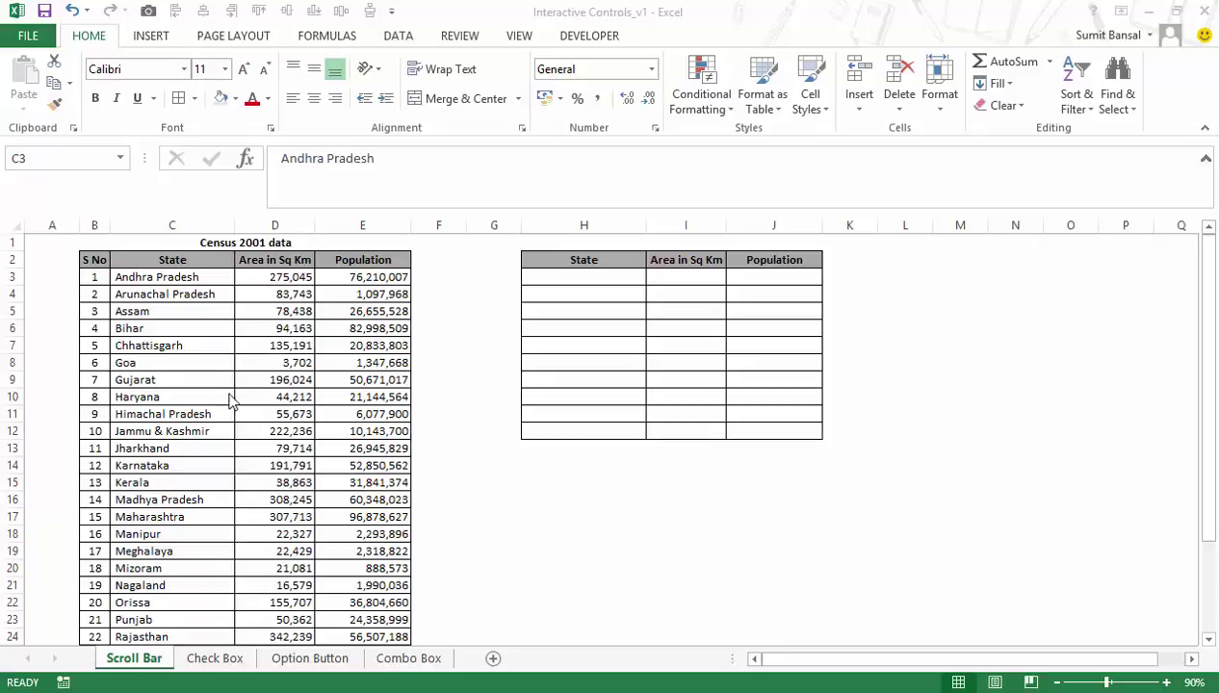
{"action": "scroll", "coordinate": [231, 398], "scroll_direction": "down", "scroll_amount": 2}
{"action": "scroll", "coordinate": [231, 398], "scroll_direction": "up", "scroll_amount": 2}
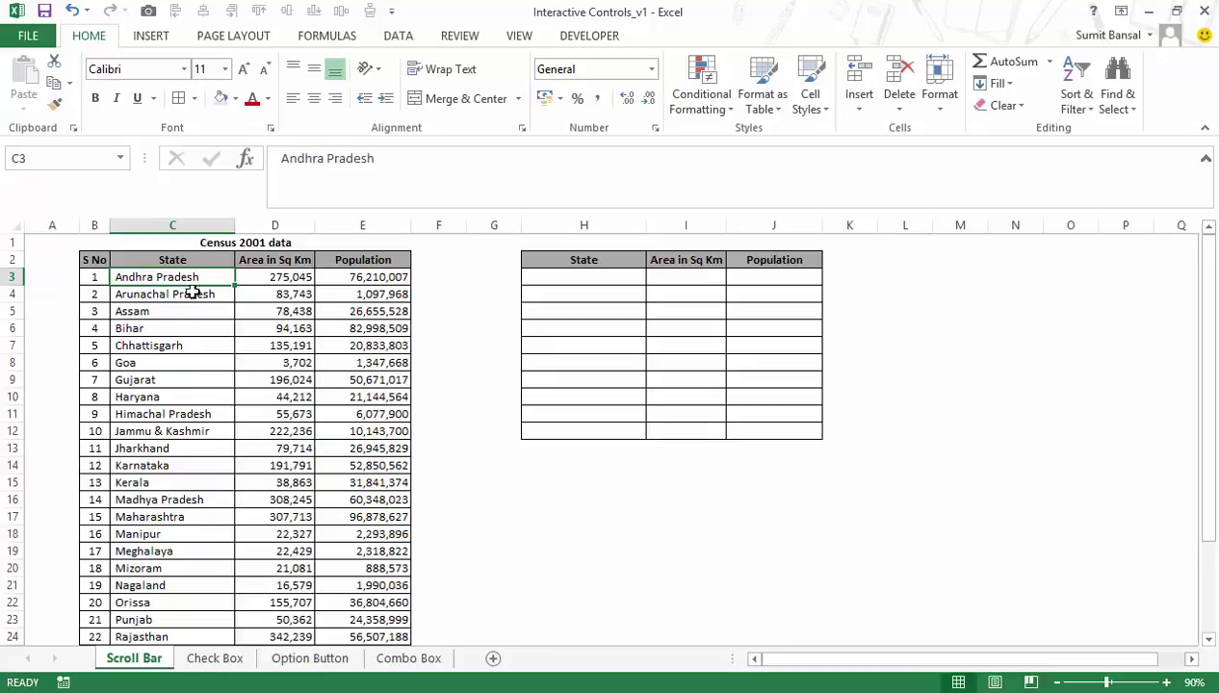
{"action": "left_click_drag", "start_coordinate": [561, 277], "coordinate": [554, 430]}
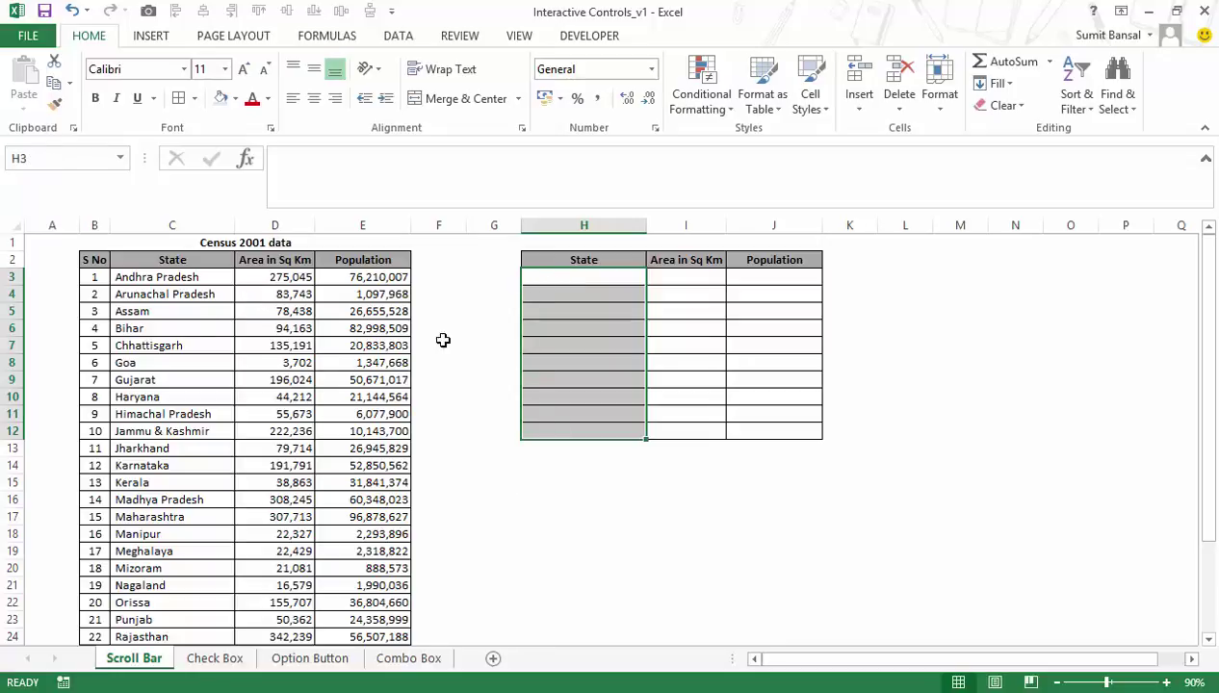
{"action": "left_click", "coordinate": [553, 482]}
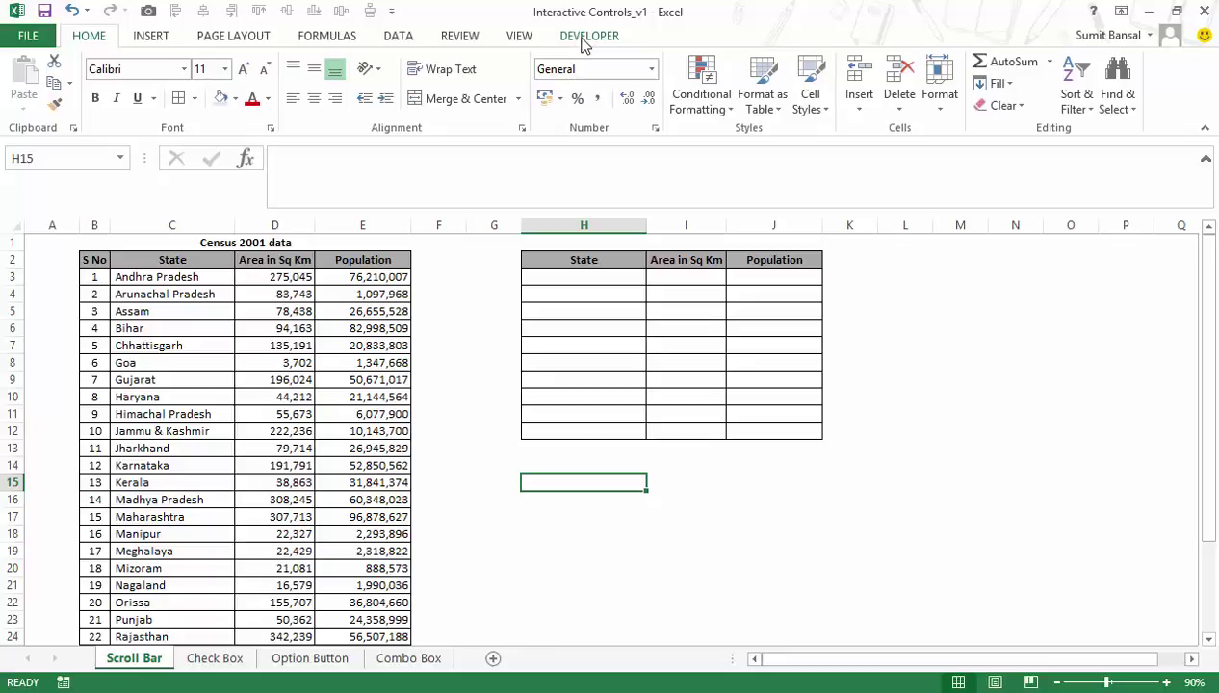
Check in the ribbon customization options that the Developer tab is enabled.
{"action": "right_click", "coordinate": [460, 44]}
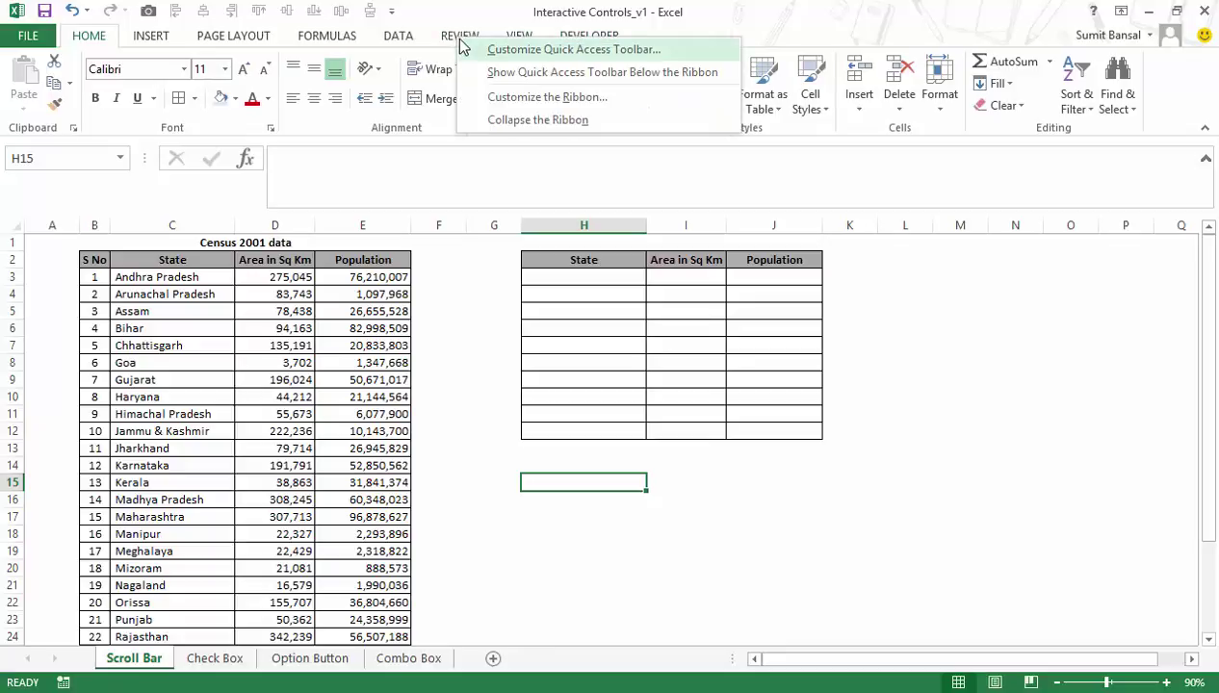
{"action": "left_click", "coordinate": [513, 102]}
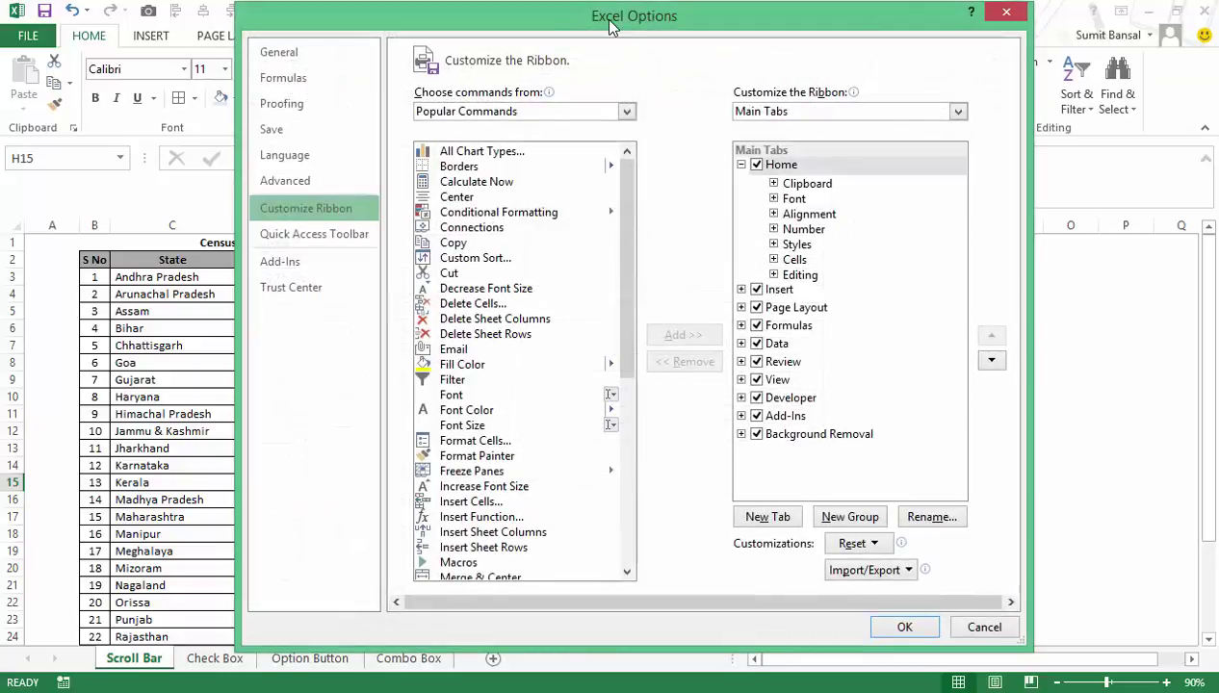
{"action": "left_click_drag", "start_coordinate": [609, 18], "coordinate": [559, 32]}
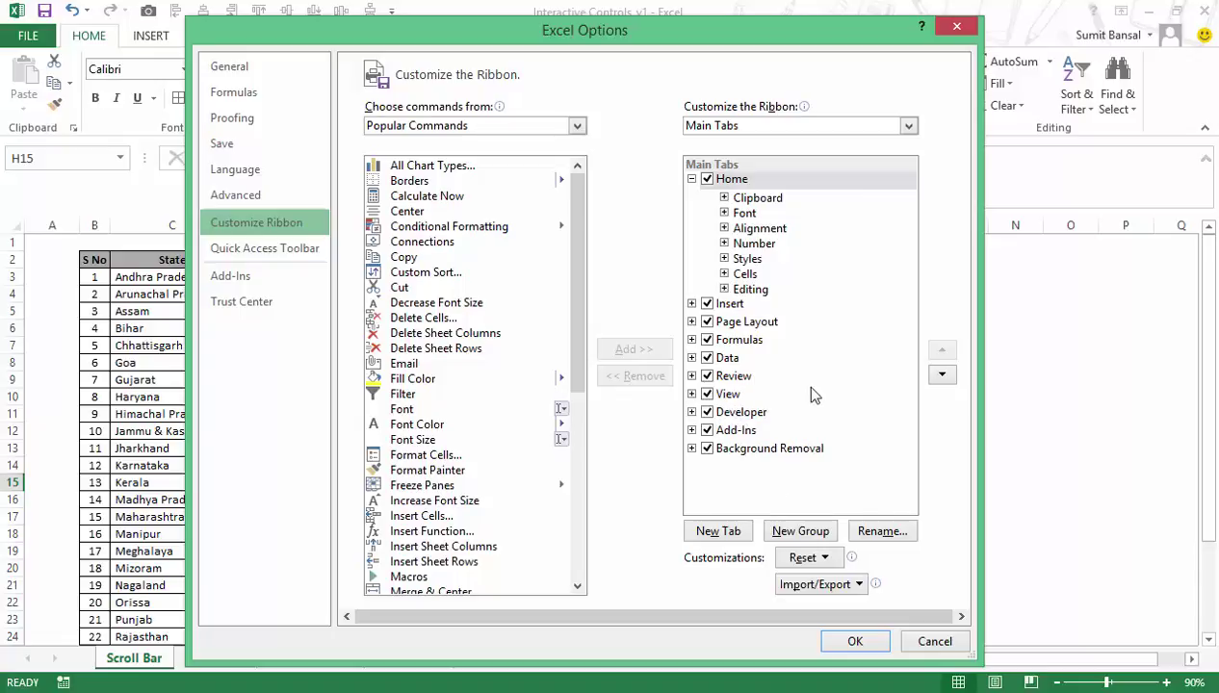
{"action": "left_click", "coordinate": [854, 642]}
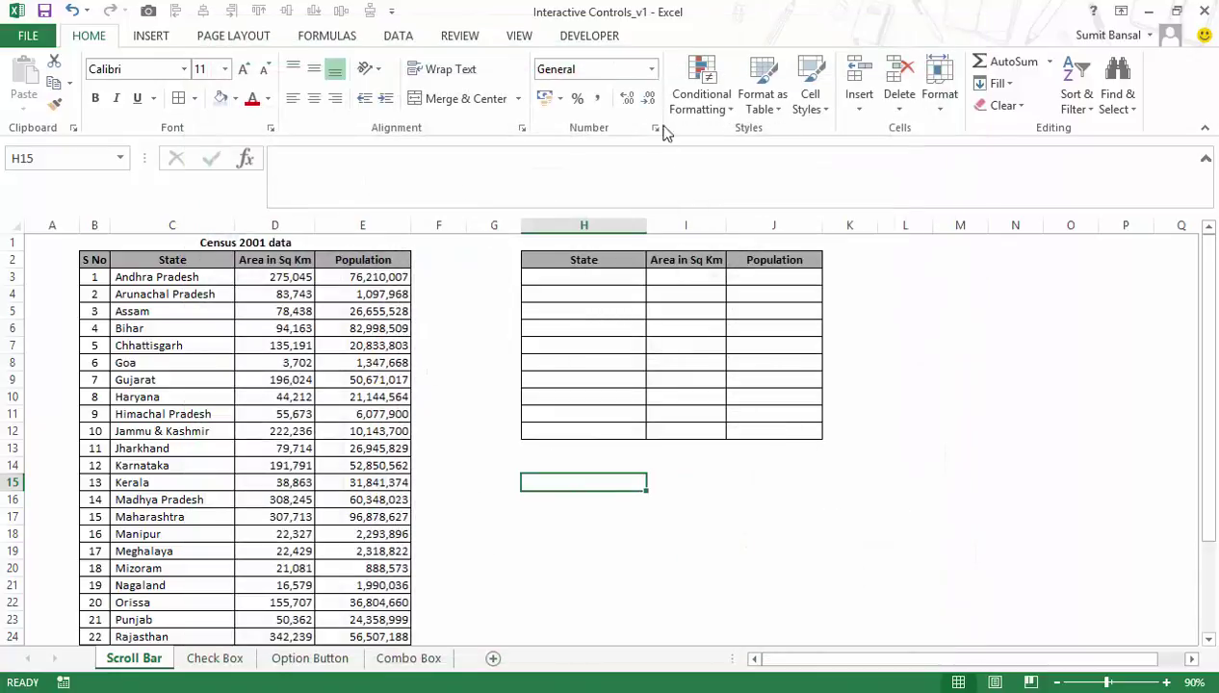
Insert a vertical scroll bar form control in the space between the census data and the empty State table.
{"action": "left_click", "coordinate": [585, 38]}
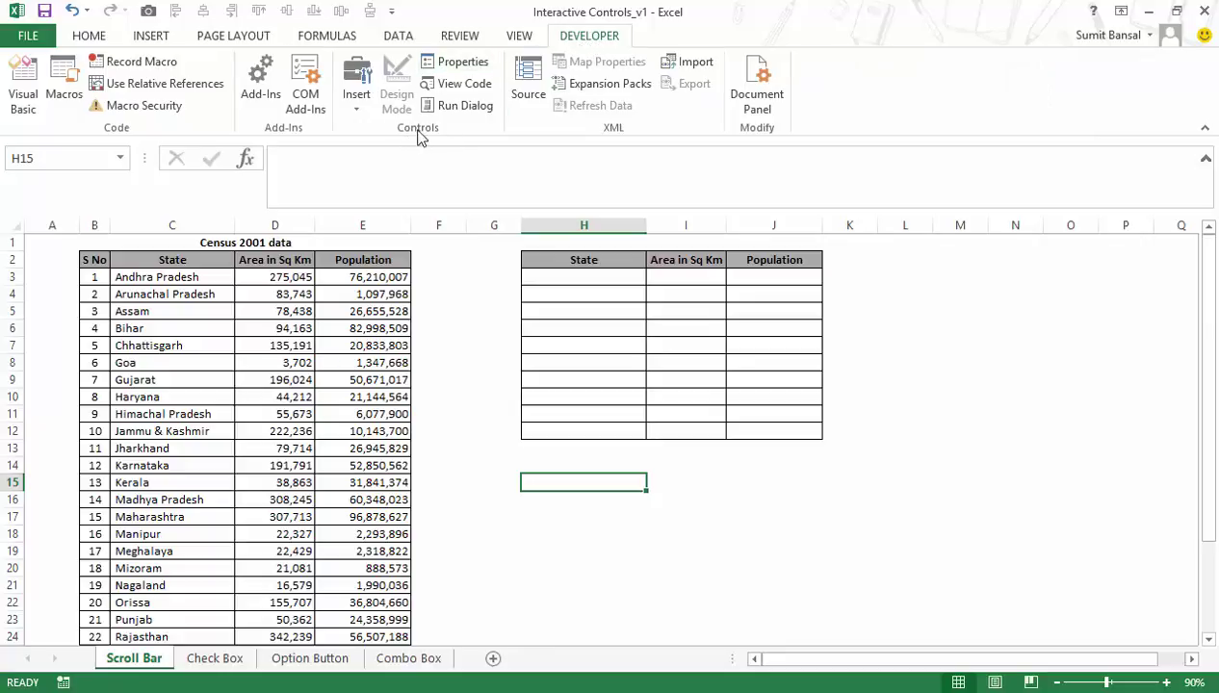
{"action": "left_click", "coordinate": [357, 106]}
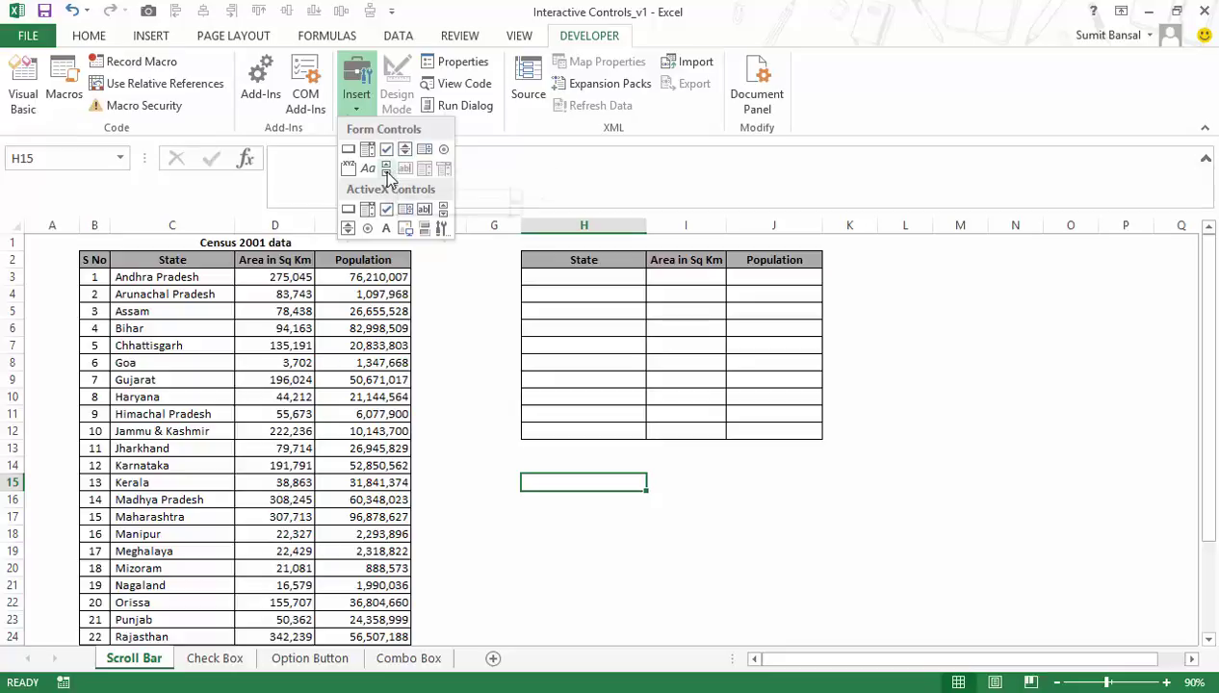
{"action": "left_click", "coordinate": [387, 170]}
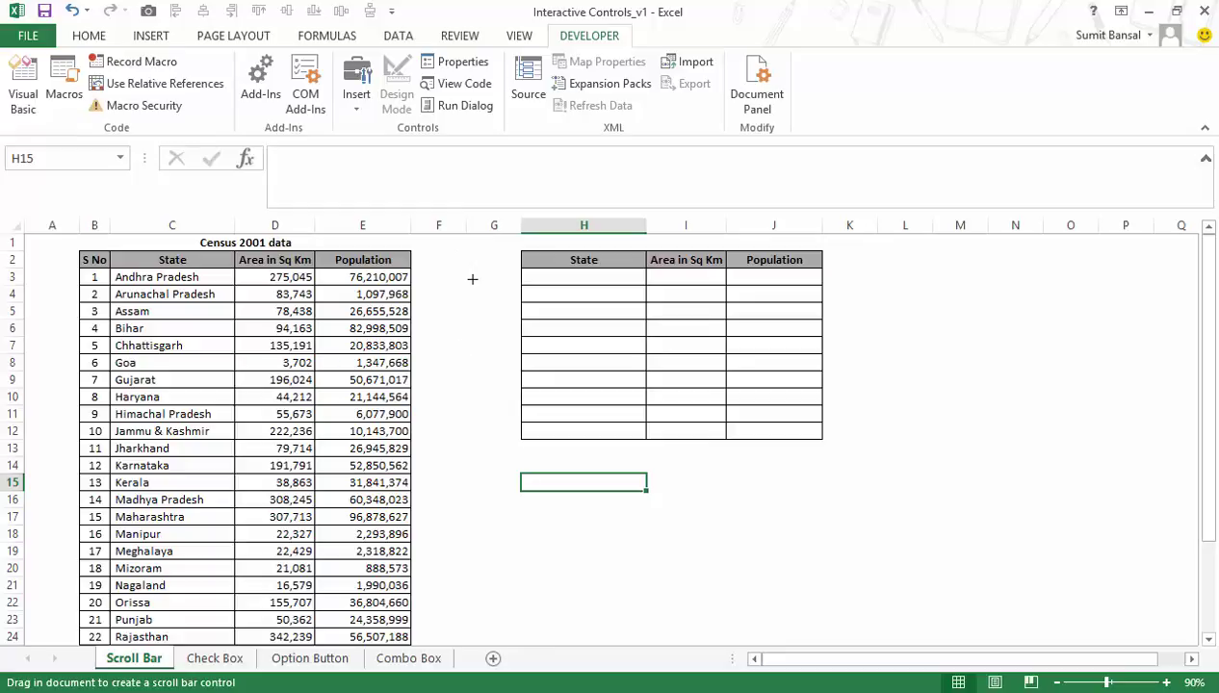
{"action": "left_click_drag", "start_coordinate": [464, 261], "coordinate": [547, 509]}
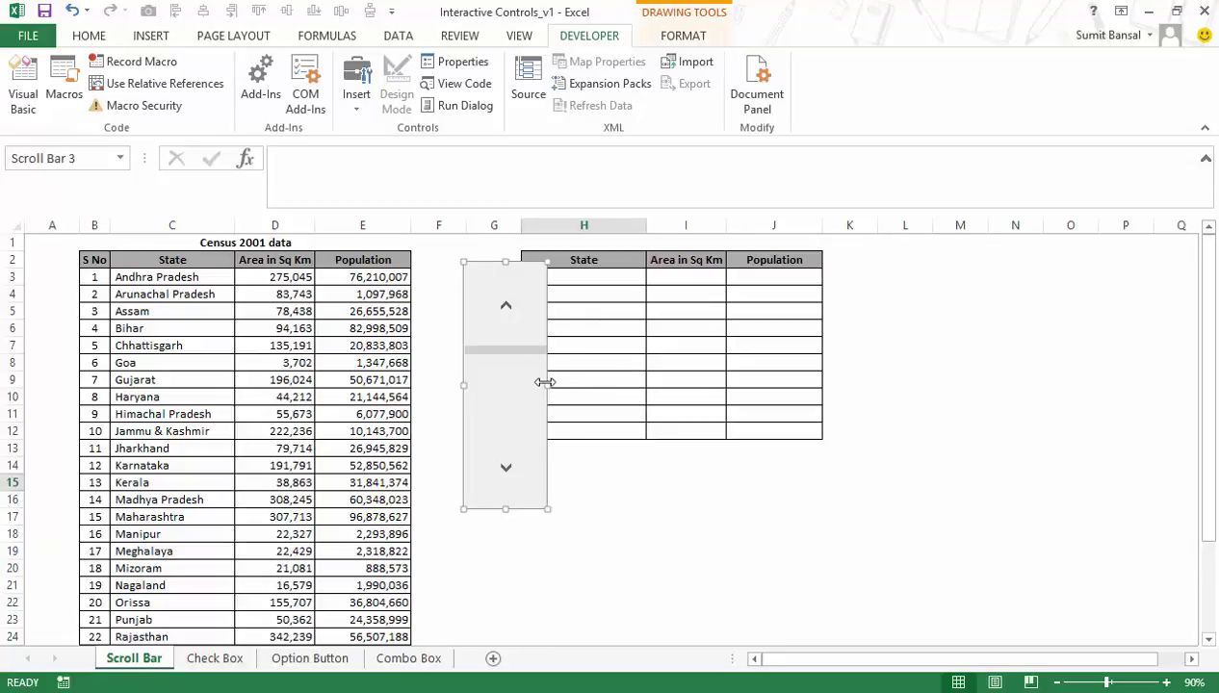
Narrow the scroll bar and fit it in column G beside rows 3 to 12 of the empty table.
{"action": "left_click_drag", "start_coordinate": [547, 383], "coordinate": [483, 381]}
{"action": "left_click_drag", "start_coordinate": [474, 335], "coordinate": [509, 320]}
{"action": "left_click_drag", "start_coordinate": [508, 491], "coordinate": [517, 438]}
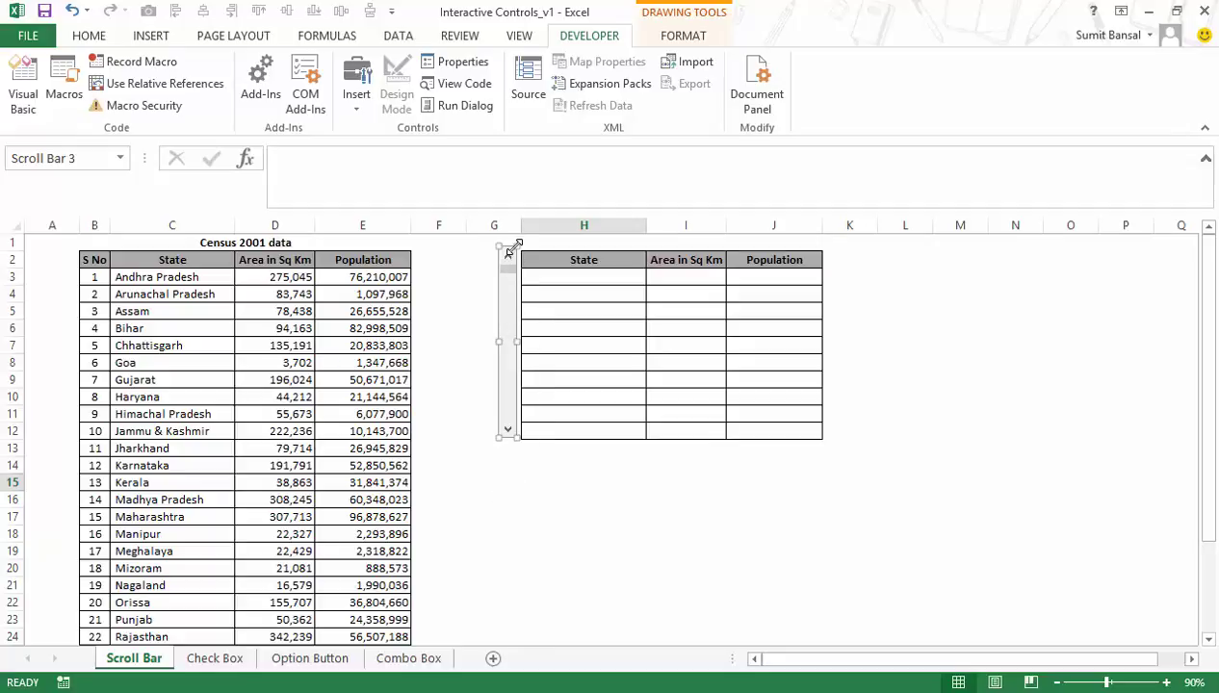
{"action": "left_click_drag", "start_coordinate": [516, 247], "coordinate": [513, 274]}
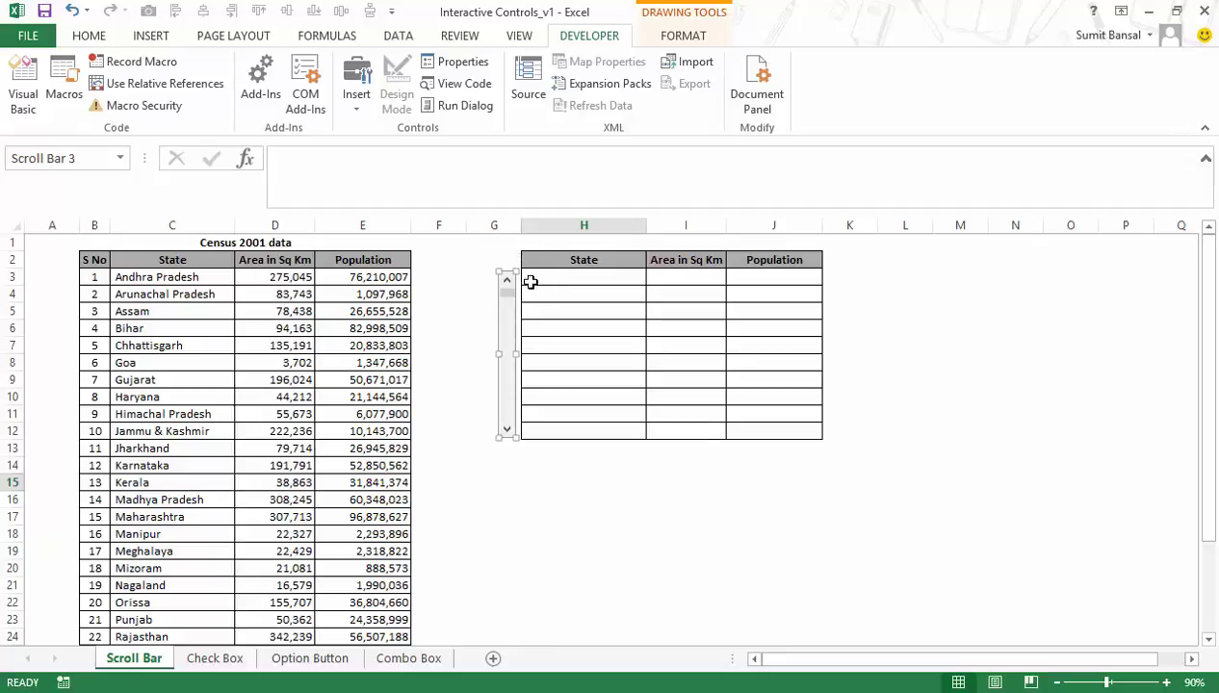
{"action": "left_click", "coordinate": [665, 511]}
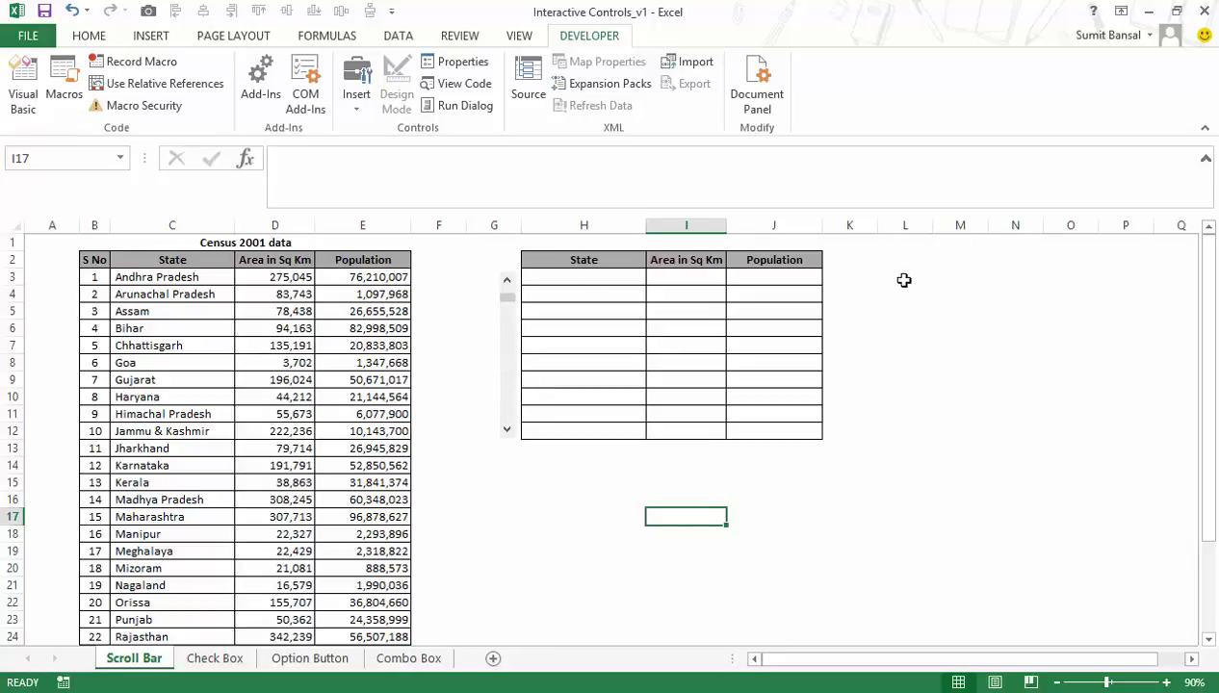
Set the scroll bar's current value to 1, minimum to 1, maximum to 19 and page change to 5.
{"action": "right_click", "coordinate": [508, 328]}
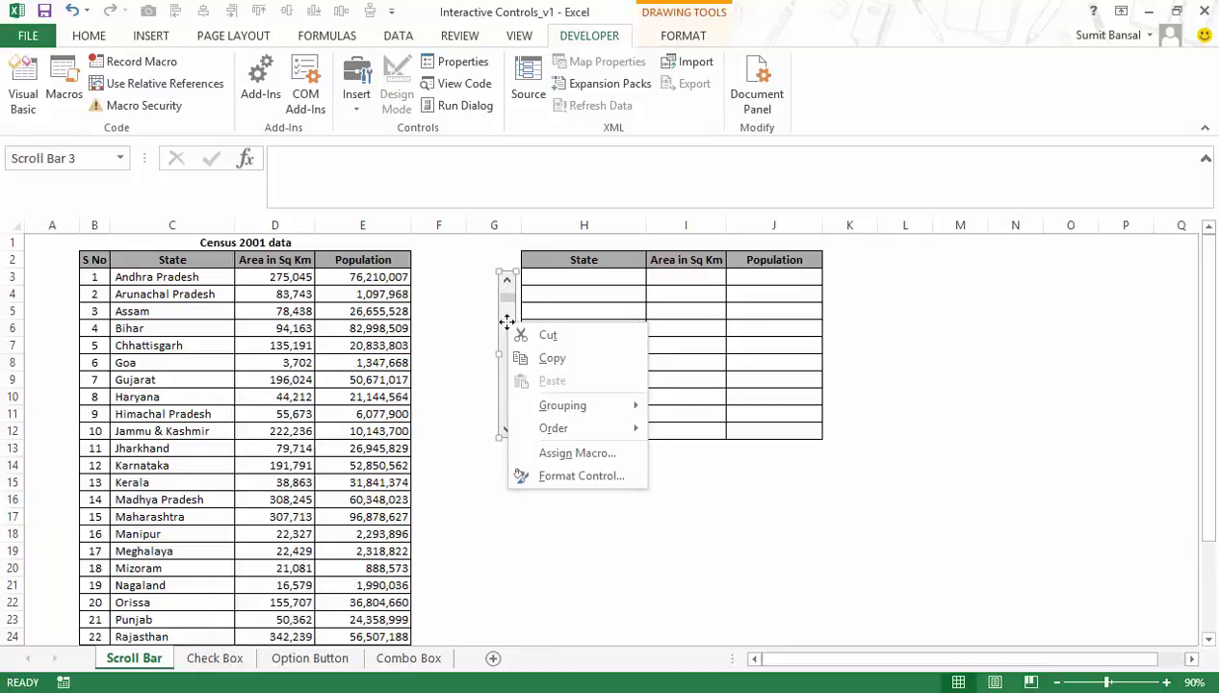
{"action": "left_click", "coordinate": [576, 478]}
{"action": "left_click_drag", "start_coordinate": [472, 113], "coordinate": [902, 185]}
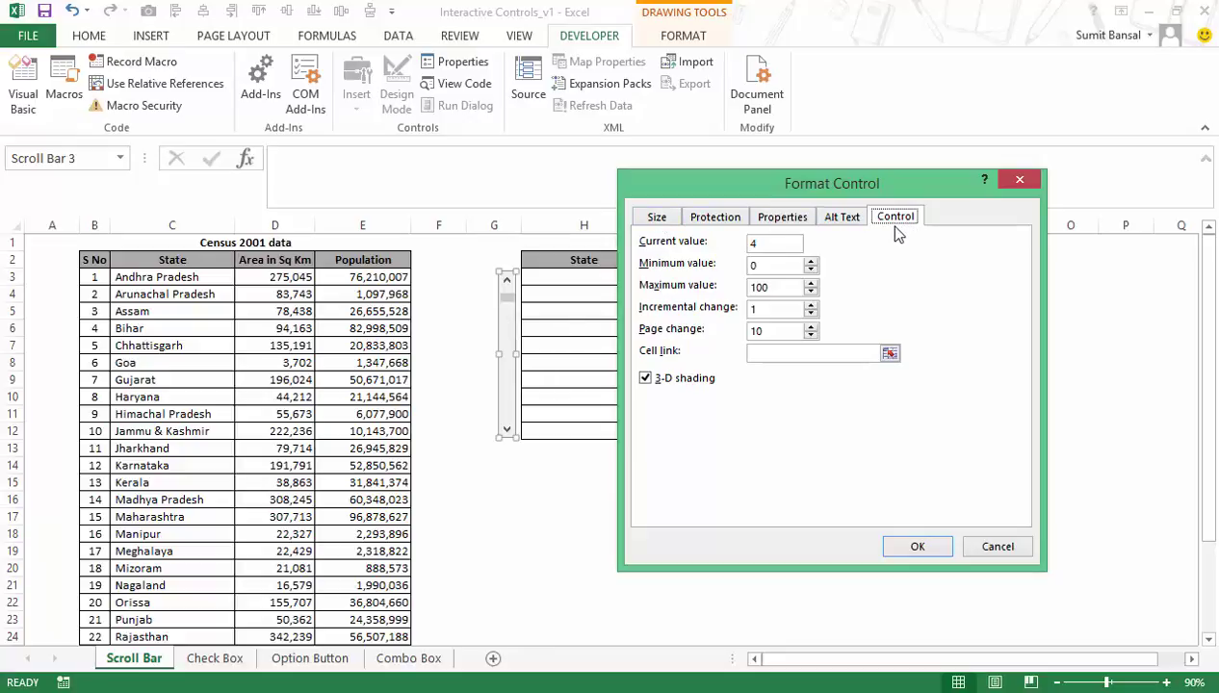
{"action": "left_click_drag", "start_coordinate": [893, 177], "coordinate": [327, 100]}
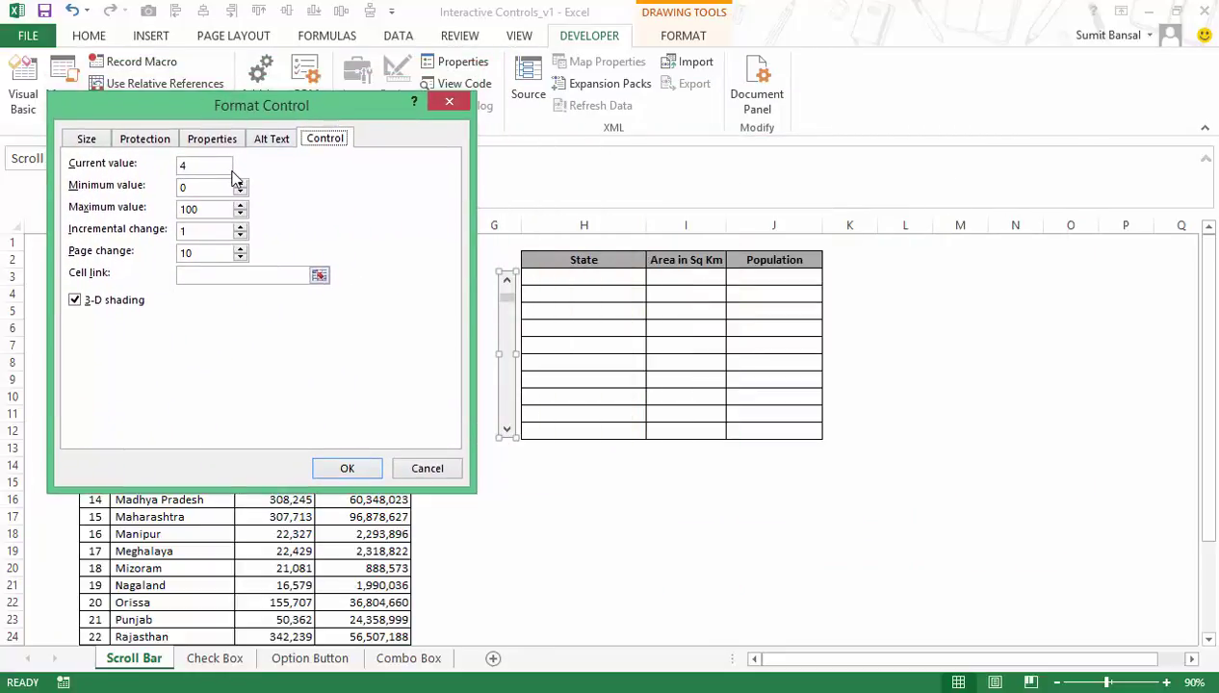
{"action": "left_click", "coordinate": [194, 164]}
{"action": "type", "text": "1"}
{"action": "left_click_drag", "start_coordinate": [179, 188], "coordinate": [199, 210]}
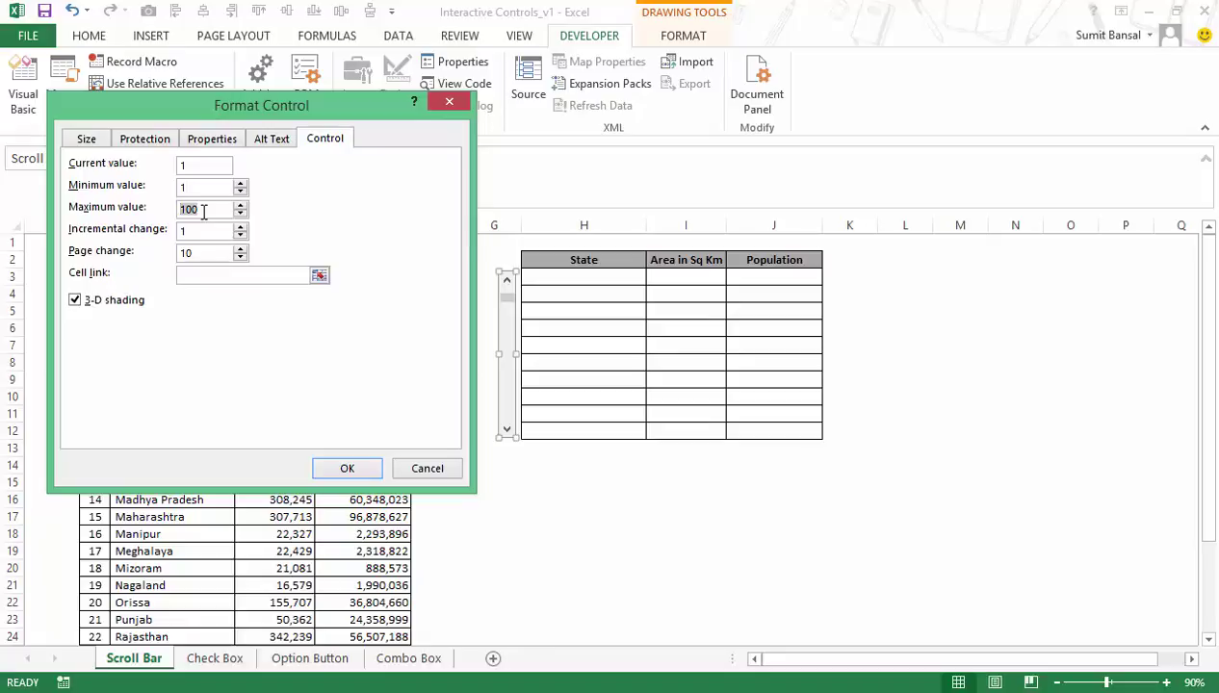
{"action": "type", "text": "19"}
{"action": "left_click_drag", "start_coordinate": [214, 252], "coordinate": [169, 253]}
{"action": "type", "text": "5"}
Link the scroll bar to cell $L$2 and turn off its 3-D shading.
{"action": "left_click", "coordinate": [320, 277]}
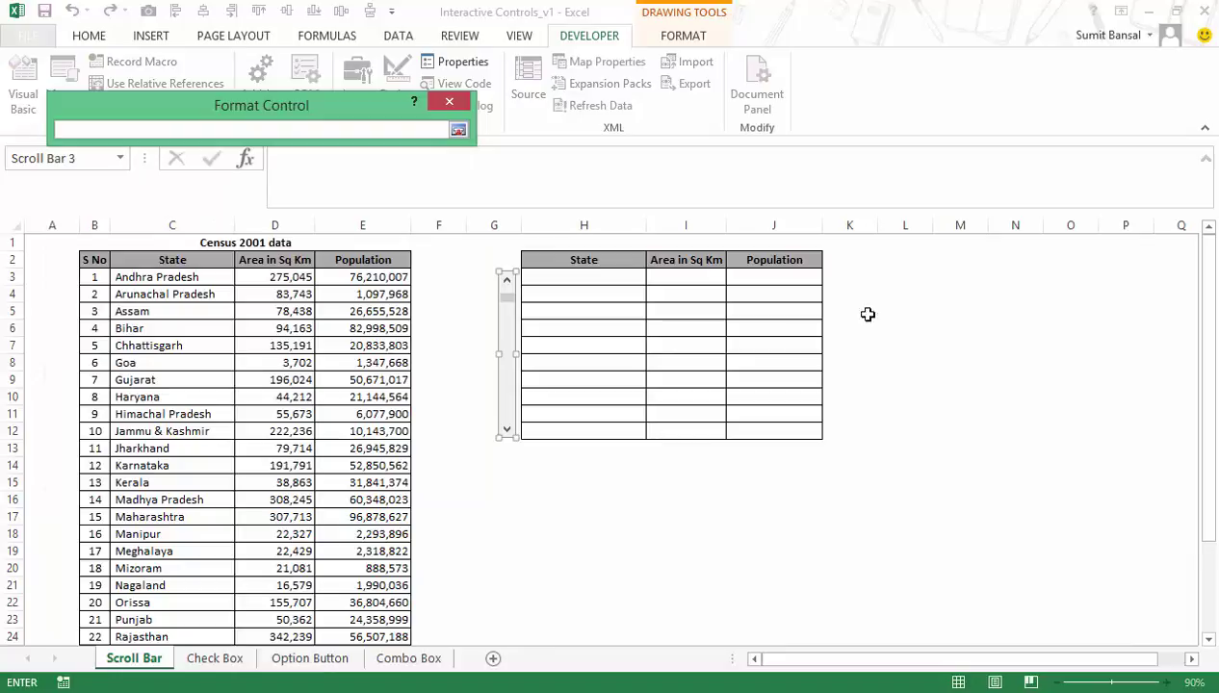
{"action": "left_click", "coordinate": [906, 262]}
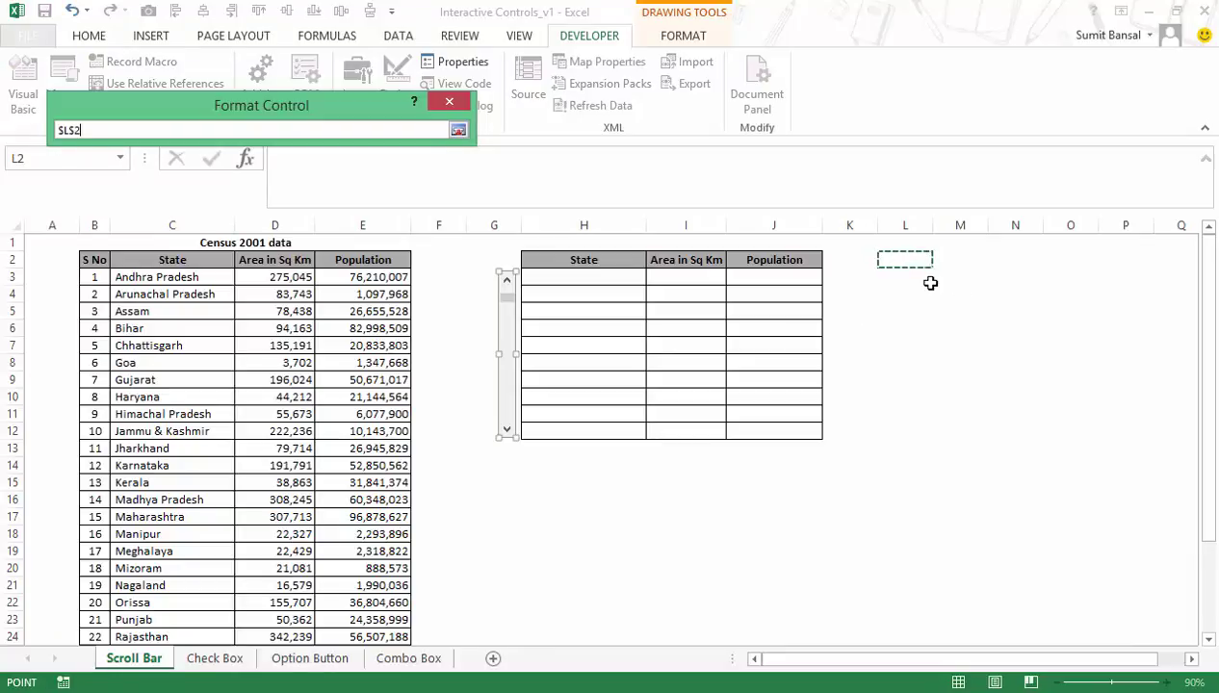
{"action": "left_click", "coordinate": [465, 135]}
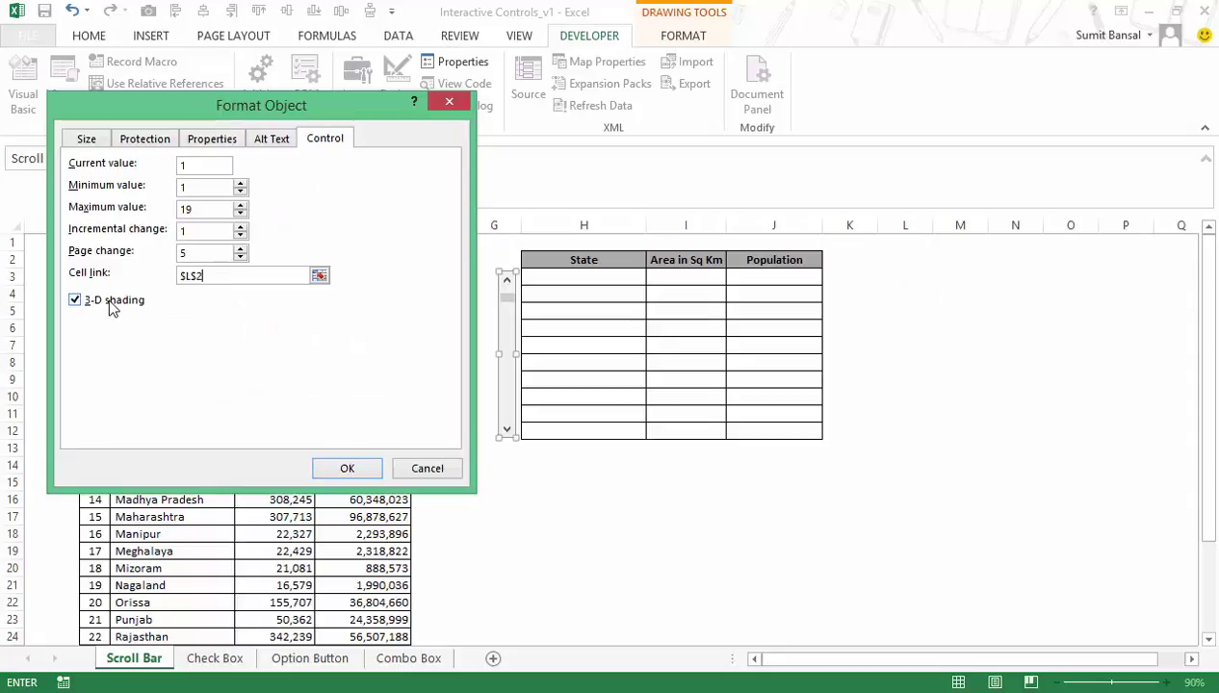
{"action": "left_click", "coordinate": [76, 302]}
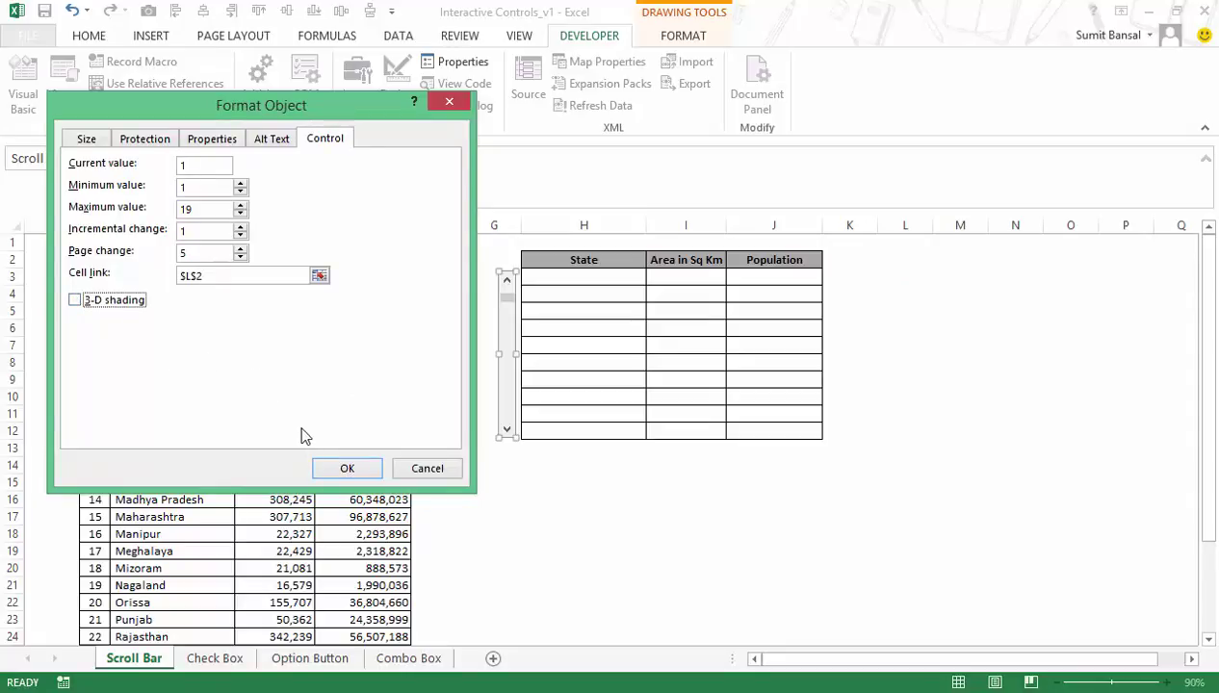
{"action": "left_click", "coordinate": [346, 469]}
Add a border around the linked cell L2.
{"action": "left_click", "coordinate": [925, 263]}
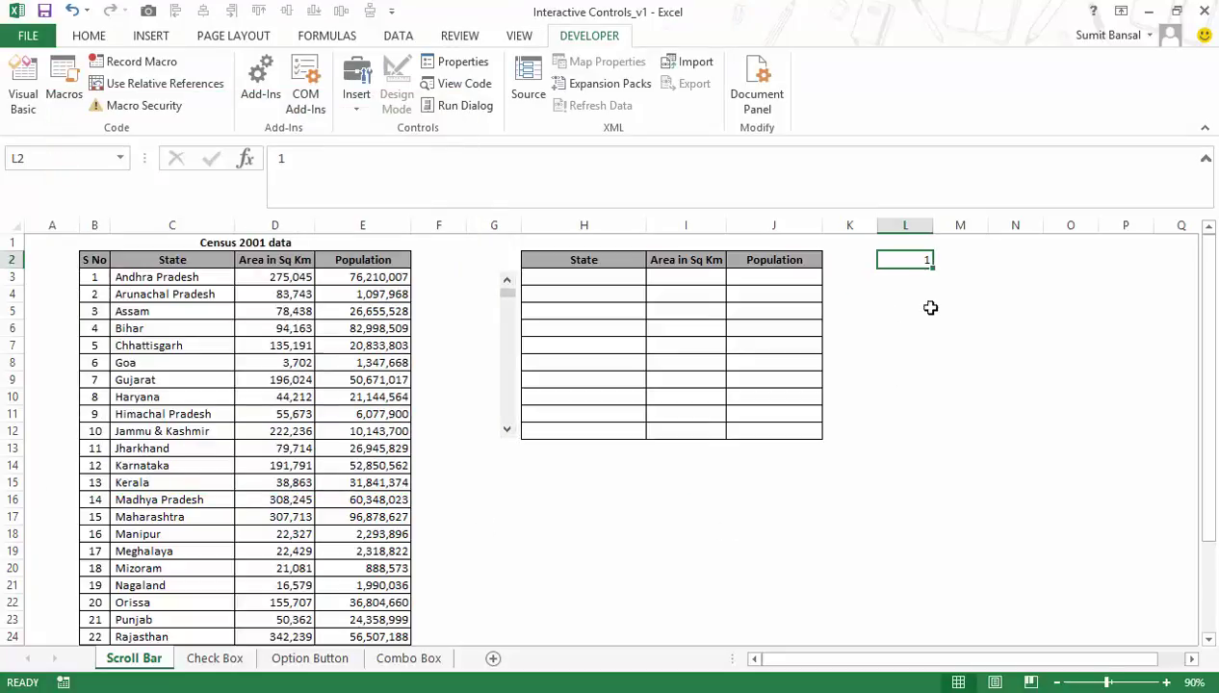
{"action": "left_click", "coordinate": [88, 36]}
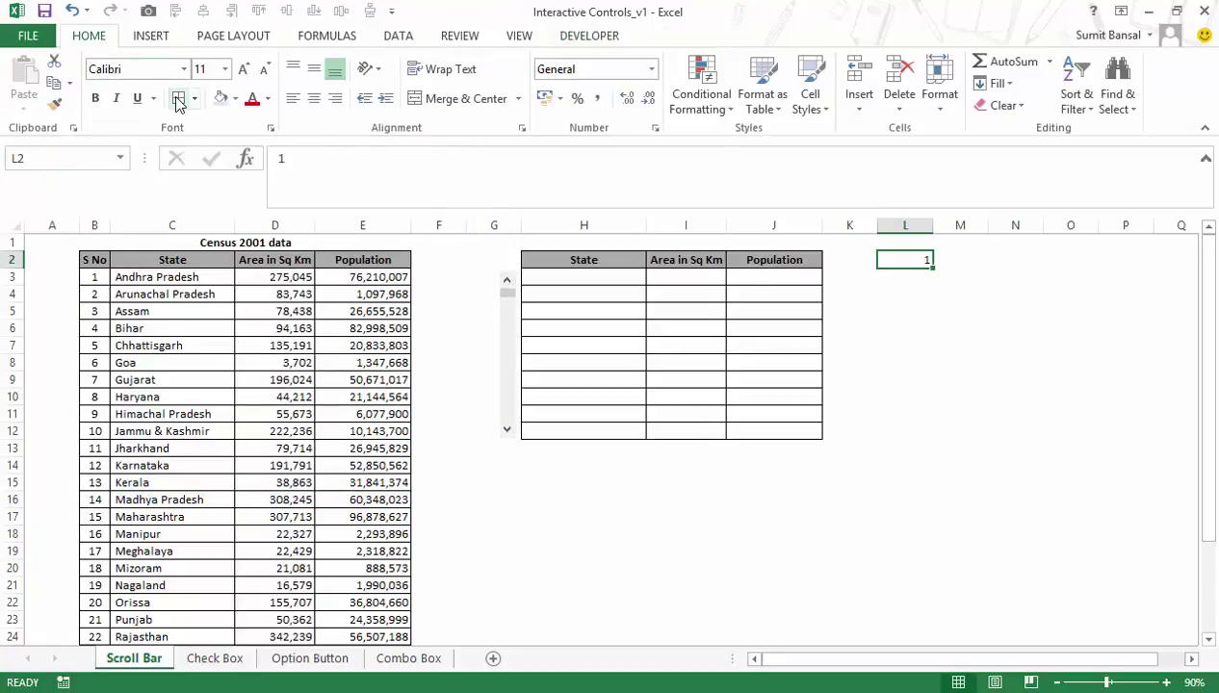
{"action": "left_click", "coordinate": [749, 498]}
Test the scroll bar in both directions and examine how linked cell L2 responds alongside the data and the empty State column.
{"action": "left_click", "coordinate": [509, 432]}
{"action": "left_click", "coordinate": [507, 434]}
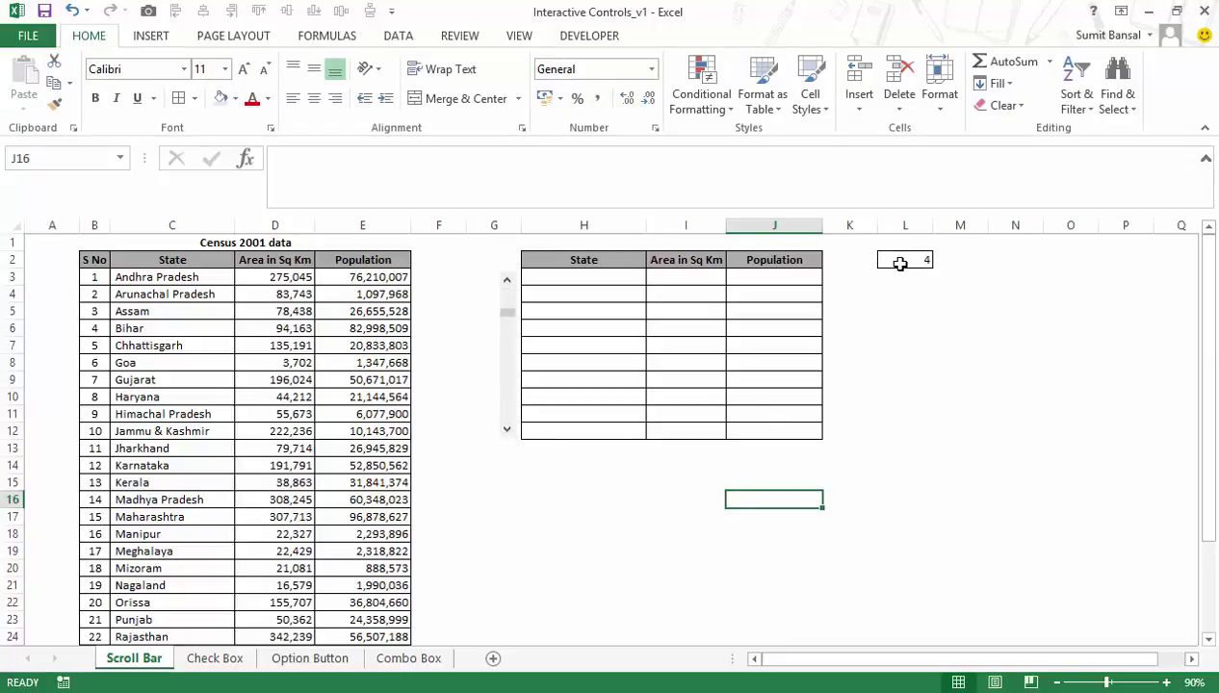
{"action": "left_click", "coordinate": [507, 432]}
{"action": "left_click", "coordinate": [507, 432]}
{"action": "left_click", "coordinate": [507, 281]}
{"action": "left_click", "coordinate": [508, 281]}
{"action": "scroll", "coordinate": [210, 414], "scroll_direction": "down", "scroll_amount": 4}
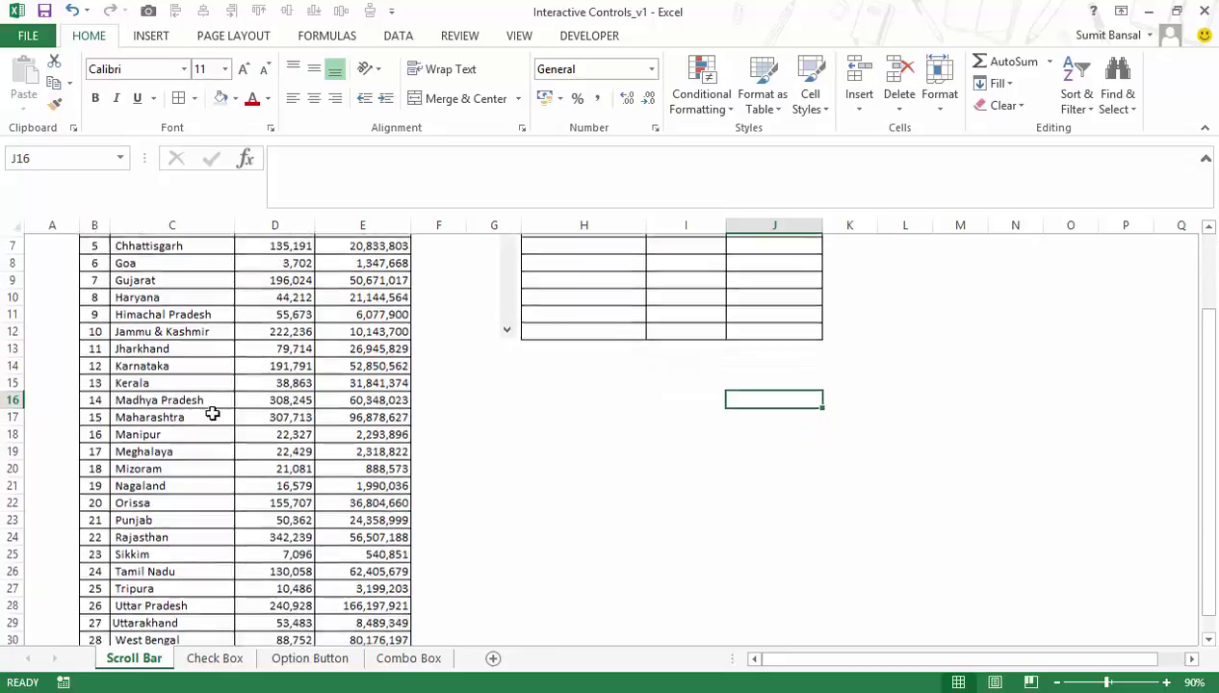
{"action": "scroll", "coordinate": [208, 477], "scroll_direction": "up", "scroll_amount": 4}
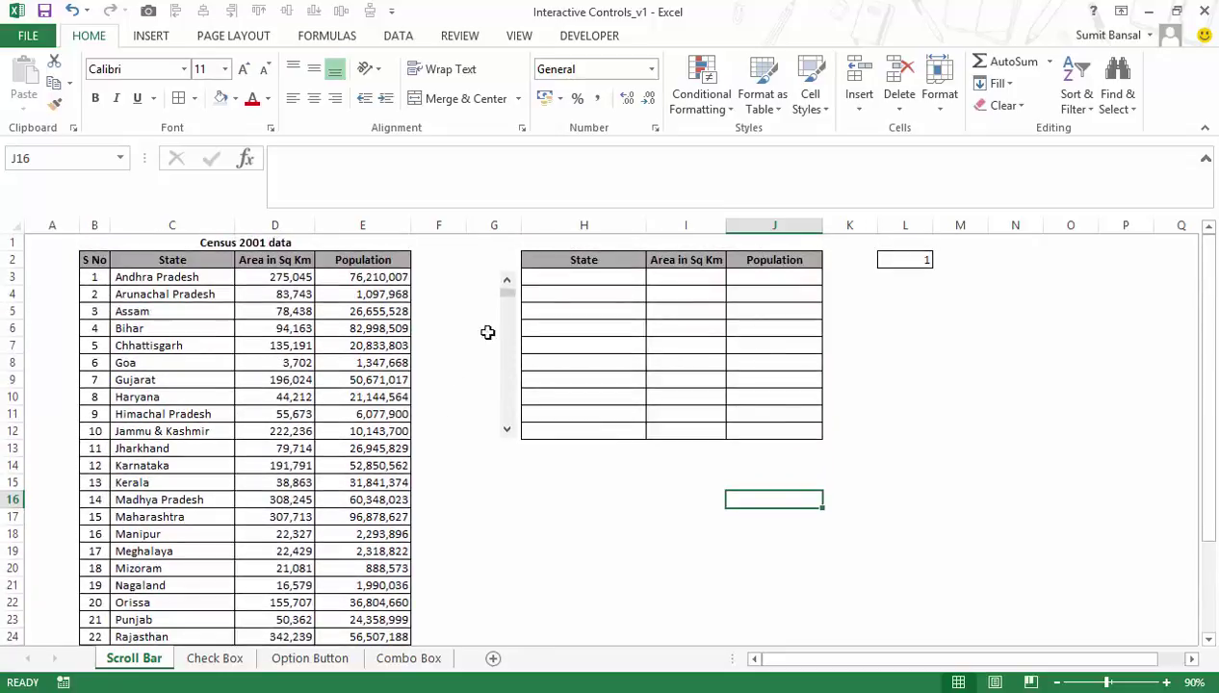
{"action": "left_click_drag", "start_coordinate": [539, 284], "coordinate": [540, 432]}
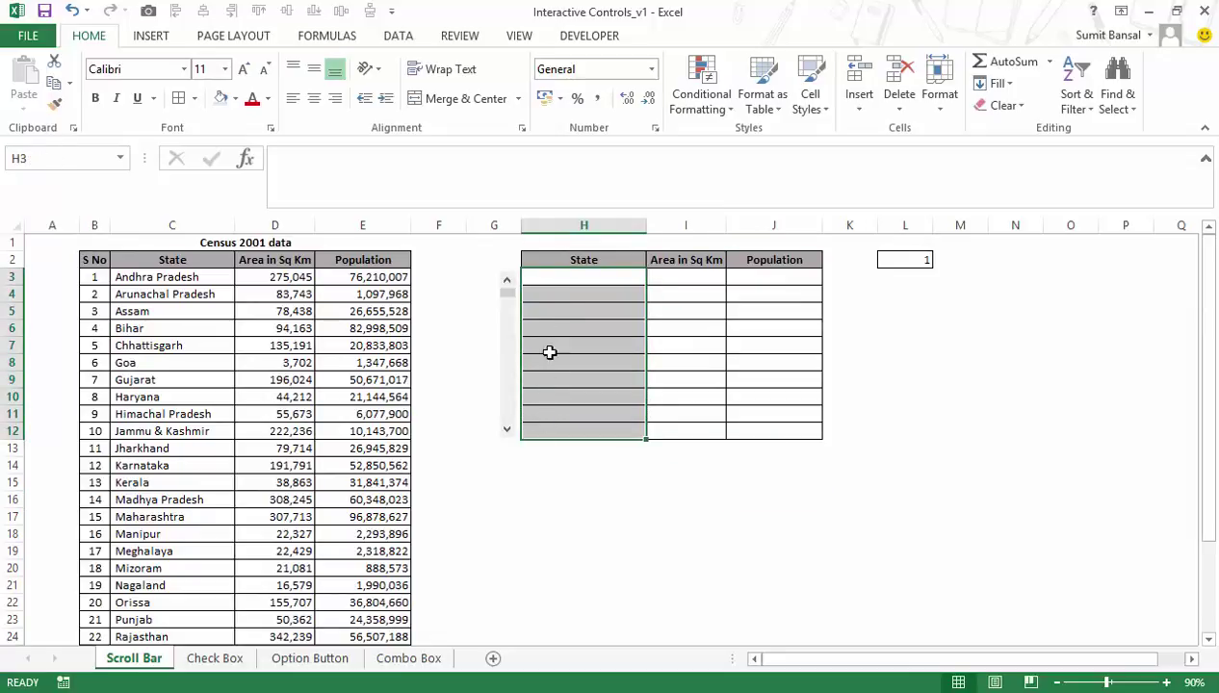
{"action": "left_click", "coordinate": [507, 436]}
{"action": "left_click_drag", "start_coordinate": [551, 278], "coordinate": [567, 427]}
{"action": "left_click_drag", "start_coordinate": [507, 289], "coordinate": [506, 318]}
Enter the formula =INDEX($C$3:$E$30,L2,1) in cell H3, the first State row of the empty table.
{"action": "left_click", "coordinate": [558, 276]}
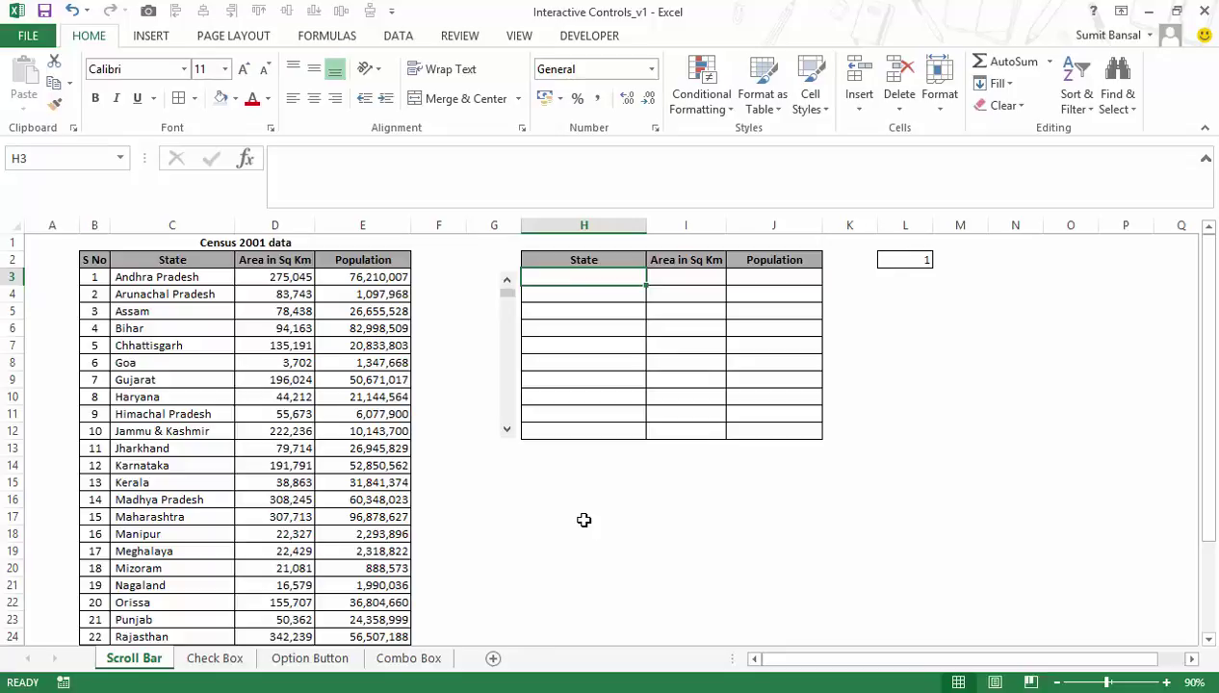
{"action": "type", "text": "=inde"}
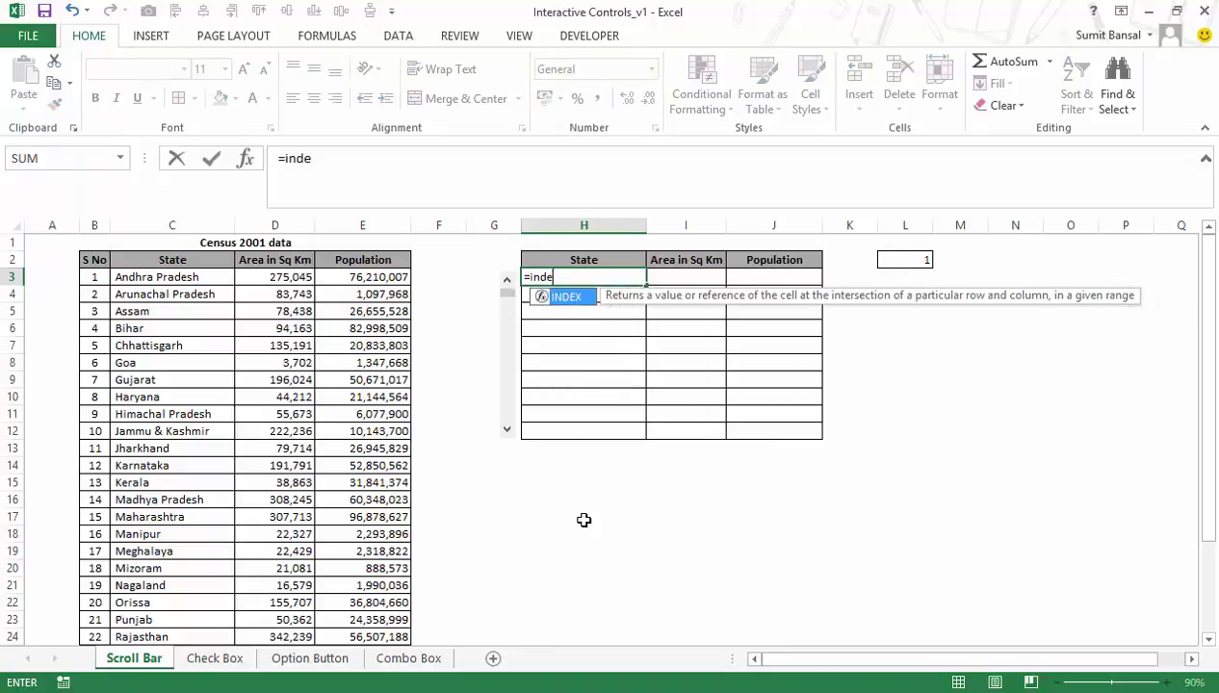
{"action": "key", "text": "Tab"}
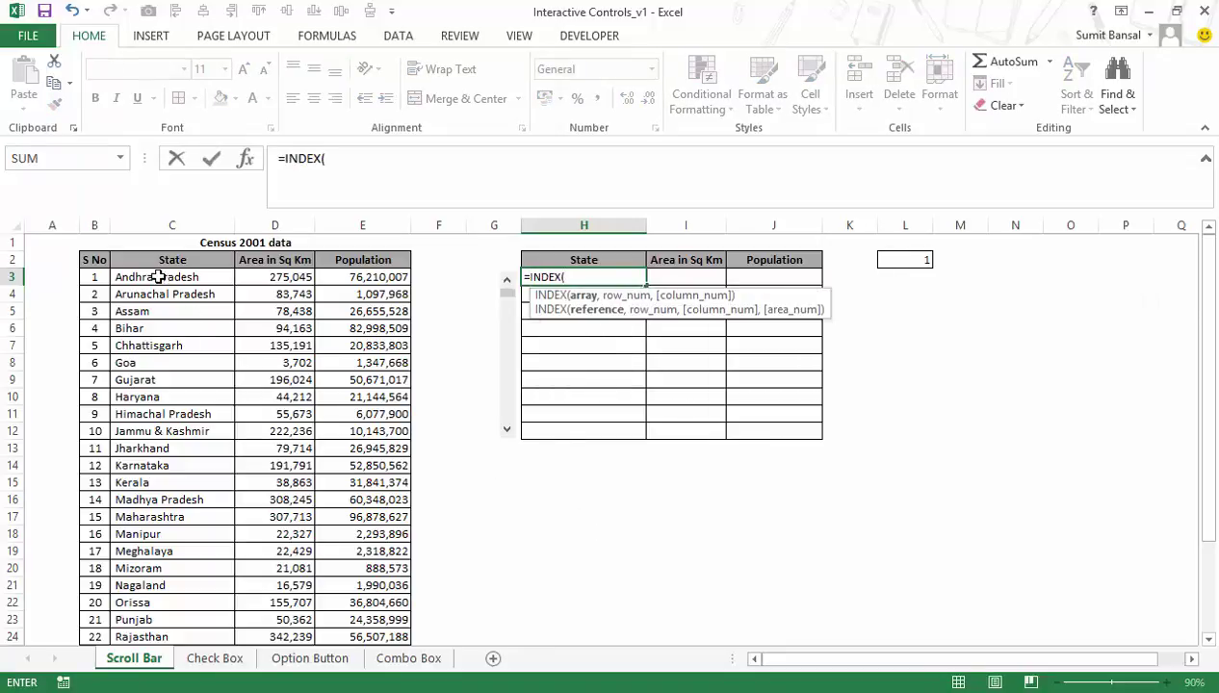
{"action": "left_click_drag", "start_coordinate": [158, 276], "coordinate": [376, 620]}
{"action": "key", "text": "F4"}
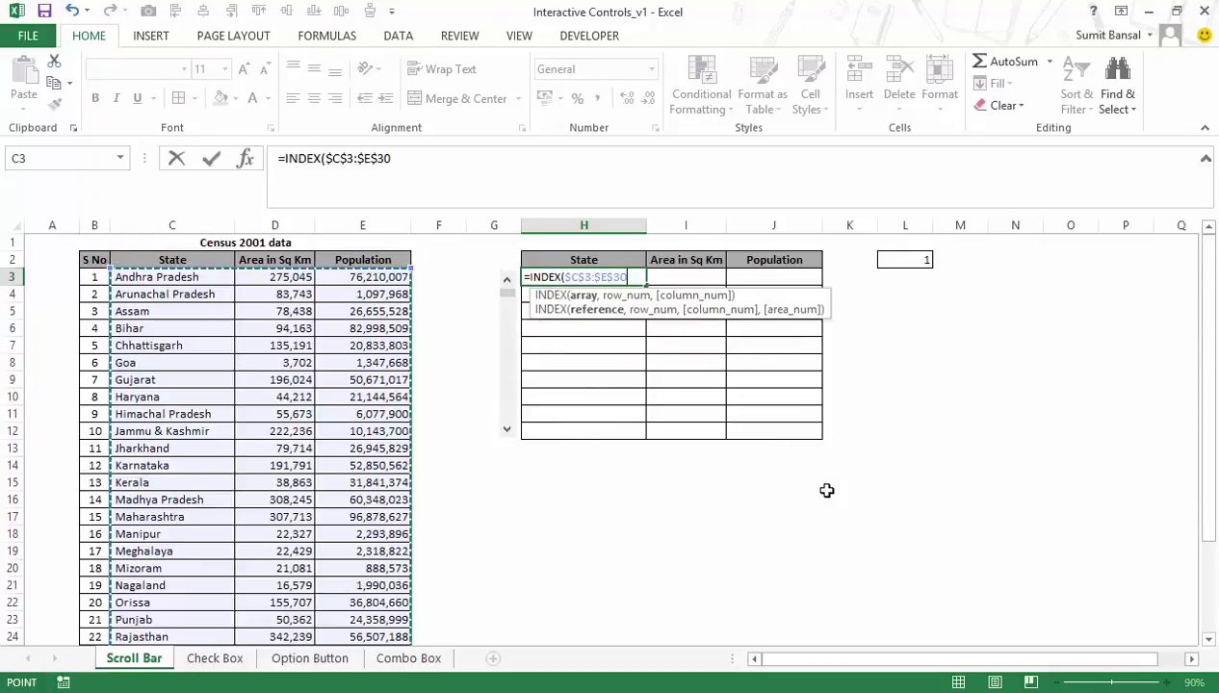
{"action": "type", "text": ","}
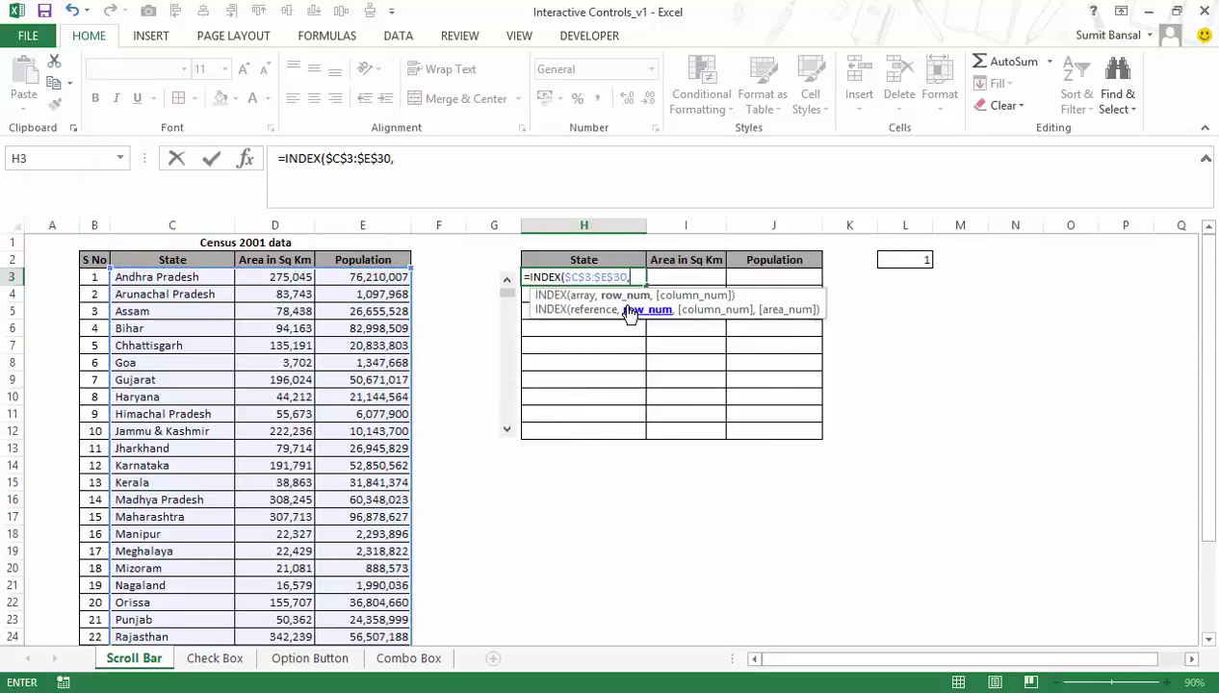
{"action": "left_click", "coordinate": [896, 262]}
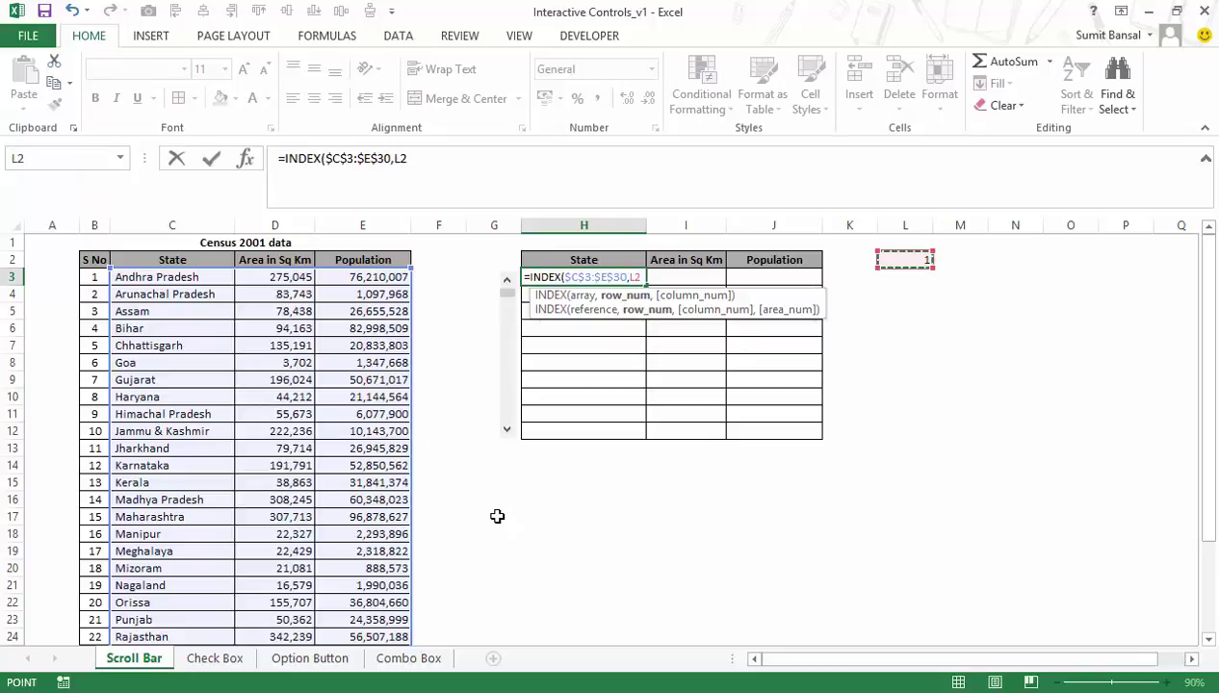
{"action": "type", "text": ","}
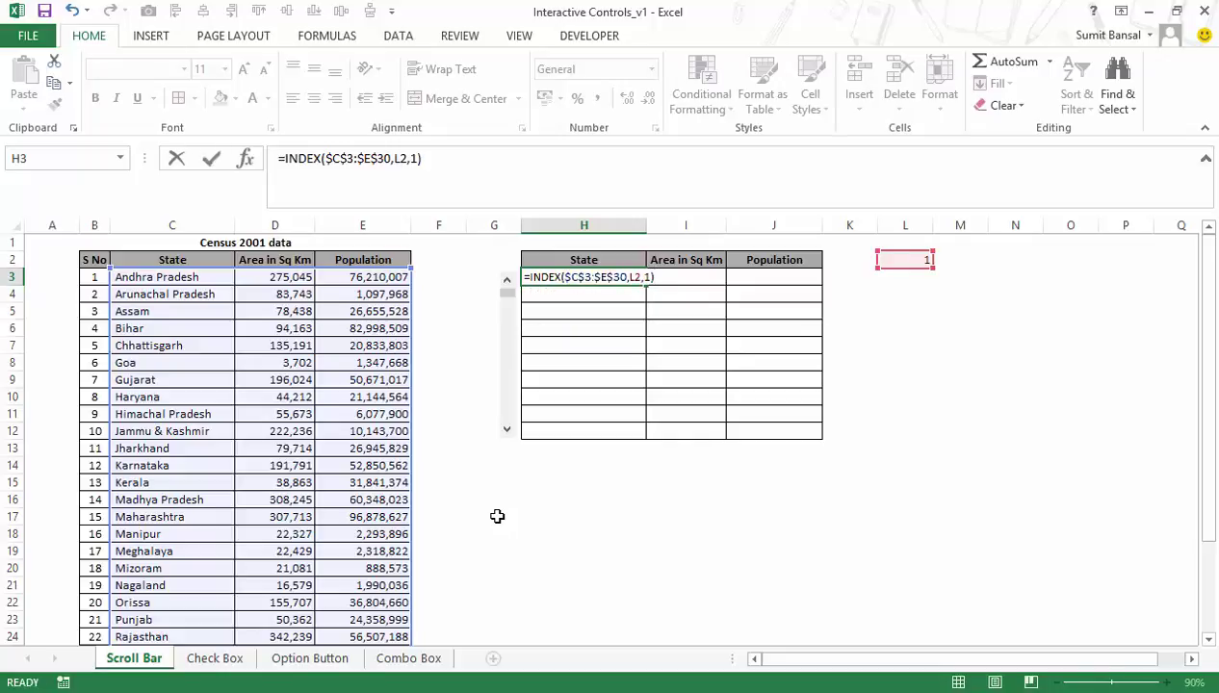
Complete the INDEX formula in H3 with column number 1 and test it by scrolling the linked value in both directions.
{"action": "type", "text": "1)"}
{"action": "key", "text": "ctrl+Return"}
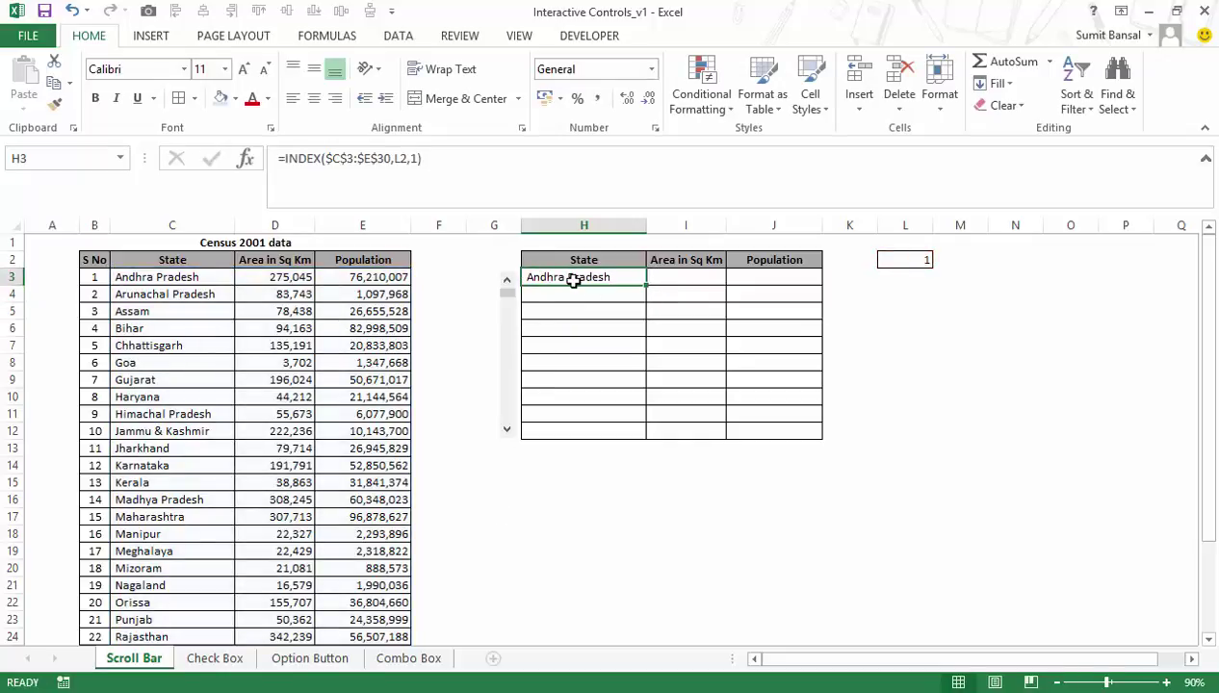
{"action": "left_click", "coordinate": [507, 433]}
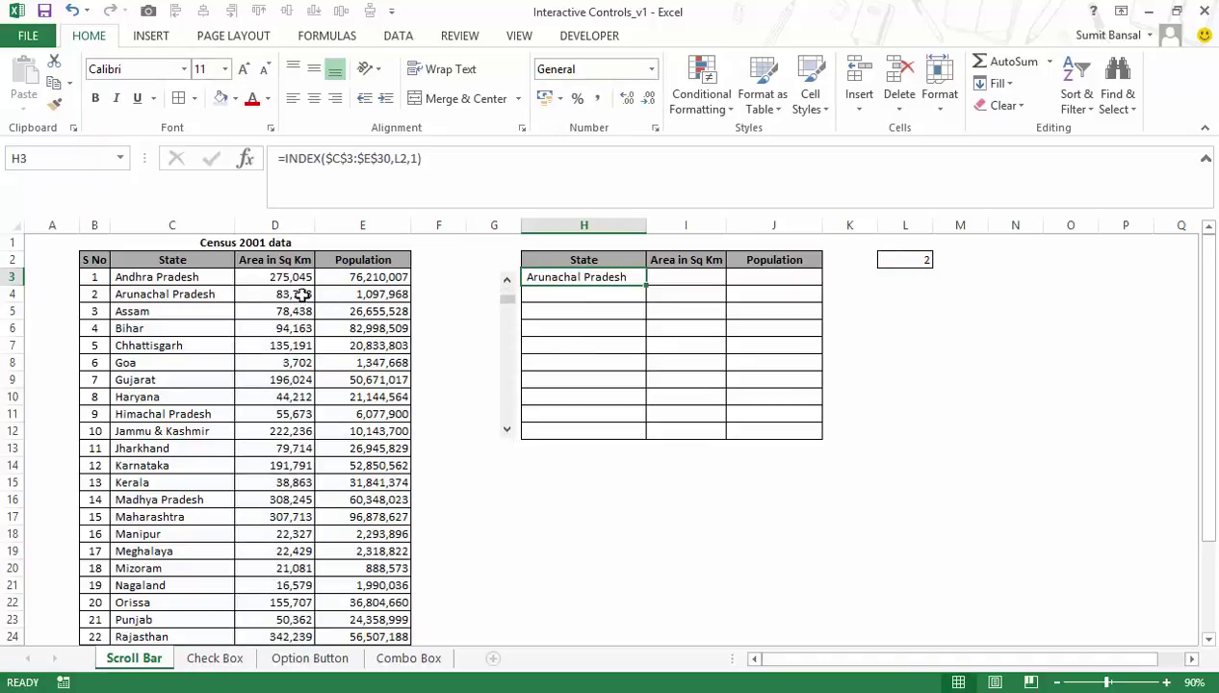
{"action": "left_click", "coordinate": [508, 431]}
{"action": "left_click", "coordinate": [508, 432]}
{"action": "left_click", "coordinate": [508, 432]}
{"action": "left_click", "coordinate": [508, 432]}
{"action": "left_click", "coordinate": [507, 281]}
{"action": "left_click", "coordinate": [506, 281]}
{"action": "left_click", "coordinate": [506, 281]}
{"action": "left_click", "coordinate": [506, 281]}
{"action": "left_click", "coordinate": [507, 282]}
Make the L2 reference absolute as $L$2 in the H3 formula and fill it down to H12.
{"action": "left_click_drag", "start_coordinate": [645, 287], "coordinate": [631, 433]}
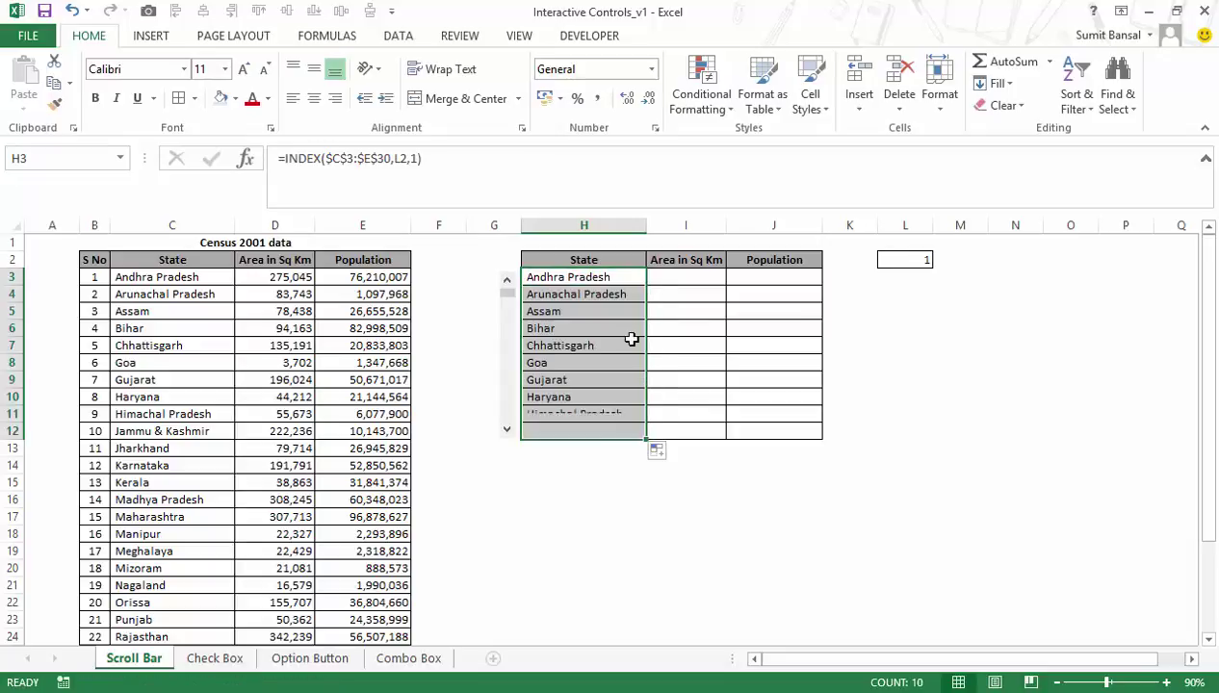
{"action": "left_click", "coordinate": [599, 280]}
{"action": "key", "text": "F2"}
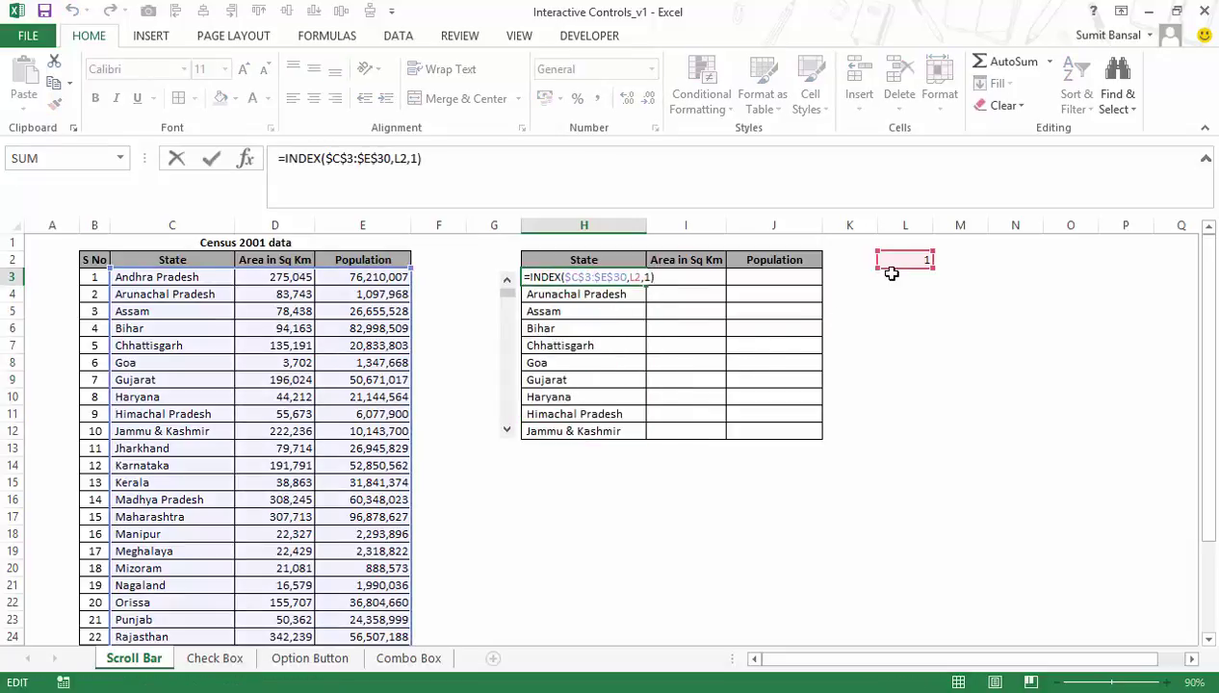
{"action": "left_click", "coordinate": [632, 278]}
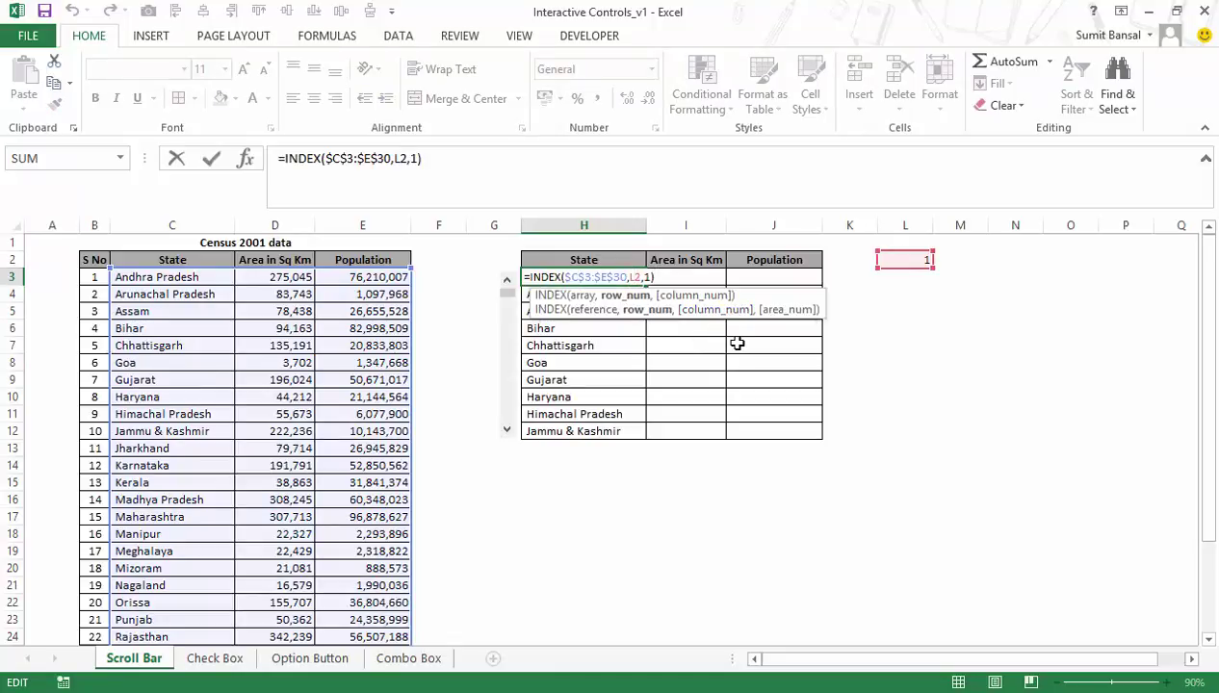
{"action": "key", "text": "F4"}
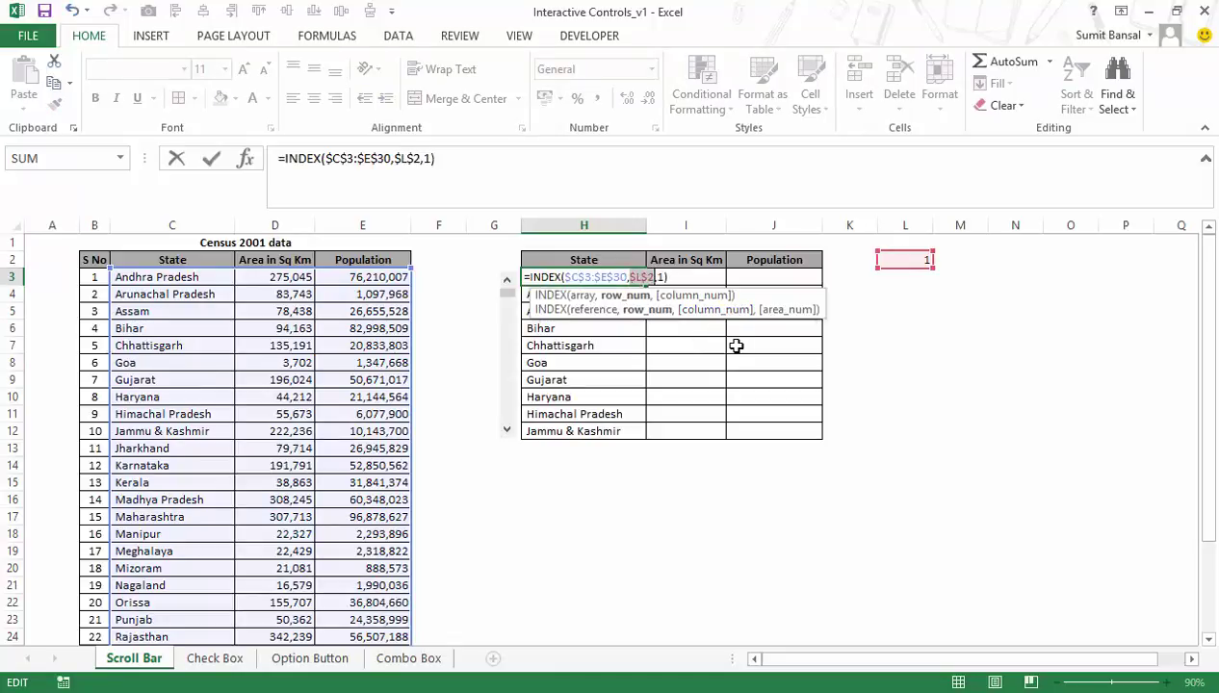
{"action": "key", "text": "Return"}
{"action": "left_click", "coordinate": [640, 279]}
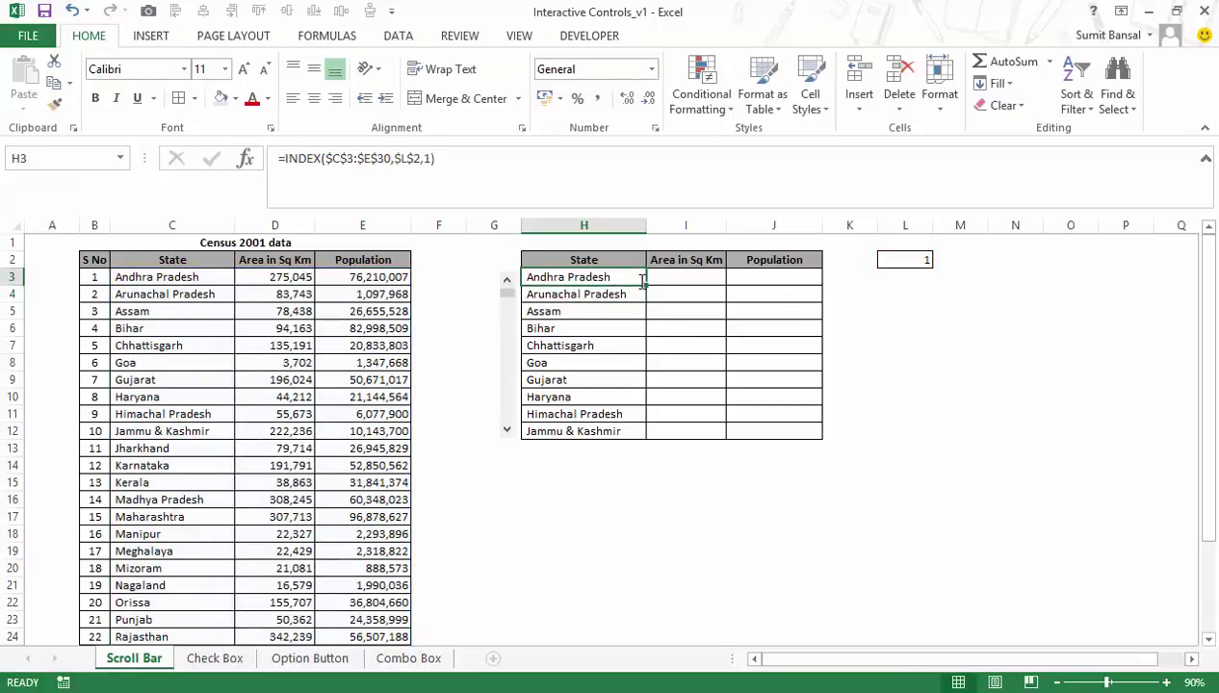
{"action": "left_click_drag", "start_coordinate": [644, 283], "coordinate": [644, 432]}
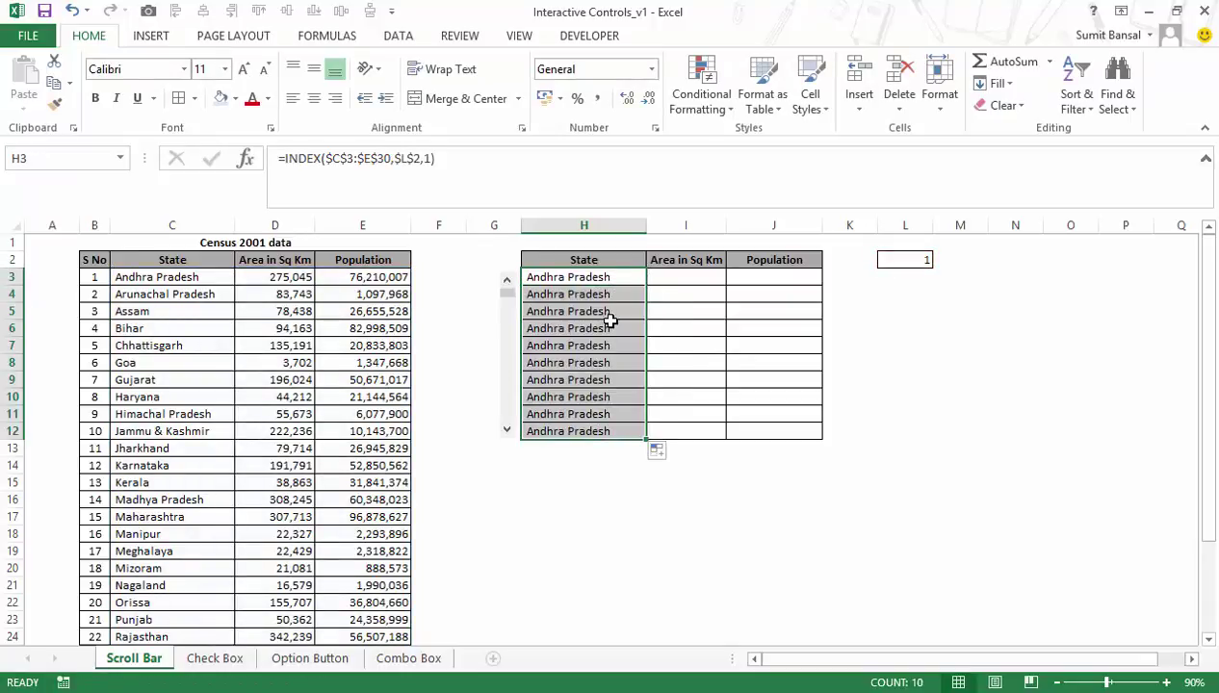
Add ROWS(G3:G3) to the $L$2 row argument of the INDEX formula in H3.
{"action": "double_click", "coordinate": [655, 277]}
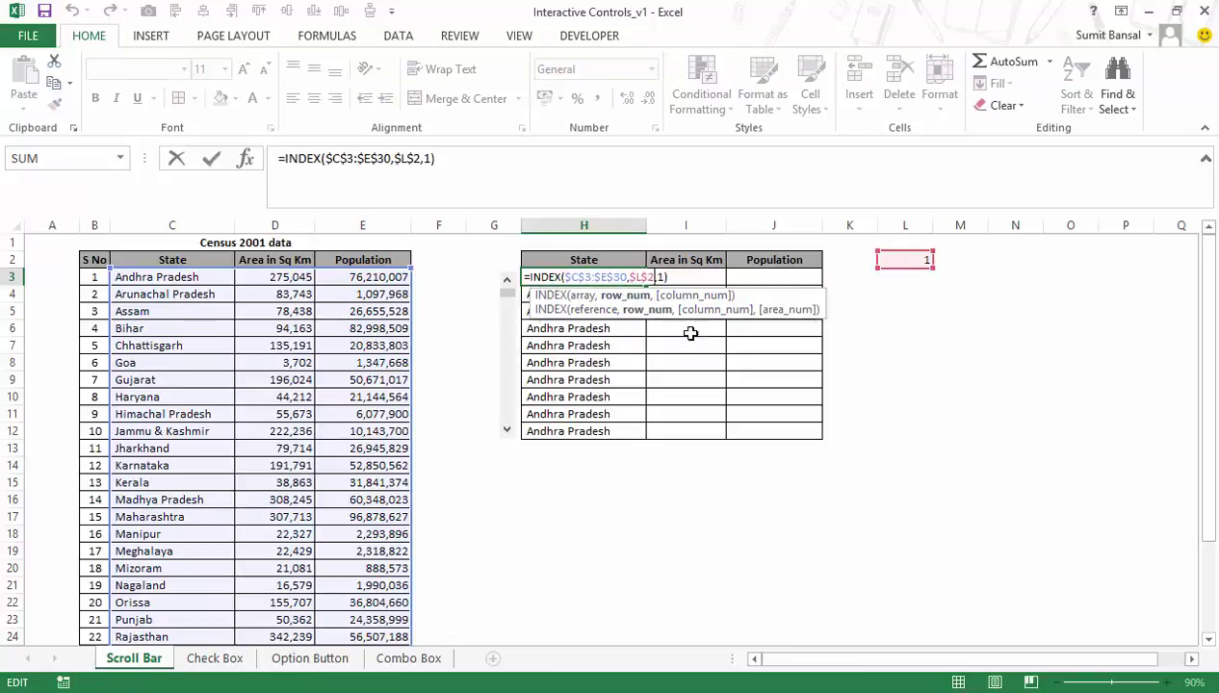
{"action": "key", "text": "Escape"}
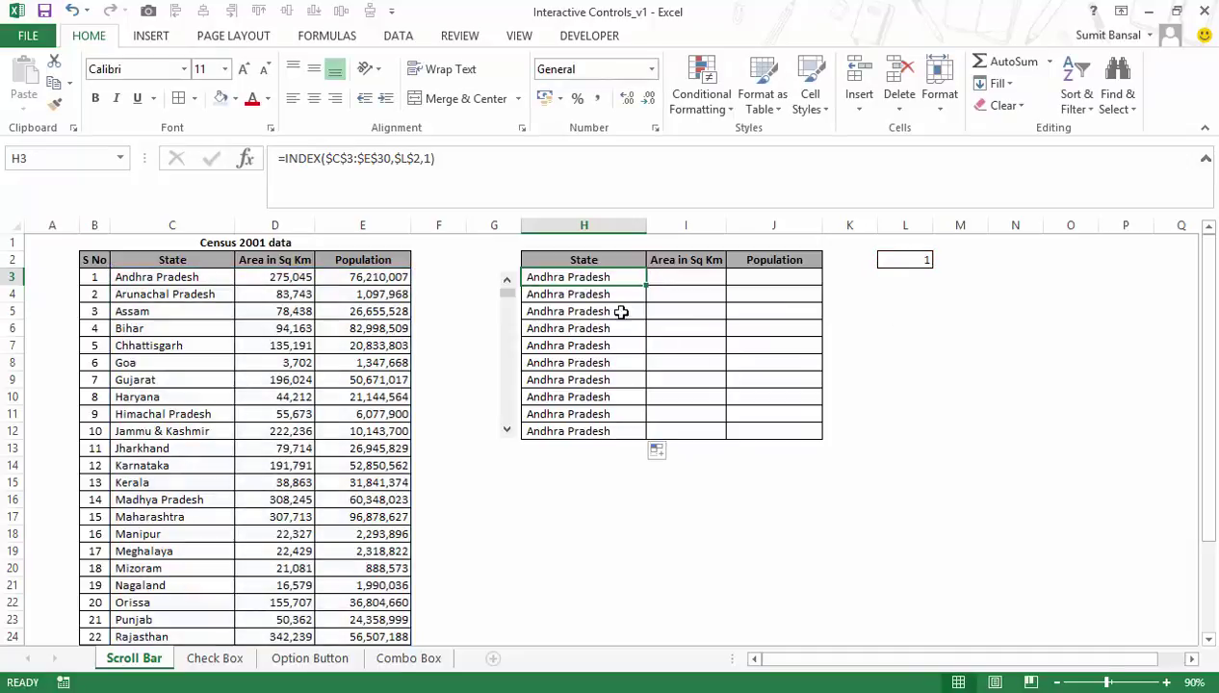
{"action": "key", "text": "F2"}
{"action": "key", "text": "ctrl+Return"}
{"action": "key", "text": "F2"}
{"action": "left_click", "coordinate": [656, 278]}
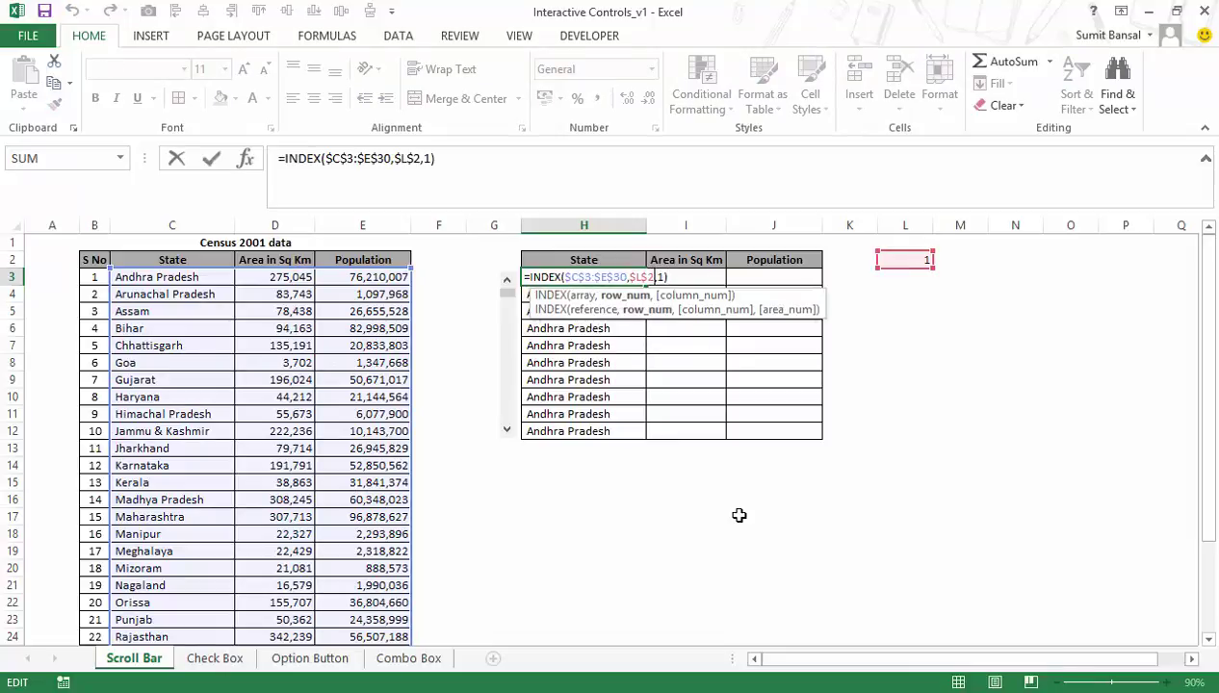
{"action": "type", "text": "+rows("}
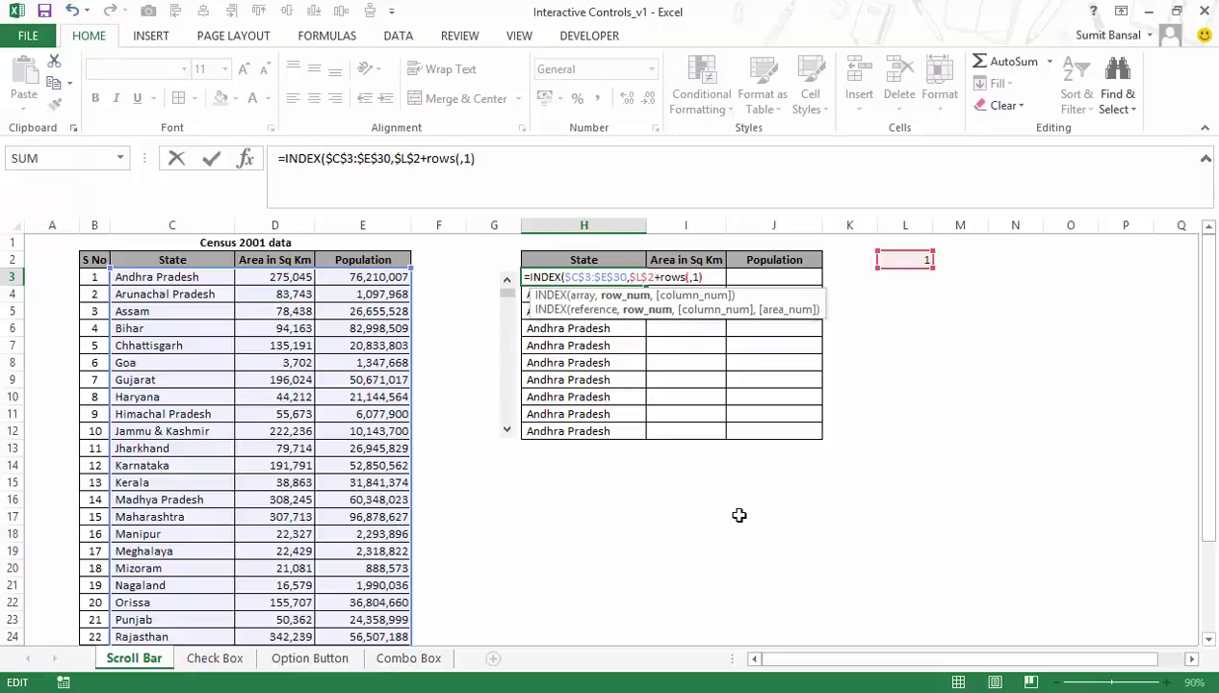
{"action": "key", "text": "F2"}
{"action": "key", "text": "Left"}
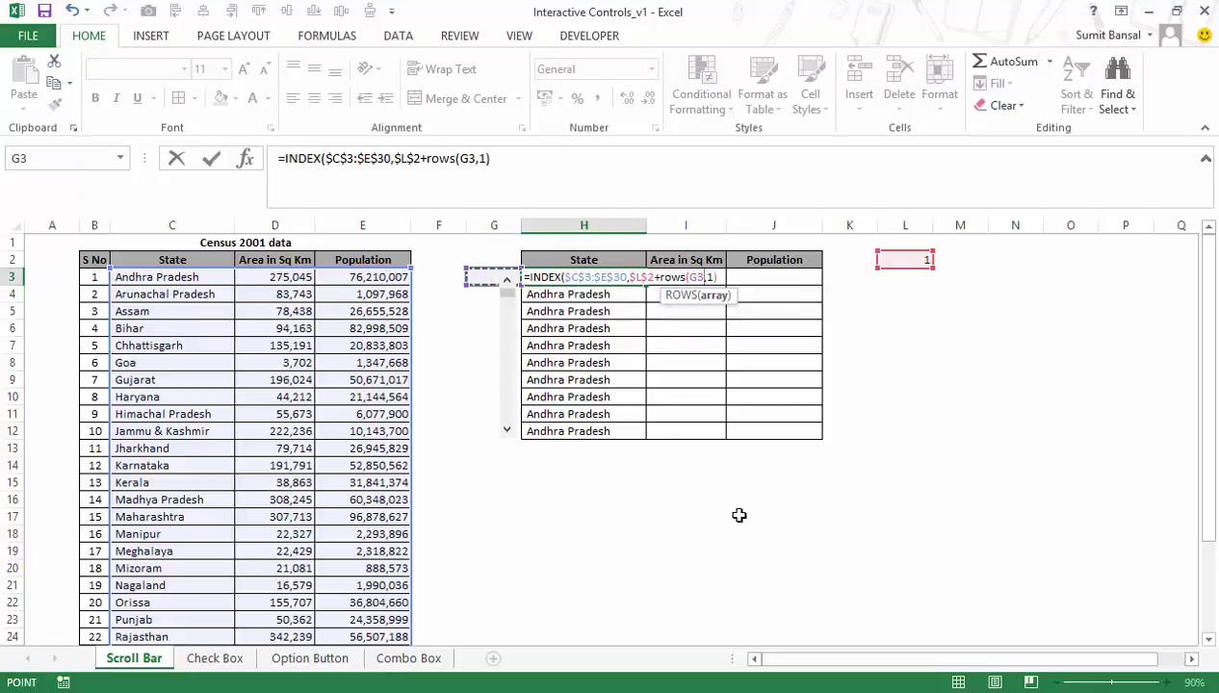
{"action": "key", "text": "F8"}
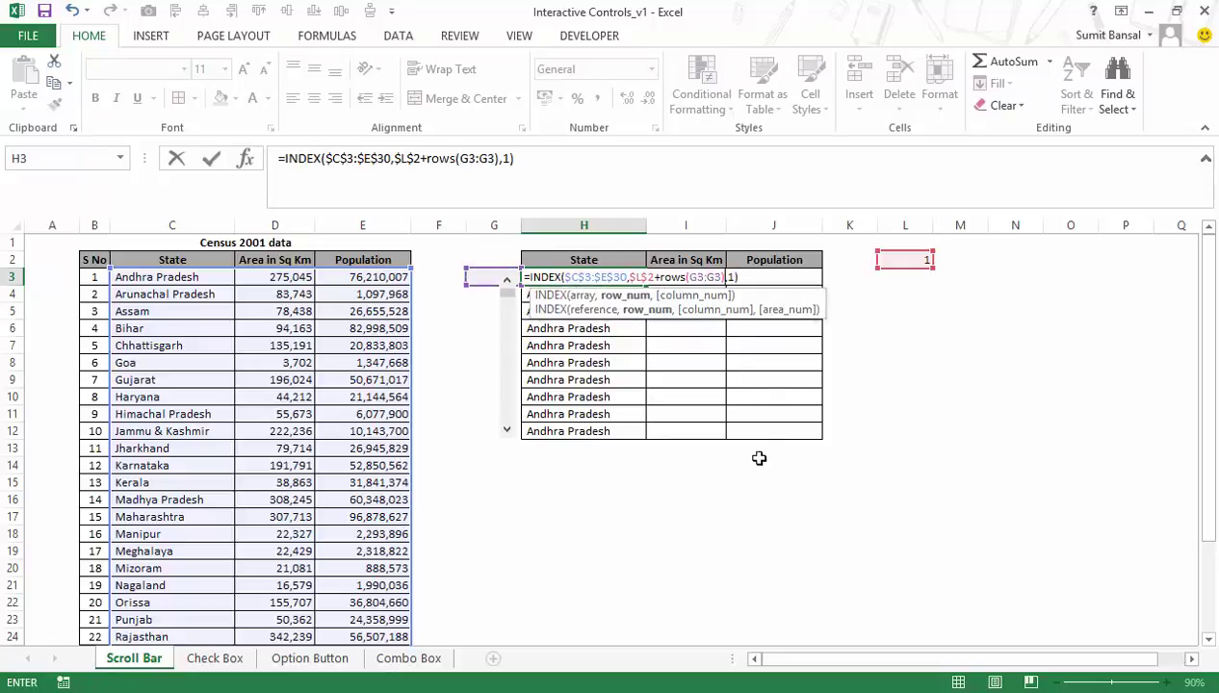
Complete the row argument in H3 as $L$2+ROWS($G$3:G3)-1 and fill the formula down to H12.
{"action": "left_click", "coordinate": [698, 277]}
{"action": "key", "text": "F4"}
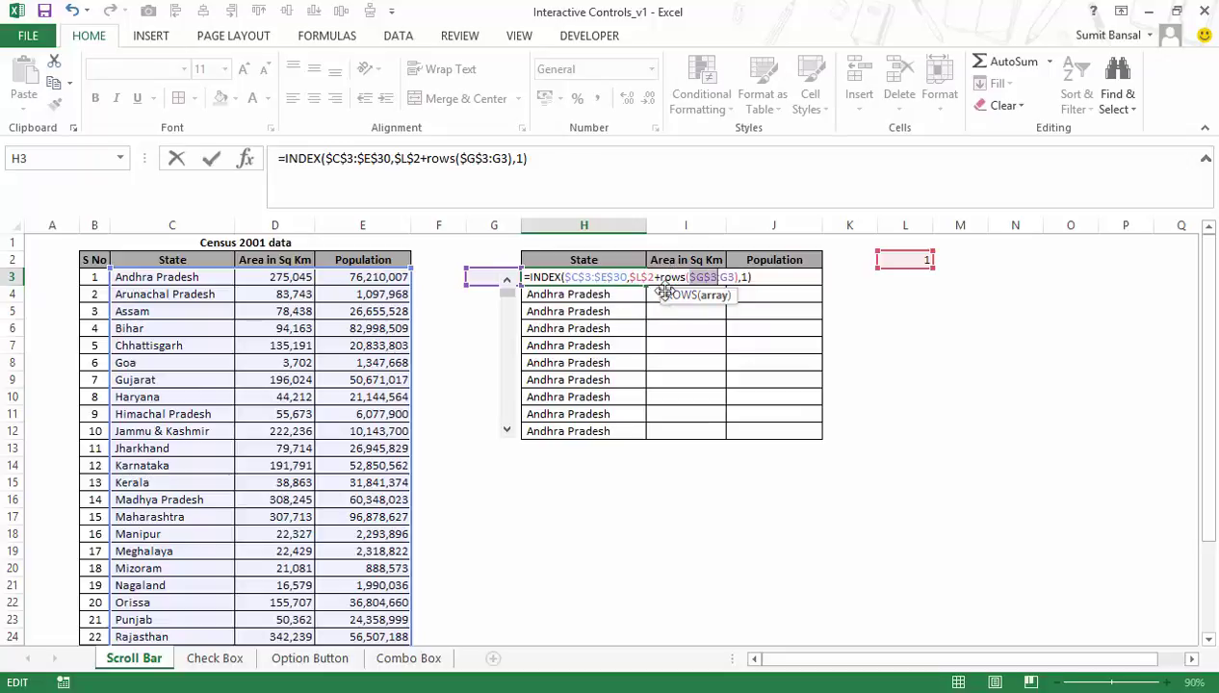
{"action": "left_click_drag", "start_coordinate": [661, 277], "coordinate": [739, 276]}
{"action": "left_click", "coordinate": [739, 277]}
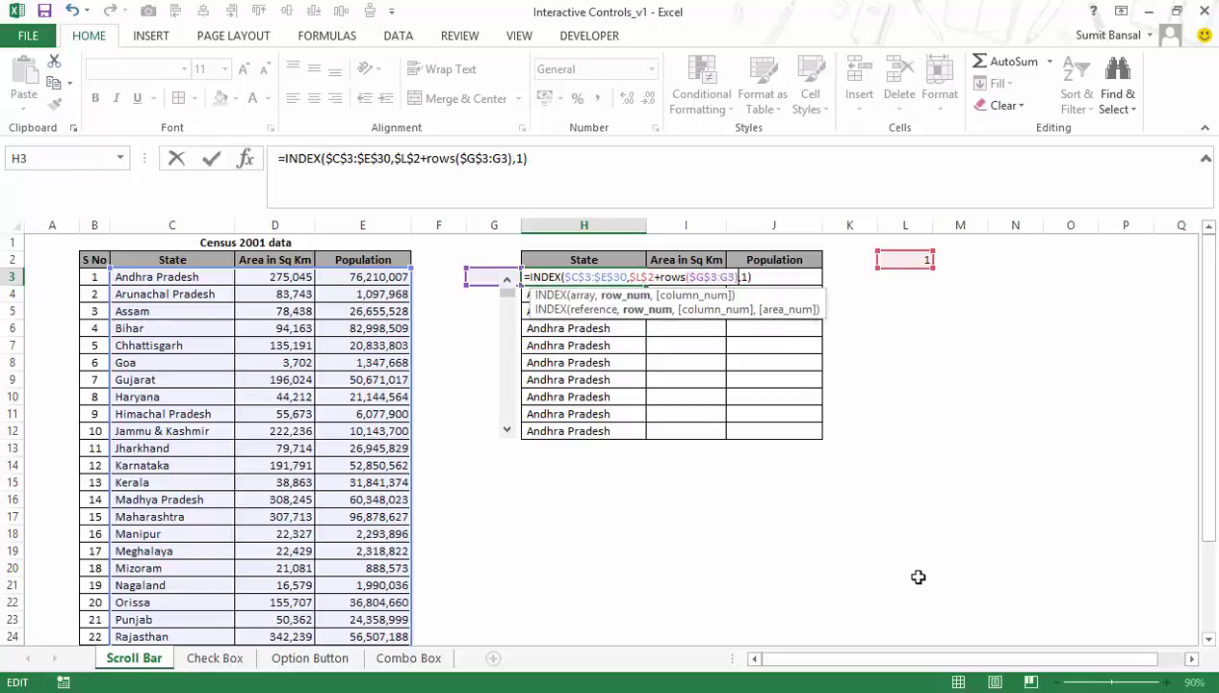
{"action": "type", "text": "-1"}
{"action": "key", "text": "Return"}
{"action": "key", "text": "Up"}
{"action": "left_click_drag", "start_coordinate": [649, 287], "coordinate": [647, 438]}
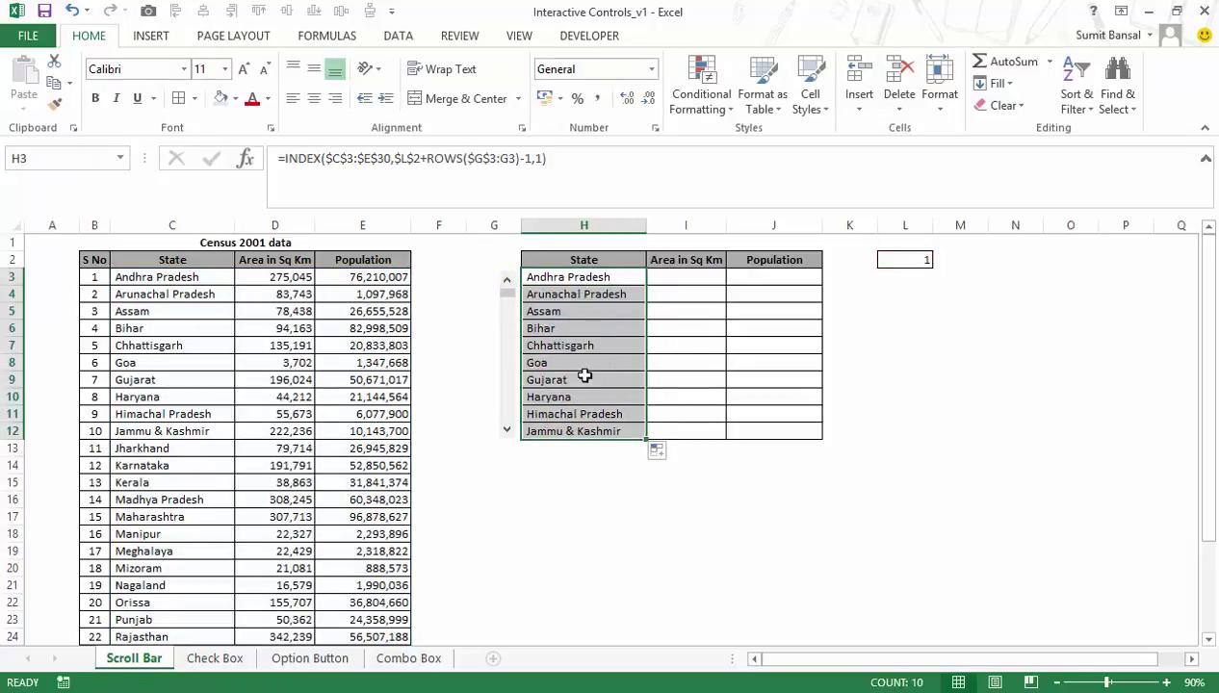
Scroll the State column to its last entries, compare them with the end of the source data, and return the scroll bar to the start.
{"action": "left_click_drag", "start_coordinate": [154, 278], "coordinate": [161, 433]}
{"action": "left_click", "coordinate": [507, 432]}
{"action": "left_click", "coordinate": [506, 432]}
{"action": "left_click", "coordinate": [506, 431]}
{"action": "left_click", "coordinate": [506, 431]}
{"action": "left_click", "coordinate": [506, 431]}
{"action": "left_click", "coordinate": [507, 431]}
{"action": "left_click", "coordinate": [506, 432]}
{"action": "left_click", "coordinate": [507, 432]}
{"action": "left_click", "coordinate": [507, 432]}
{"action": "scroll", "coordinate": [325, 443], "scroll_direction": "down", "scroll_amount": 3}
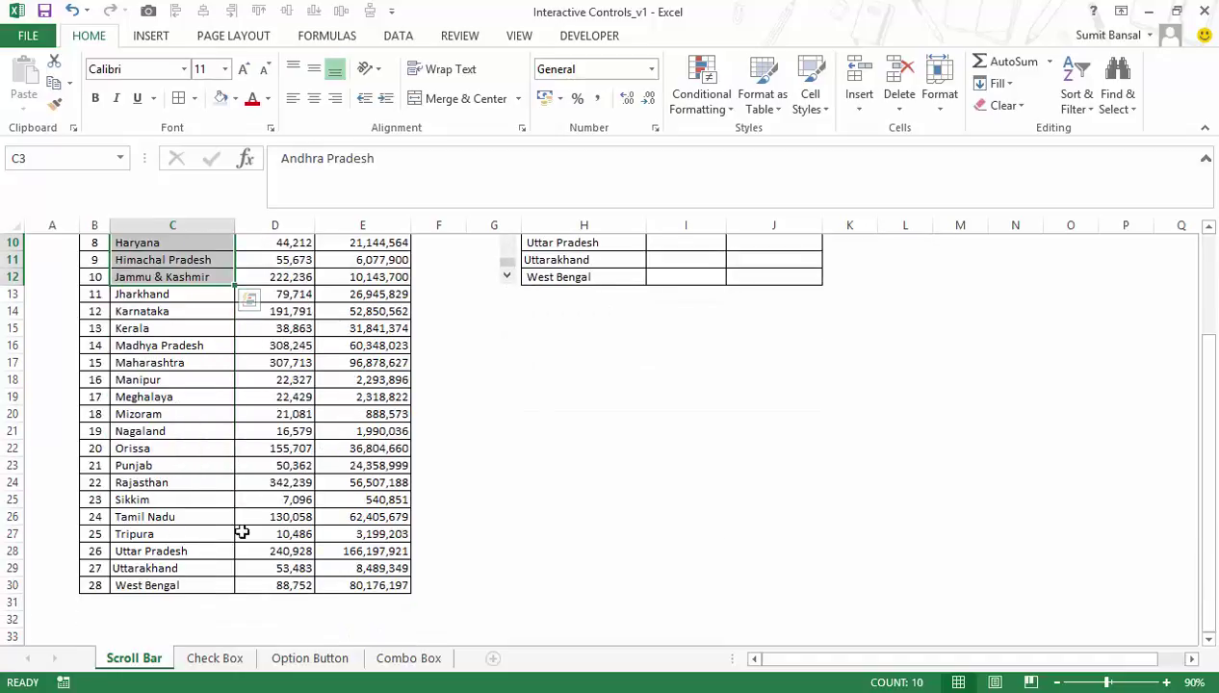
{"action": "left_click", "coordinate": [144, 583]}
{"action": "scroll", "coordinate": [404, 472], "scroll_direction": "up", "scroll_amount": 3}
{"action": "left_click_drag", "start_coordinate": [507, 280], "coordinate": [507, 283]}
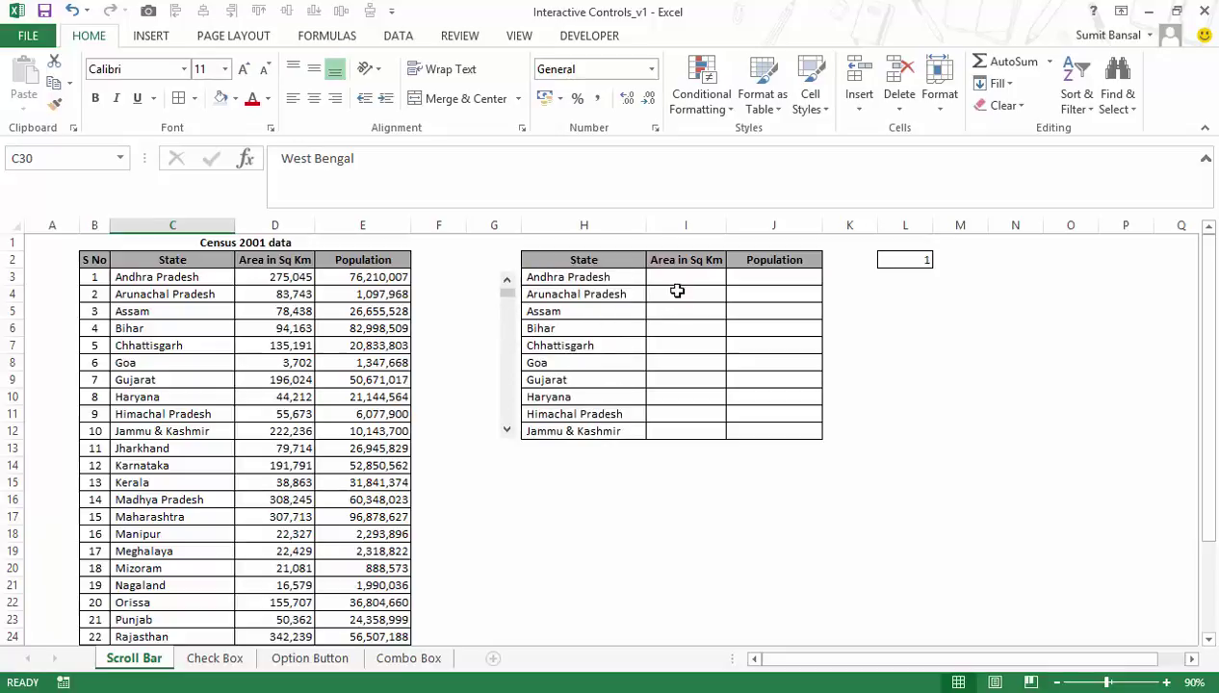
Replace the column number 1 in the H3 INDEX formula with the COLUMNS function.
{"action": "left_click", "coordinate": [630, 278]}
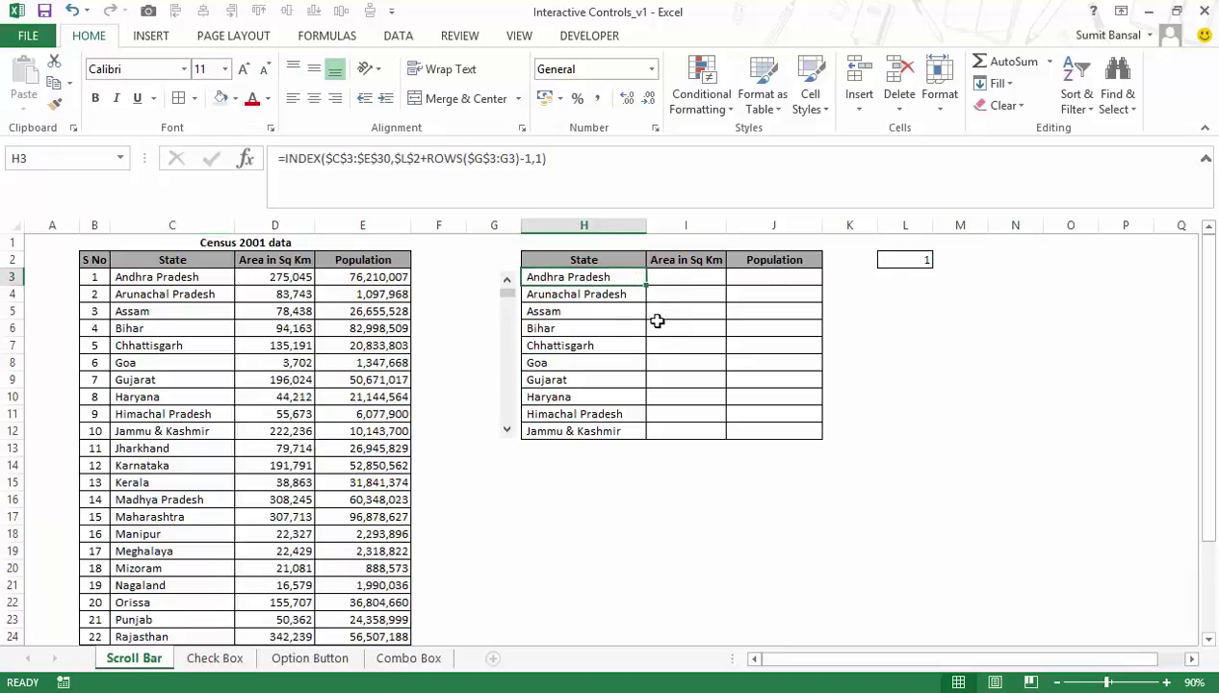
{"action": "key", "text": "F2"}
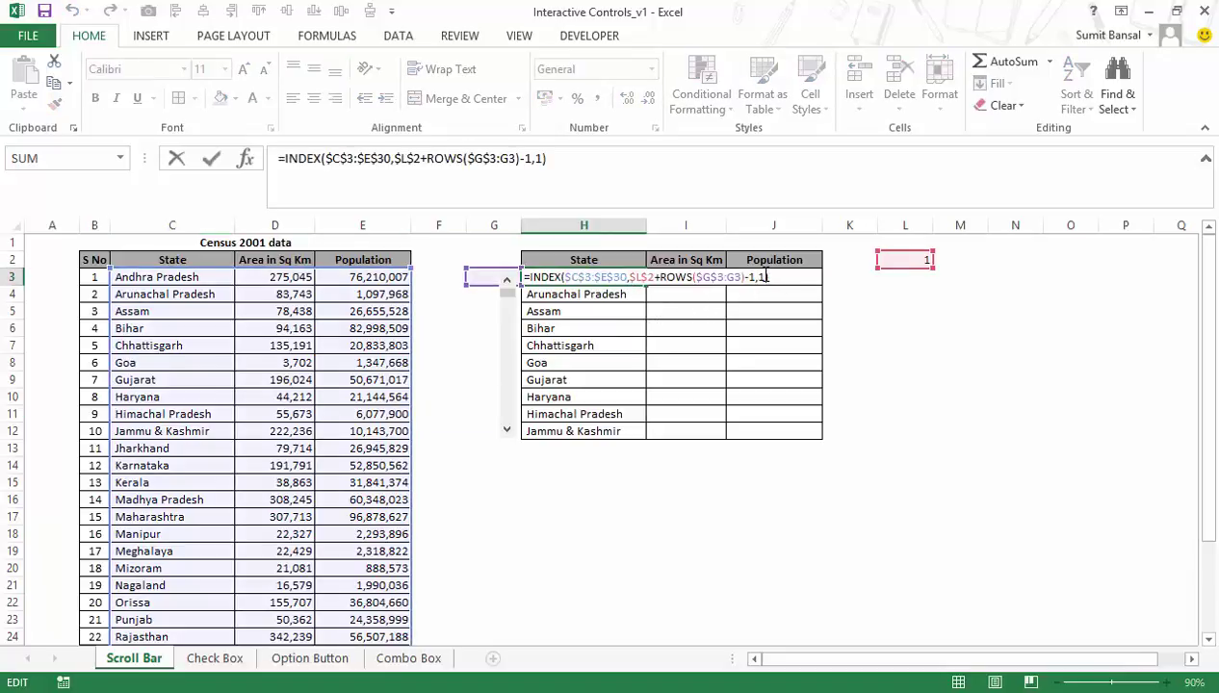
{"action": "key", "text": "Left"}
{"action": "key", "text": "BackSpace"}
{"action": "type", "text": "colum"}
{"action": "key", "text": "Tab"}
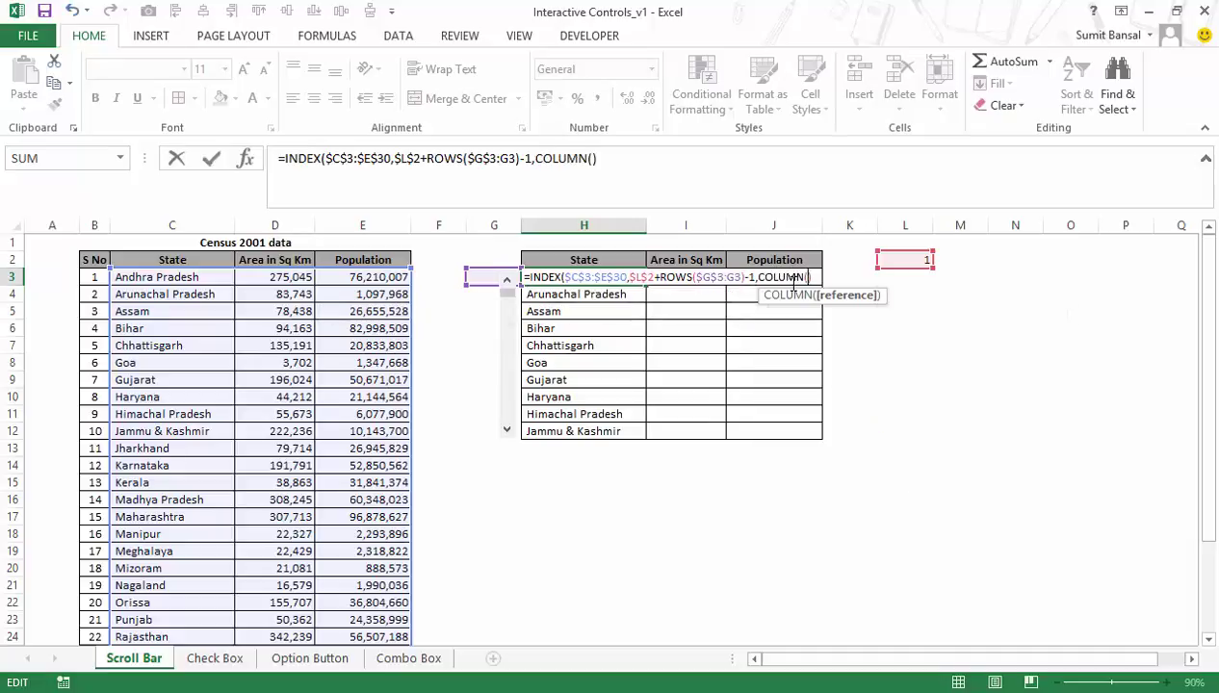
{"action": "key", "text": "BackSpace"}
{"action": "type", "text": "s"}
{"action": "key", "text": "Tab"}
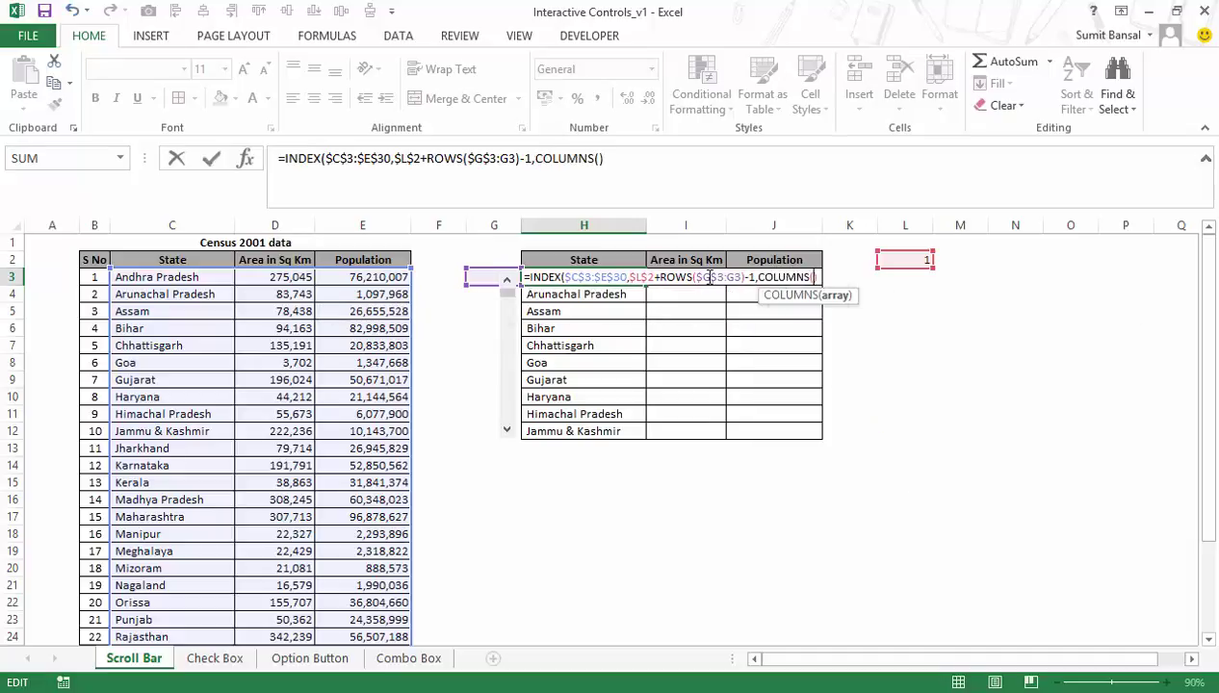
Set the COLUMNS argument in H3 to the range $G$3:G3 and enter the formula.
{"action": "left_click", "coordinate": [479, 278]}
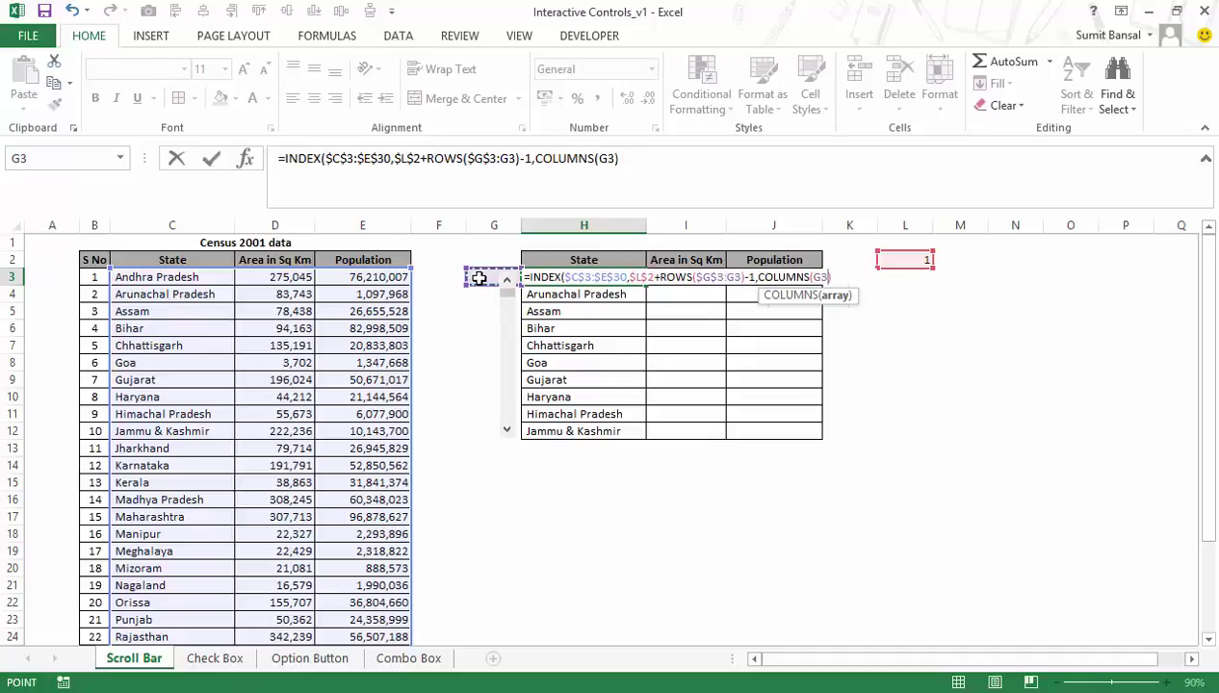
{"action": "type", "text": ":"}
{"action": "left_click_drag", "start_coordinate": [820, 278], "coordinate": [845, 281]}
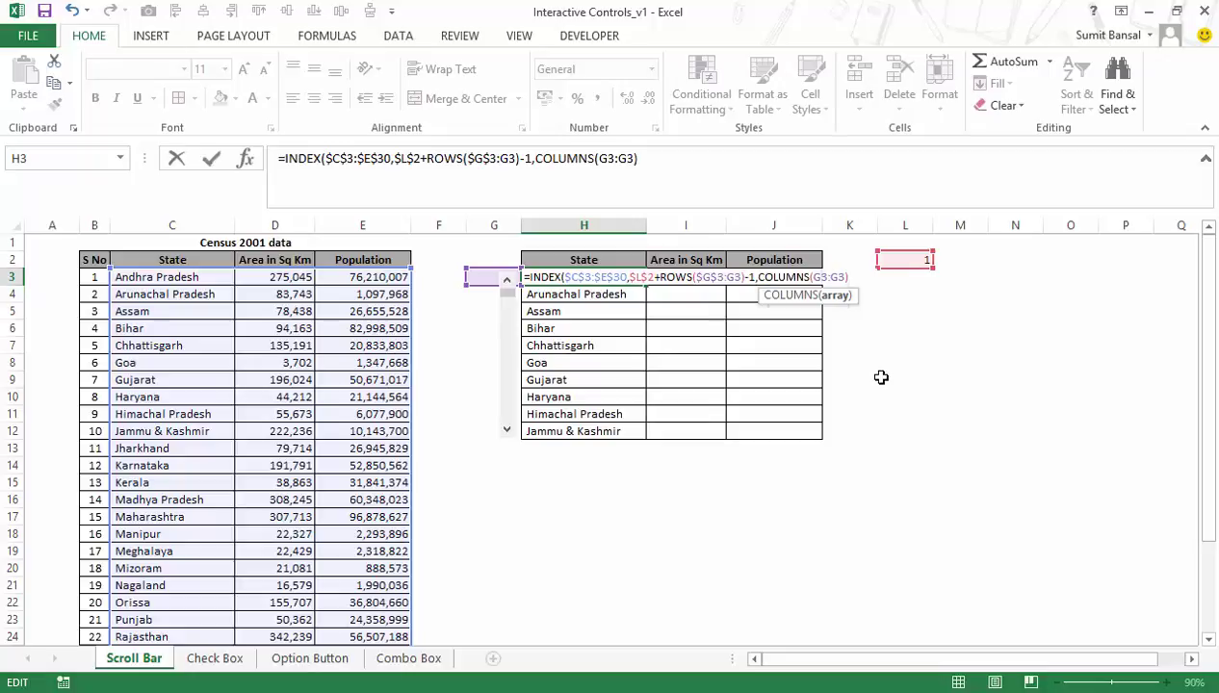
{"action": "key", "text": "Return"}
{"action": "key", "text": "Return"}
{"action": "key", "text": "Up"}
Fill the H3 formula across to J3 and copy the Area and Population formulas down to row 12.
{"action": "left_click_drag", "start_coordinate": [650, 285], "coordinate": [795, 278]}
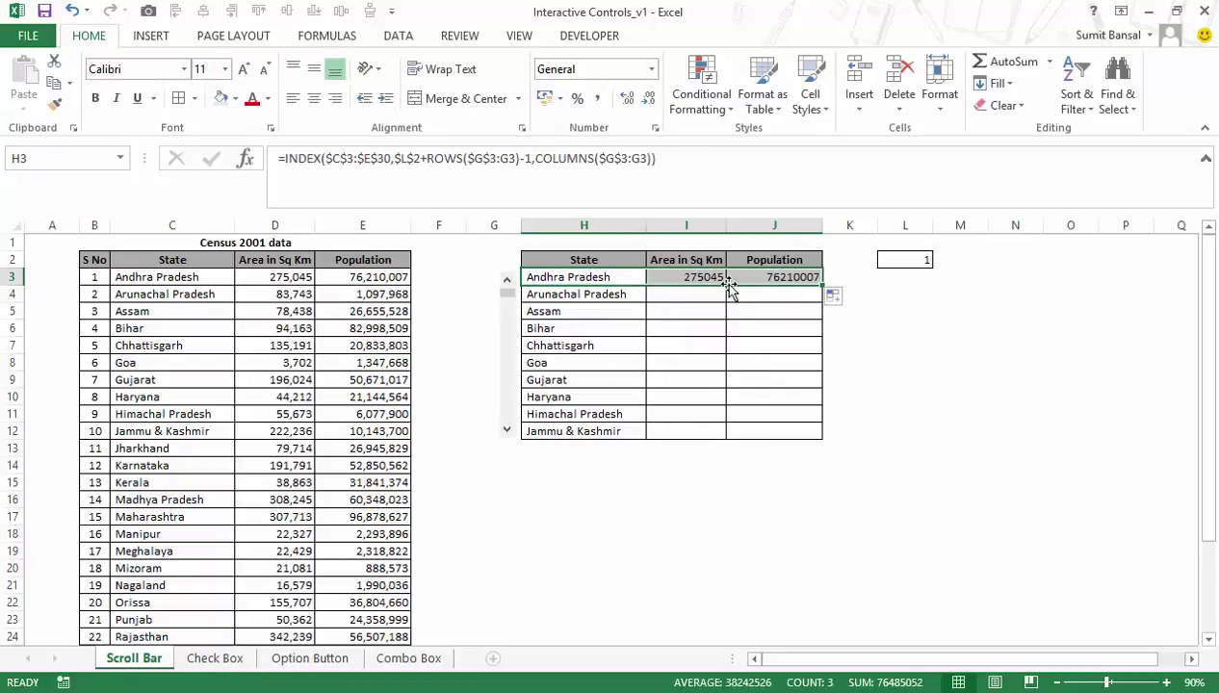
{"action": "left_click", "coordinate": [722, 279]}
{"action": "double_click", "coordinate": [727, 287]}
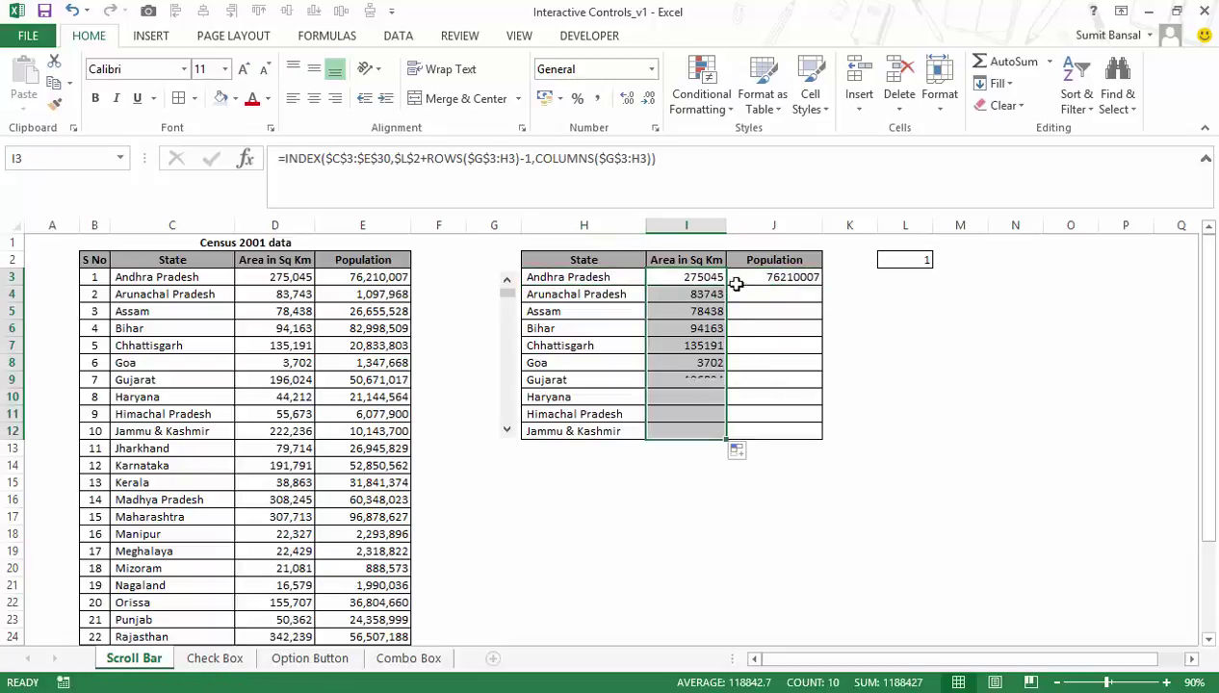
{"action": "left_click", "coordinate": [799, 280]}
{"action": "double_click", "coordinate": [822, 286]}
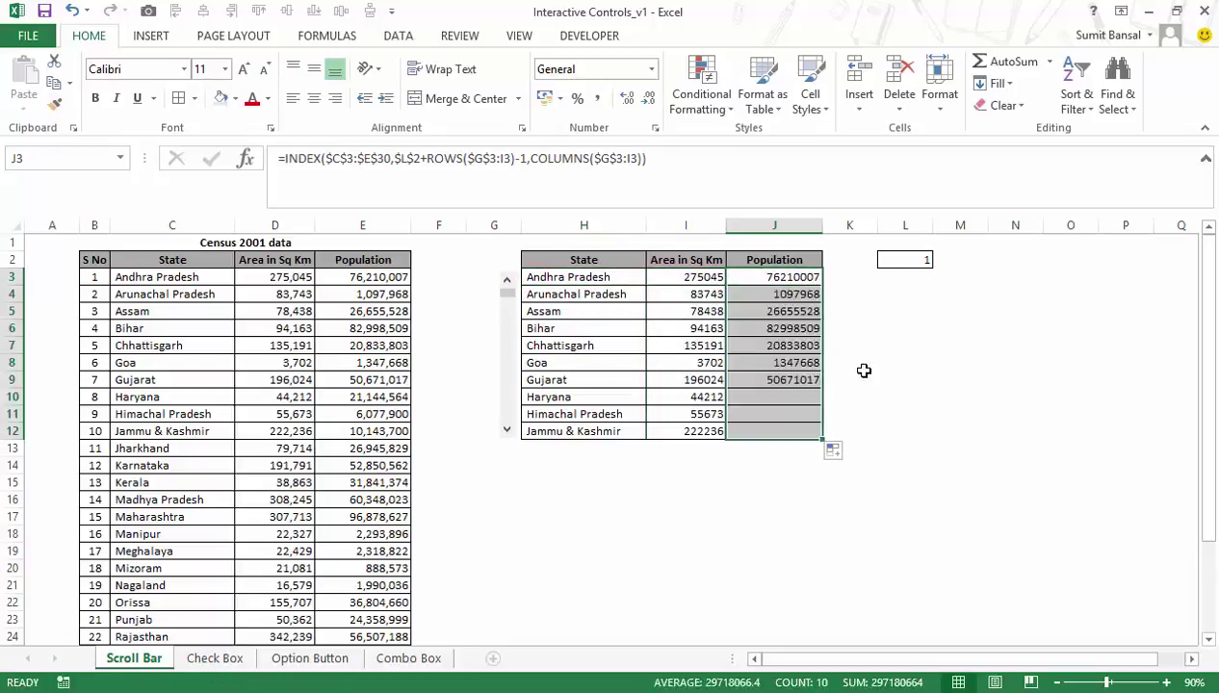
Run the scroll bar to both ends and compare all three columns of the table with the source data.
{"action": "left_click", "coordinate": [957, 553]}
{"action": "left_click_drag", "start_coordinate": [507, 435], "coordinate": [506, 435]}
{"action": "scroll", "coordinate": [319, 452], "scroll_direction": "down", "scroll_amount": 4}
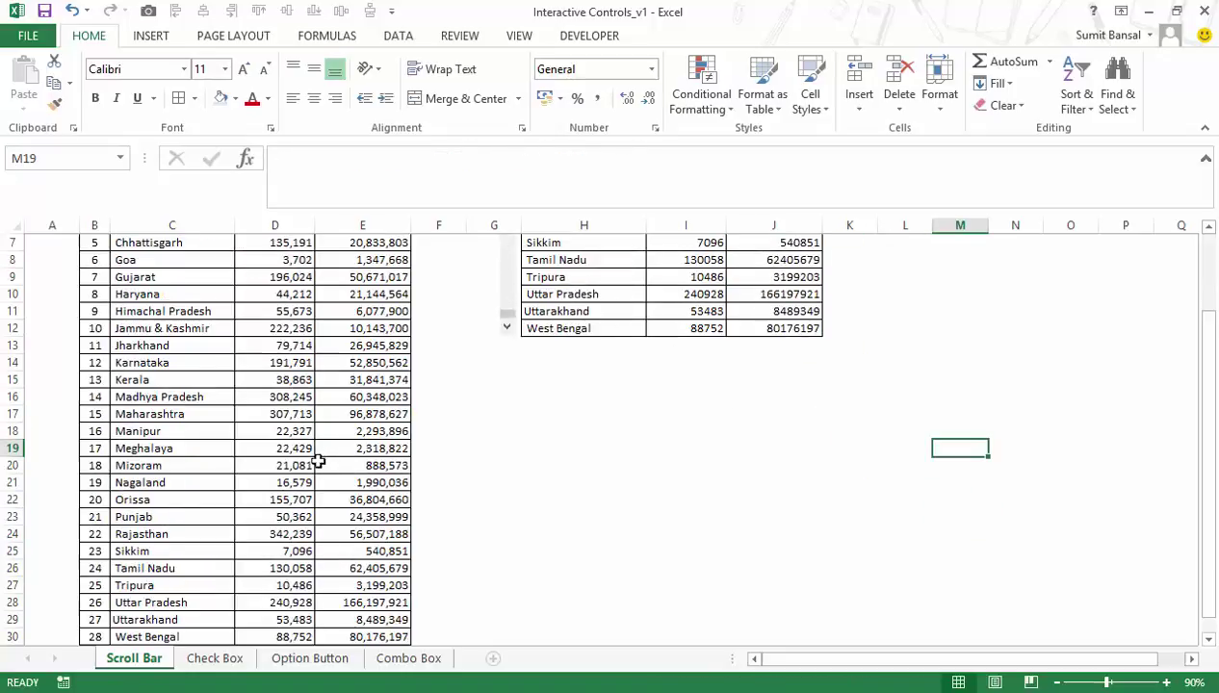
{"action": "left_click", "coordinate": [218, 536]}
{"action": "left_click_drag", "start_coordinate": [218, 536], "coordinate": [381, 535]}
{"action": "scroll", "coordinate": [736, 376], "scroll_direction": "up", "scroll_amount": 4}
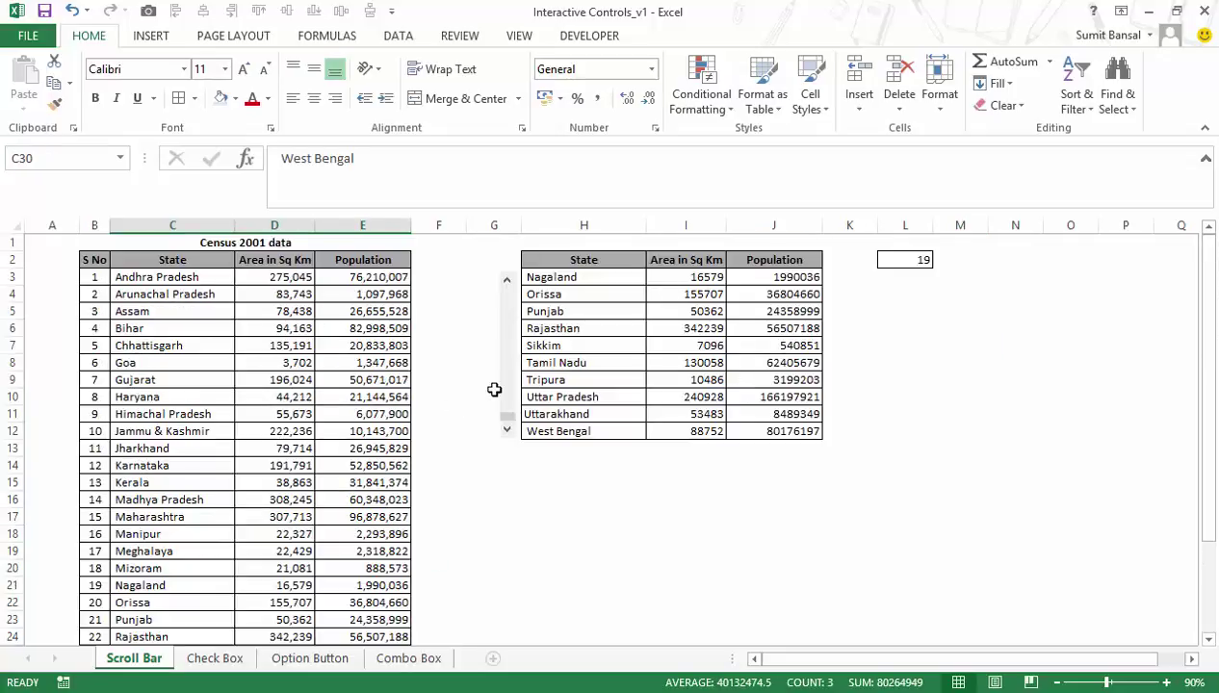
{"action": "left_click_drag", "start_coordinate": [508, 280], "coordinate": [509, 281]}
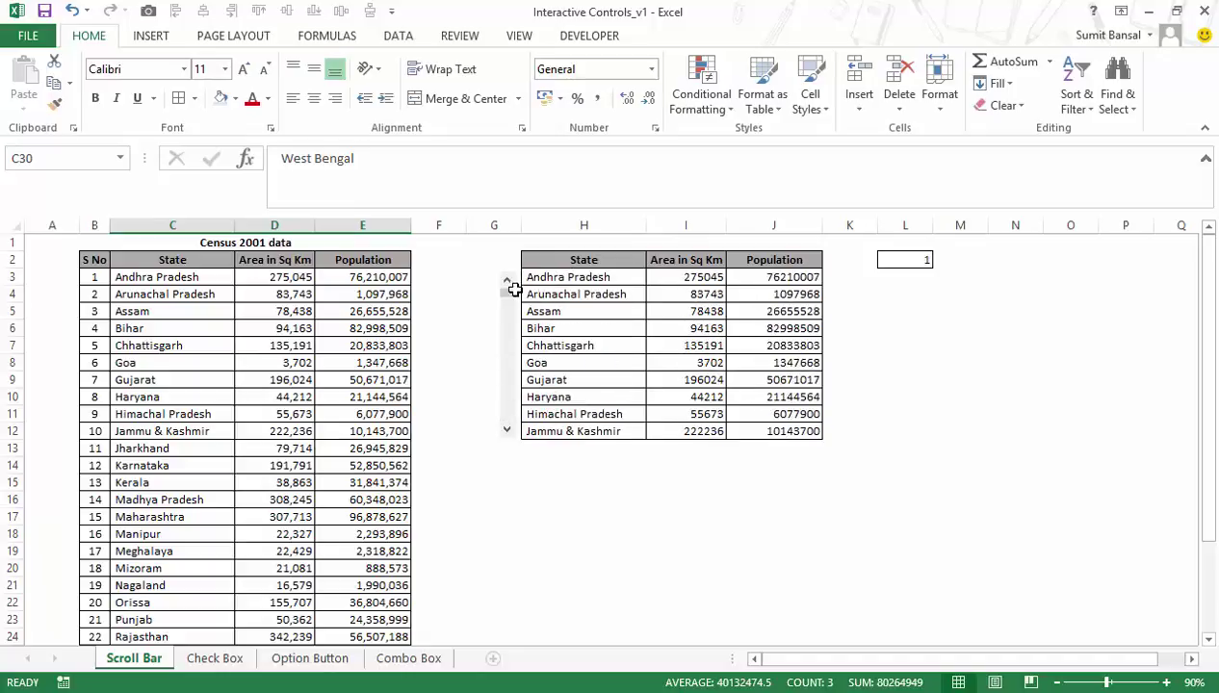
{"action": "left_click_drag", "start_coordinate": [507, 430], "coordinate": [506, 430]}
{"action": "left_click_drag", "start_coordinate": [508, 280], "coordinate": [507, 281]}
{"action": "left_click", "coordinate": [782, 516]}
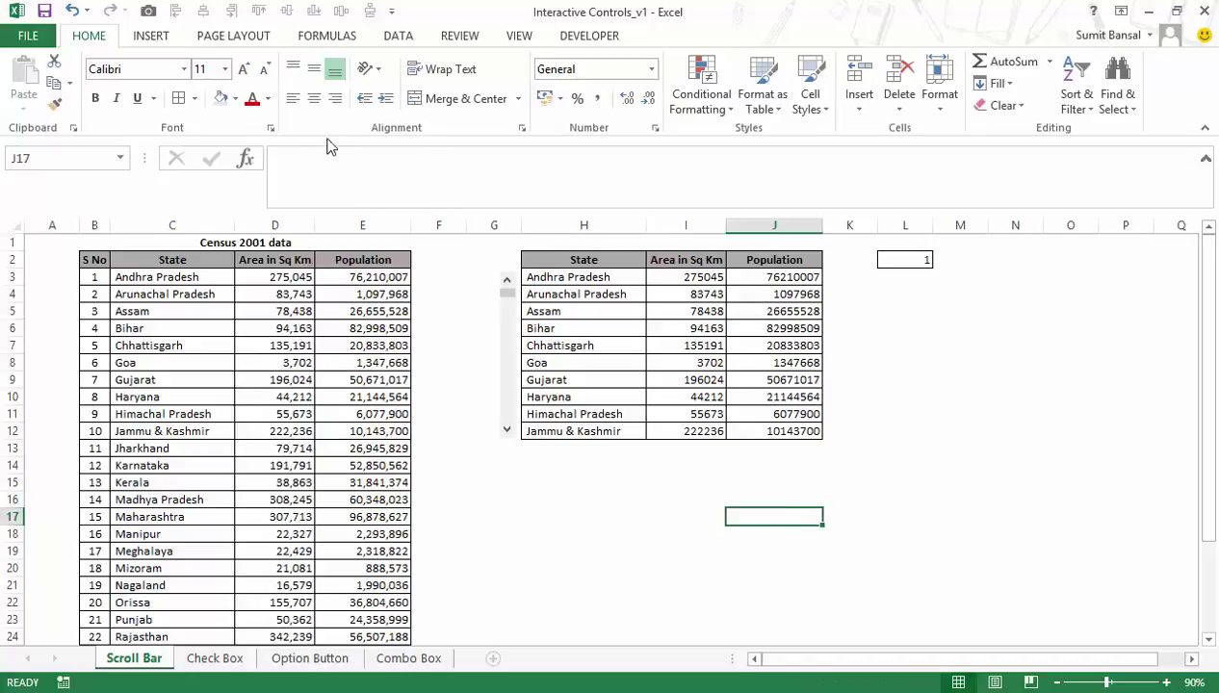
Insert a Spin Button form control, narrow it and place it in column F beside rows 11 to 16.
{"action": "left_click", "coordinate": [578, 37]}
{"action": "left_click", "coordinate": [356, 81]}
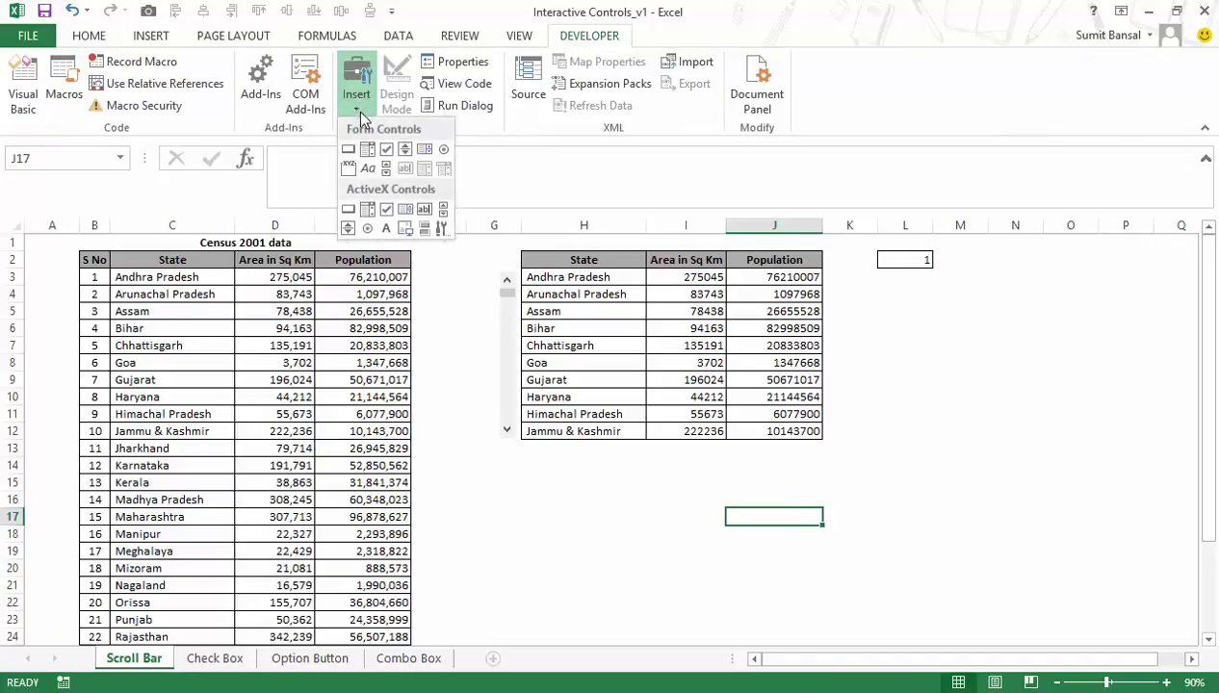
{"action": "left_click", "coordinate": [406, 151]}
{"action": "left_click_drag", "start_coordinate": [885, 464], "coordinate": [969, 547]}
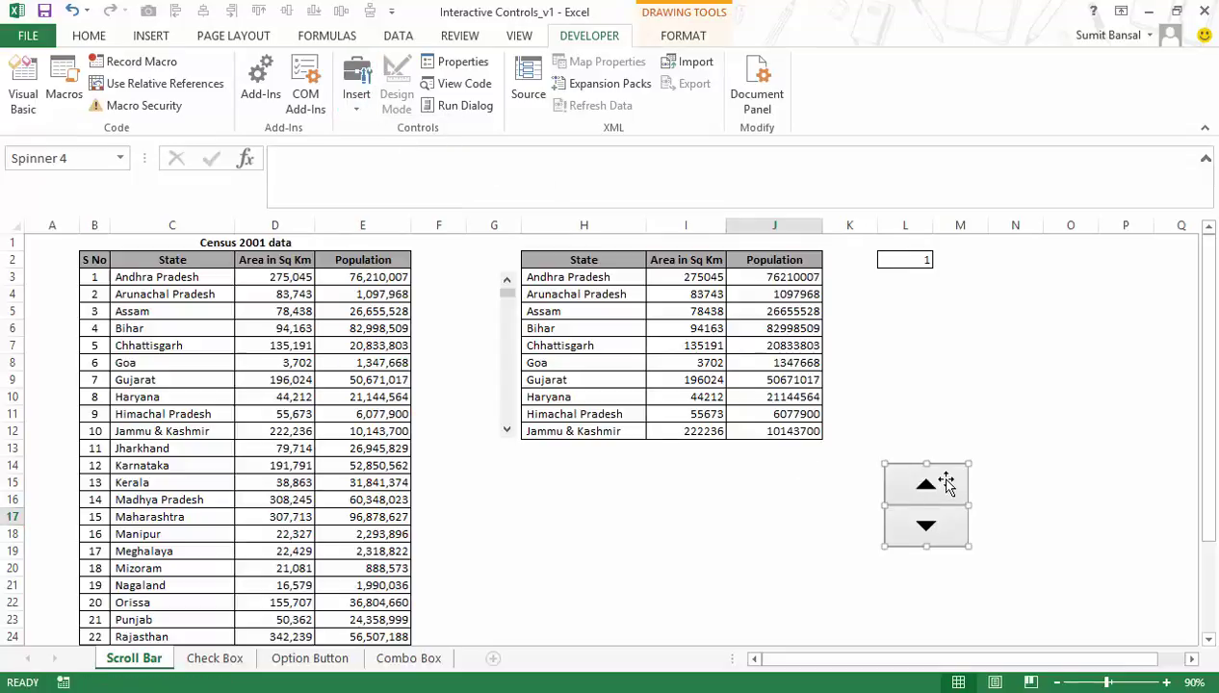
{"action": "left_click_drag", "start_coordinate": [961, 505], "coordinate": [456, 434]}
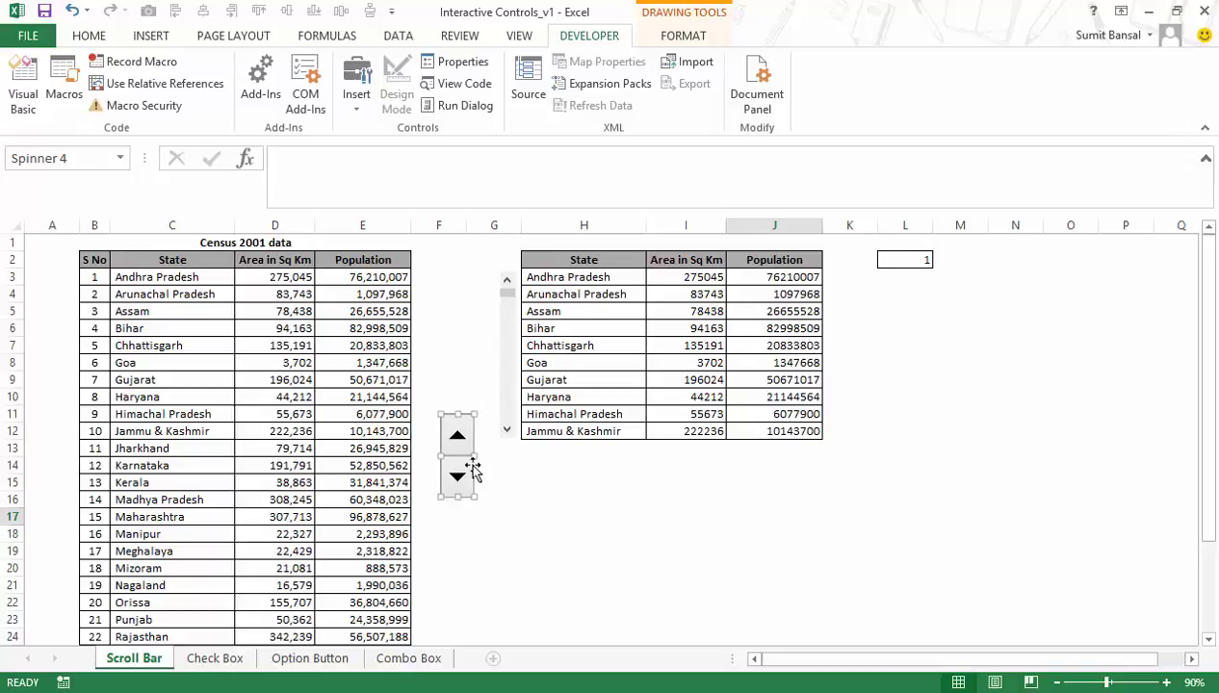
Open the spin button's control settings and set its current value to 1, minimum value to 1 and maximum value to 19.
{"action": "left_click_drag", "start_coordinate": [525, 517], "coordinate": [525, 502]}
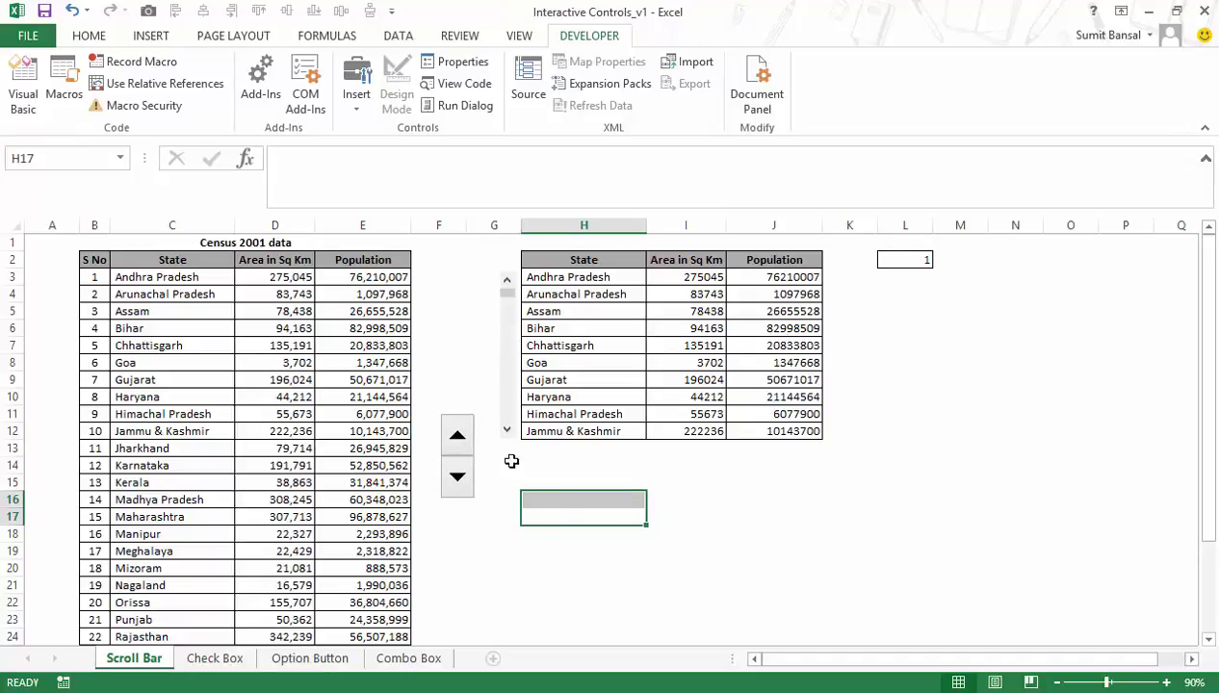
{"action": "right_click", "coordinate": [456, 449]}
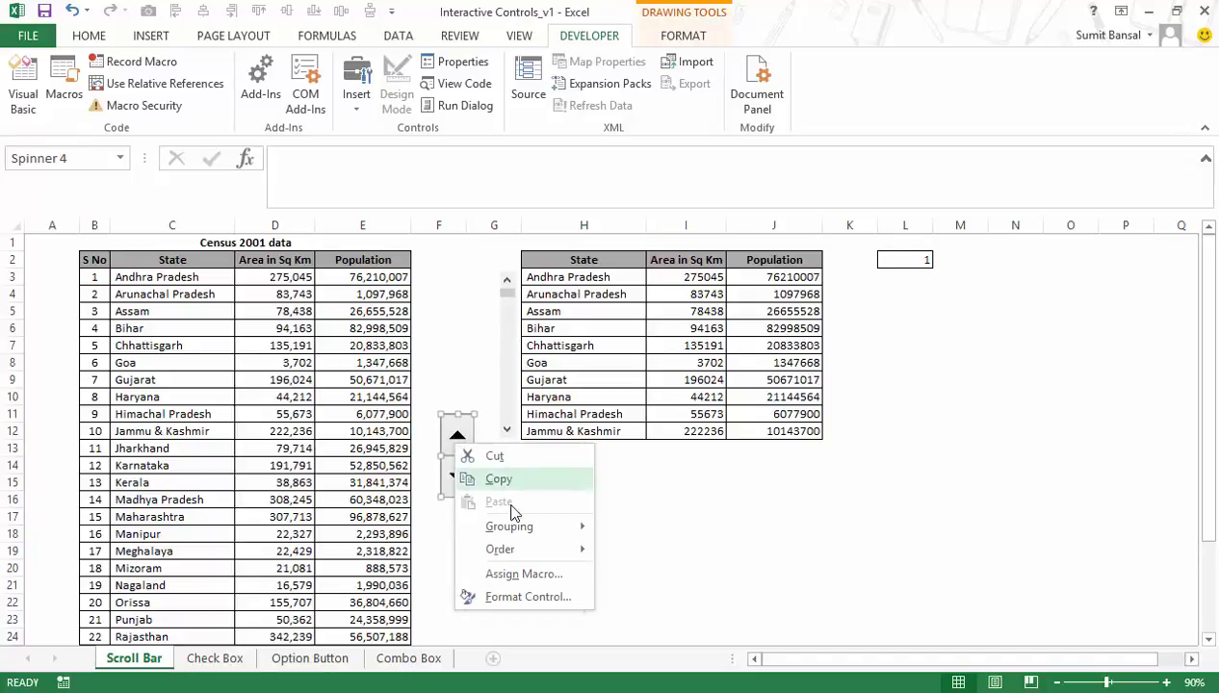
{"action": "left_click", "coordinate": [518, 598]}
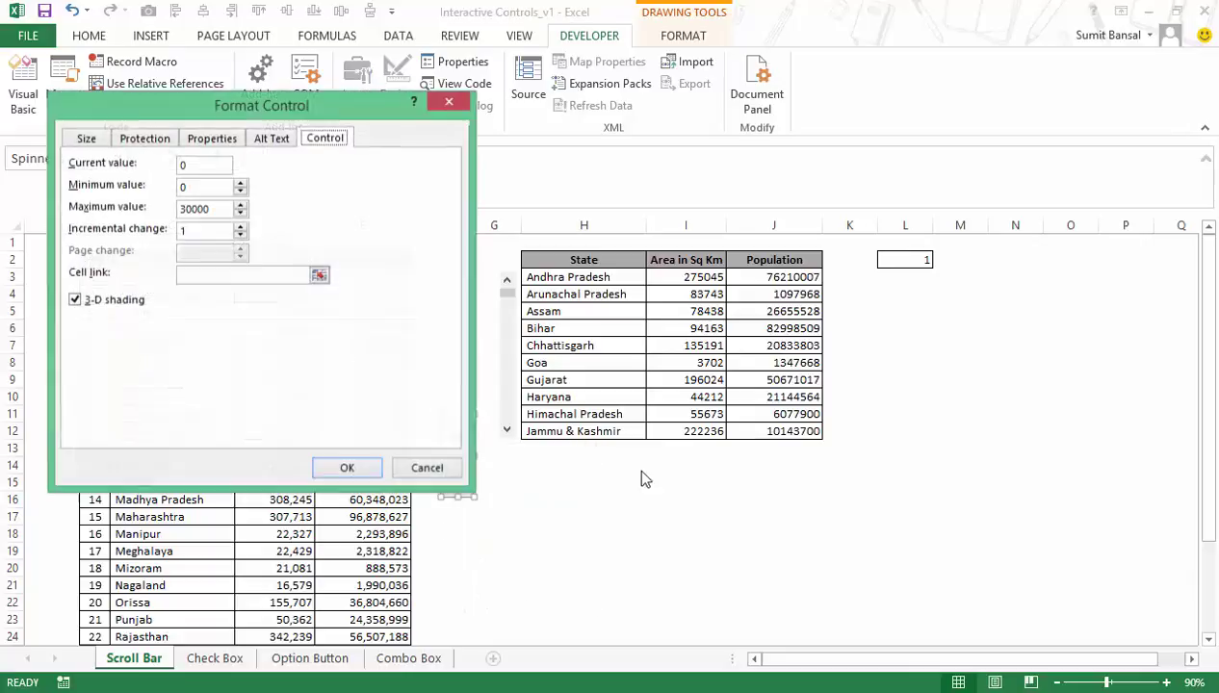
{"action": "left_click_drag", "start_coordinate": [339, 106], "coordinate": [400, 52]}
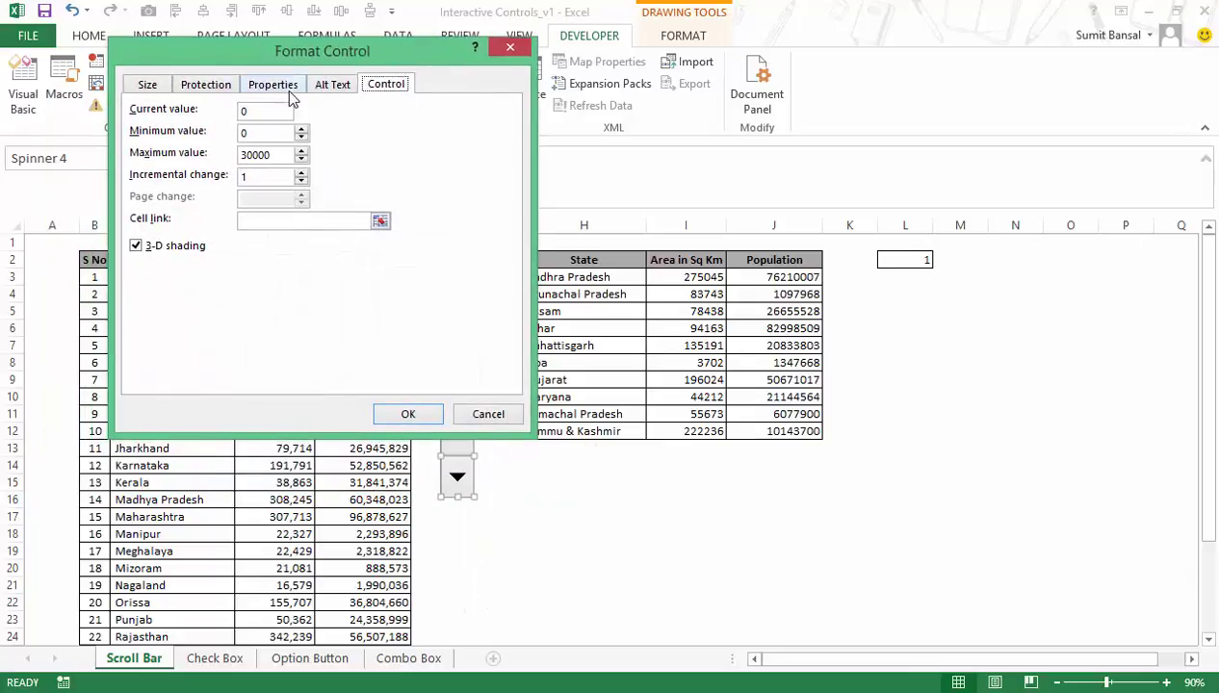
{"action": "left_click", "coordinate": [277, 110]}
{"action": "type", "text": "1"}
{"action": "key", "text": "Tab"}
{"action": "key", "text": "Tab"}
{"action": "type", "text": "19"}
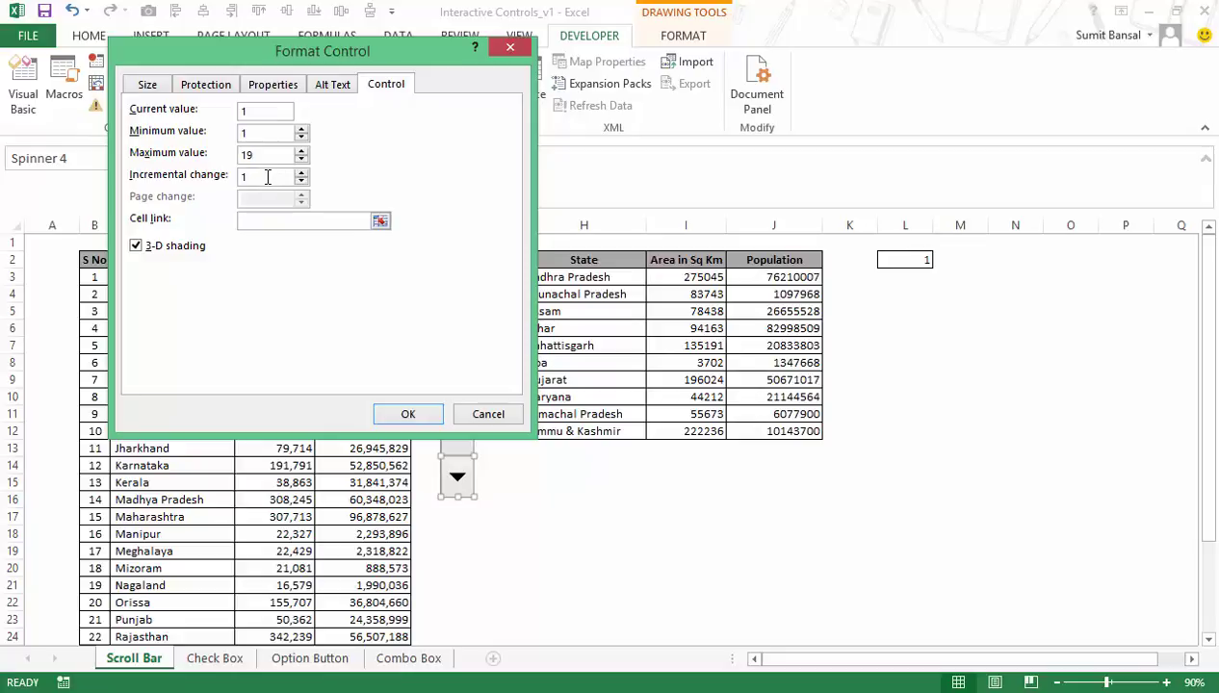
Link the spin button to cell $M$2, apply the control settings and deselect the button.
{"action": "left_click_drag", "start_coordinate": [246, 50], "coordinate": [779, 134]}
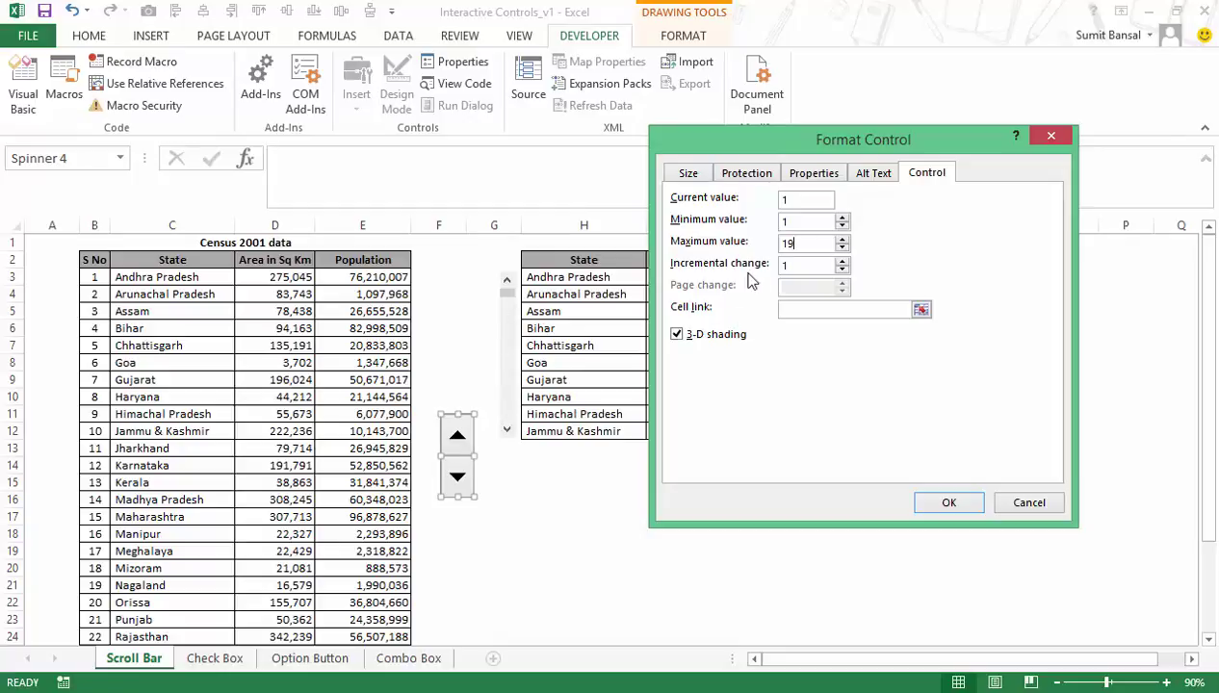
{"action": "left_click_drag", "start_coordinate": [903, 144], "coordinate": [328, 63]}
{"action": "left_click", "coordinate": [346, 229]}
{"action": "left_click", "coordinate": [955, 261]}
{"action": "left_click", "coordinate": [484, 83]}
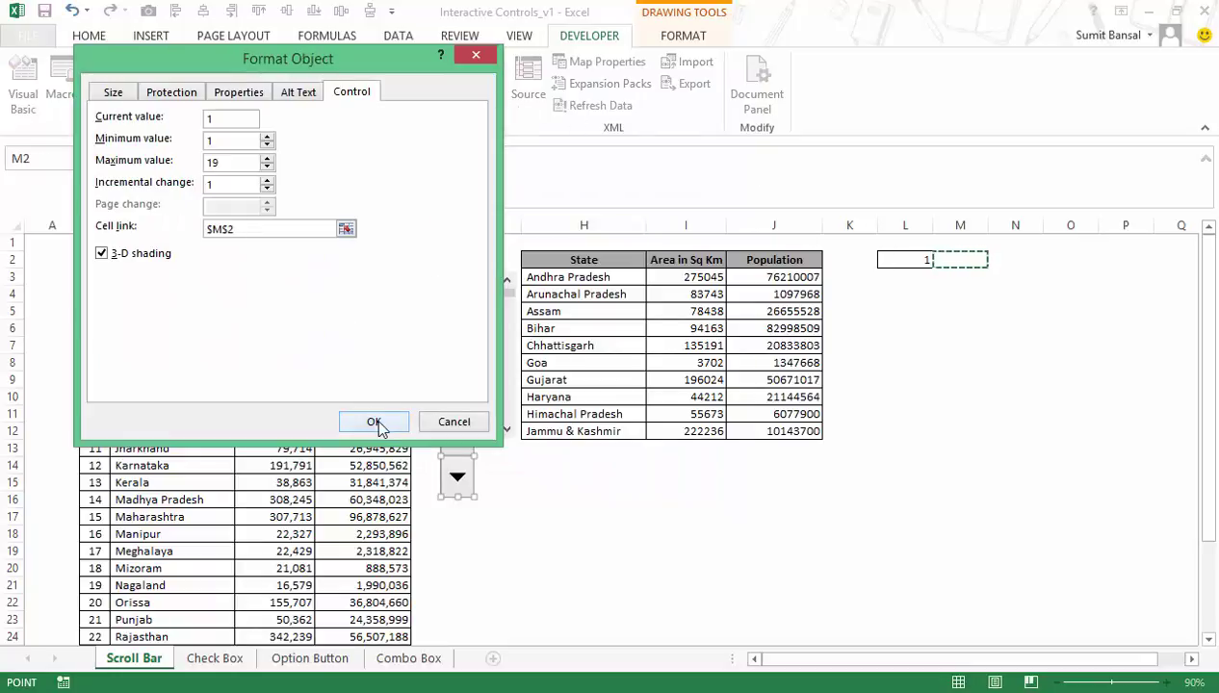
{"action": "left_click", "coordinate": [140, 253]}
{"action": "left_click", "coordinate": [371, 424]}
{"action": "left_click", "coordinate": [809, 536]}
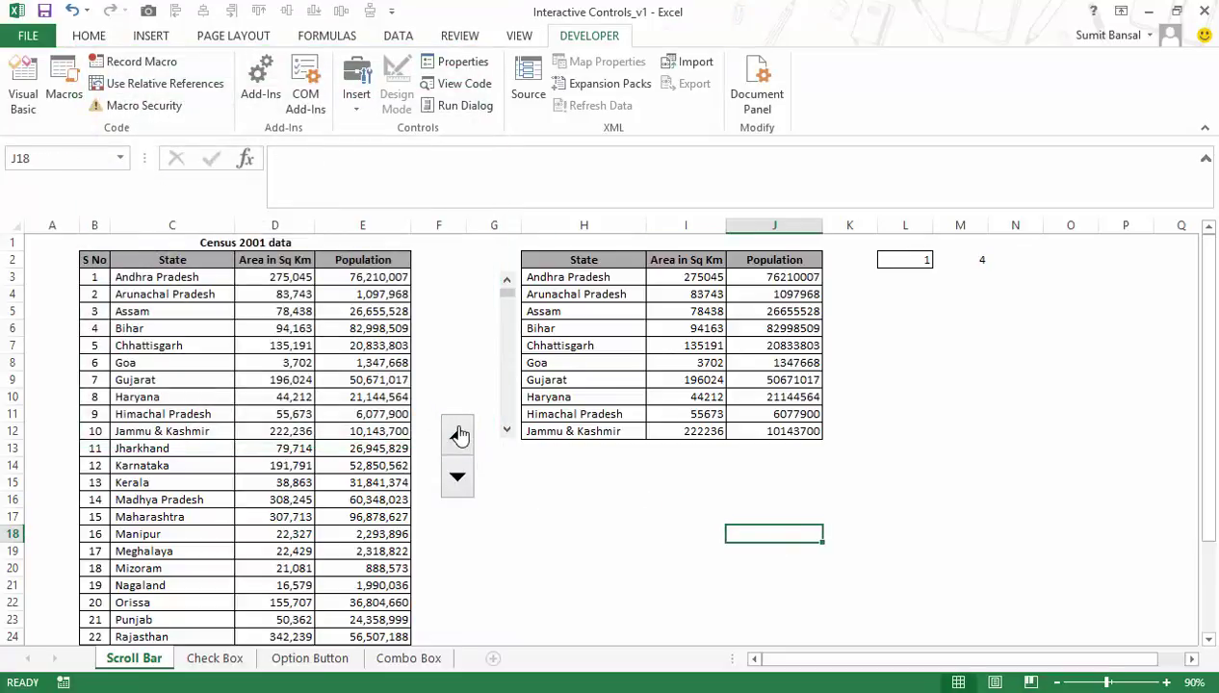
Step the spin button up and down repeatedly to check how the linked value in M2 responds.
{"action": "left_click", "coordinate": [458, 478]}
{"action": "left_click", "coordinate": [459, 438]}
{"action": "left_click", "coordinate": [459, 482]}
{"action": "left_click", "coordinate": [457, 435]}
{"action": "left_click", "coordinate": [459, 479]}
{"action": "left_click", "coordinate": [459, 478]}
{"action": "left_click", "coordinate": [458, 478]}
{"action": "left_click", "coordinate": [458, 478]}
Move the scroll bar through the table to compare it with the spin button, and select the spin button.
{"action": "left_click", "coordinate": [508, 318]}
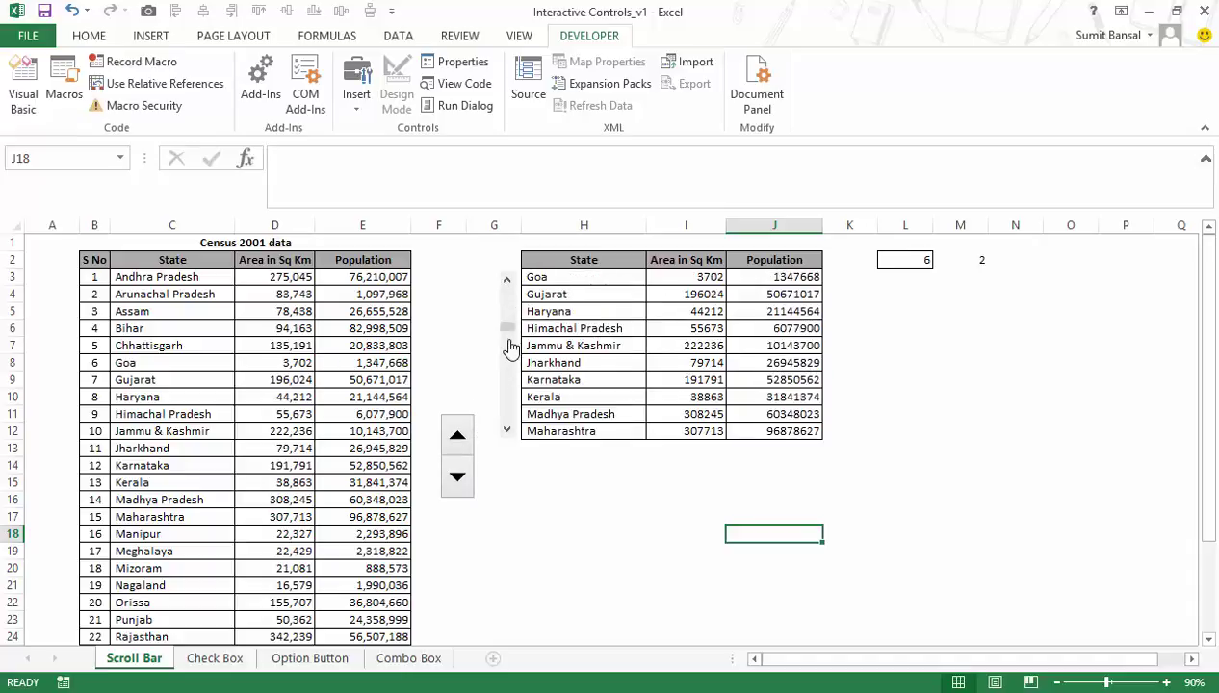
{"action": "mouse_move", "coordinate": [508, 331]}
{"action": "left_mouse_down"}
{"action": "mouse_move", "coordinate": [509, 405]}
{"action": "mouse_move", "coordinate": [511, 302]}
{"action": "mouse_move", "coordinate": [507, 402]}
{"action": "mouse_move", "coordinate": [511, 328]}
{"action": "left_mouse_up"}
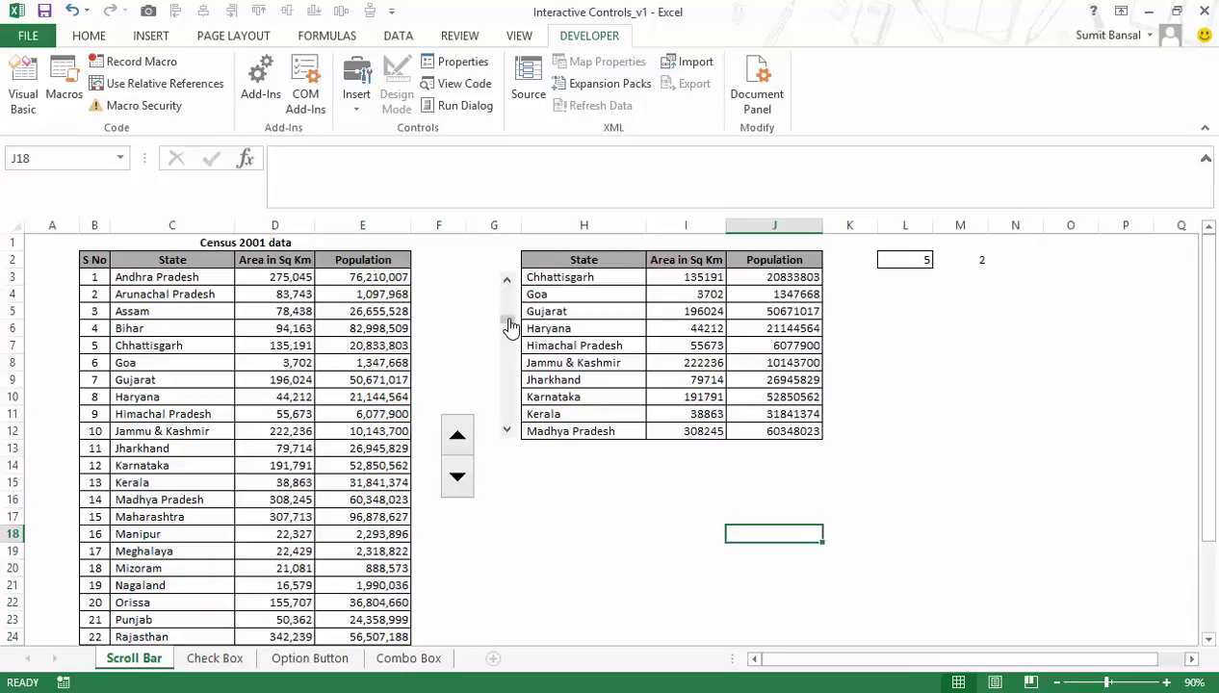
{"action": "left_click", "coordinate": [457, 434], "text": "ctrl"}
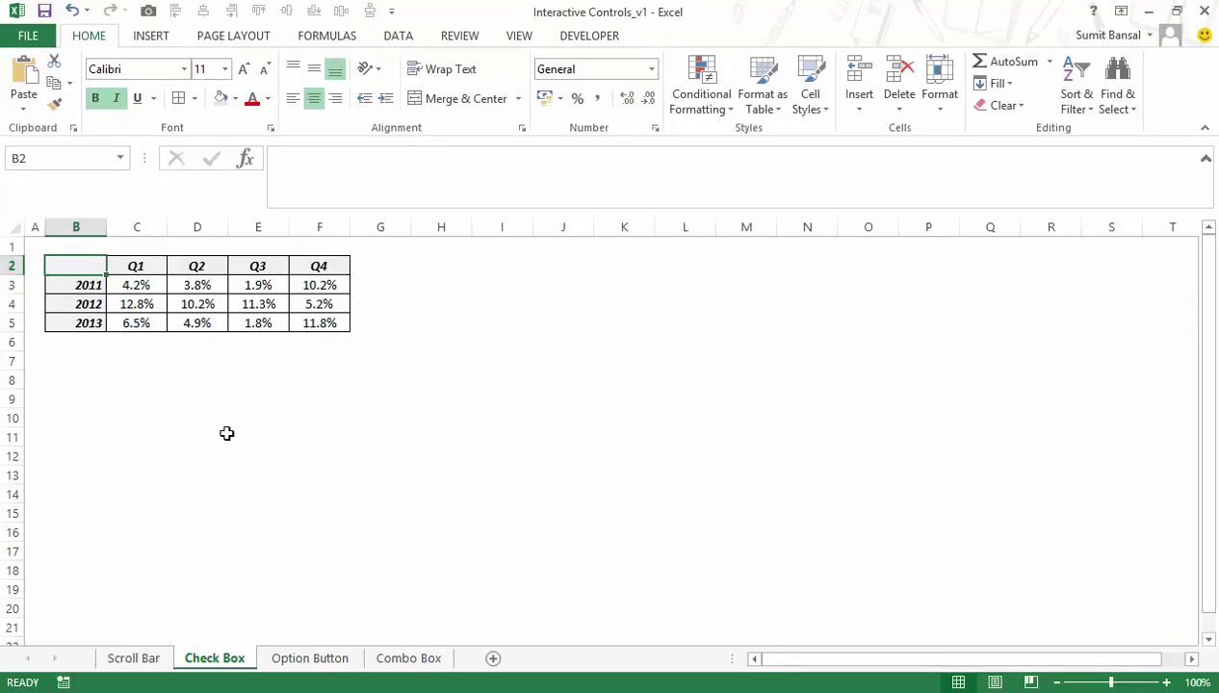
On the Check Box sheet, insert a 2-D clustered column chart of the 2013 values in C5:F5 and place it beside the table.
{"action": "left_click_drag", "start_coordinate": [89, 285], "coordinate": [90, 322]}
{"action": "left_click_drag", "start_coordinate": [119, 267], "coordinate": [319, 272]}
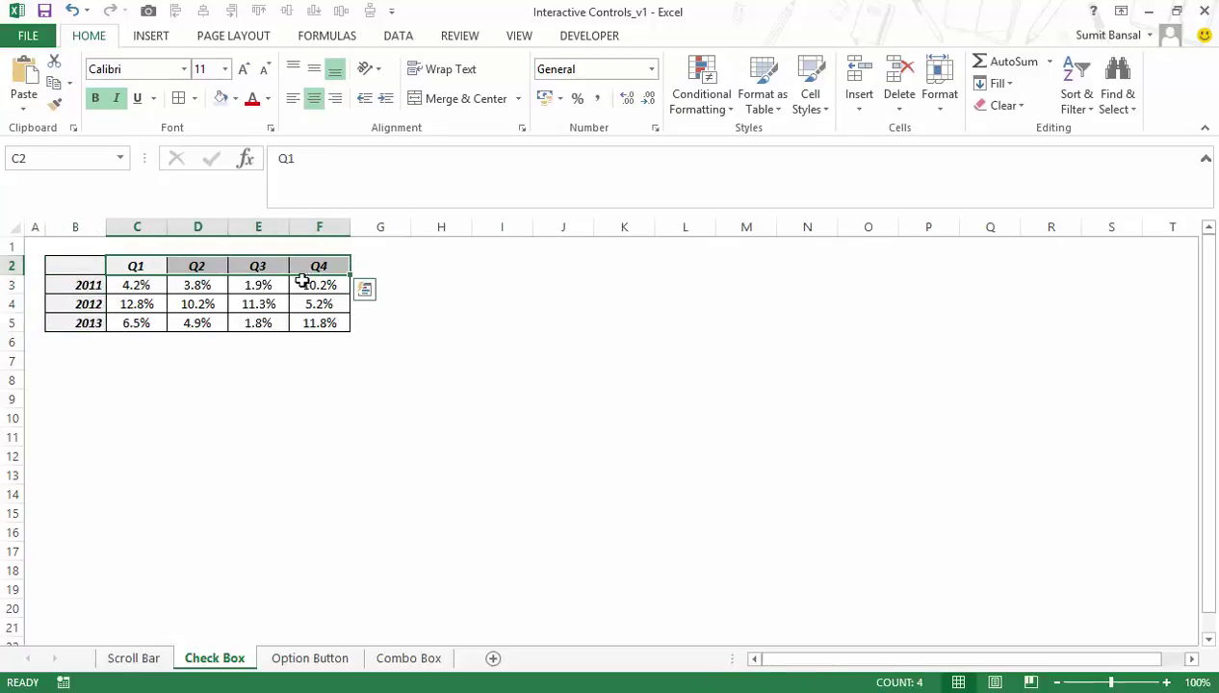
{"action": "left_click_drag", "start_coordinate": [144, 281], "coordinate": [309, 330]}
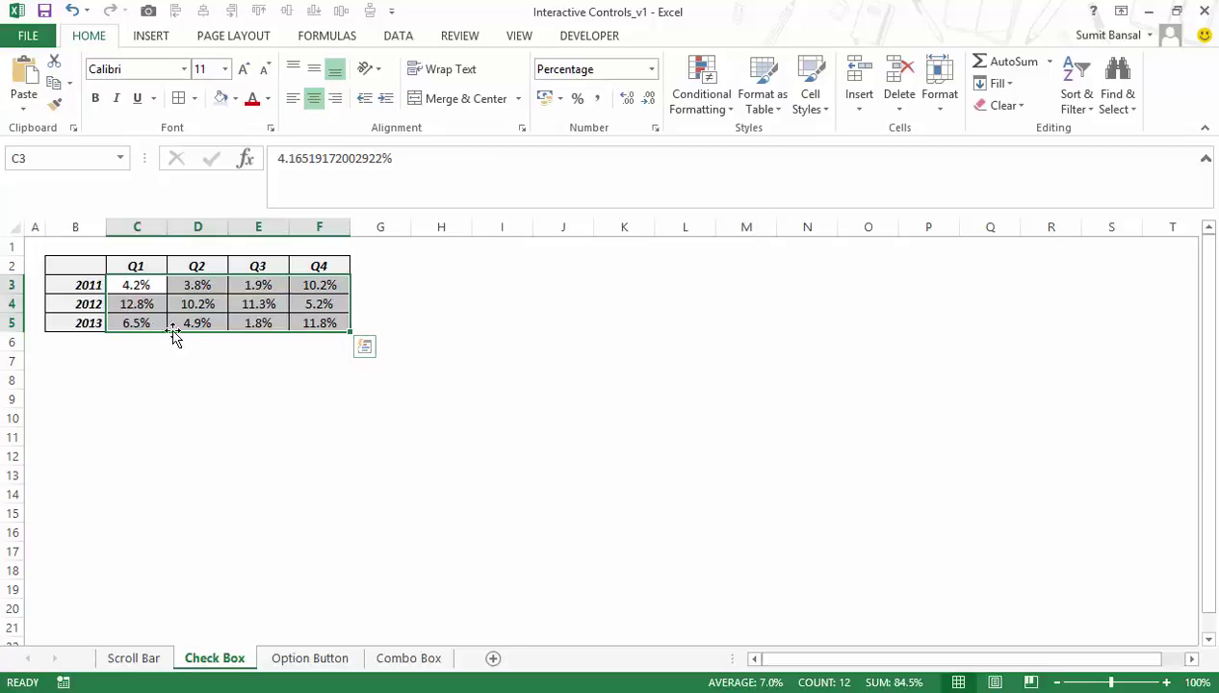
{"action": "left_click_drag", "start_coordinate": [129, 322], "coordinate": [290, 324]}
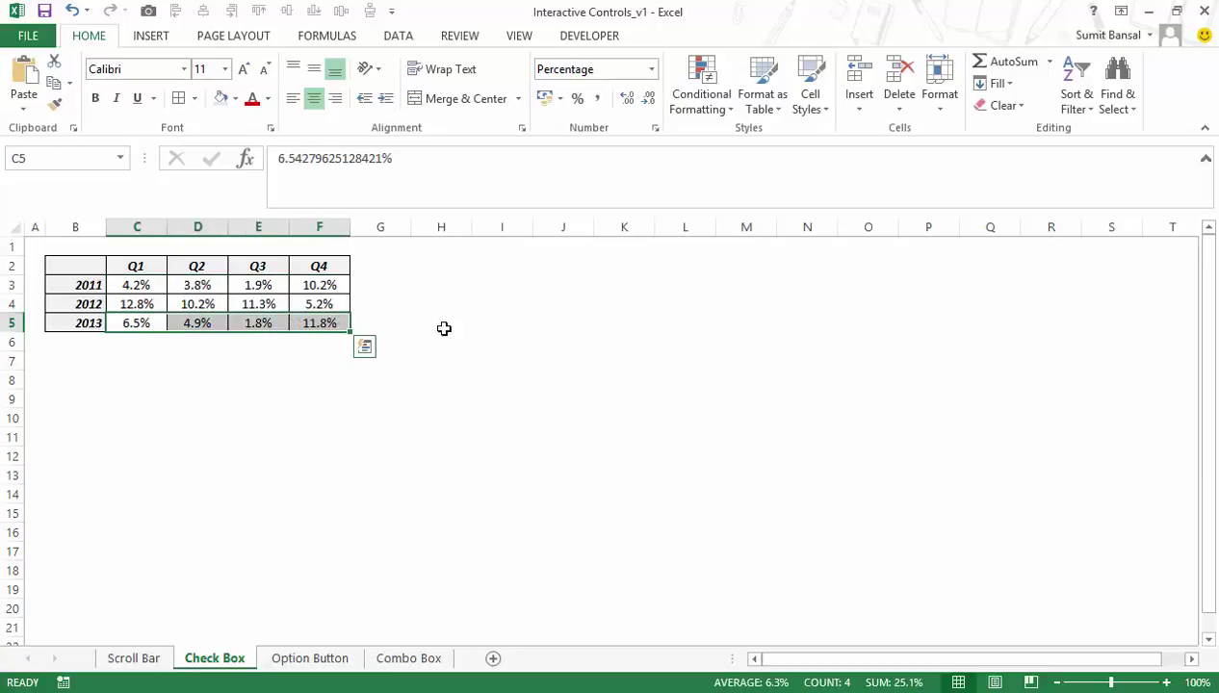
{"action": "left_click", "coordinate": [151, 39]}
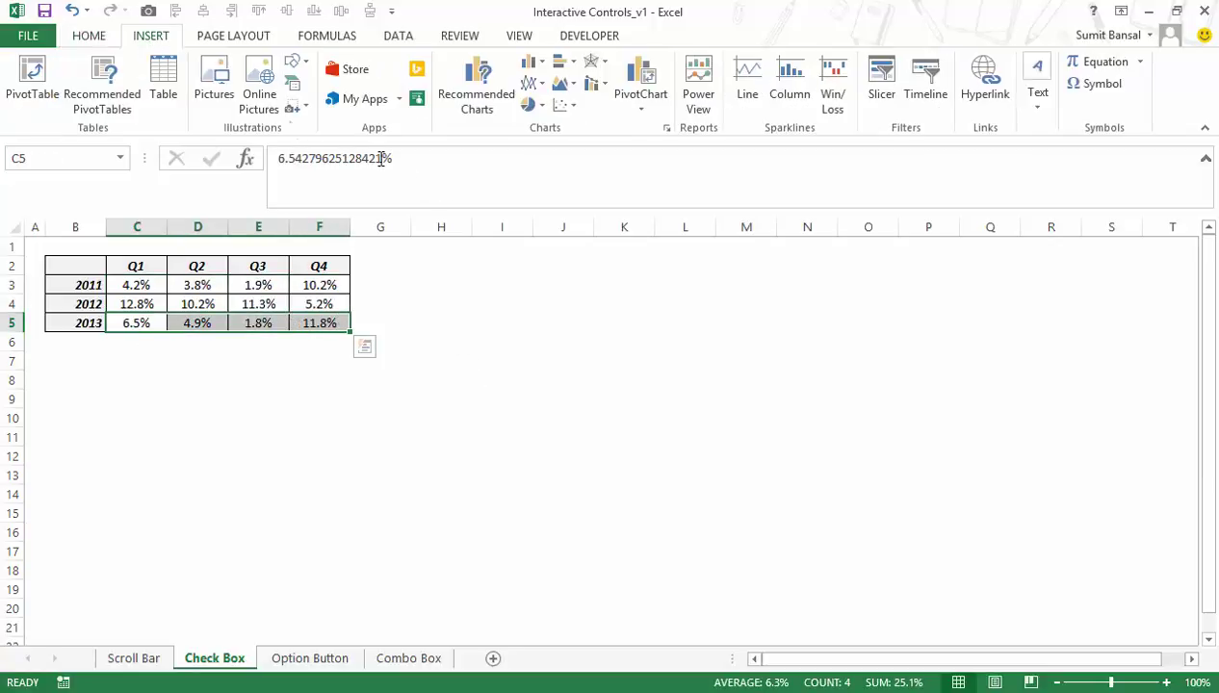
{"action": "left_click", "coordinate": [532, 64]}
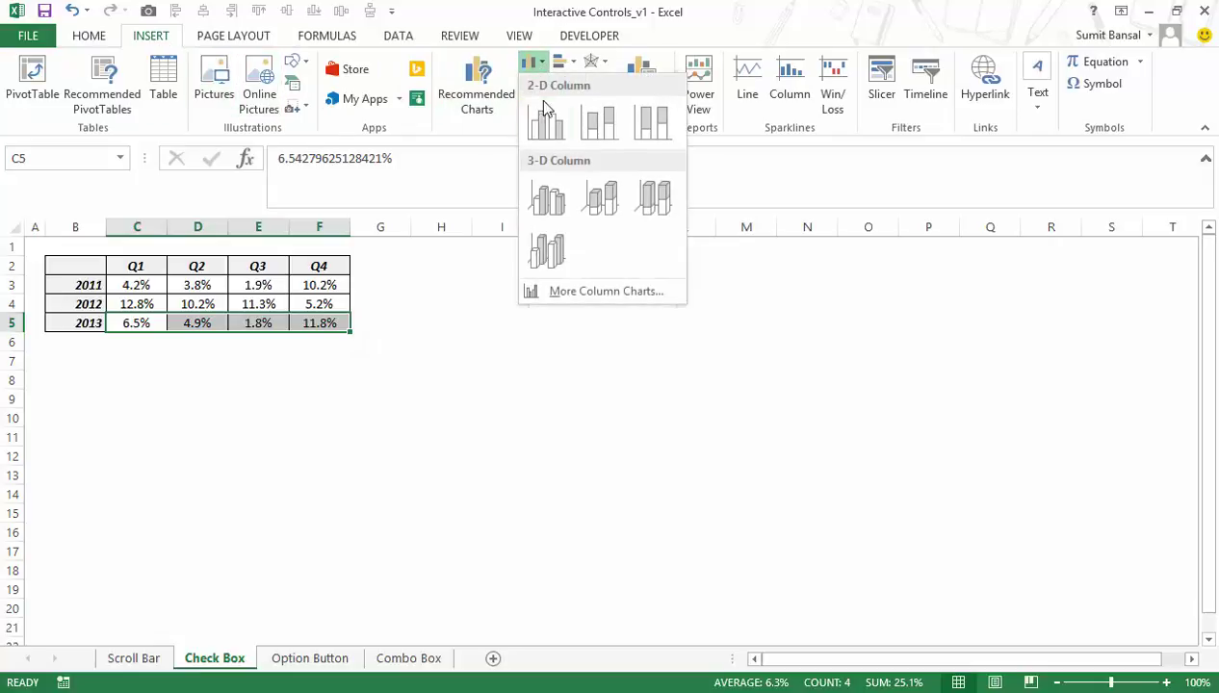
{"action": "left_click", "coordinate": [551, 121]}
{"action": "left_click_drag", "start_coordinate": [556, 320], "coordinate": [634, 292]}
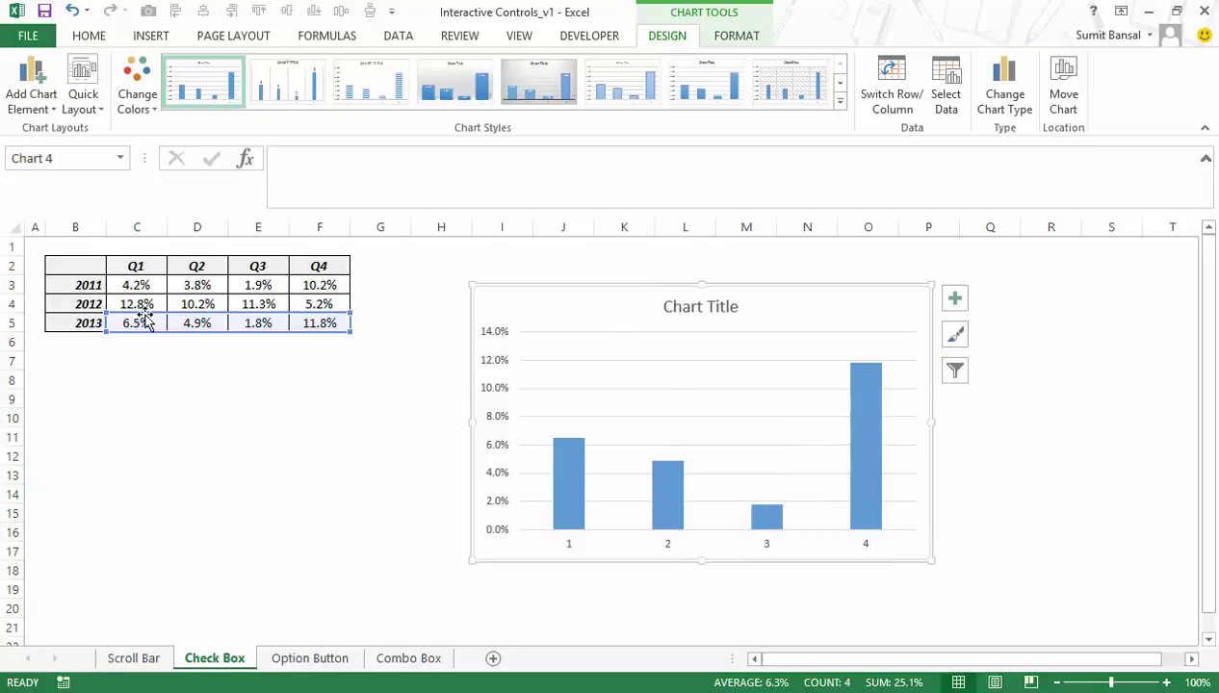
Set the chart's horizontal axis labels to the quarter headings in C2:F2 and shift the chart slightly down and to the right.
{"action": "left_click", "coordinate": [572, 549]}
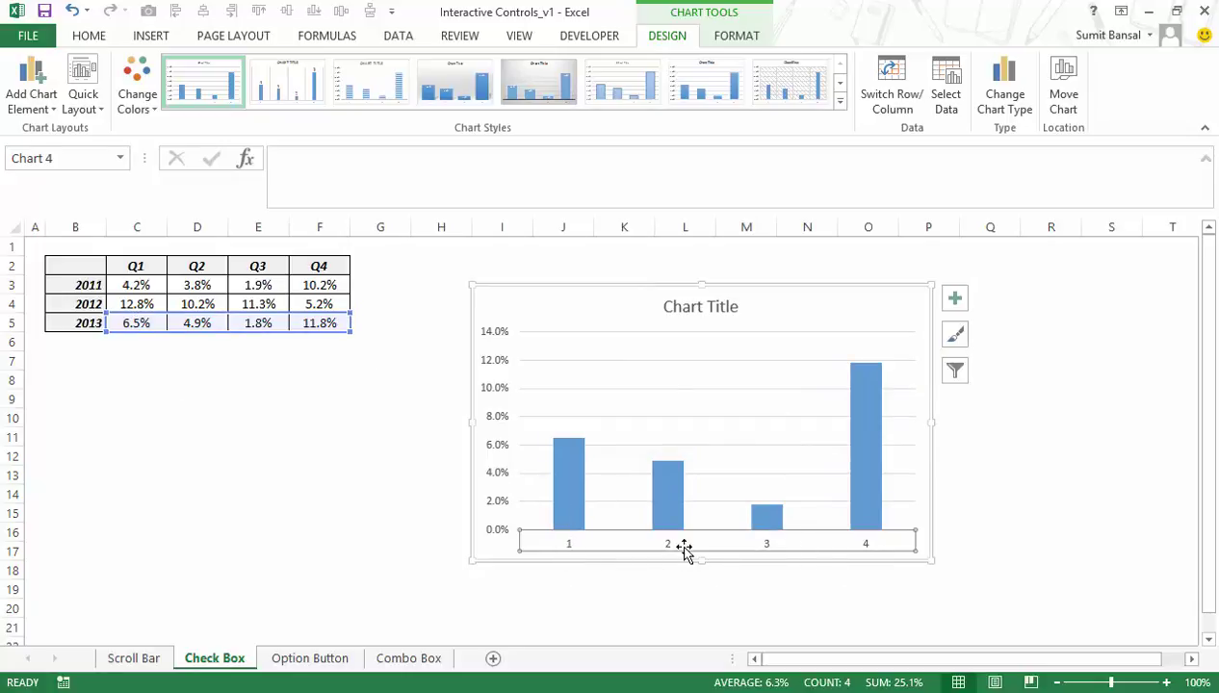
{"action": "left_click", "coordinate": [947, 108]}
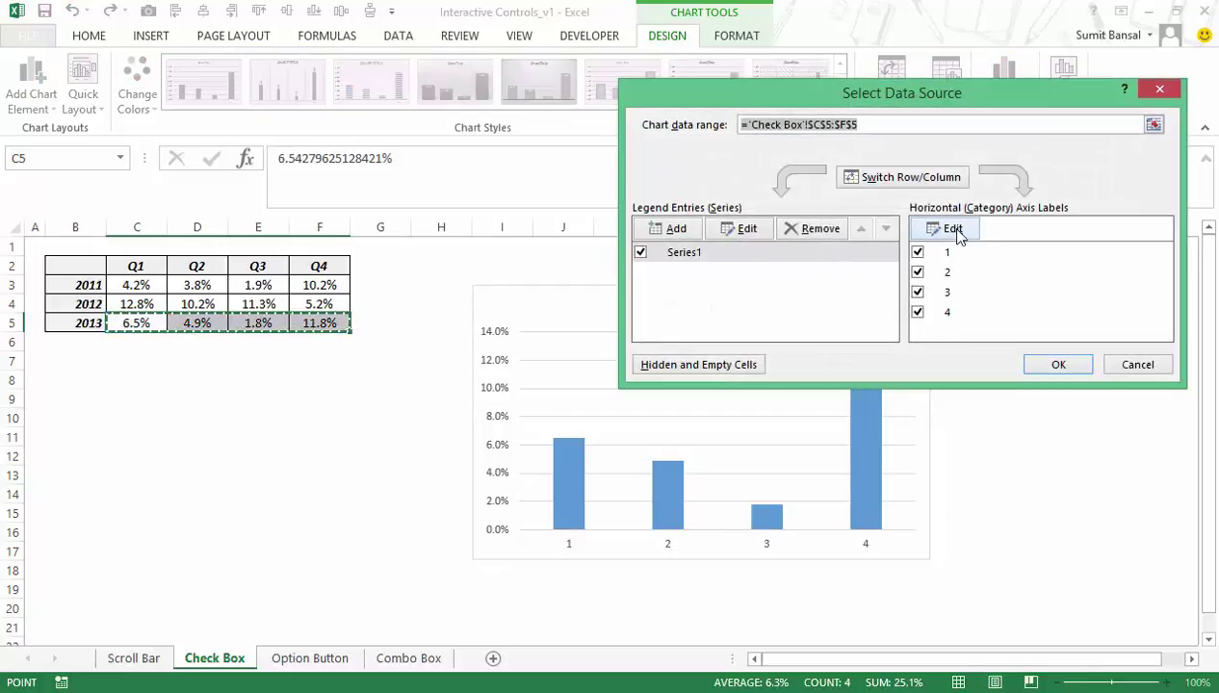
{"action": "left_click", "coordinate": [951, 231]}
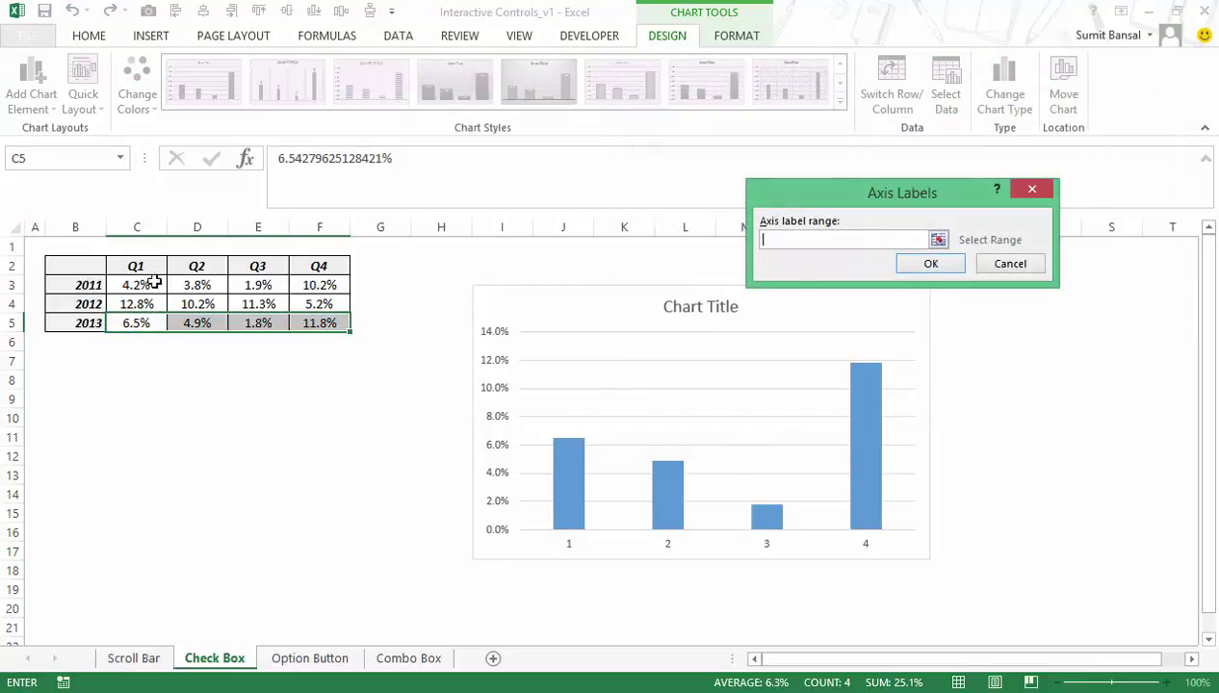
{"action": "left_click", "coordinate": [161, 267]}
{"action": "left_click_drag", "start_coordinate": [161, 267], "coordinate": [321, 268]}
{"action": "left_click", "coordinate": [930, 264]}
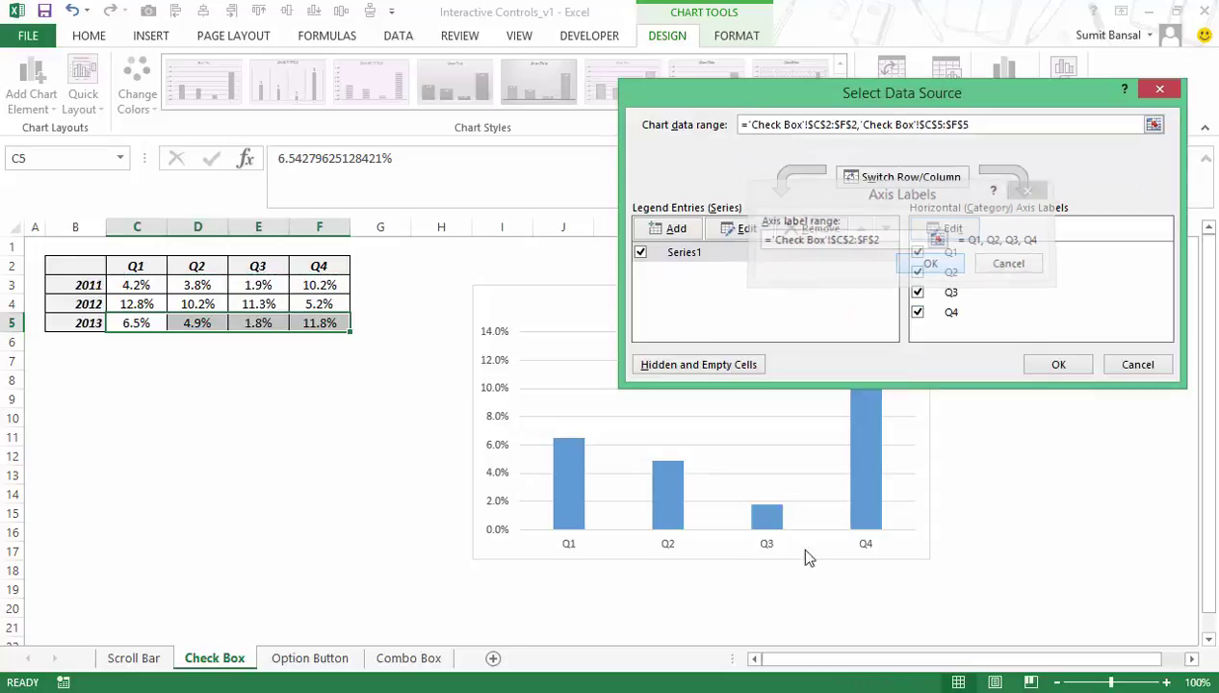
{"action": "left_click", "coordinate": [1049, 371]}
{"action": "left_click_drag", "start_coordinate": [809, 286], "coordinate": [844, 313]}
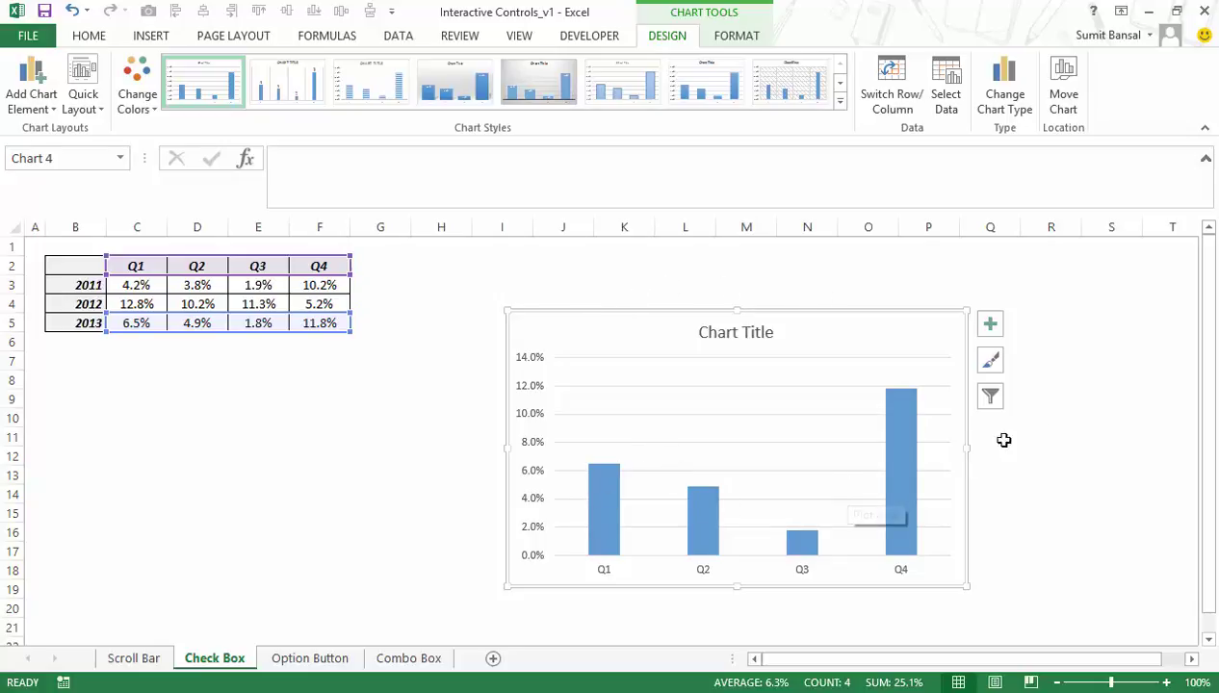
{"action": "left_click", "coordinate": [1102, 400]}
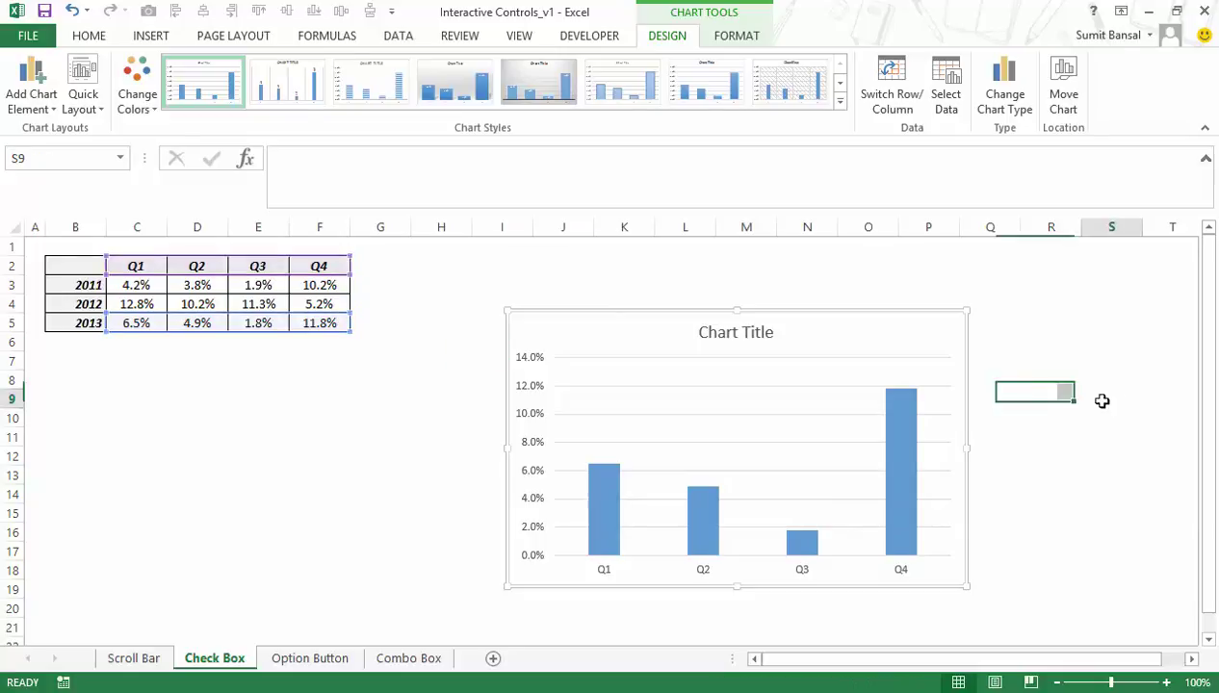
Enter the year labels 2011 in B7 and 2012 in B8.
{"action": "left_click", "coordinate": [102, 361]}
{"action": "type", "text": "2011"}
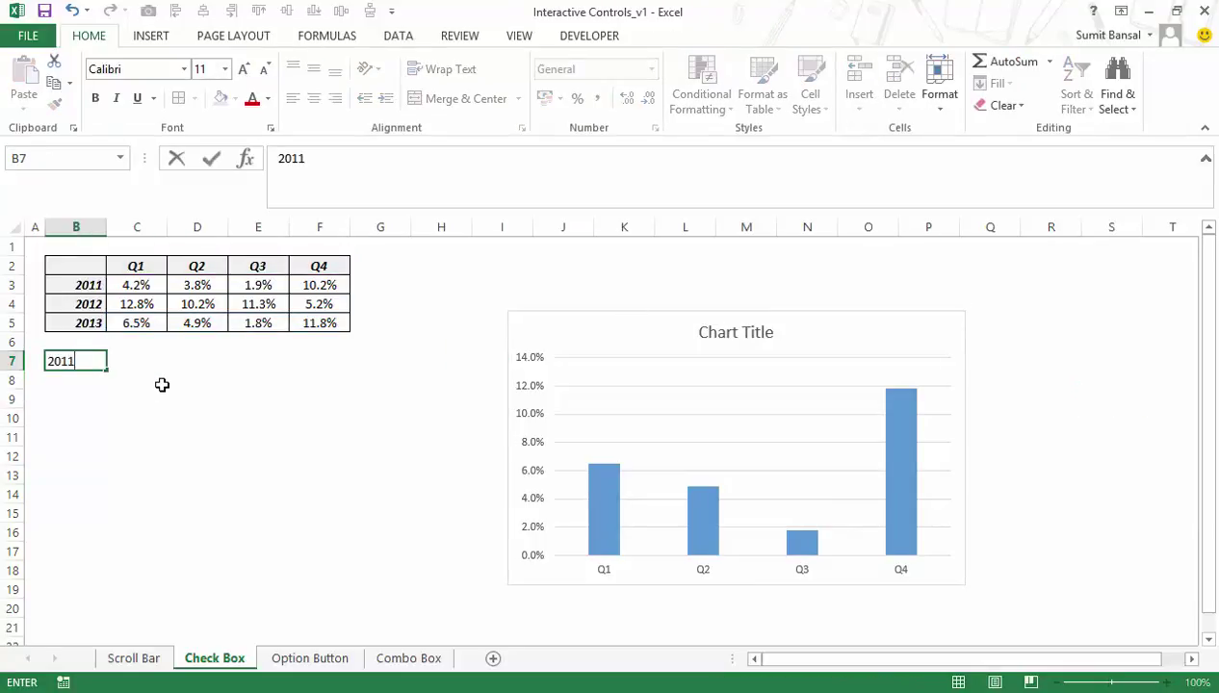
{"action": "key", "text": "Return"}
{"action": "type", "text": "20"}
{"action": "key", "text": "Up"}
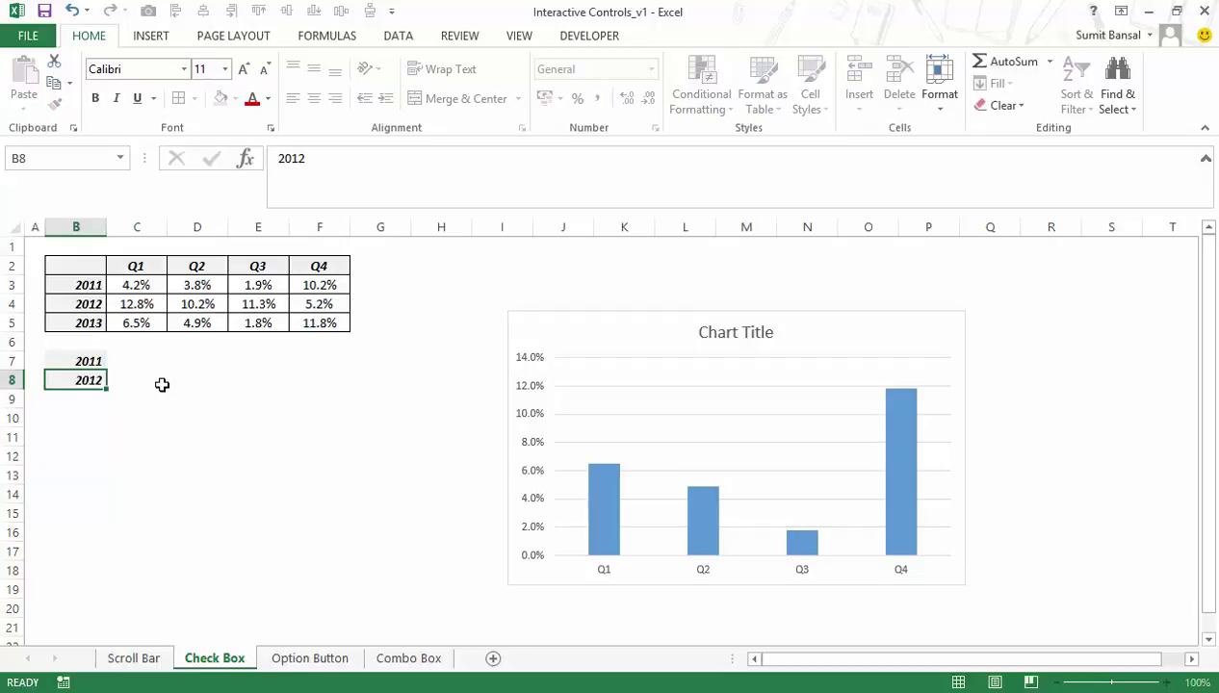
Apply all borders to the range B7:C8.
{"action": "key", "text": "shift+Down"}
{"action": "key", "text": "shift+Right"}
{"action": "key", "text": "alt+h"}
{"action": "key", "text": "b"}
{"action": "key", "text": "a"}
{"action": "left_click", "coordinate": [390, 397]}
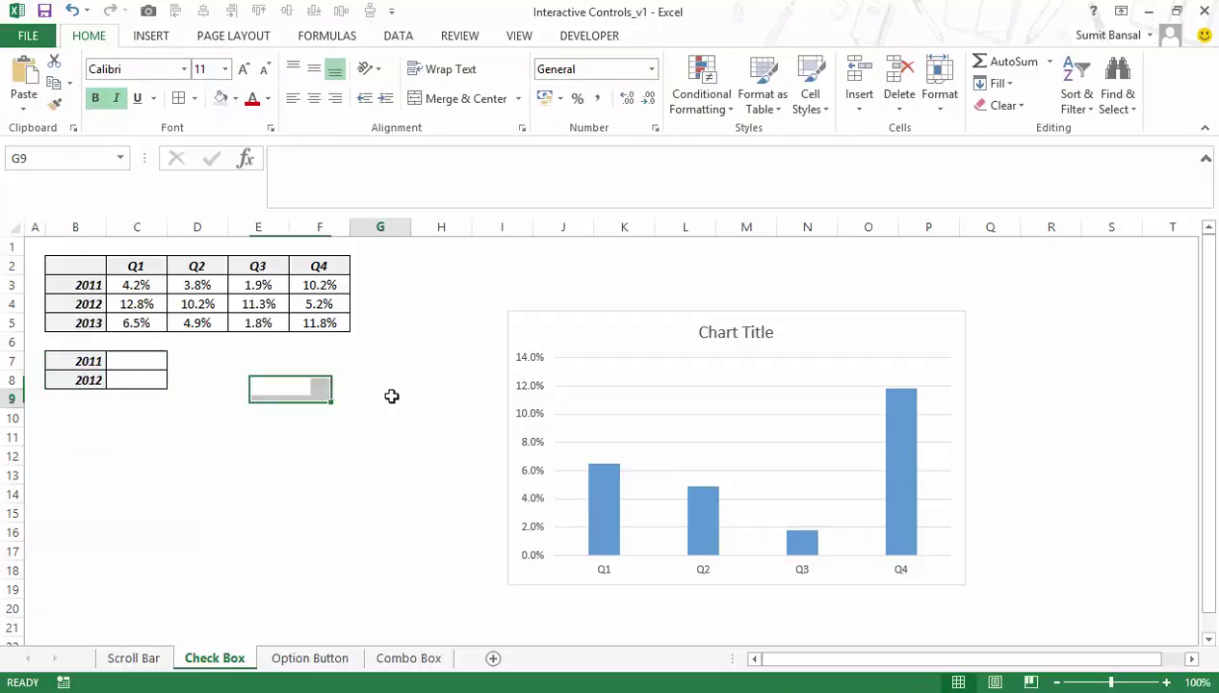
Insert a Check Box form control in the empty area above the chart, around K3.
{"action": "left_click", "coordinate": [605, 41]}
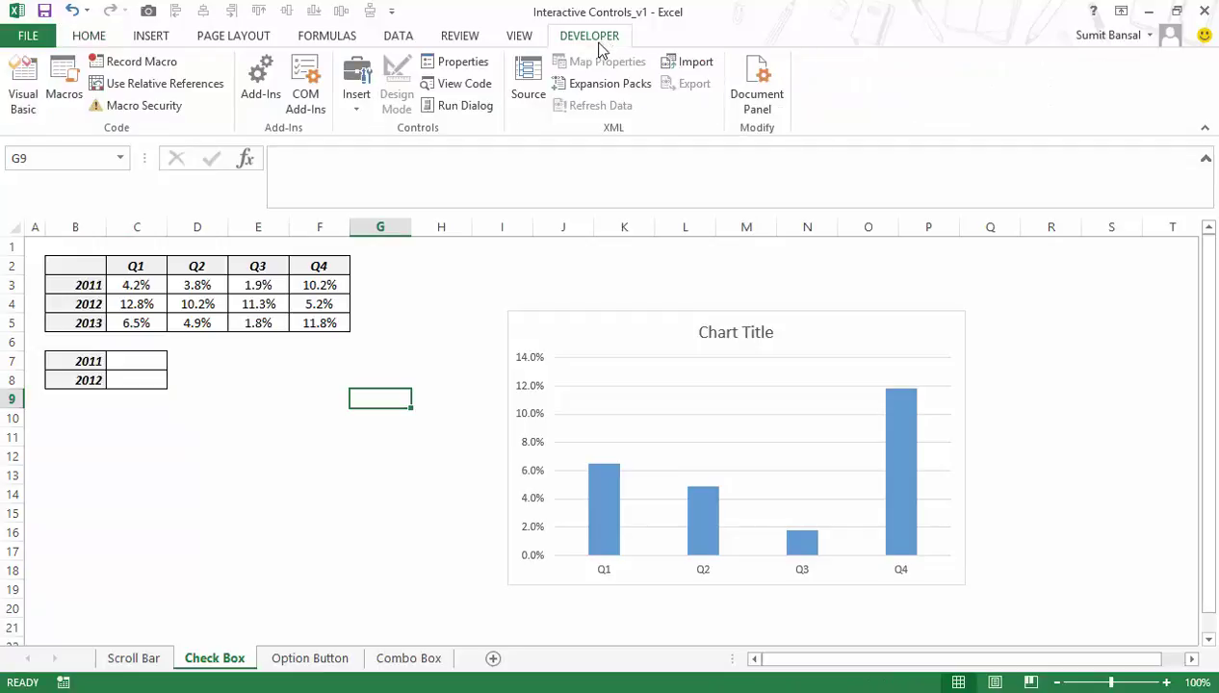
{"action": "left_click", "coordinate": [364, 113]}
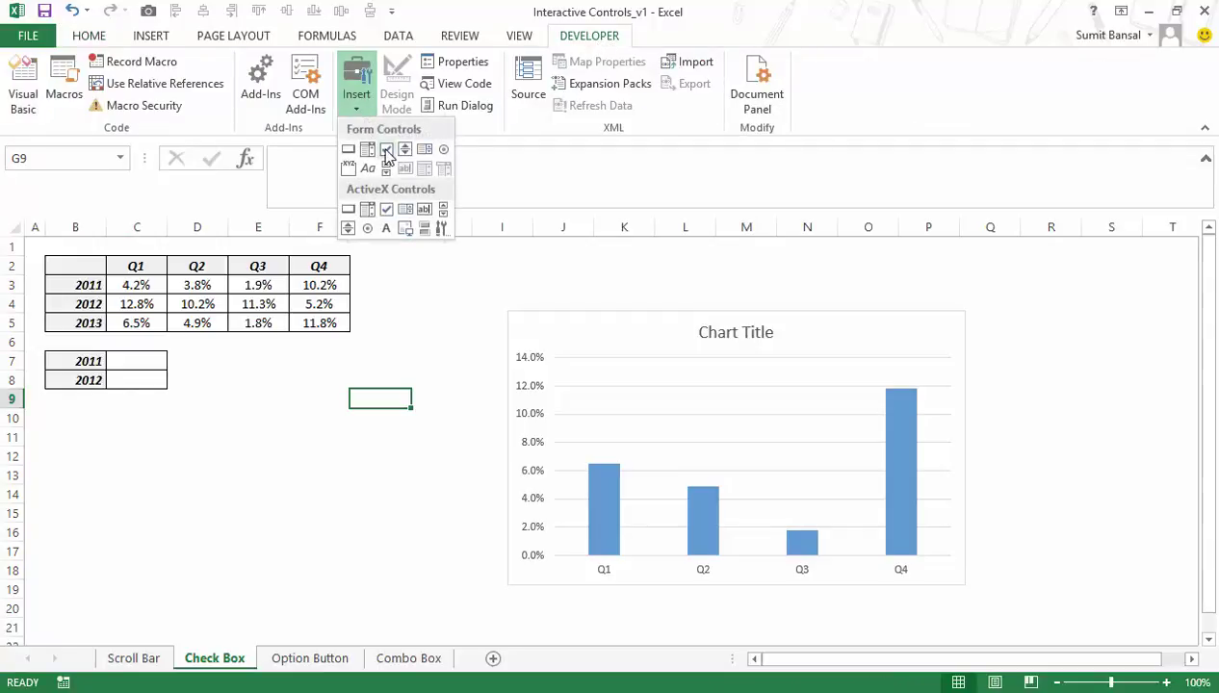
{"action": "left_click", "coordinate": [386, 150]}
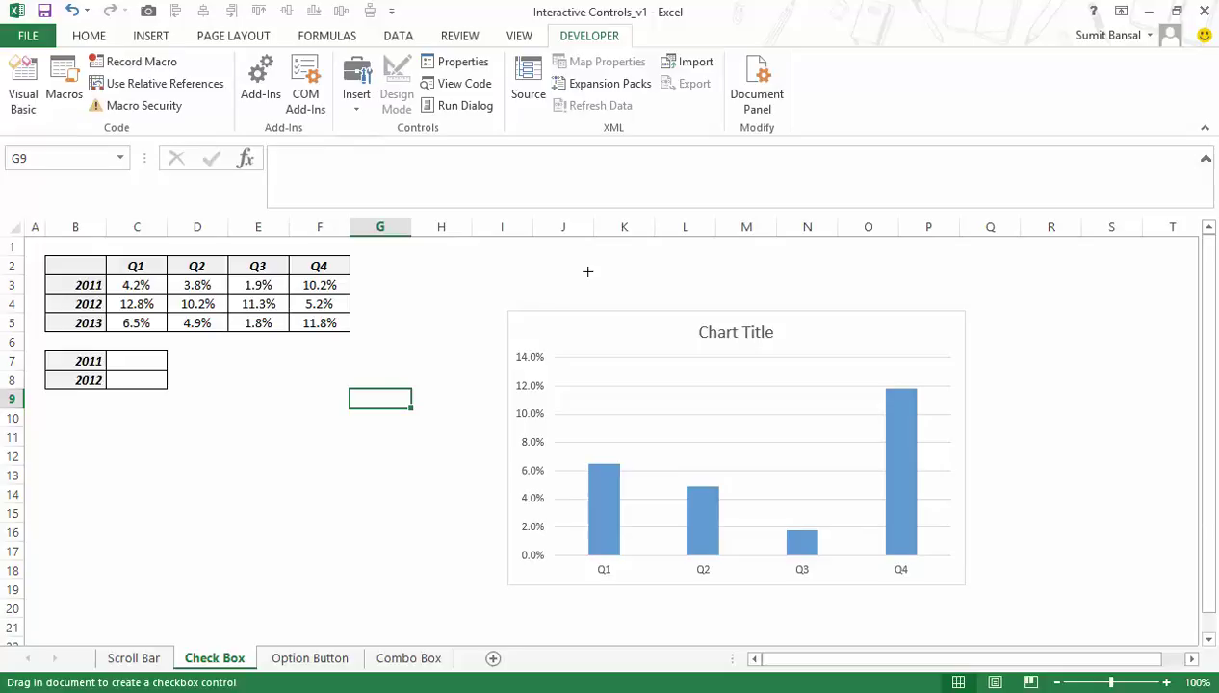
{"action": "left_click", "coordinate": [589, 274]}
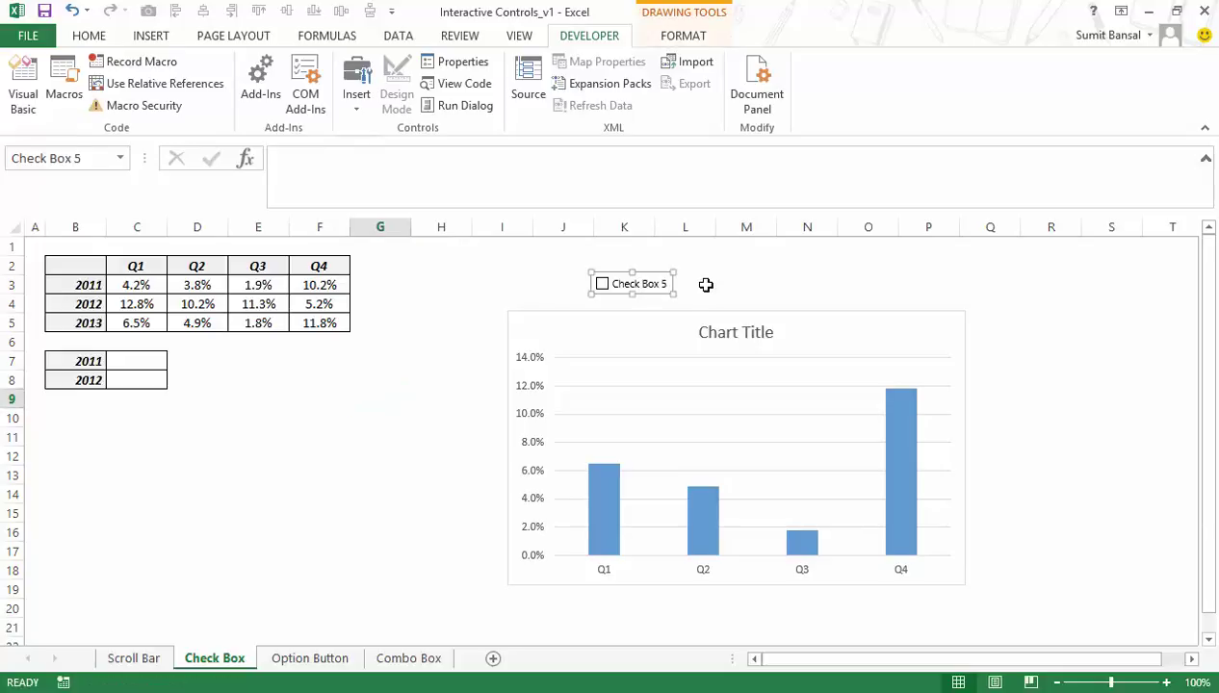
Replace the check box's default caption with 2011.
{"action": "left_click", "coordinate": [615, 284]}
{"action": "key", "text": "Delete"}
{"action": "key", "text": "Delete"}
{"action": "key", "text": "Delete"}
{"action": "key", "text": "Delete"}
{"action": "key", "text": "Delete"}
{"action": "key", "text": "Delete"}
{"action": "key", "text": "Delete"}
{"action": "key", "text": "Delete"}
{"action": "key", "text": "Delete"}
{"action": "key", "text": "Delete"}
{"action": "key", "text": "Delete"}
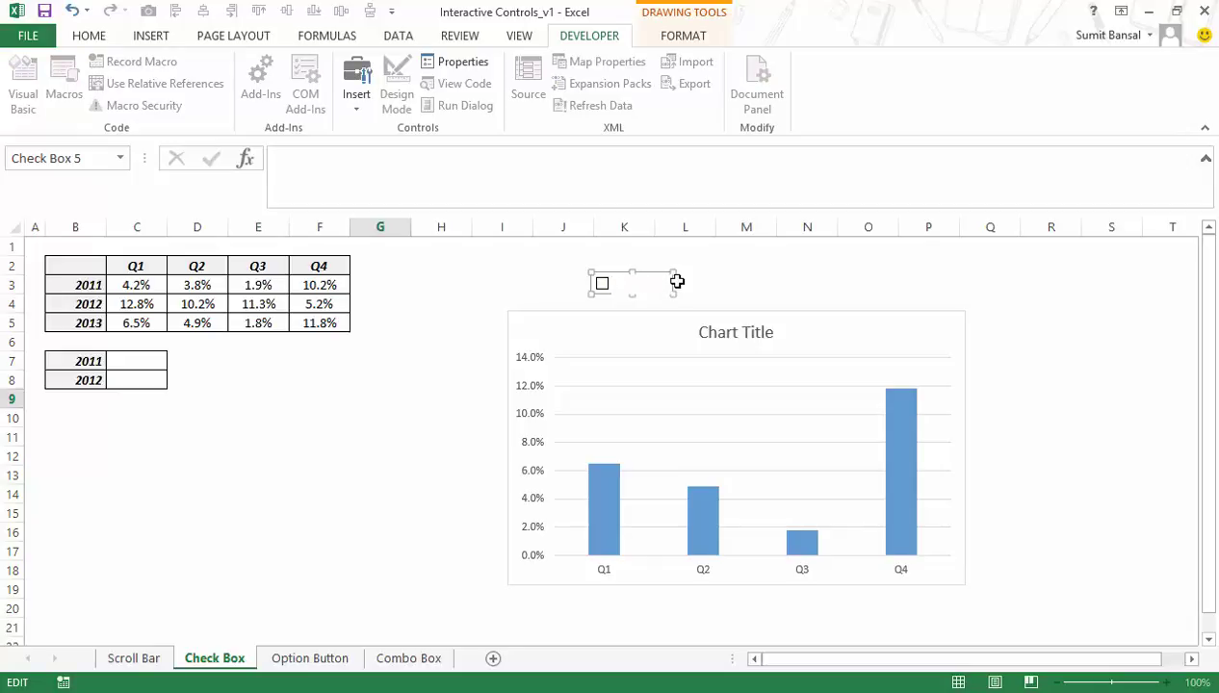
{"action": "left_click", "coordinate": [745, 285]}
Duplicate the 2011 check box, place the copy directly to its right and change the copy's caption to 2012.
{"action": "right_click", "coordinate": [633, 291]}
{"action": "key", "text": "Escape"}
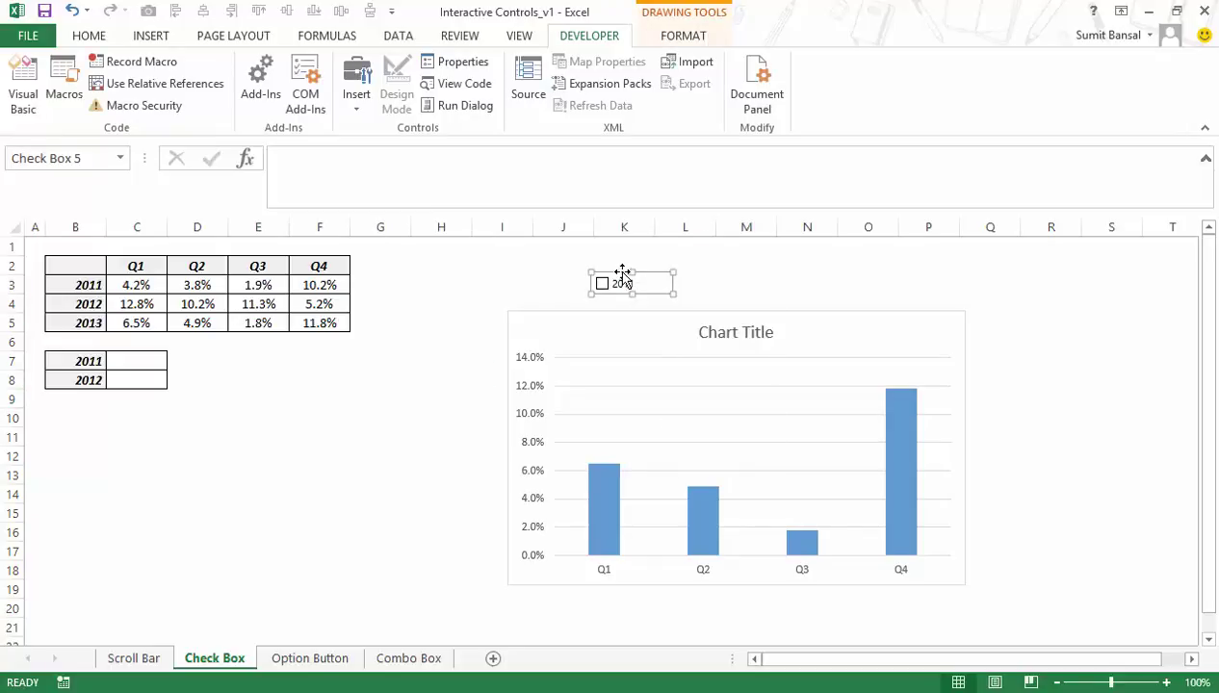
{"action": "key", "text": "ctrl+d"}
{"action": "left_click_drag", "start_coordinate": [665, 306], "coordinate": [722, 291]}
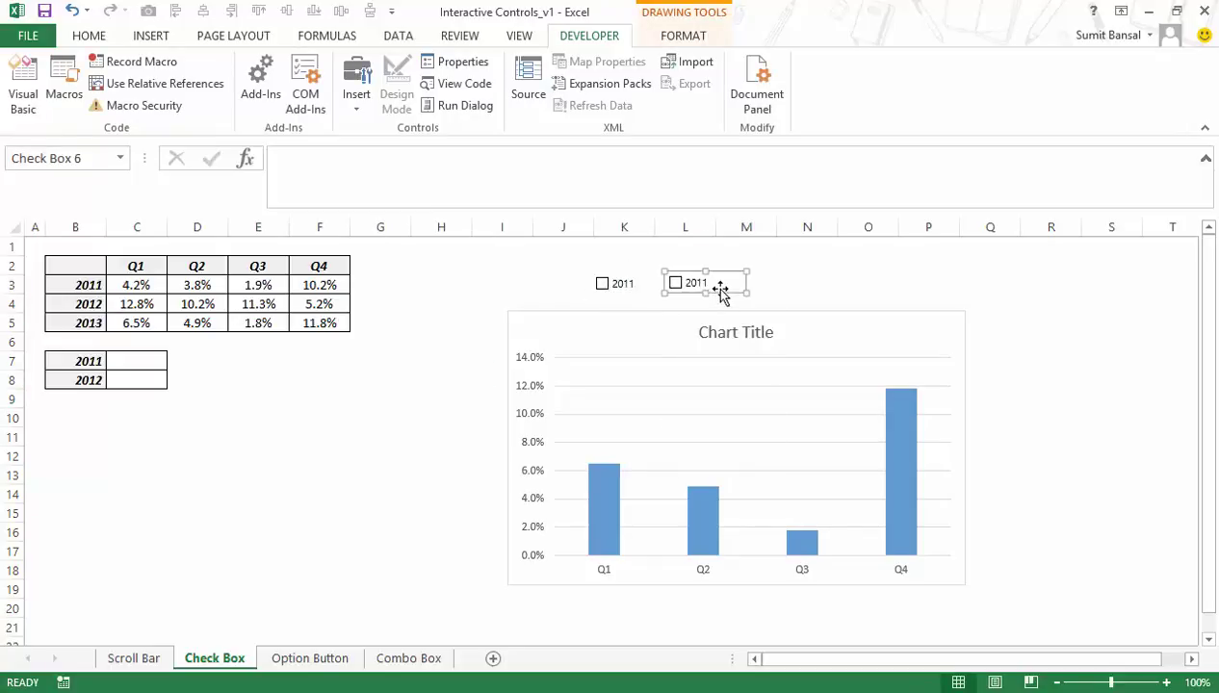
{"action": "right_click", "coordinate": [703, 287]}
{"action": "key", "text": "x"}
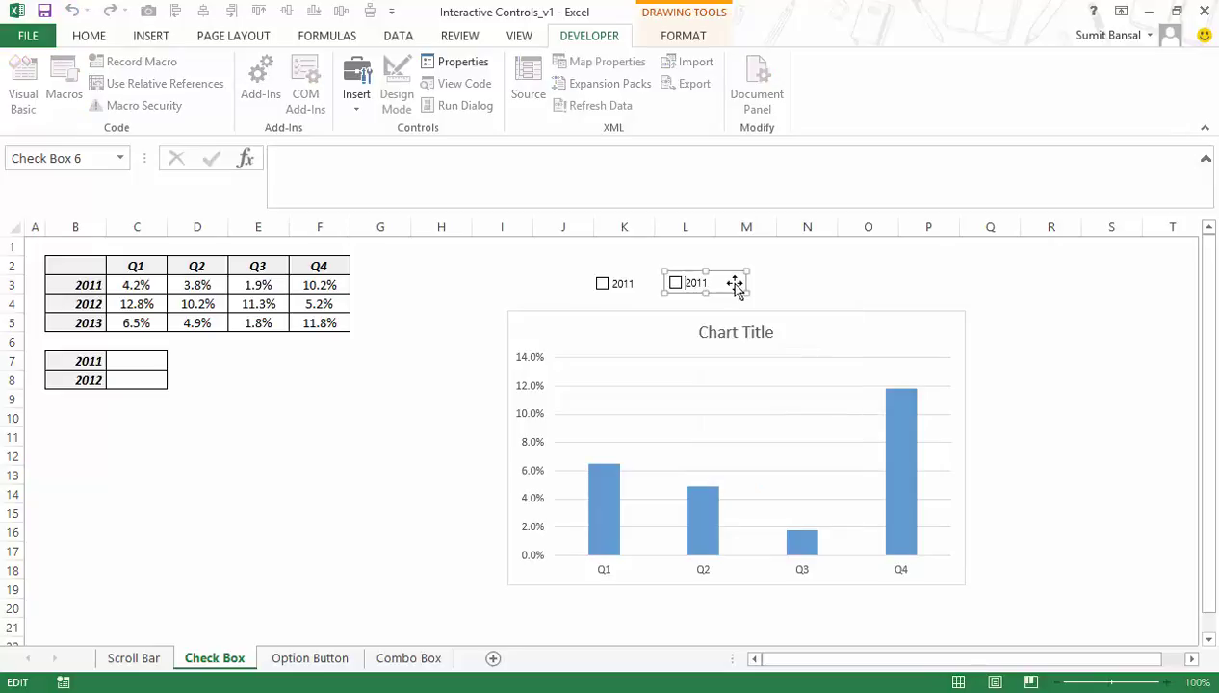
{"action": "key", "text": "End"}
{"action": "left_click", "coordinate": [784, 284]}
Select the 2011 and 2012 check boxes together and align them along their top edges.
{"action": "right_click", "coordinate": [605, 285]}
{"action": "key", "text": "Escape"}
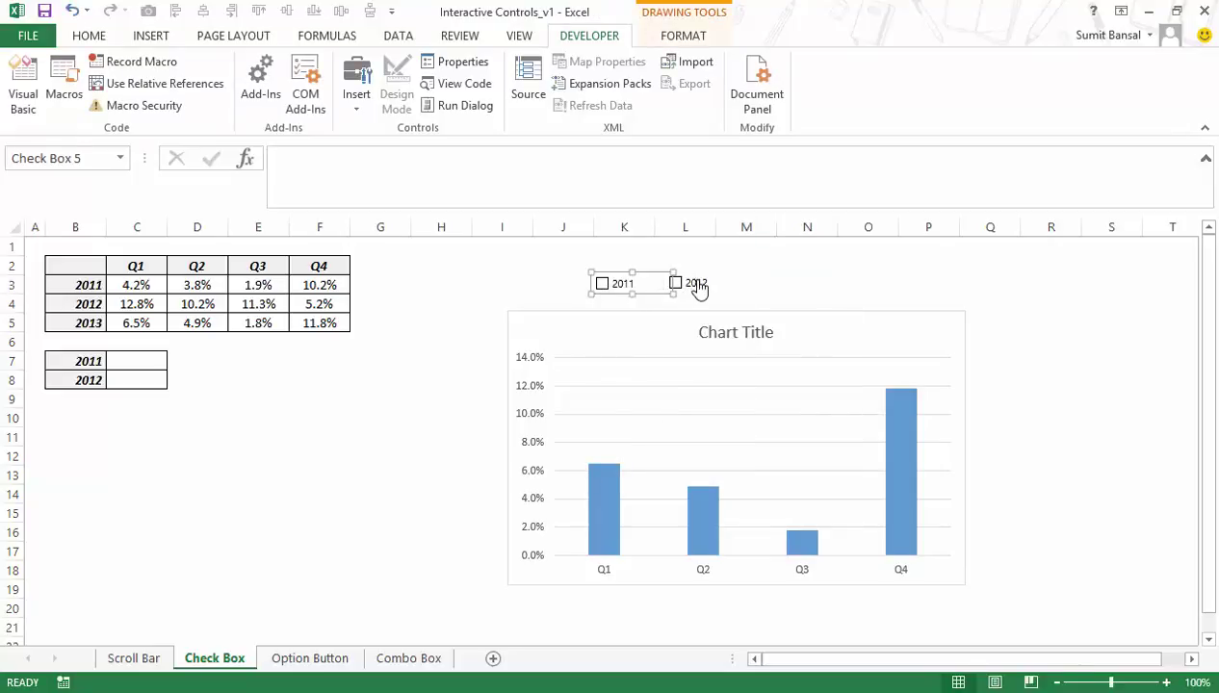
{"action": "left_click", "coordinate": [699, 289], "text": "ctrl"}
{"action": "left_click", "coordinate": [258, 17]}
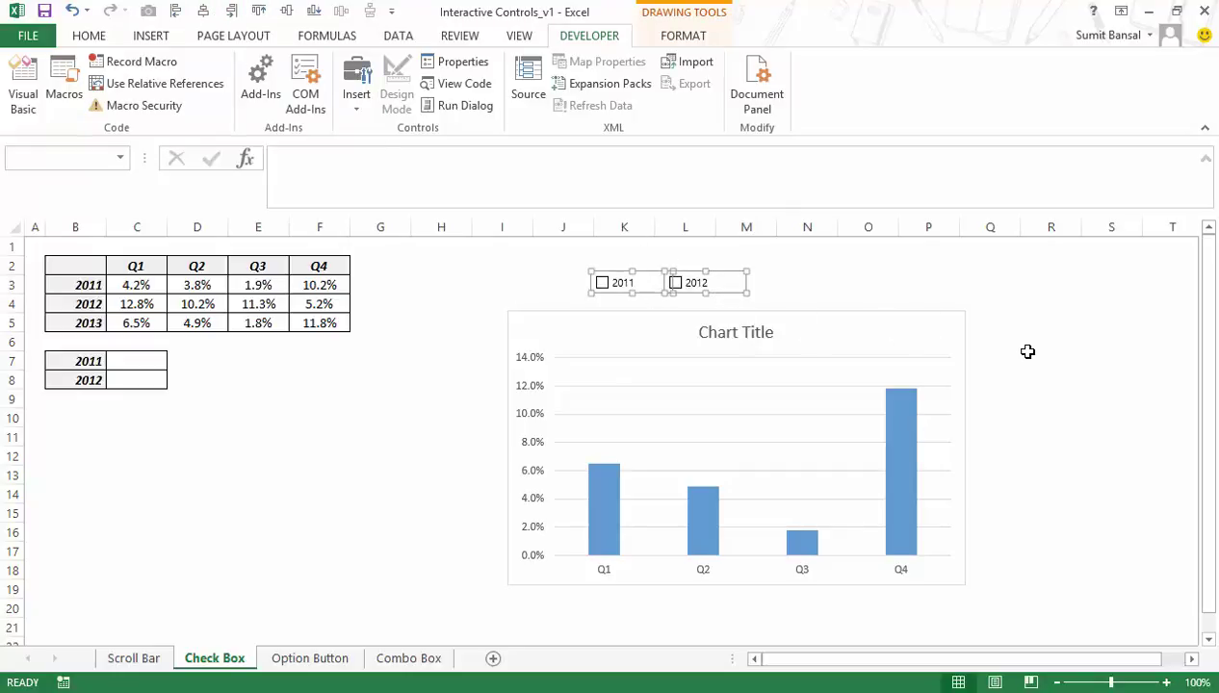
{"action": "left_click", "coordinate": [1088, 376]}
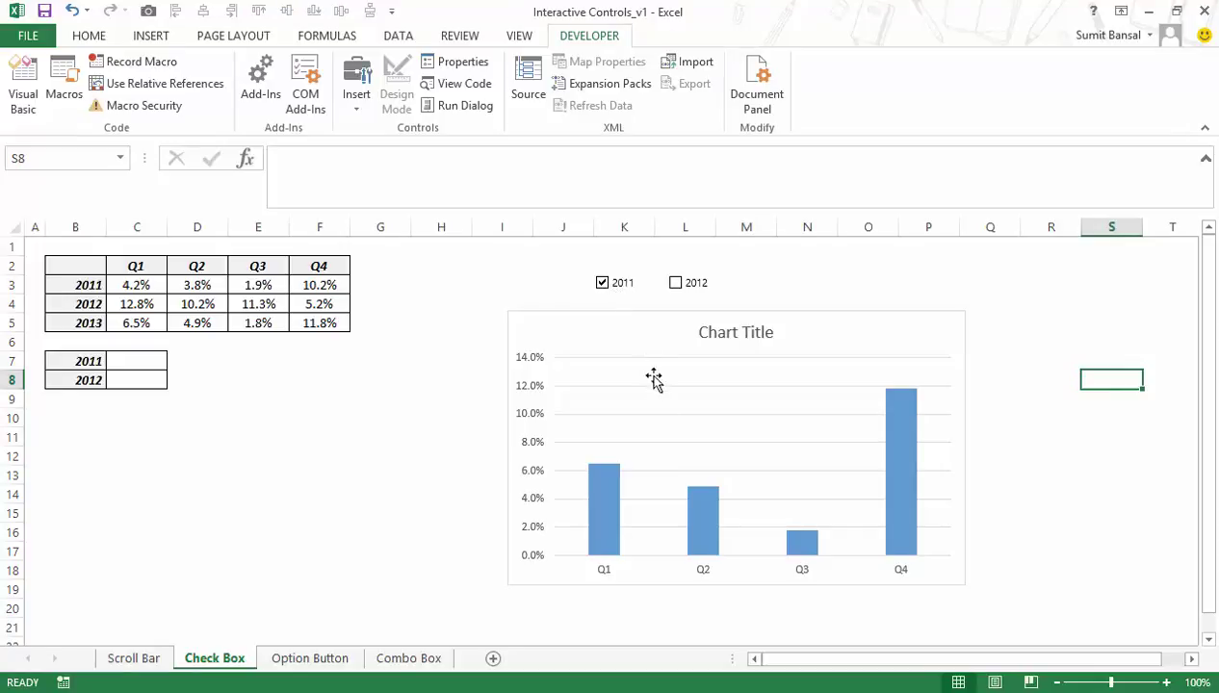
Set the 2011 check box's value to Unchecked and link the control to cell $C$7.
{"action": "right_click", "coordinate": [606, 287]}
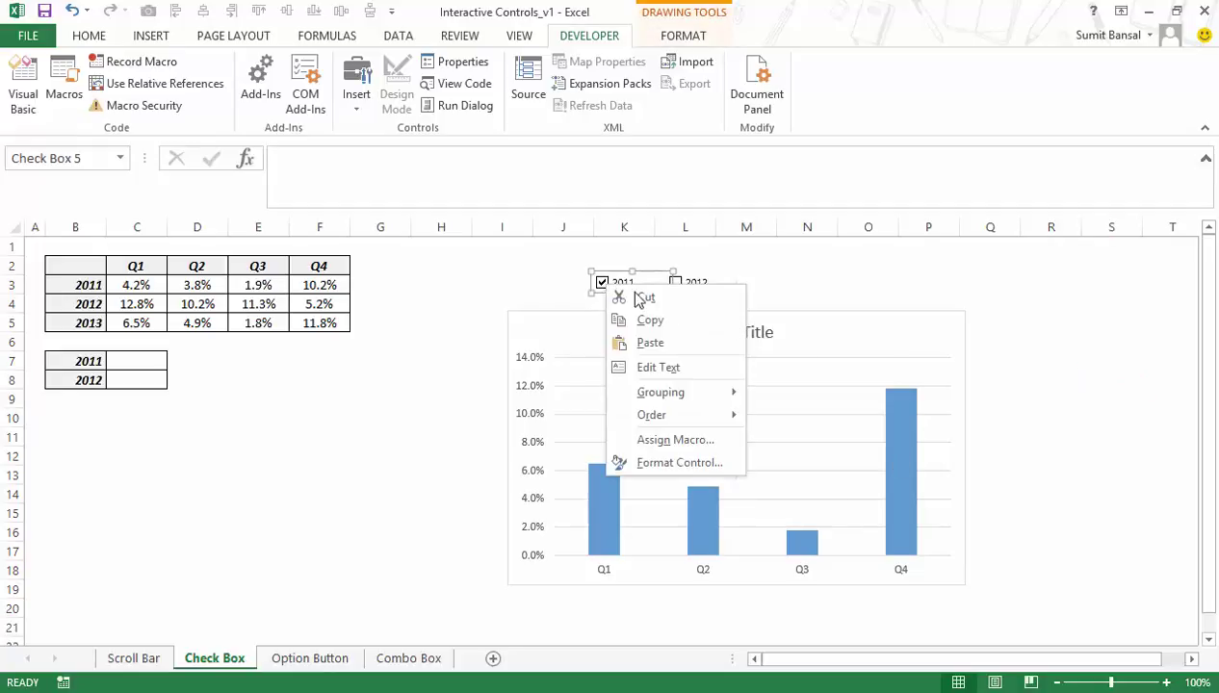
{"action": "left_click", "coordinate": [661, 467]}
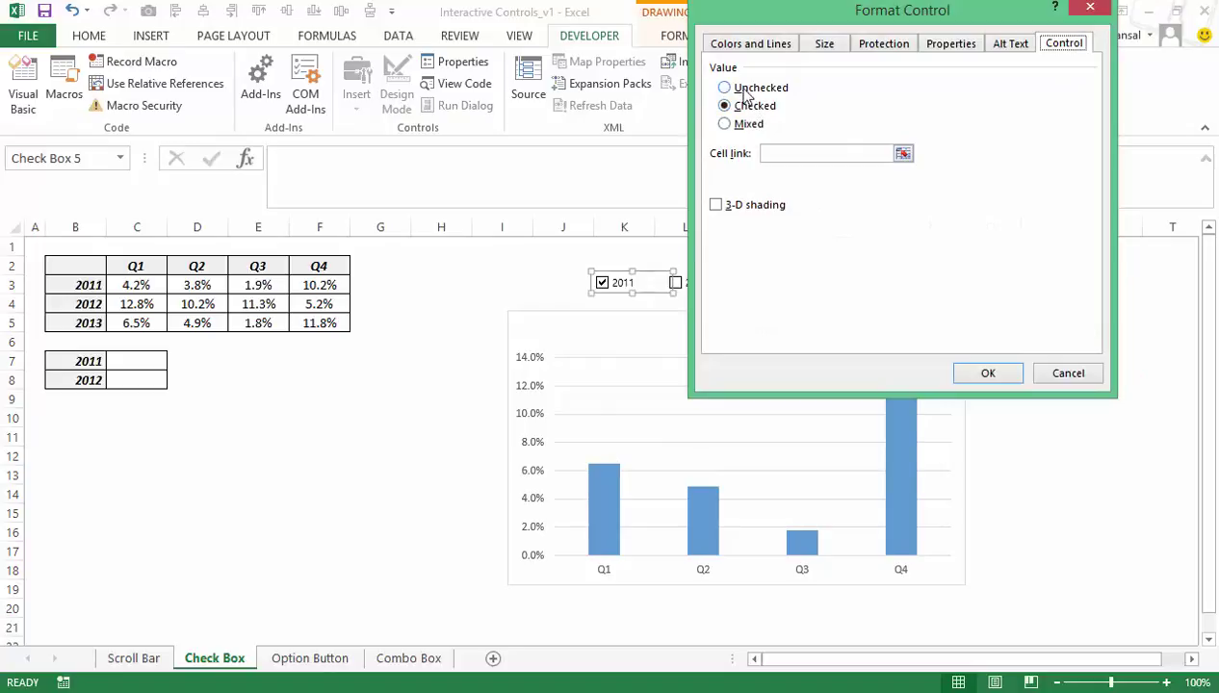
{"action": "left_click", "coordinate": [726, 90]}
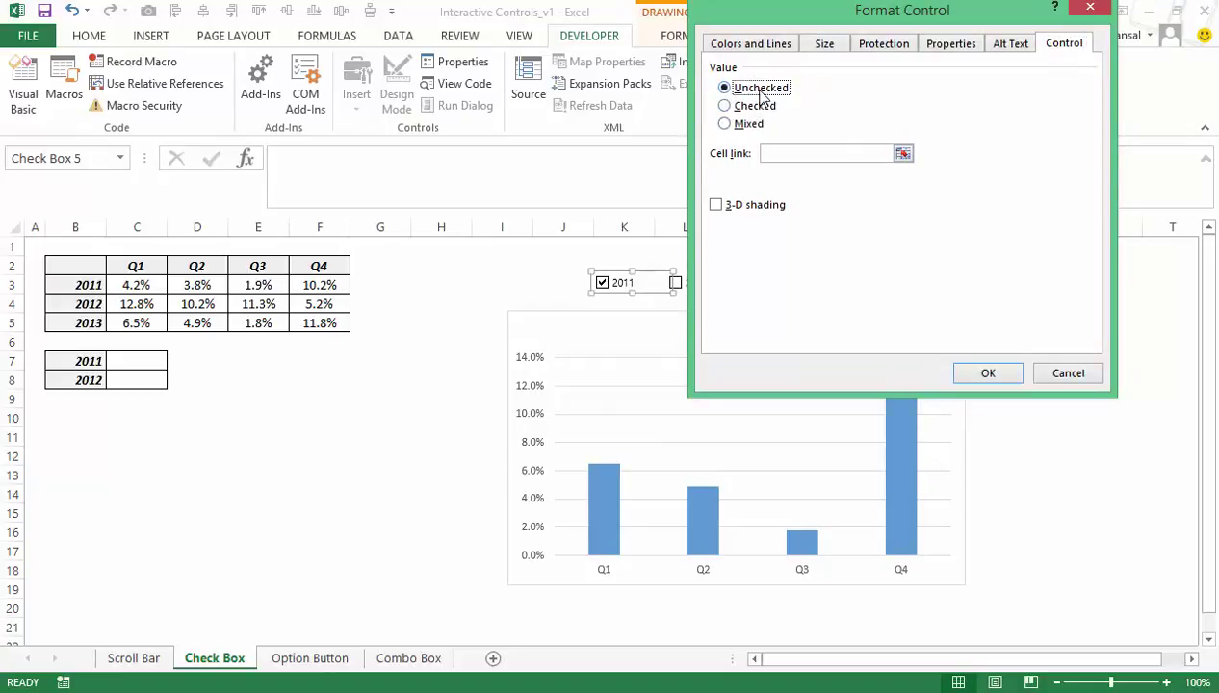
{"action": "left_click", "coordinate": [903, 154]}
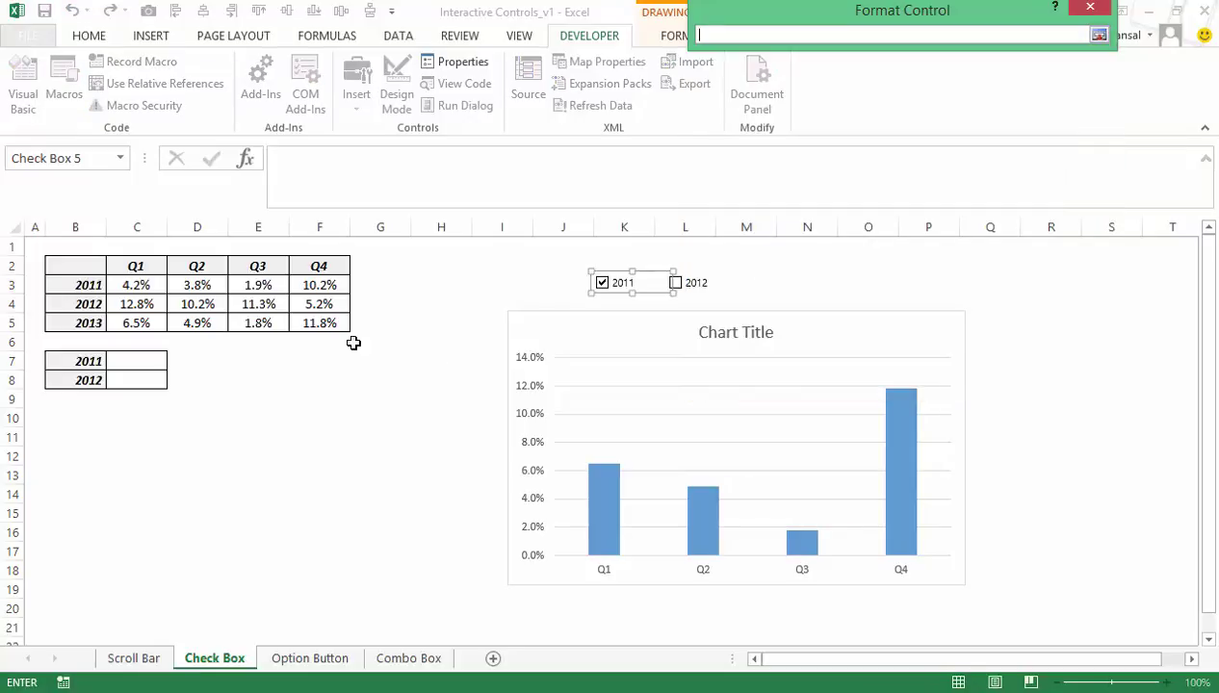
{"action": "left_click", "coordinate": [137, 363]}
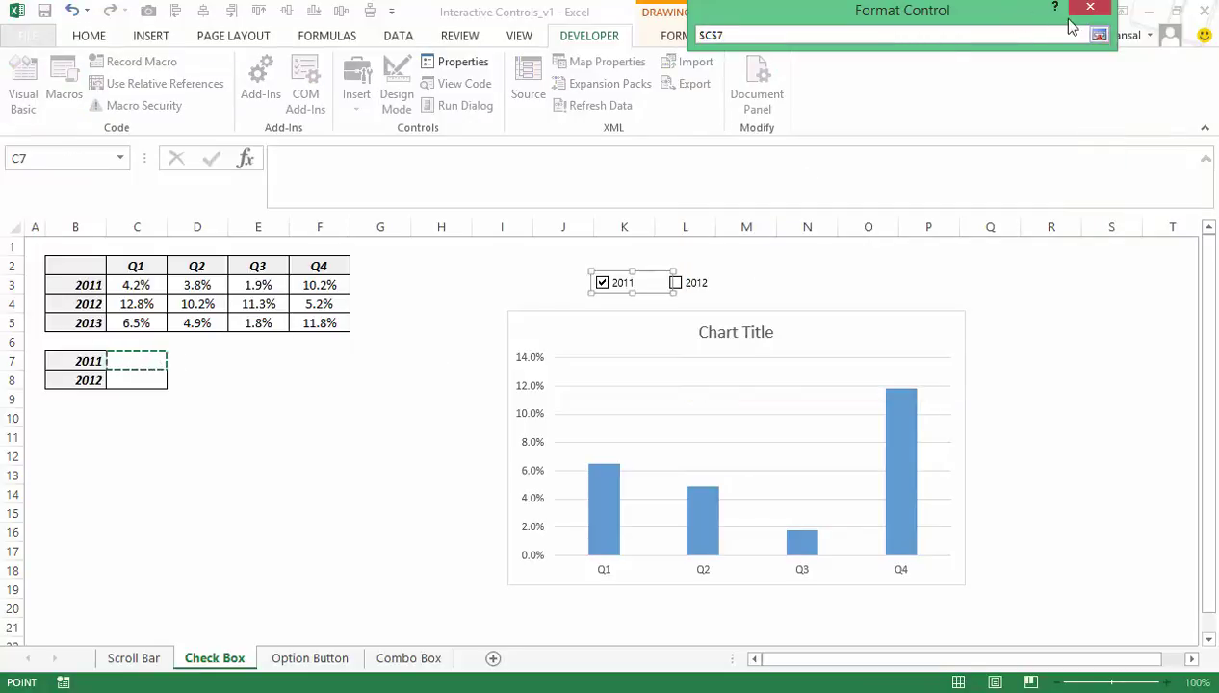
{"action": "left_click", "coordinate": [1099, 34]}
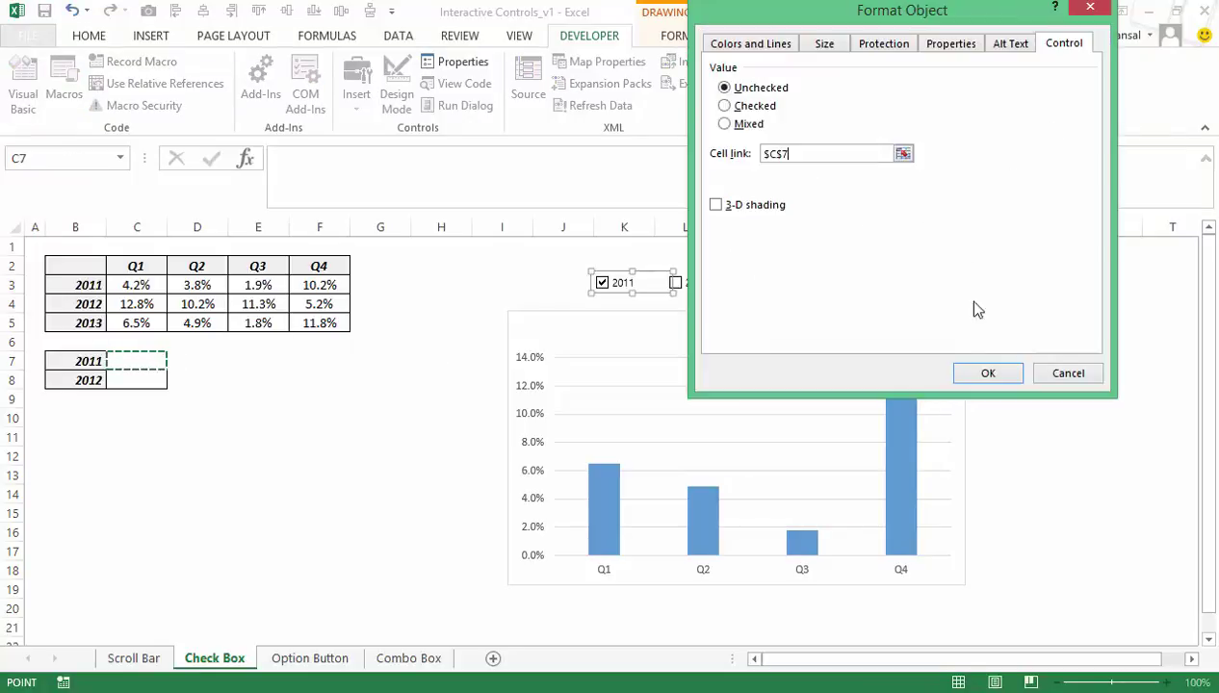
{"action": "left_click", "coordinate": [981, 374]}
Link the 2012 check box to cell $C$8 through its control formatting.
{"action": "right_click", "coordinate": [696, 282]}
{"action": "left_click", "coordinate": [770, 458]}
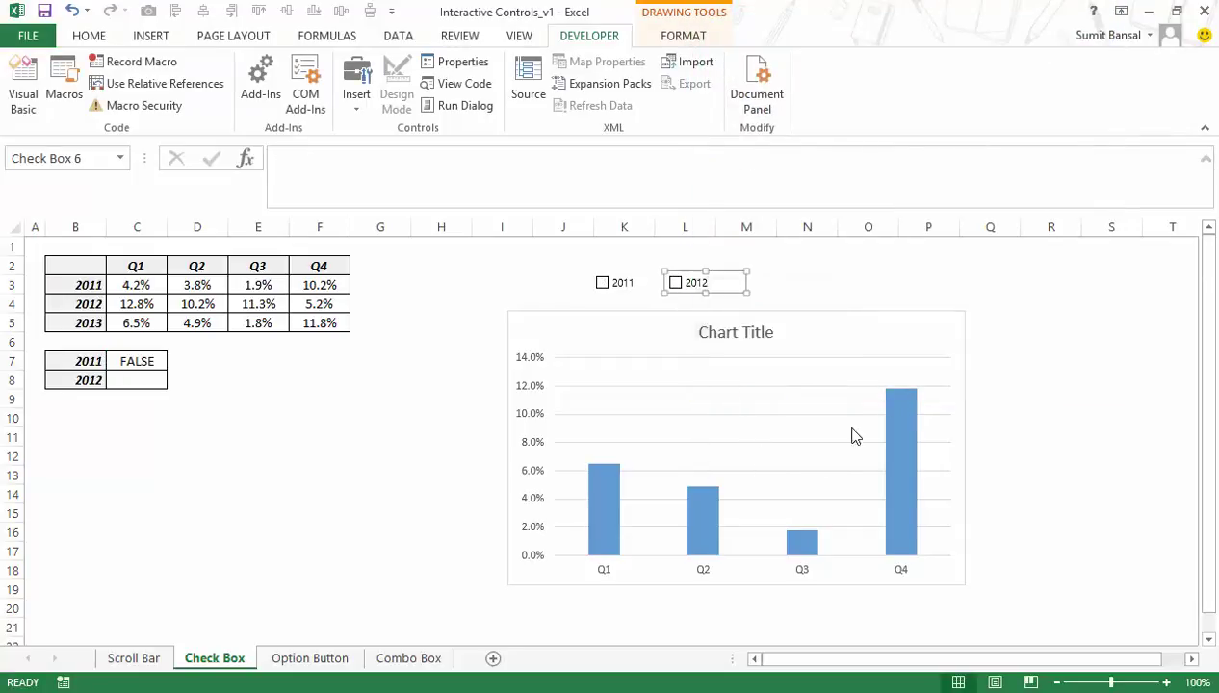
{"action": "left_click", "coordinate": [902, 153]}
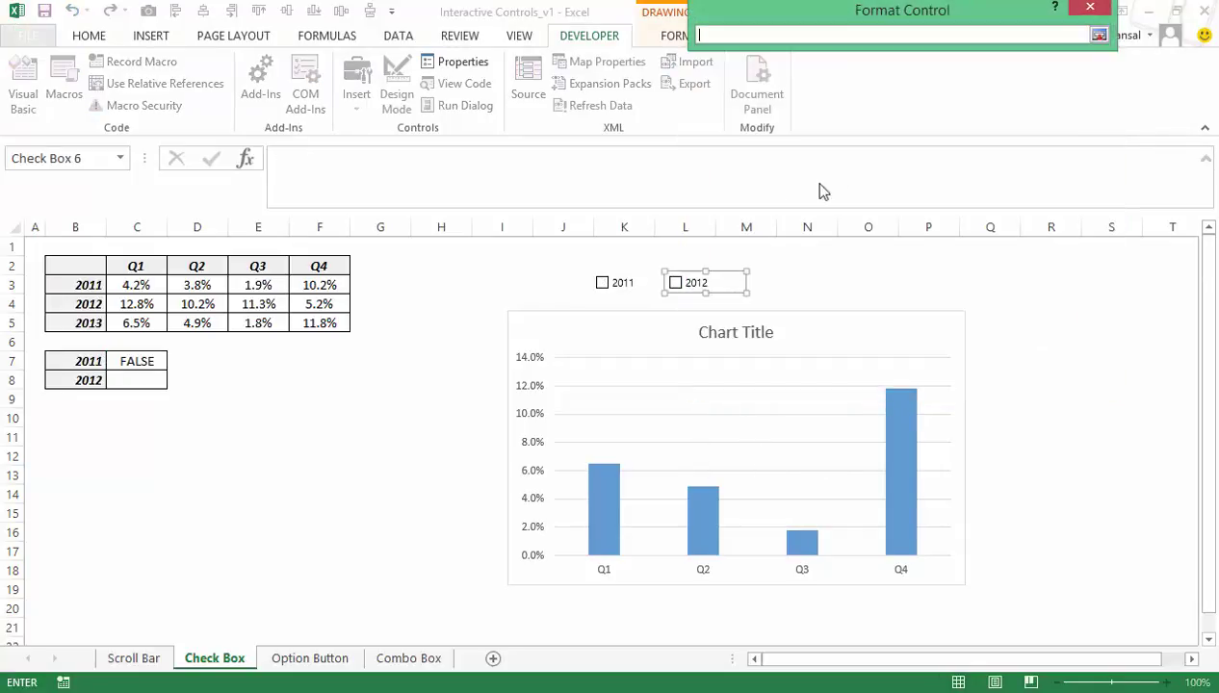
{"action": "left_click", "coordinate": [140, 374]}
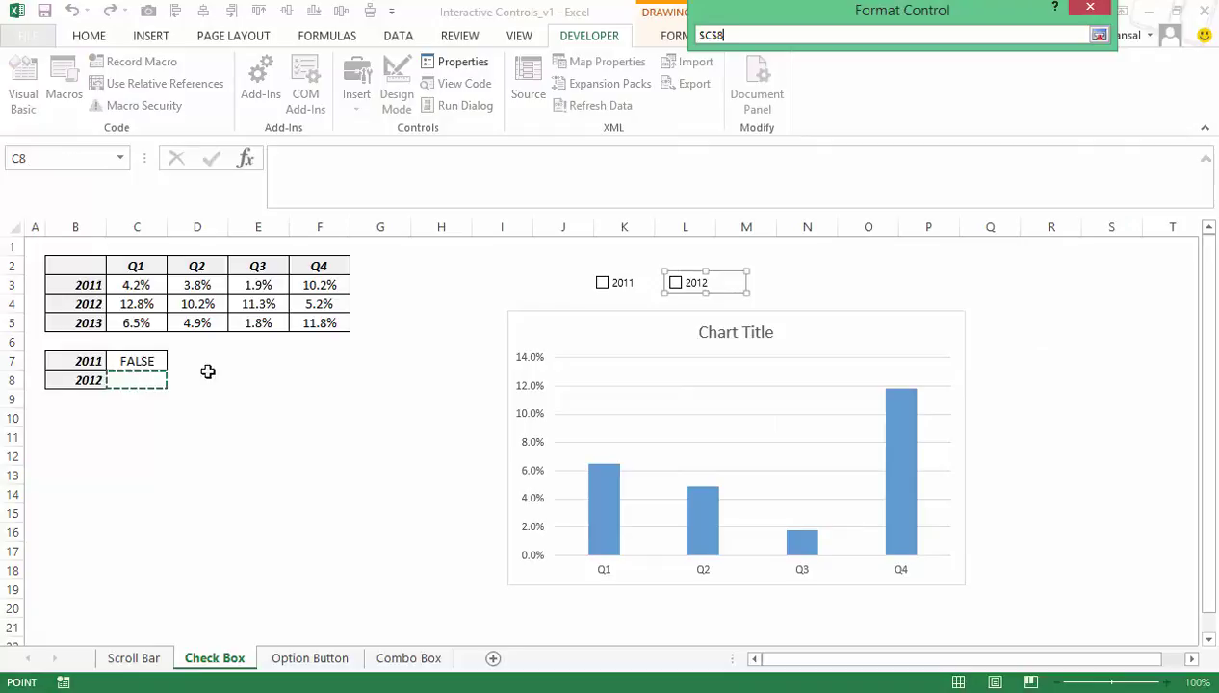
{"action": "left_click", "coordinate": [1099, 35]}
{"action": "left_click", "coordinate": [967, 381]}
{"action": "left_click", "coordinate": [1108, 435]}
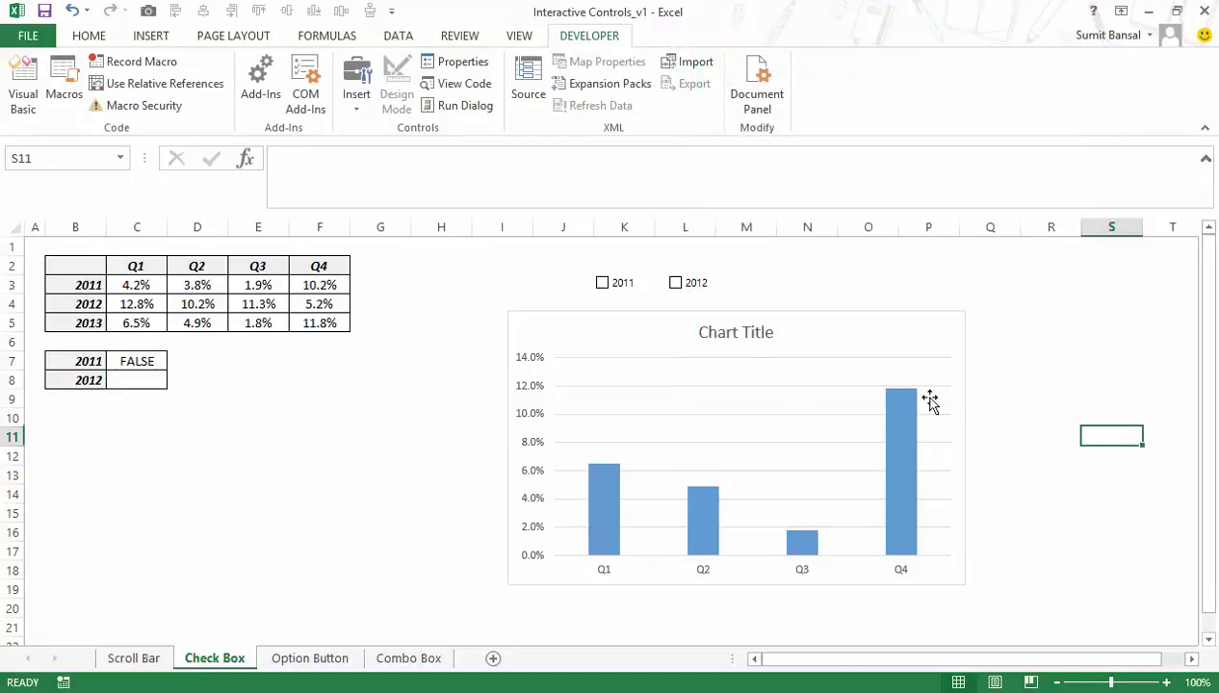
Test the cell links by ticking both the 2011 and 2012 check boxes.
{"action": "left_click", "coordinate": [602, 284]}
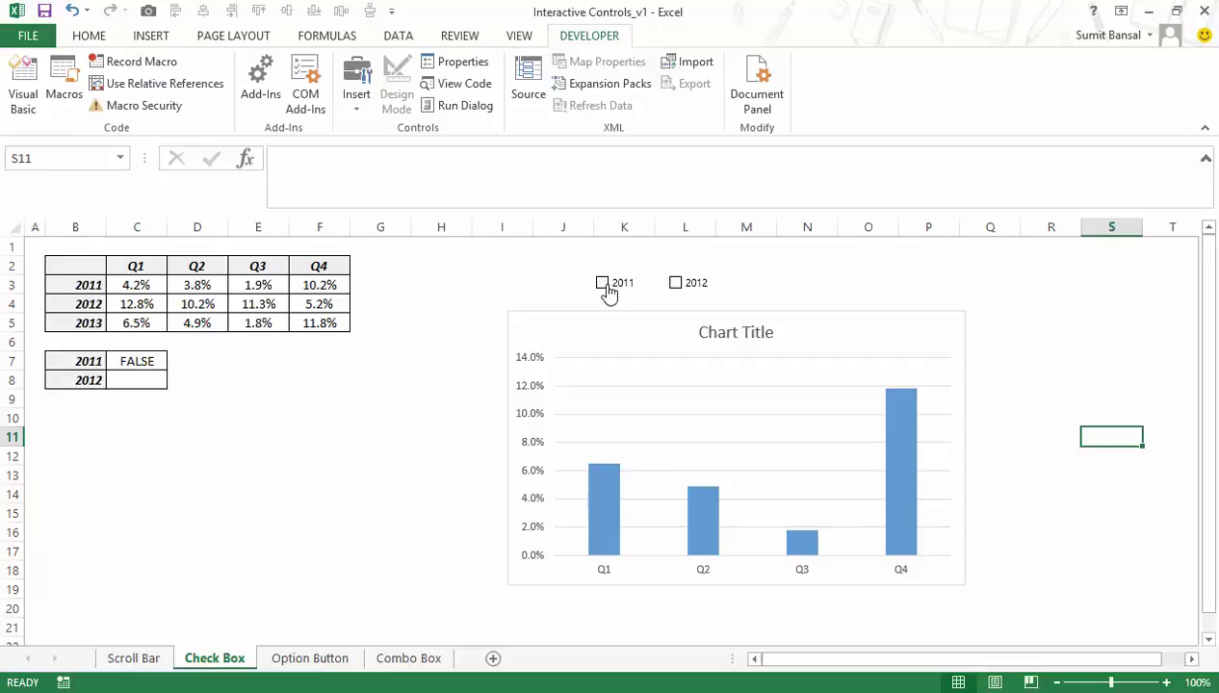
{"action": "left_click", "coordinate": [602, 283]}
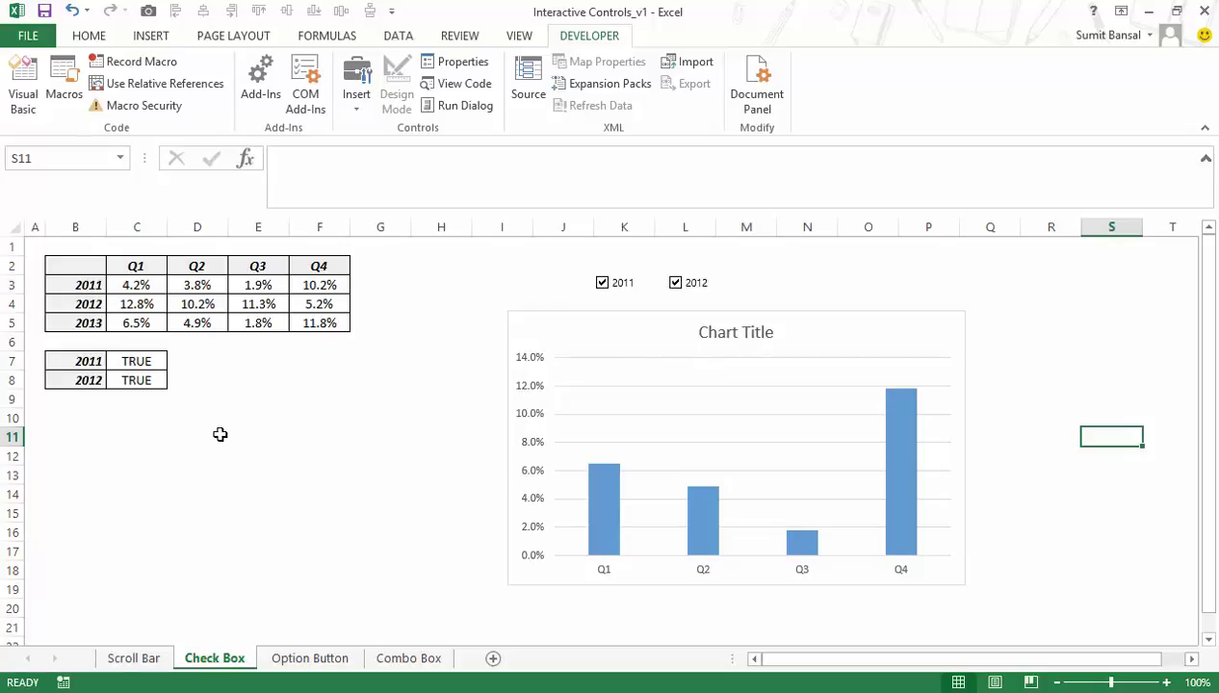
Copy the quarterly table B2:F5 to B10 and clear the percentages in C11:F13 of the copy.
{"action": "left_click_drag", "start_coordinate": [79, 264], "coordinate": [310, 327]}
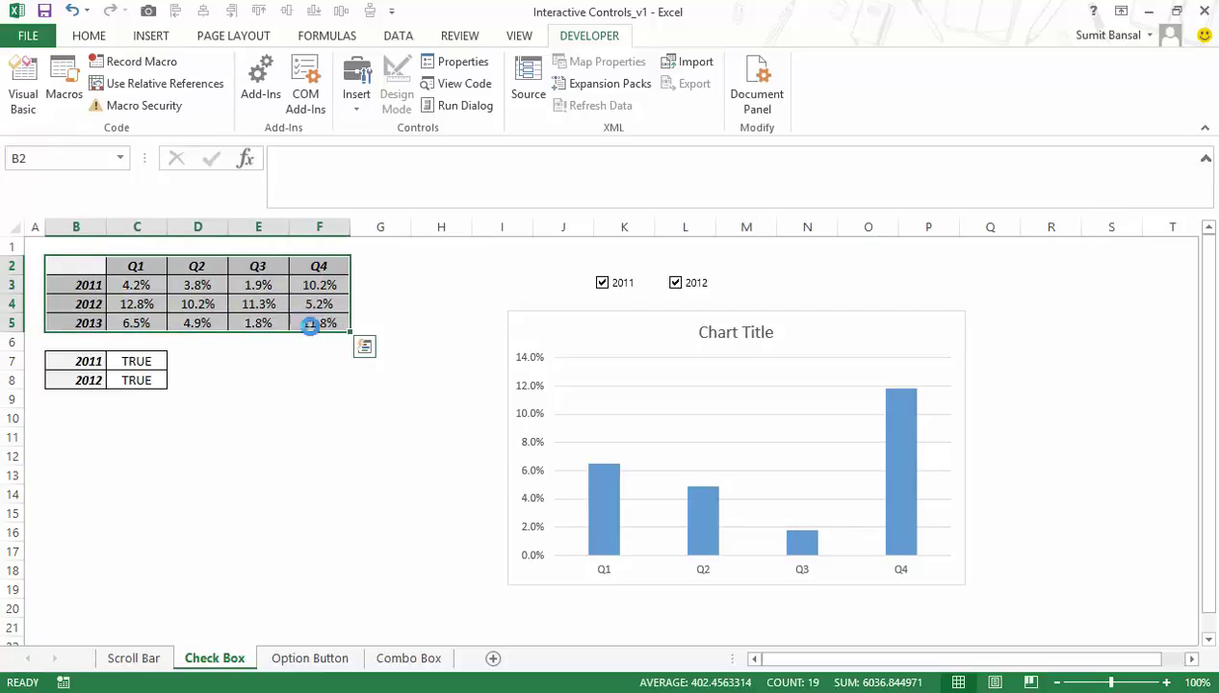
{"action": "key", "text": "ctrl+c"}
{"action": "left_click", "coordinate": [77, 420]}
{"action": "key", "text": "ctrl+v"}
{"action": "left_click_drag", "start_coordinate": [156, 439], "coordinate": [258, 476]}
{"action": "left_click_drag", "start_coordinate": [149, 440], "coordinate": [337, 472]}
{"action": "key", "text": "Delete"}
Enter the formula =IF(C7,C3,NA()) in C11 and fill it across to F11.
{"action": "left_click", "coordinate": [153, 439]}
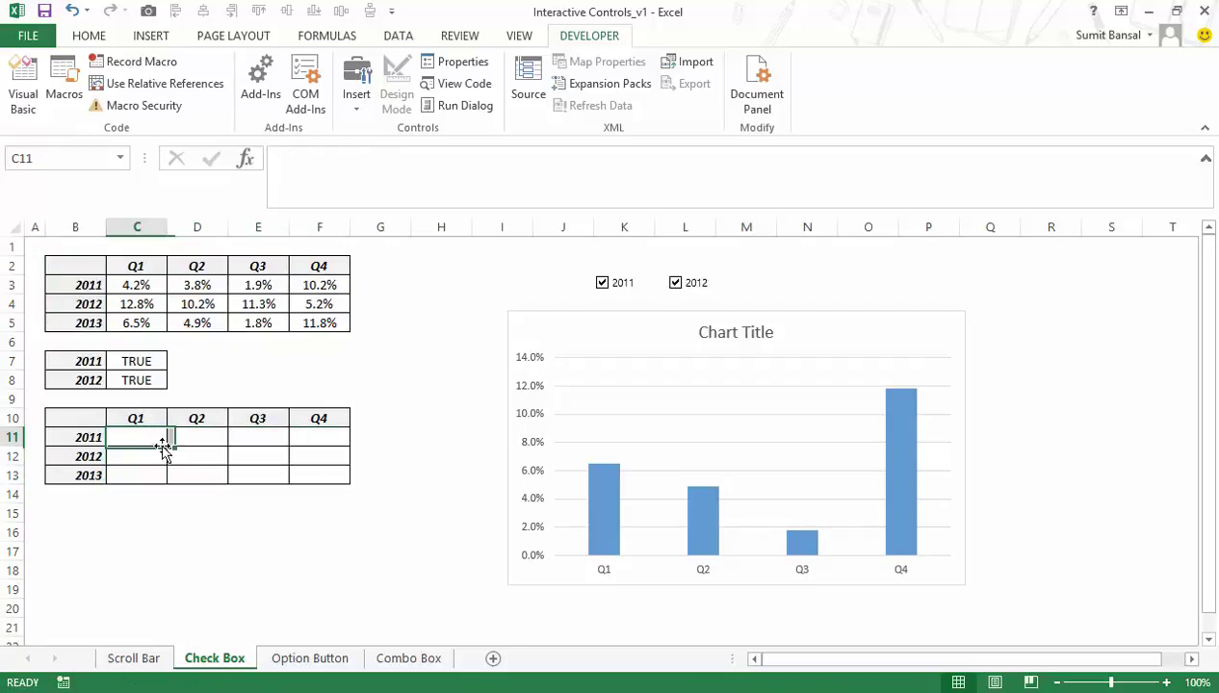
{"action": "type", "text": "="}
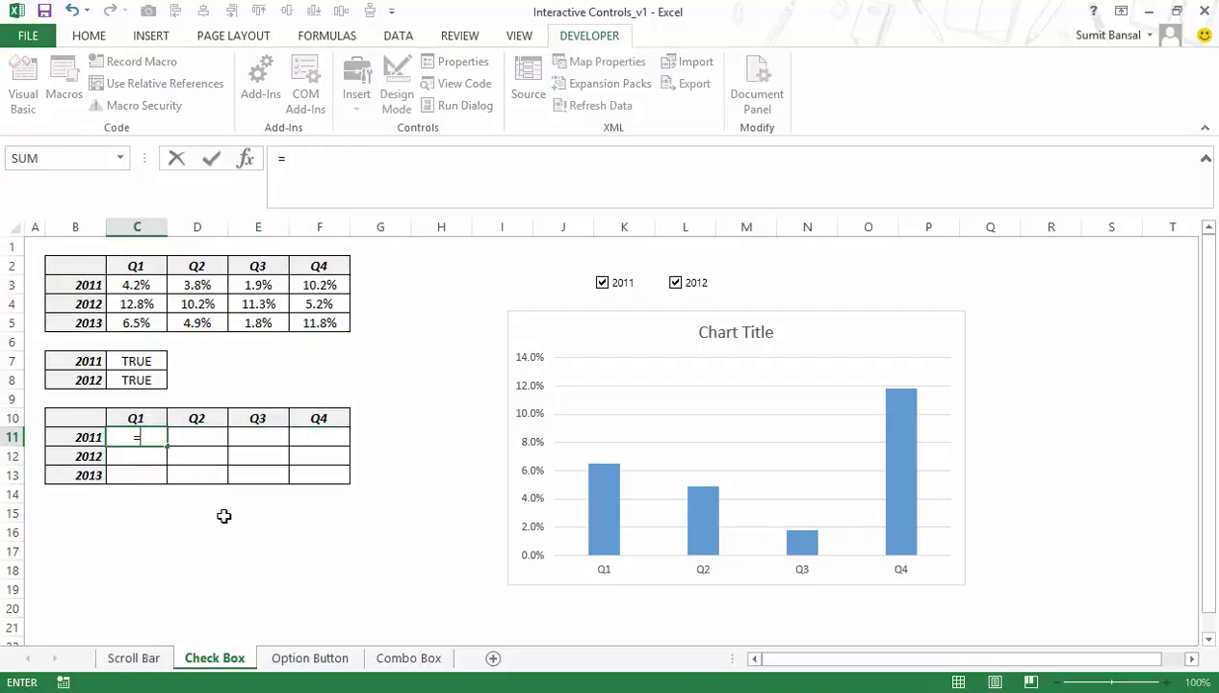
{"action": "type", "text": "if"}
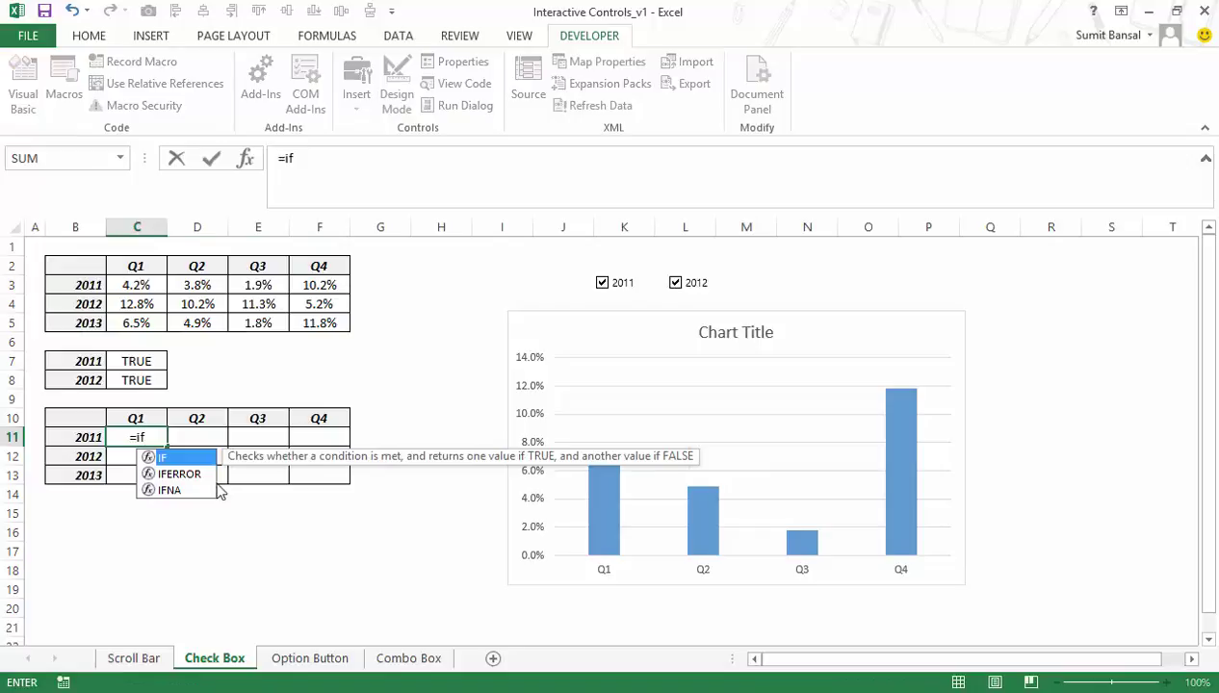
{"action": "left_click", "coordinate": [146, 364]}
{"action": "double_click", "coordinate": [153, 439]}
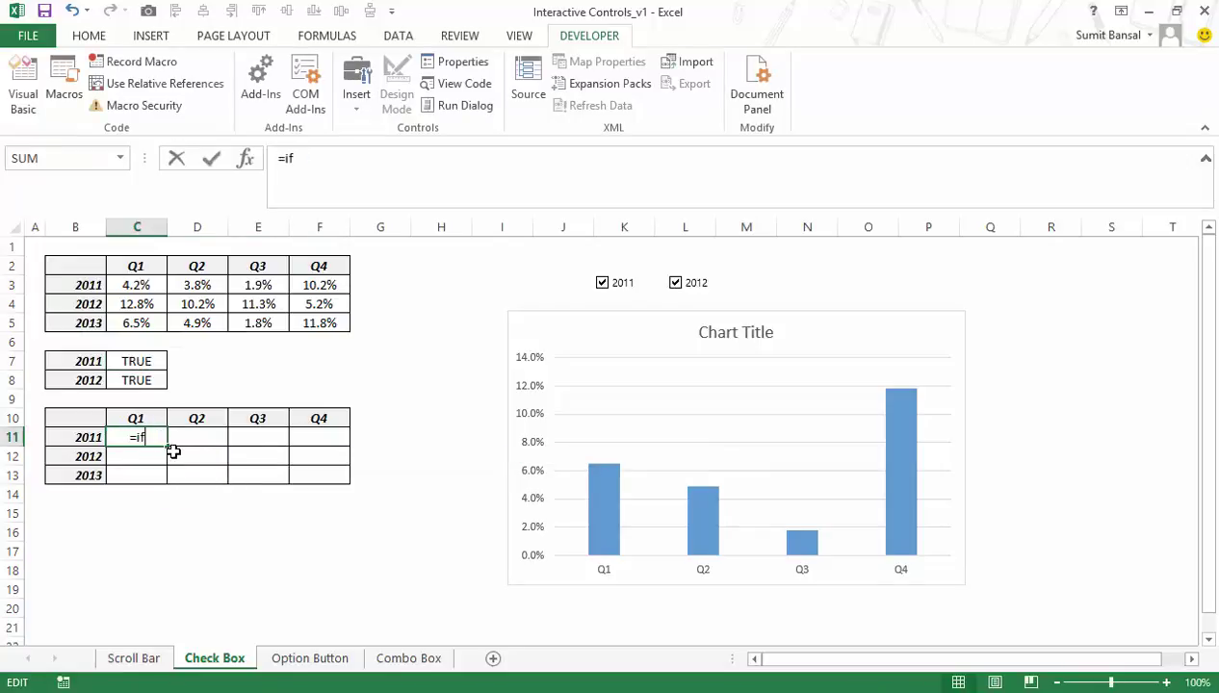
{"action": "type", "text": "("}
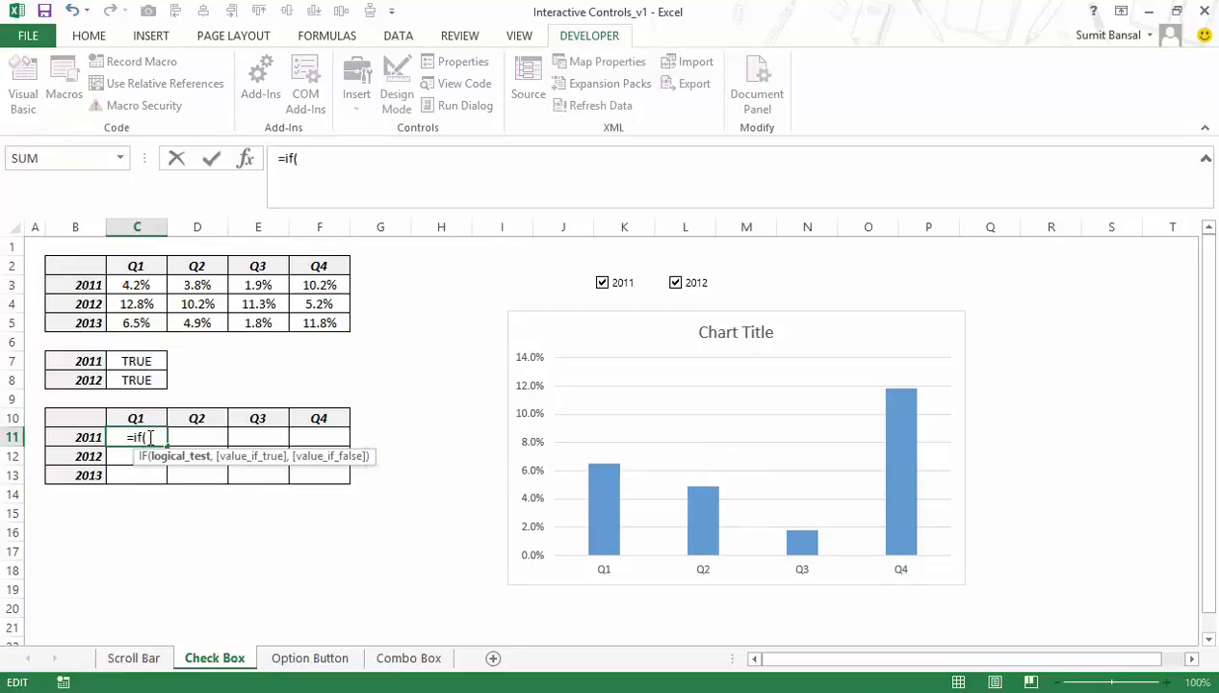
{"action": "left_click", "coordinate": [145, 363]}
{"action": "type", "text": ","}
{"action": "left_click", "coordinate": [143, 283]}
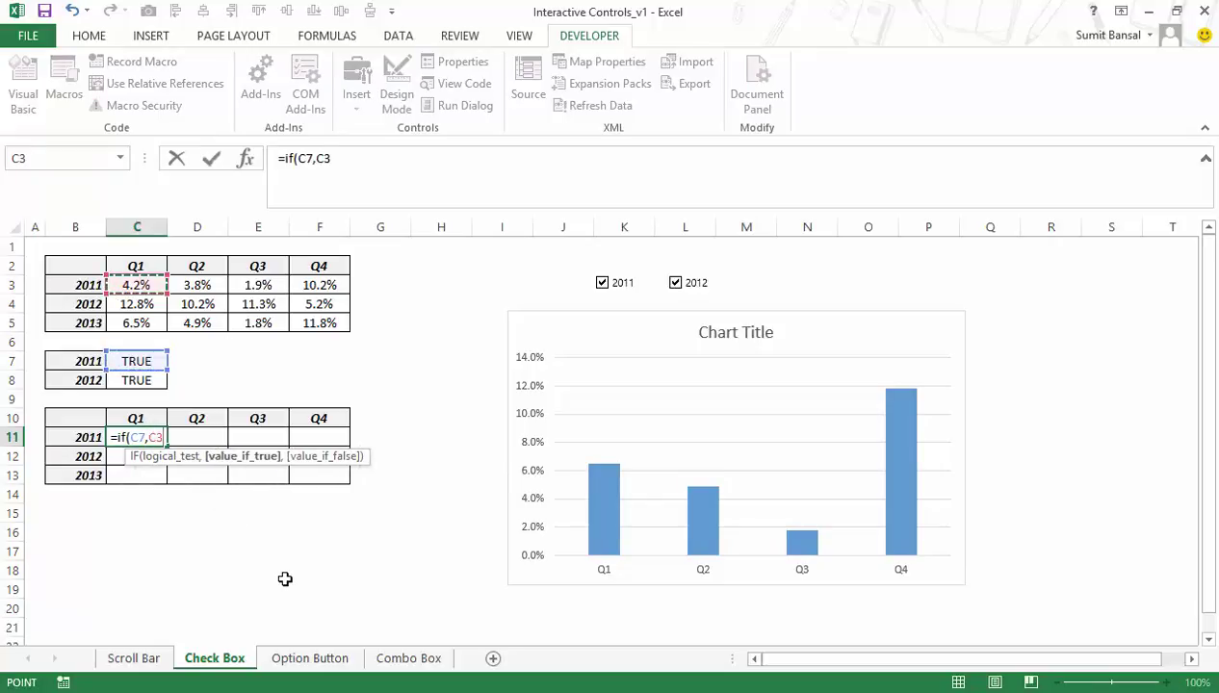
{"action": "type", "text": ","}
{"action": "type", "text": "NA())"}
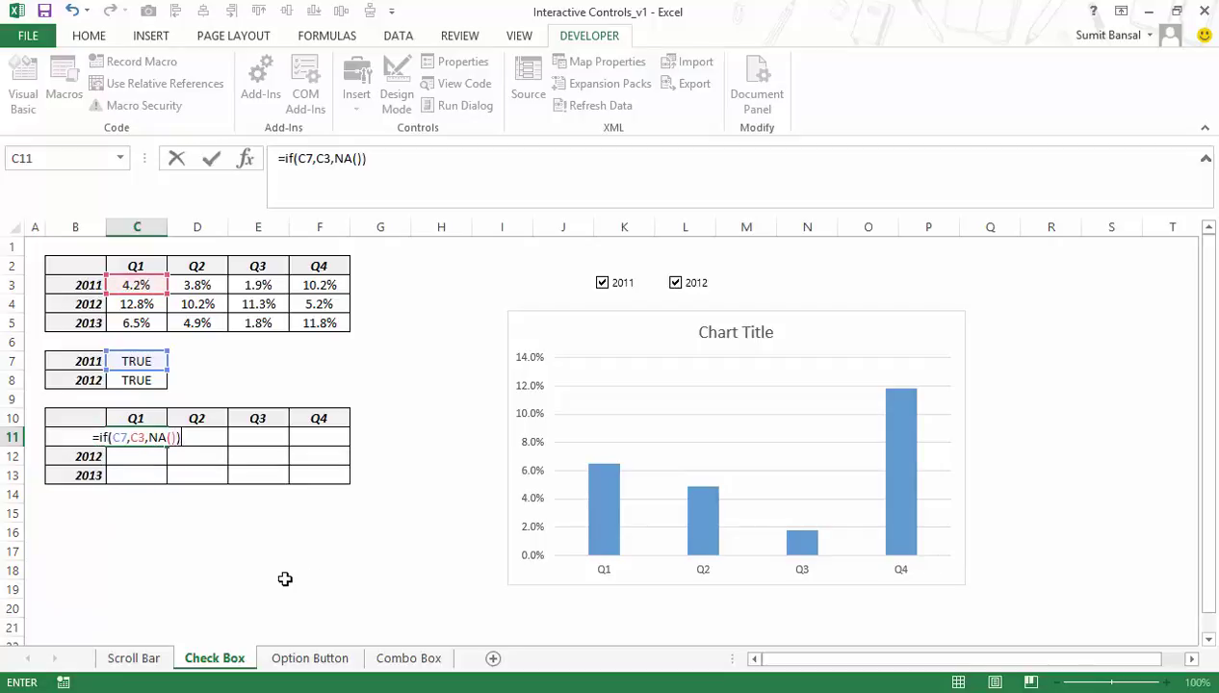
{"action": "key", "text": "ctrl+Return"}
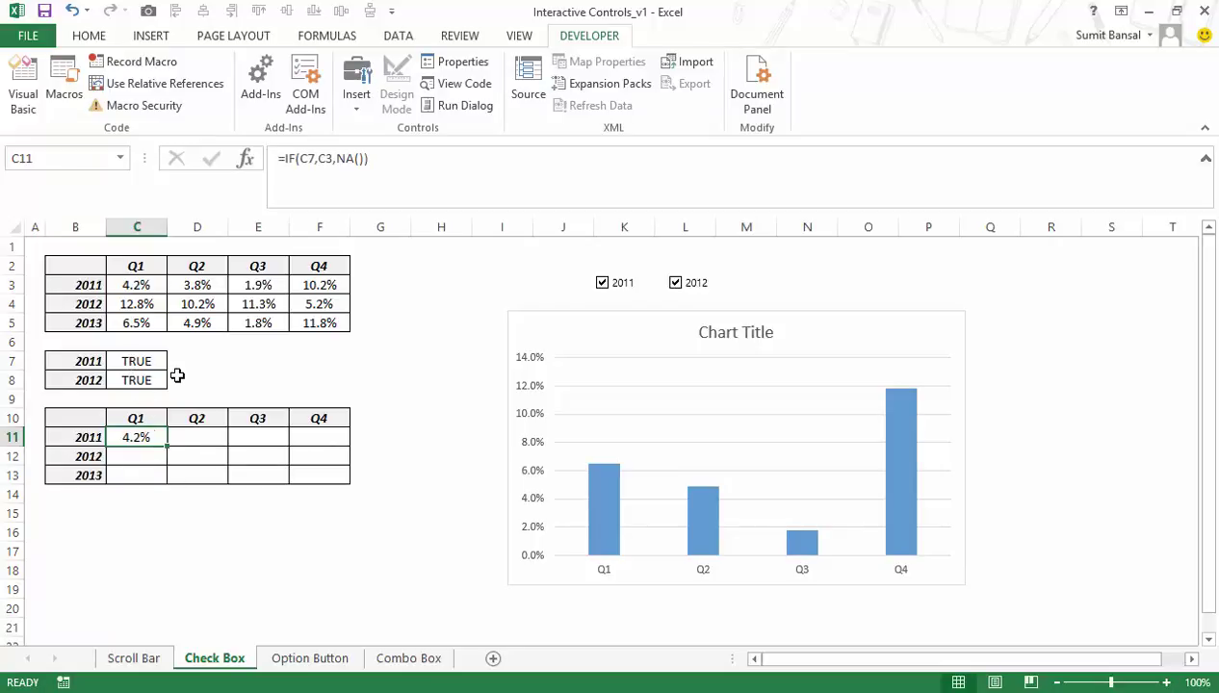
{"action": "left_click_drag", "start_coordinate": [166, 444], "coordinate": [322, 442]}
Make the C7 reference absolute in C11 so the formula reads =IF($C$7,C3,NA()), and refill it across to F11.
{"action": "left_click", "coordinate": [157, 438]}
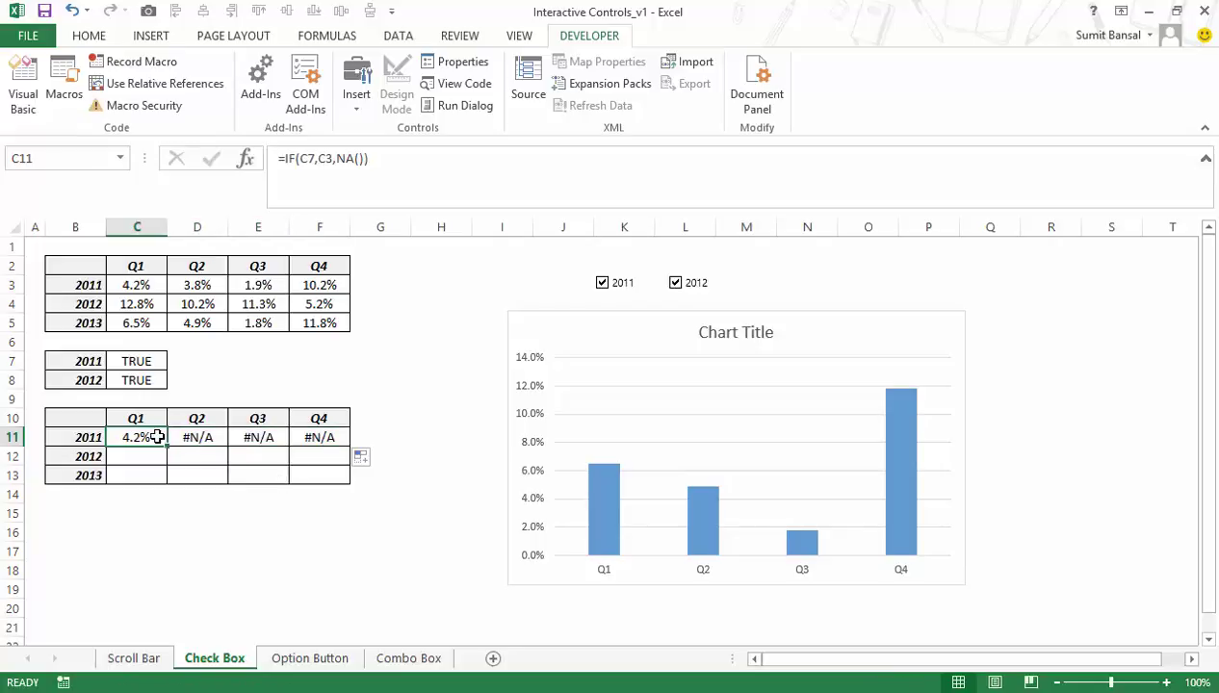
{"action": "key", "text": "F2"}
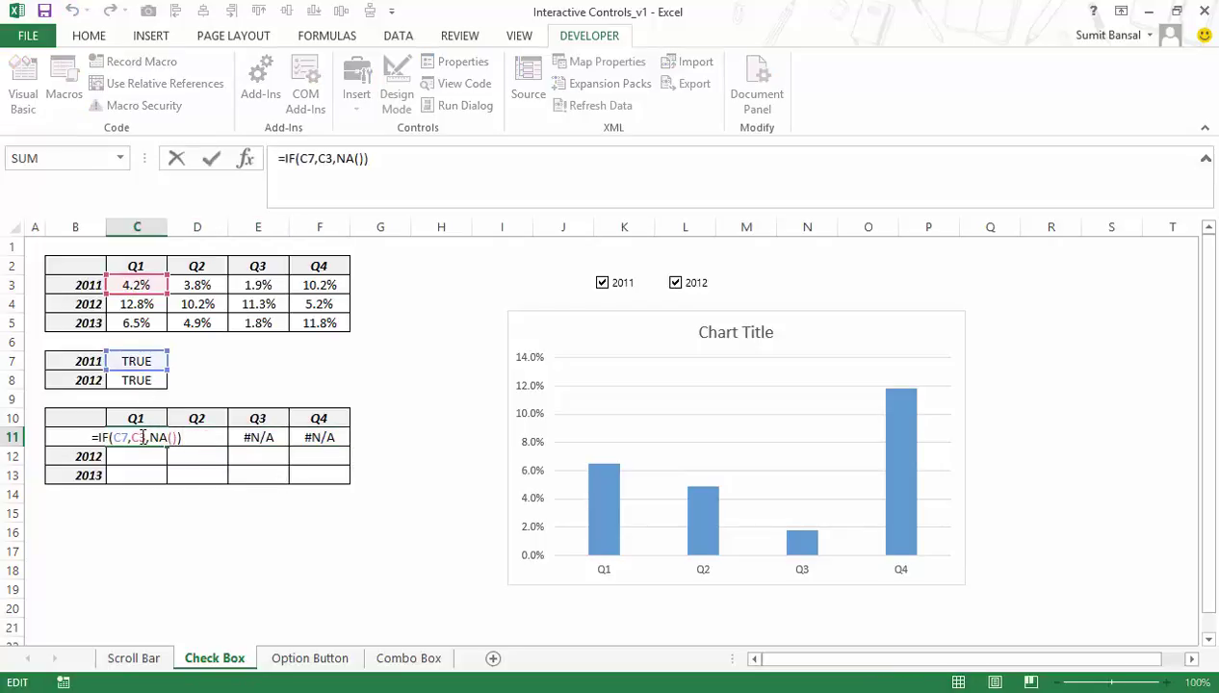
{"action": "left_click", "coordinate": [141, 437]}
{"action": "left_click", "coordinate": [128, 437]}
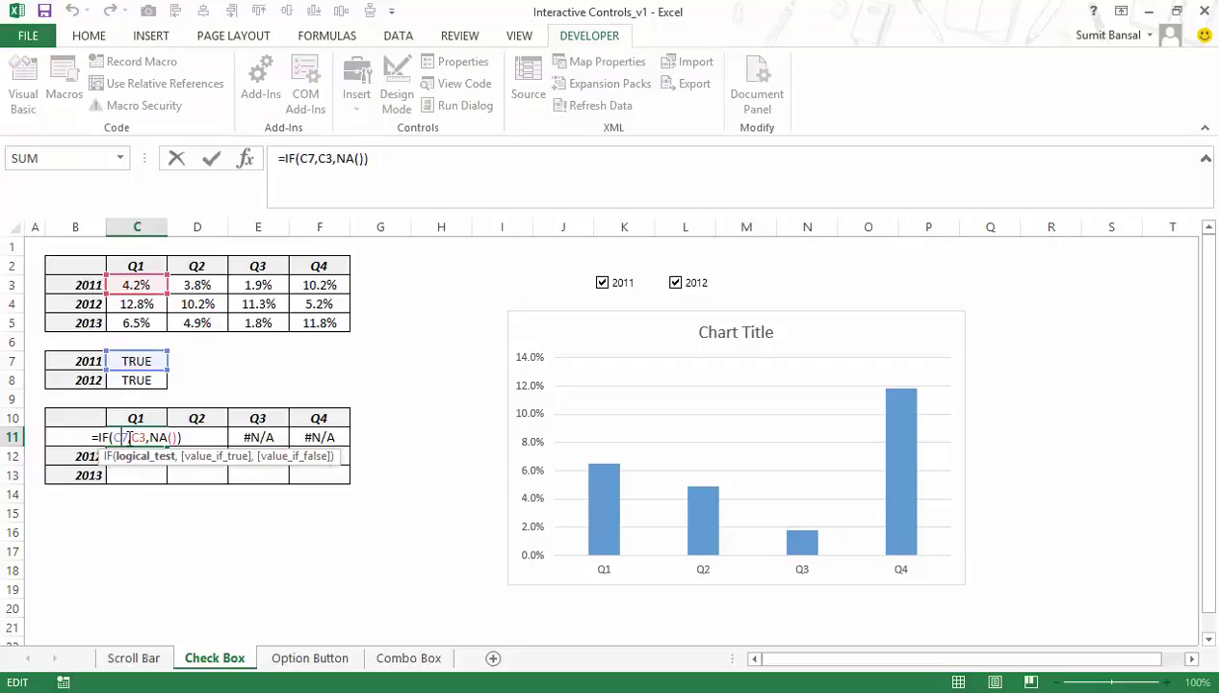
{"action": "left_click", "coordinate": [157, 459]}
{"action": "key", "text": "F4"}
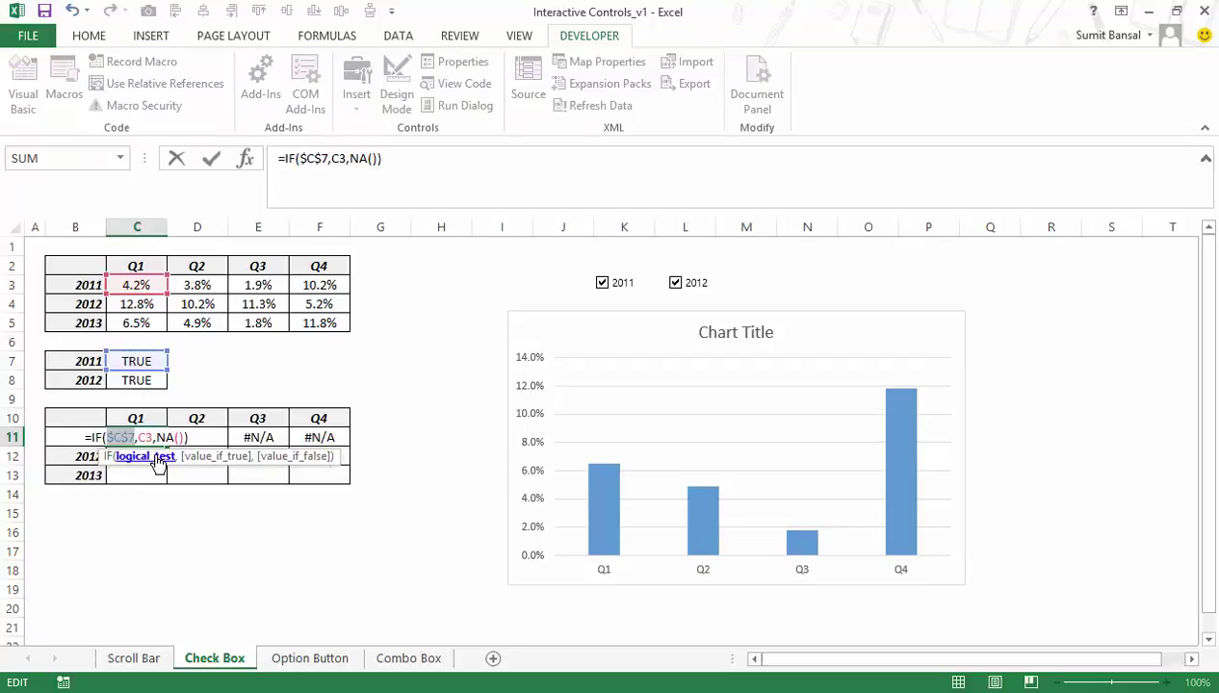
{"action": "key", "text": "ctrl+Return"}
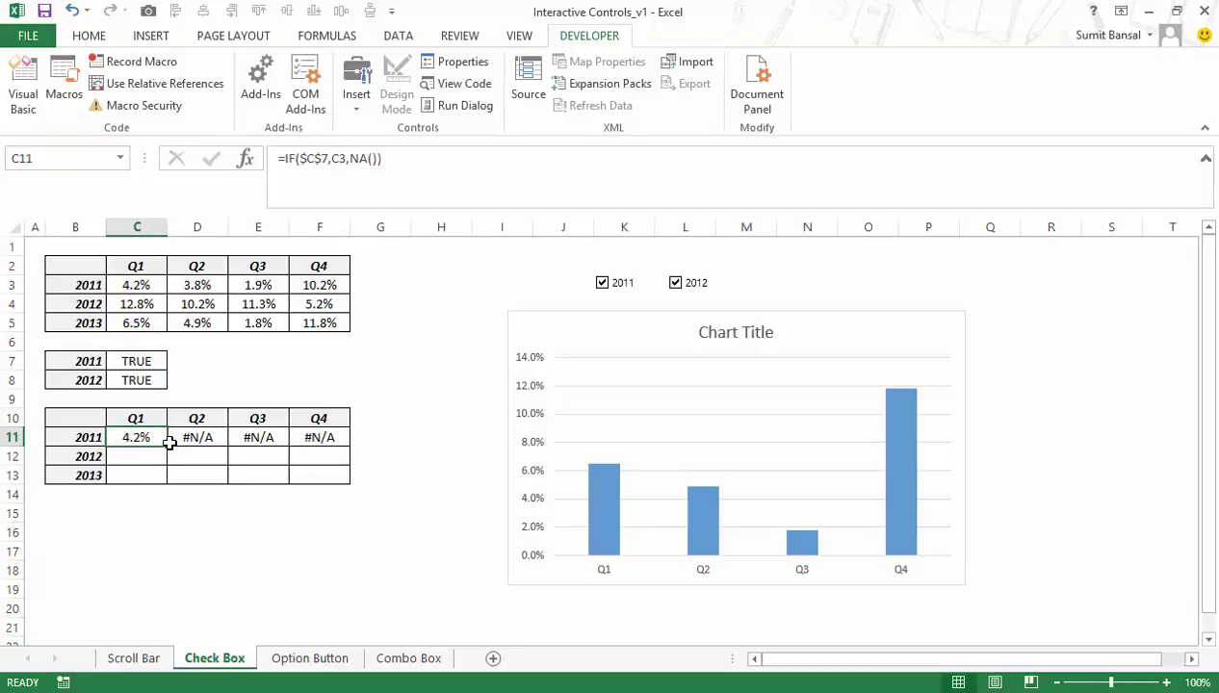
{"action": "left_click_drag", "start_coordinate": [169, 442], "coordinate": [320, 438]}
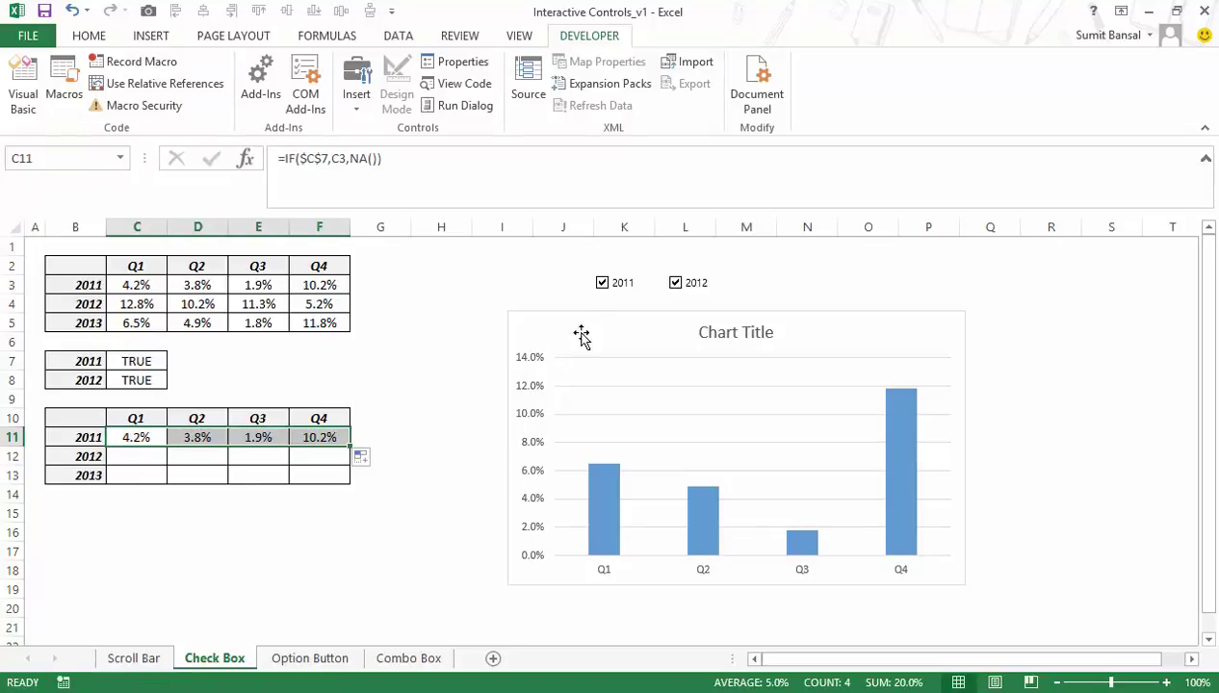
Untick the 2011 check box to test the formulas in C11:F11.
{"action": "left_click", "coordinate": [604, 289]}
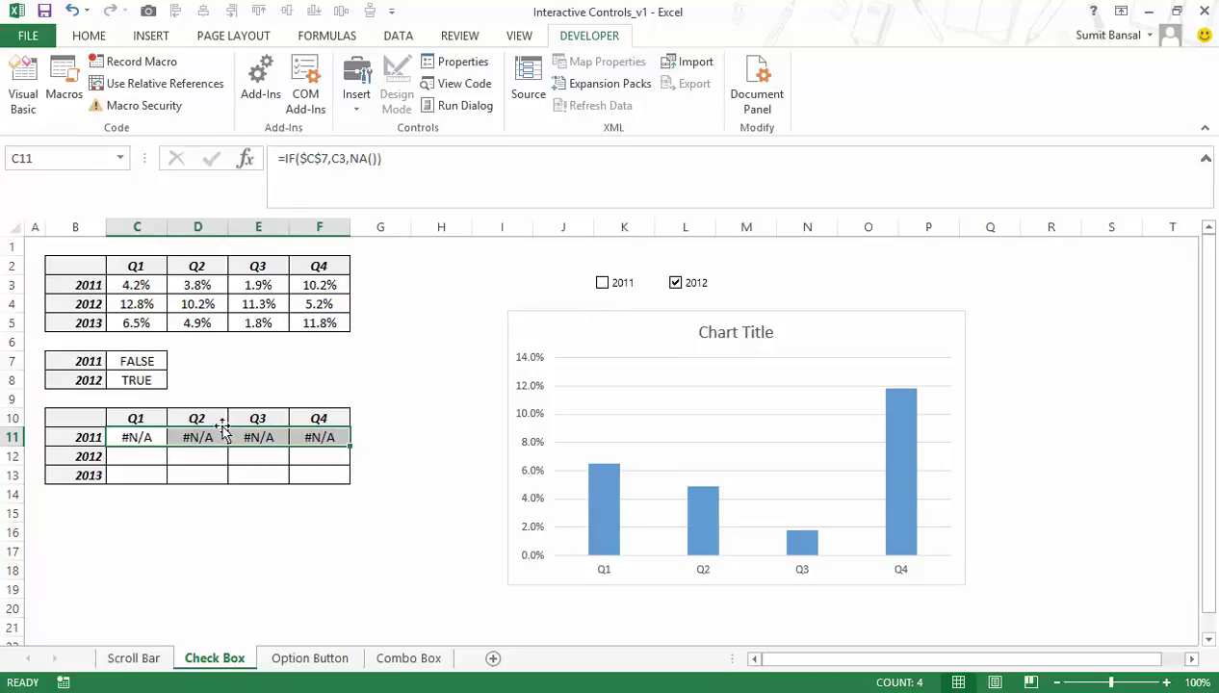
{"action": "left_click_drag", "start_coordinate": [134, 437], "coordinate": [314, 440]}
Enter the formula =IF($C$8,C4,NA()) in C12, with the 2012 check box's linked cell as an absolute reference.
{"action": "left_click", "coordinate": [149, 459]}
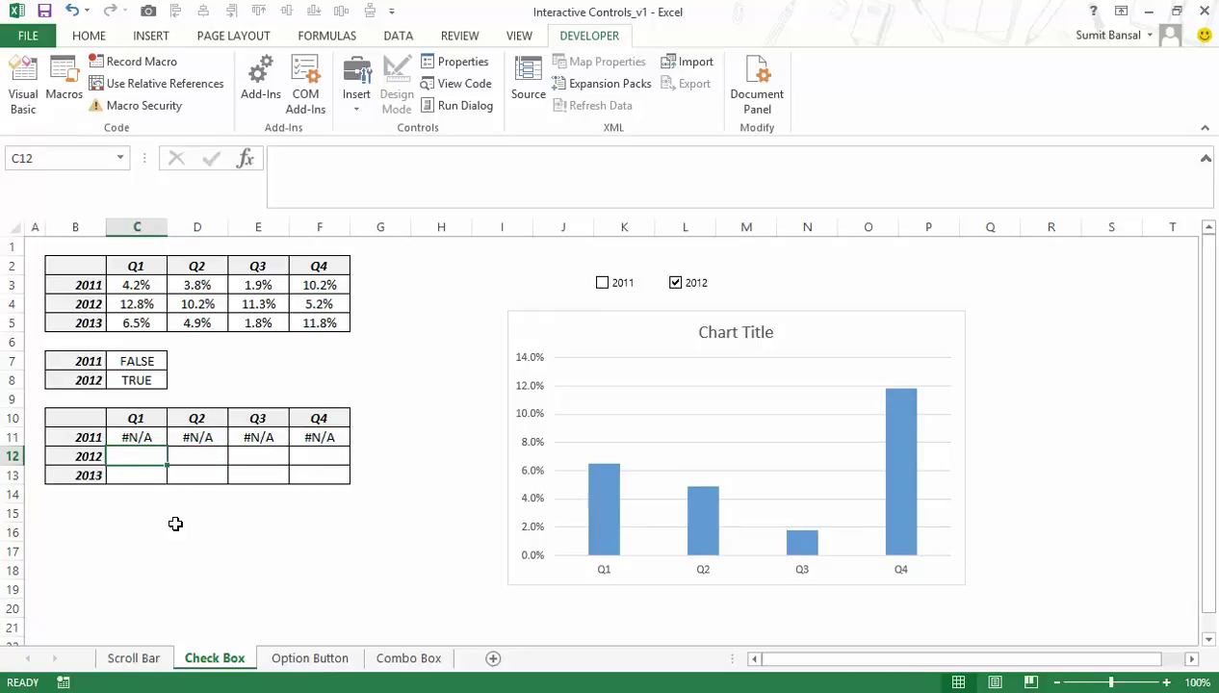
{"action": "type", "text": "=IF("}
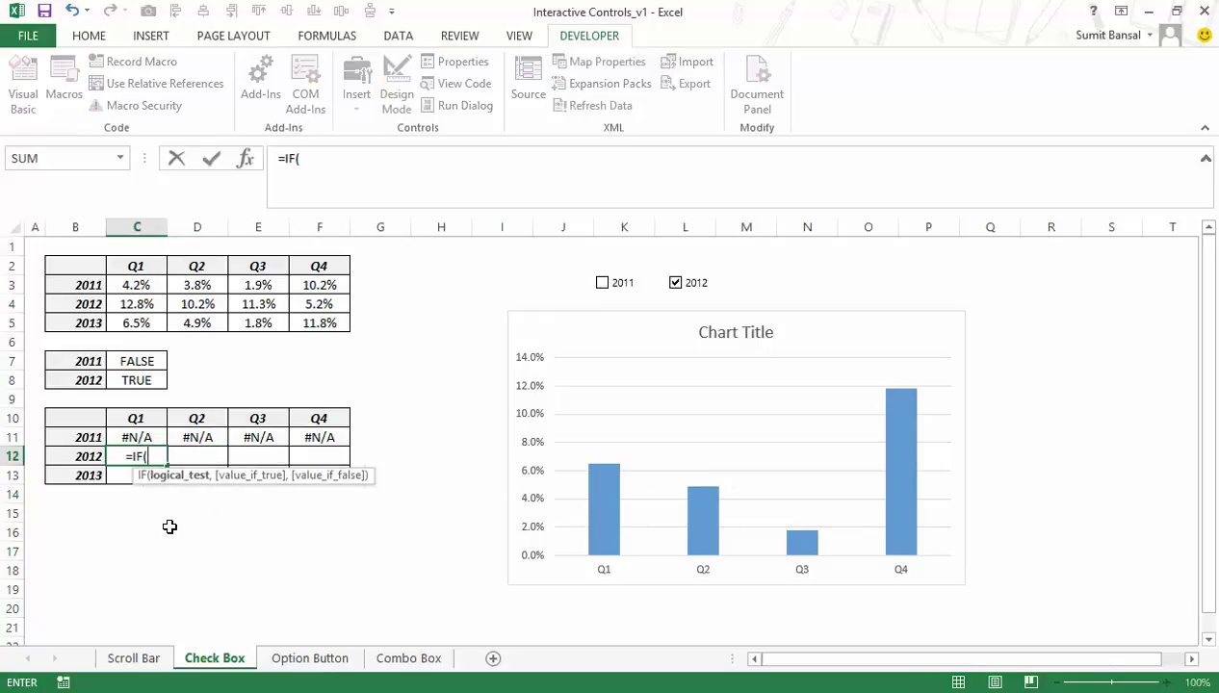
{"action": "left_click", "coordinate": [141, 382]}
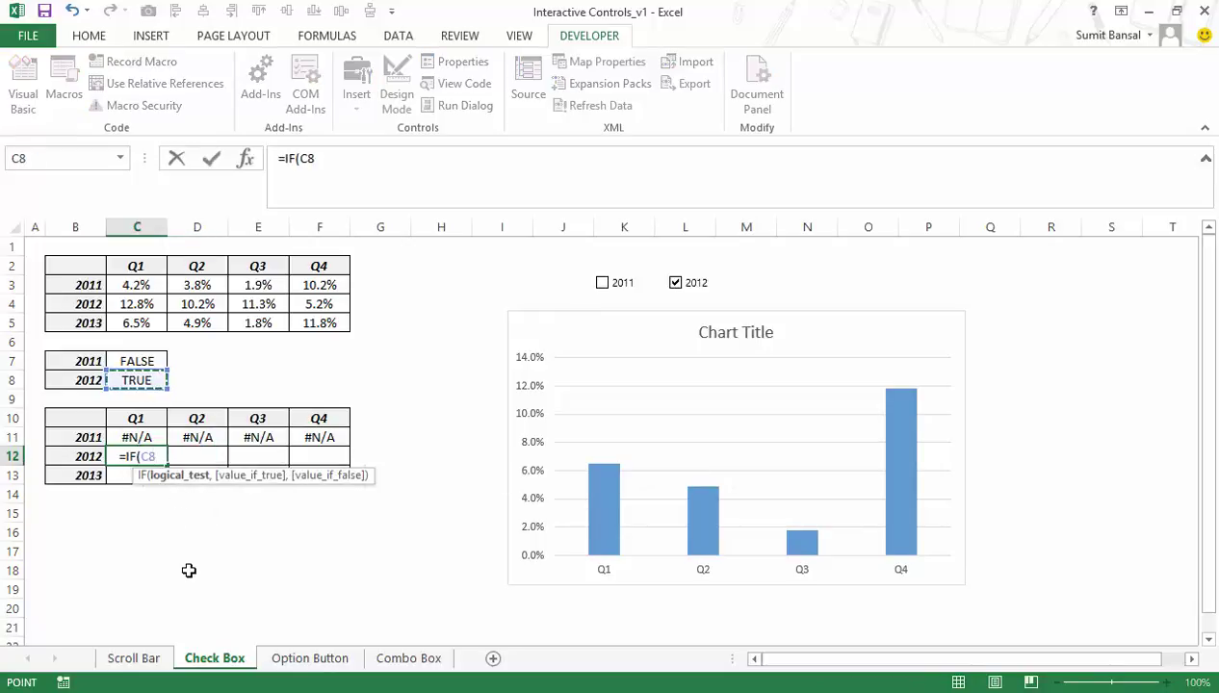
{"action": "key", "text": "F4"}
{"action": "type", "text": ","}
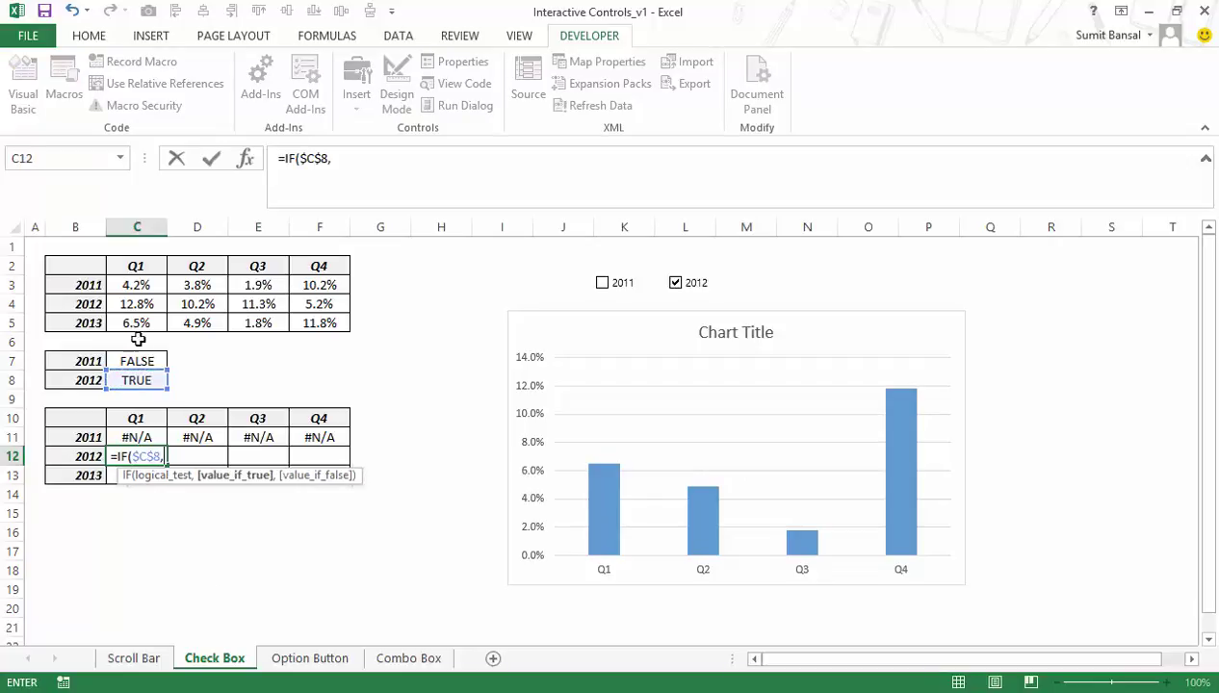
{"action": "left_click", "coordinate": [135, 304]}
{"action": "type", "text": ",NA"}
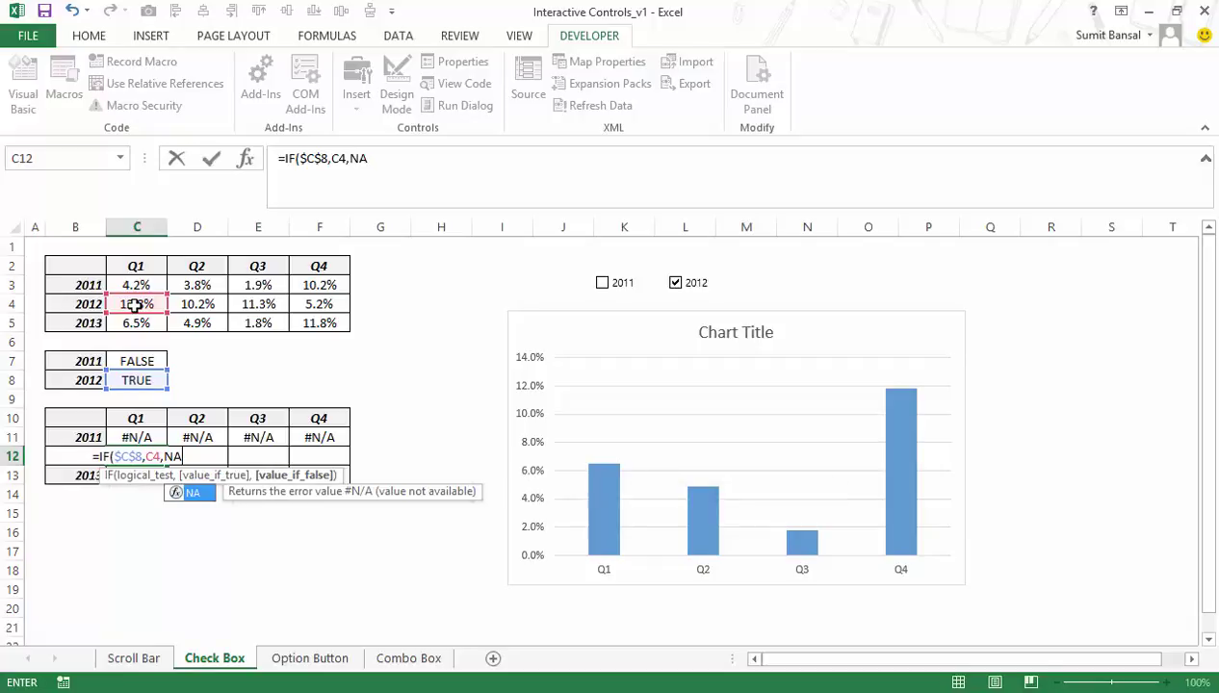
{"action": "type", "text": "())"}
{"action": "key", "text": "Return"}
{"action": "key", "text": "Up"}
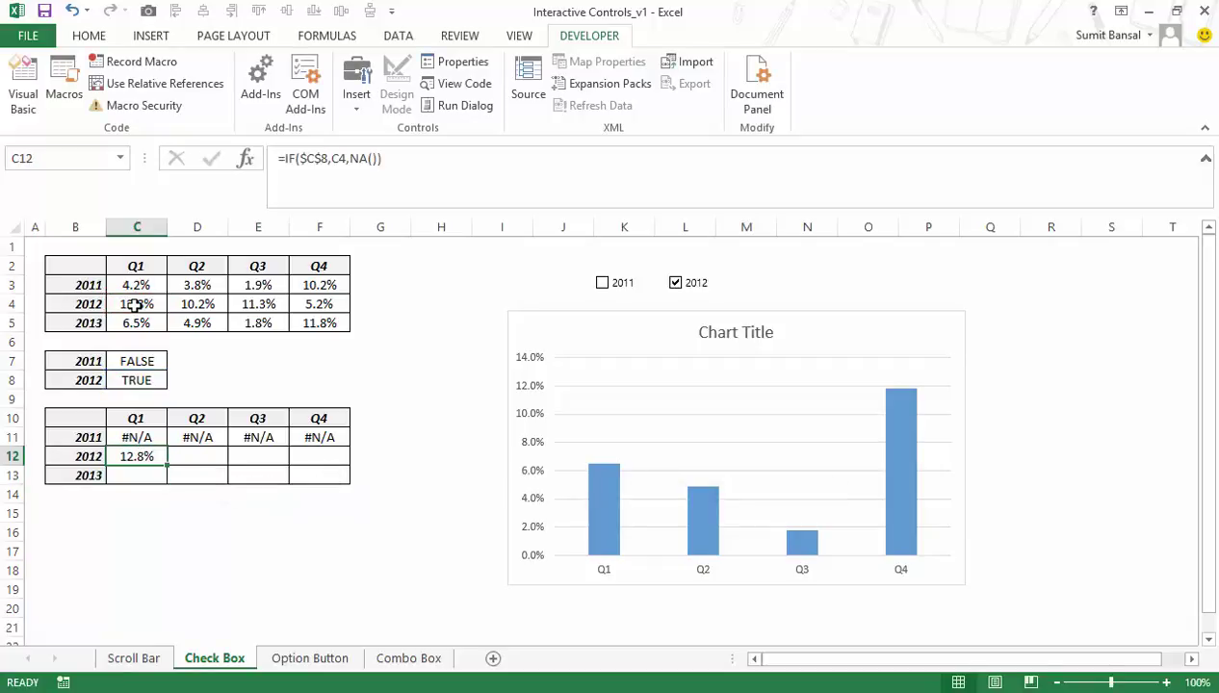
Fill the C12 formula across to F12 and untick the 2012 check box to test it.
{"action": "left_click_drag", "start_coordinate": [169, 464], "coordinate": [332, 460]}
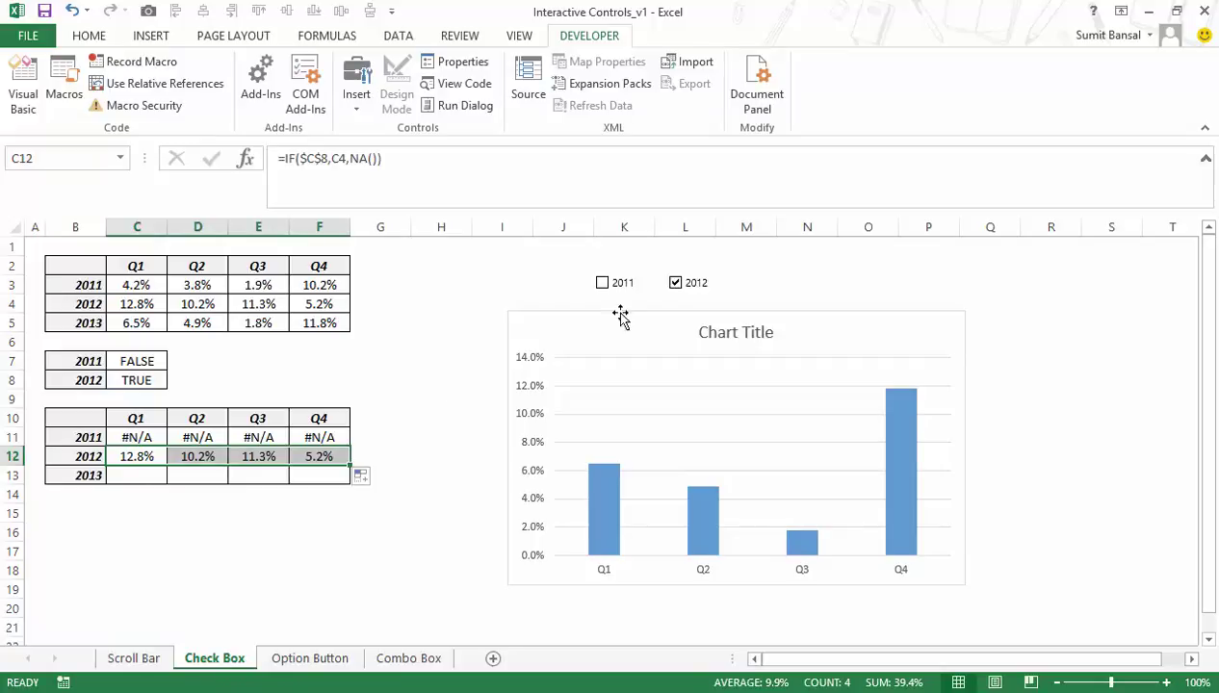
{"action": "left_click", "coordinate": [677, 285]}
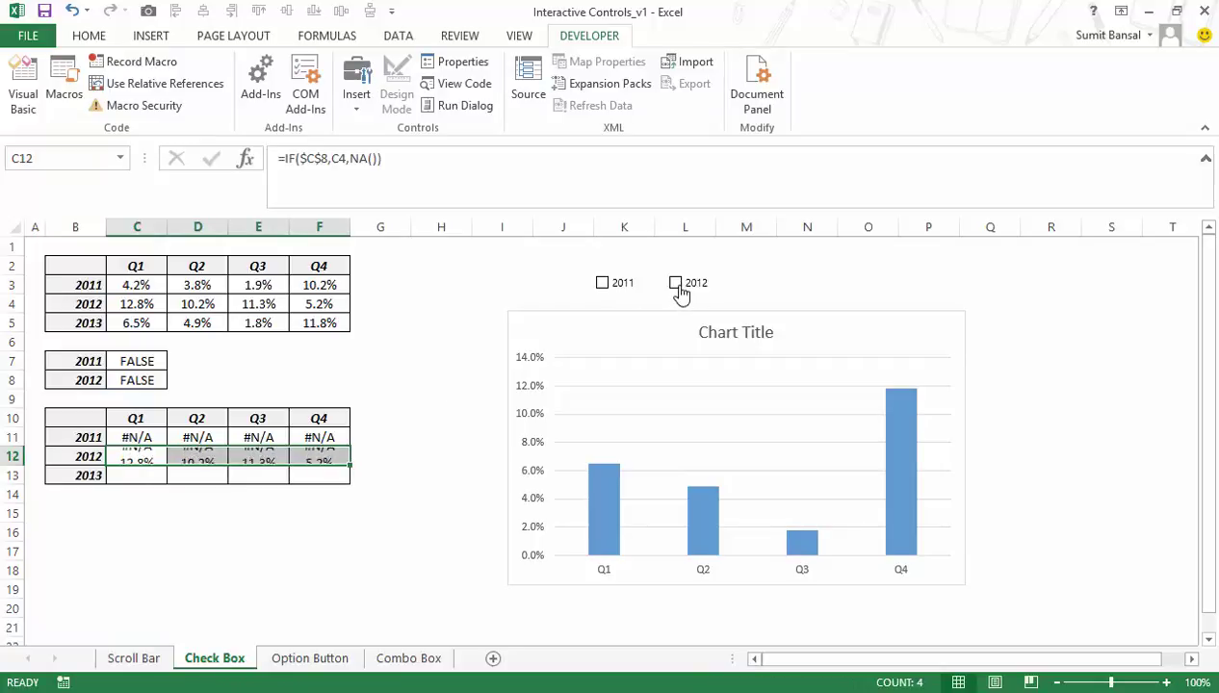
Enter =C5 in C13 and fill it across to F13 to link the 2013 row to the source table.
{"action": "left_click", "coordinate": [135, 476]}
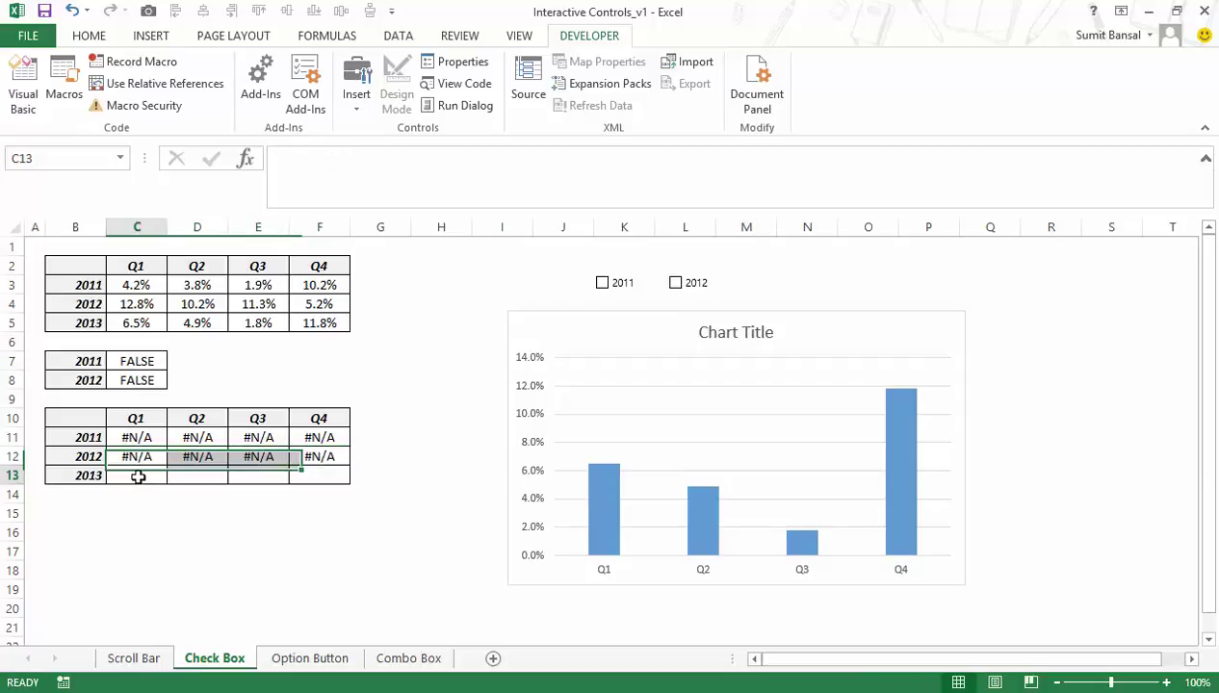
{"action": "type", "text": "="}
{"action": "left_click", "coordinate": [145, 324]}
{"action": "key", "text": "Return"}
{"action": "key", "text": "Return"}
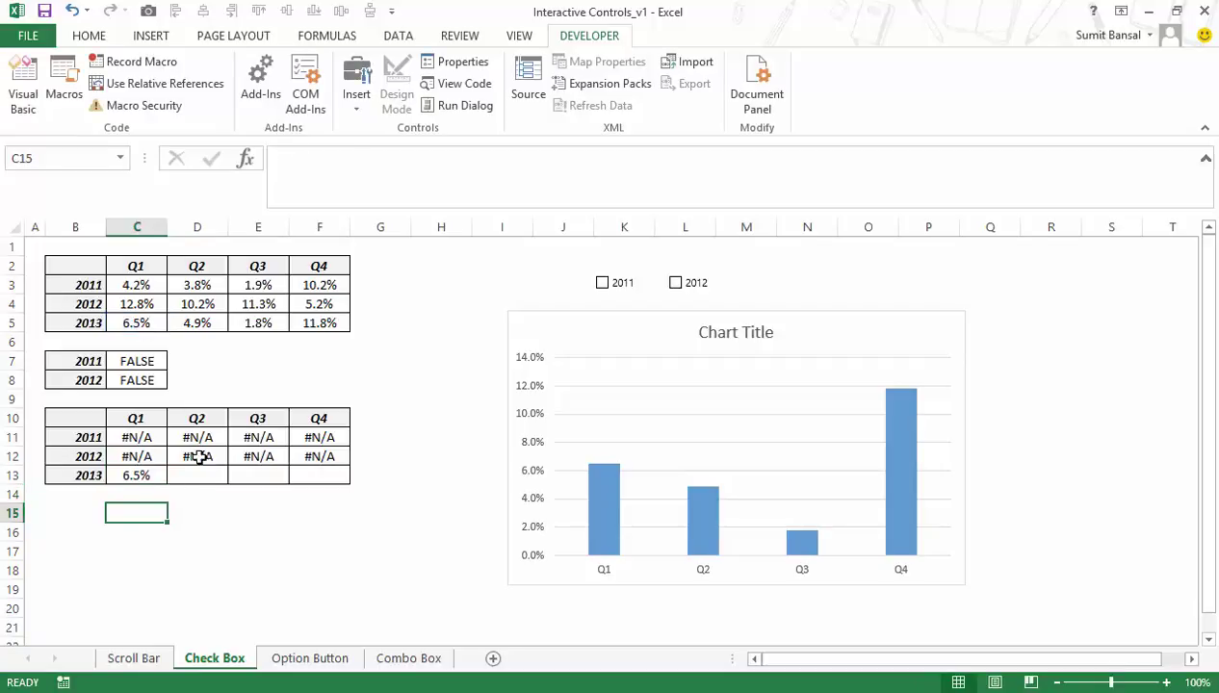
{"action": "left_click", "coordinate": [156, 474]}
{"action": "left_click_drag", "start_coordinate": [168, 482], "coordinate": [324, 474]}
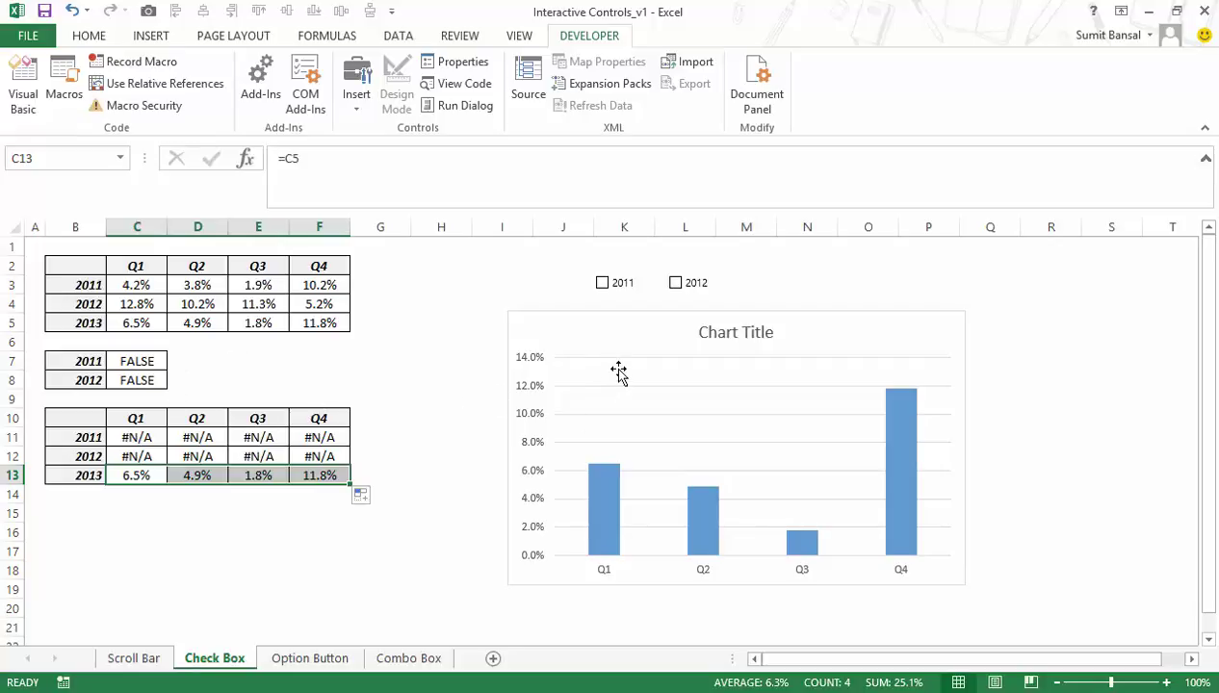
Replace the existing chart with a new 2-D clustered column chart of C13:F13, placed beneath the check boxes.
{"action": "left_click", "coordinate": [585, 319]}
{"action": "key", "text": "Delete"}
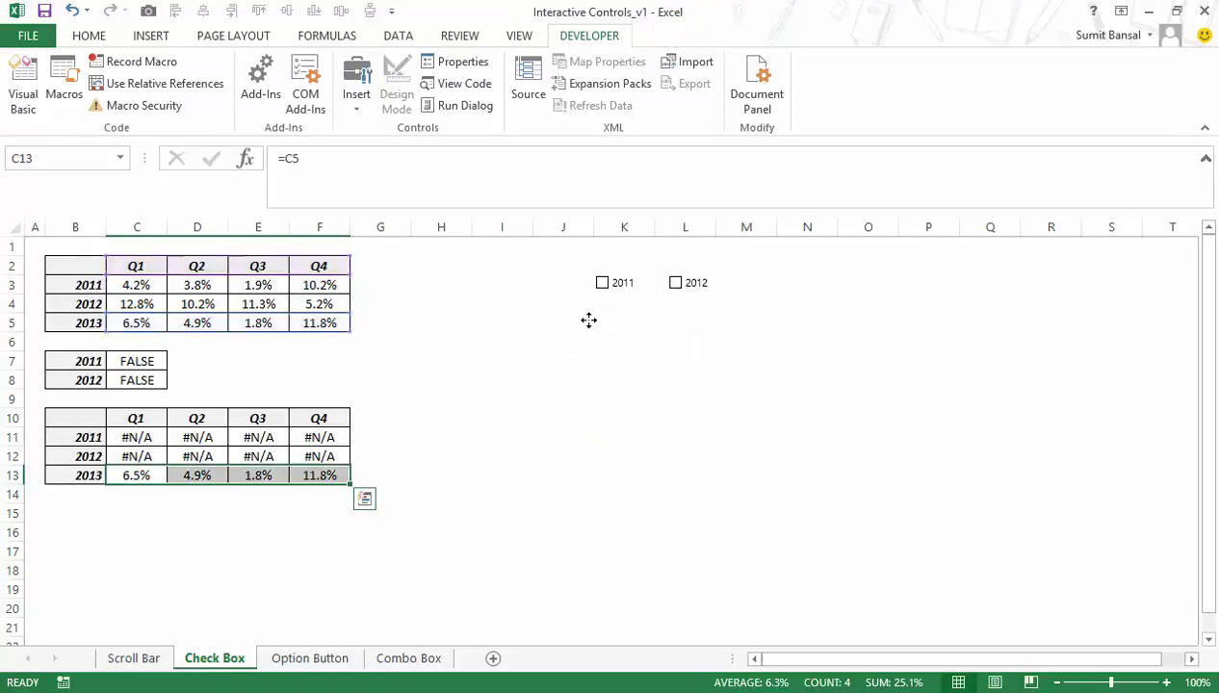
{"action": "left_click", "coordinate": [167, 39]}
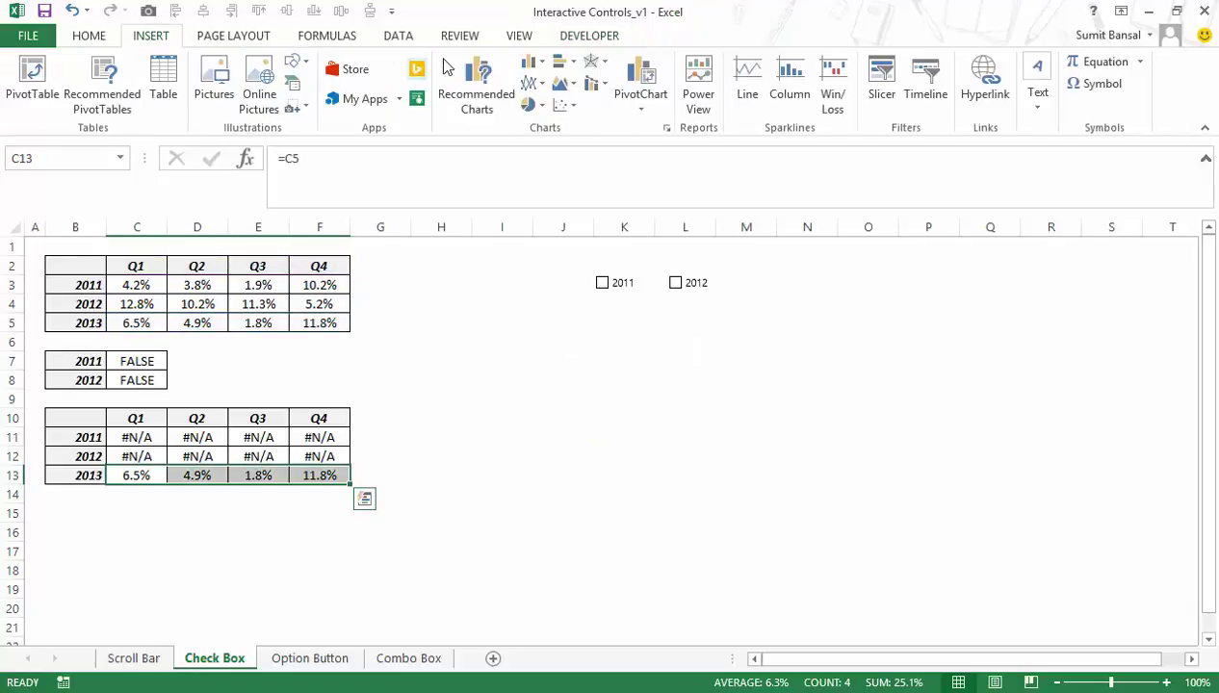
{"action": "left_click", "coordinate": [532, 64]}
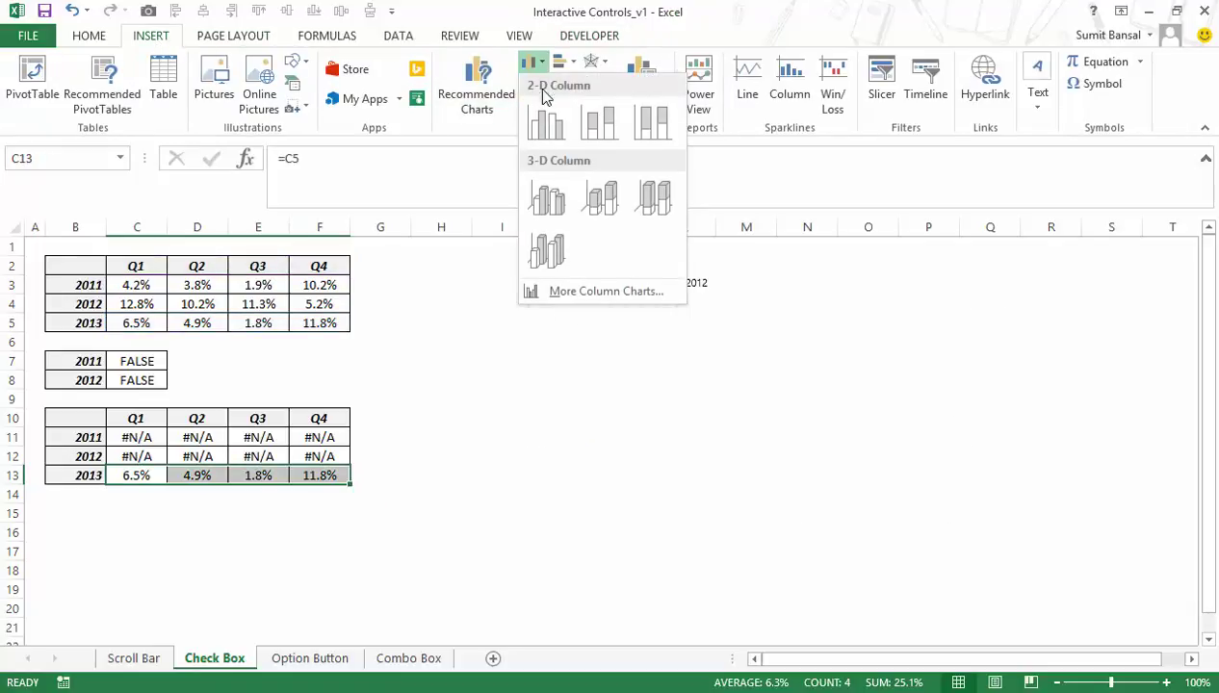
{"action": "left_click", "coordinate": [541, 133]}
{"action": "left_click_drag", "start_coordinate": [688, 316], "coordinate": [764, 321]}
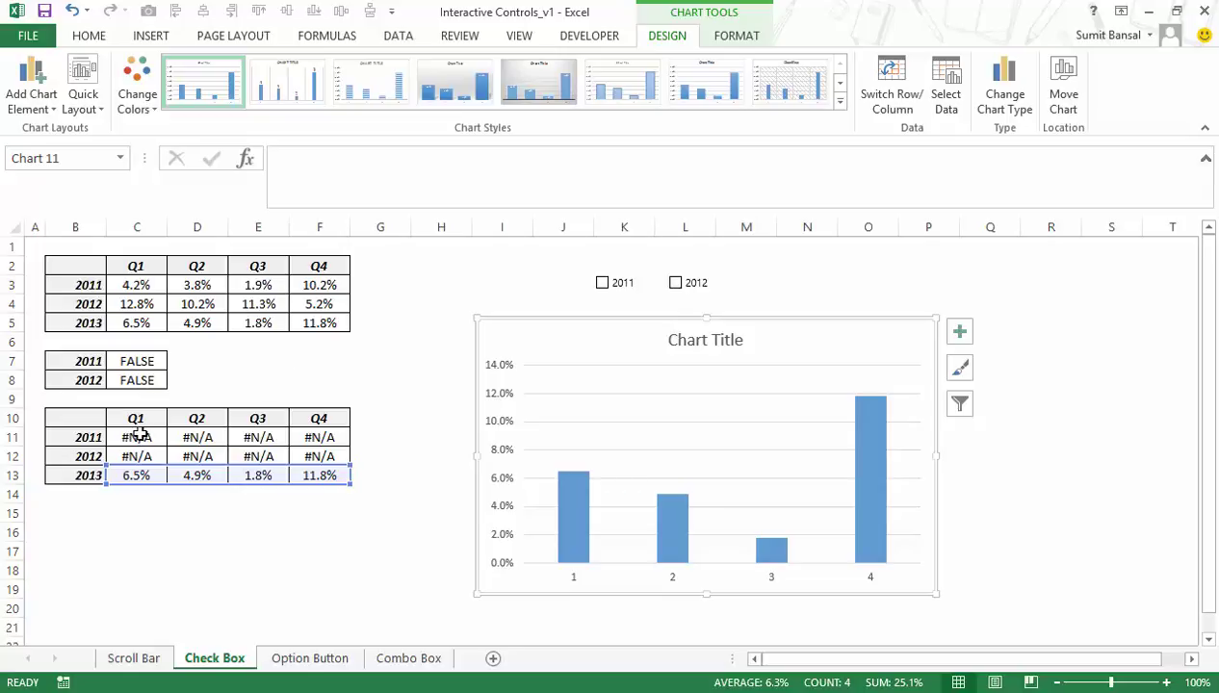
Tick both the 2011 and 2012 check boxes and paste C11:F12 into the chart as two additional series.
{"action": "left_click", "coordinate": [621, 283]}
{"action": "left_click", "coordinate": [676, 283]}
{"action": "left_click_drag", "start_coordinate": [159, 437], "coordinate": [321, 451]}
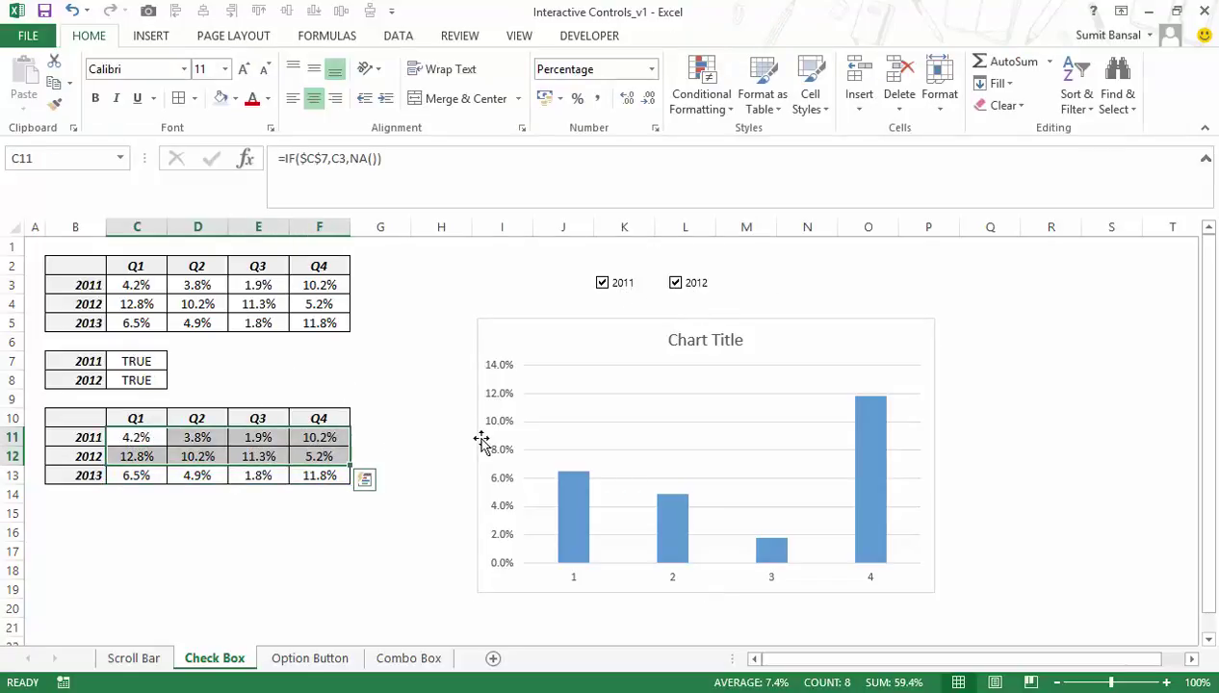
{"action": "key", "text": "ctrl+c"}
{"action": "key", "text": "Escape"}
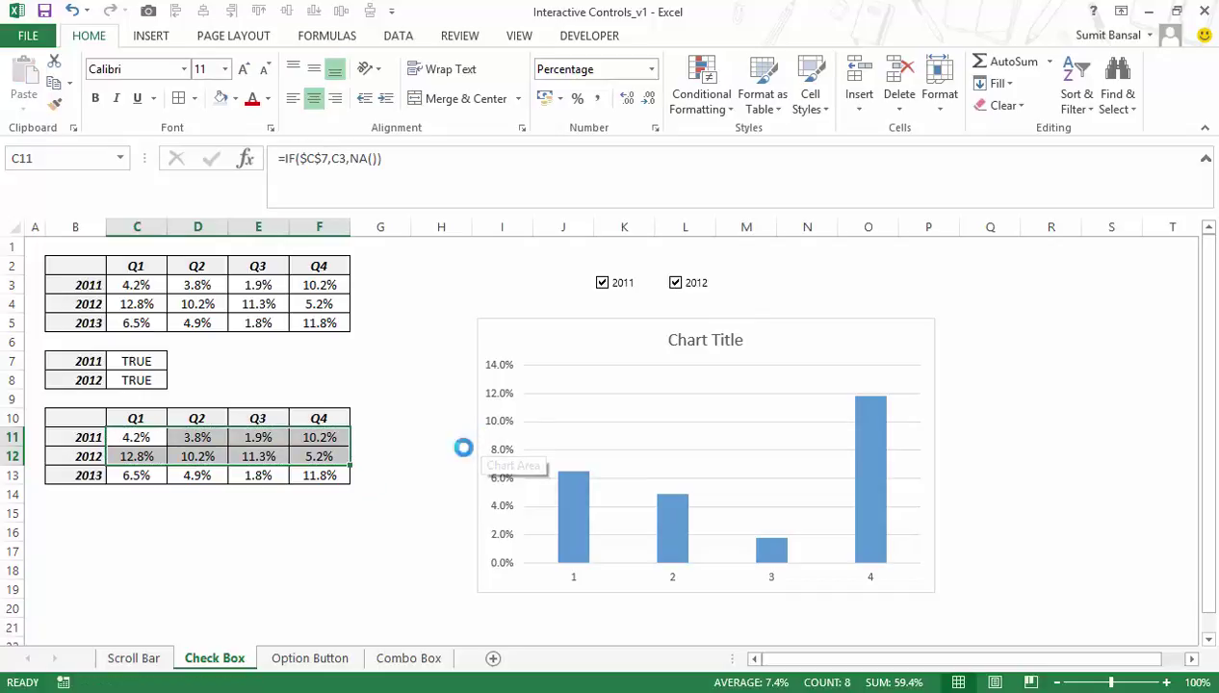
{"action": "key", "text": "ctrl+c"}
{"action": "left_click", "coordinate": [615, 430]}
{"action": "key", "text": "ctrl+v"}
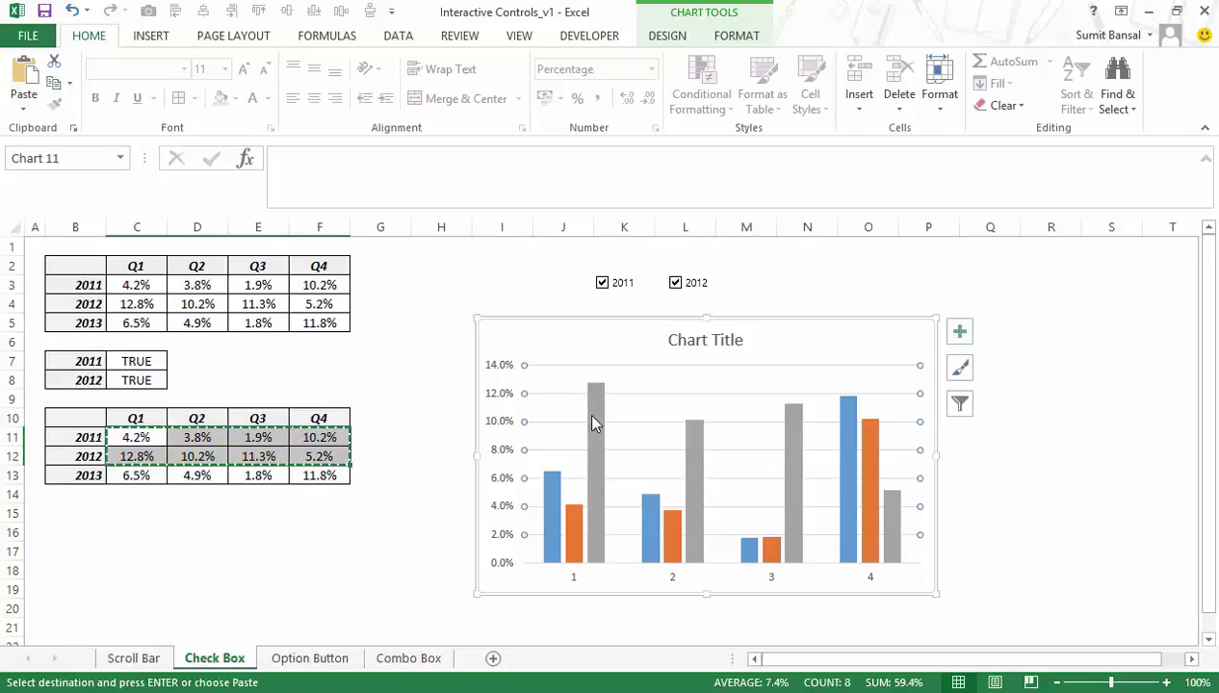
{"action": "mouse_move", "coordinate": [596, 402]}
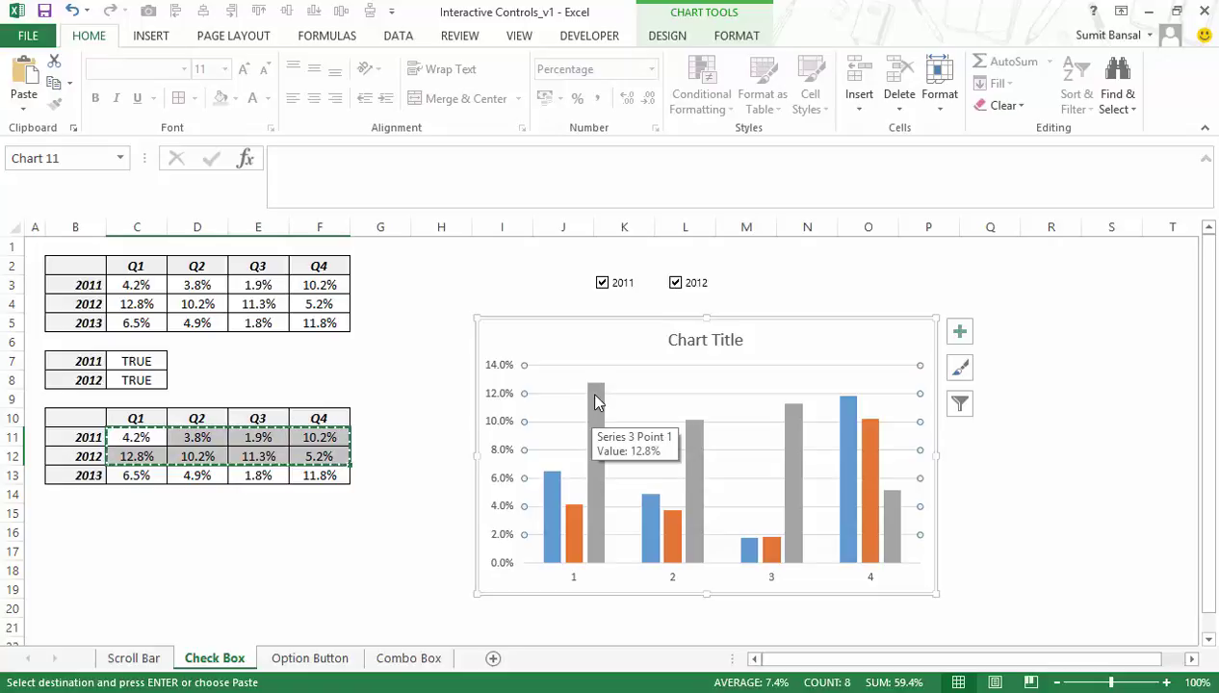
{"action": "left_click", "coordinate": [1040, 454]}
Open the series chart type settings from the orange 2011 columns and set Series2 and Series3 to Line.
{"action": "left_click", "coordinate": [575, 529]}
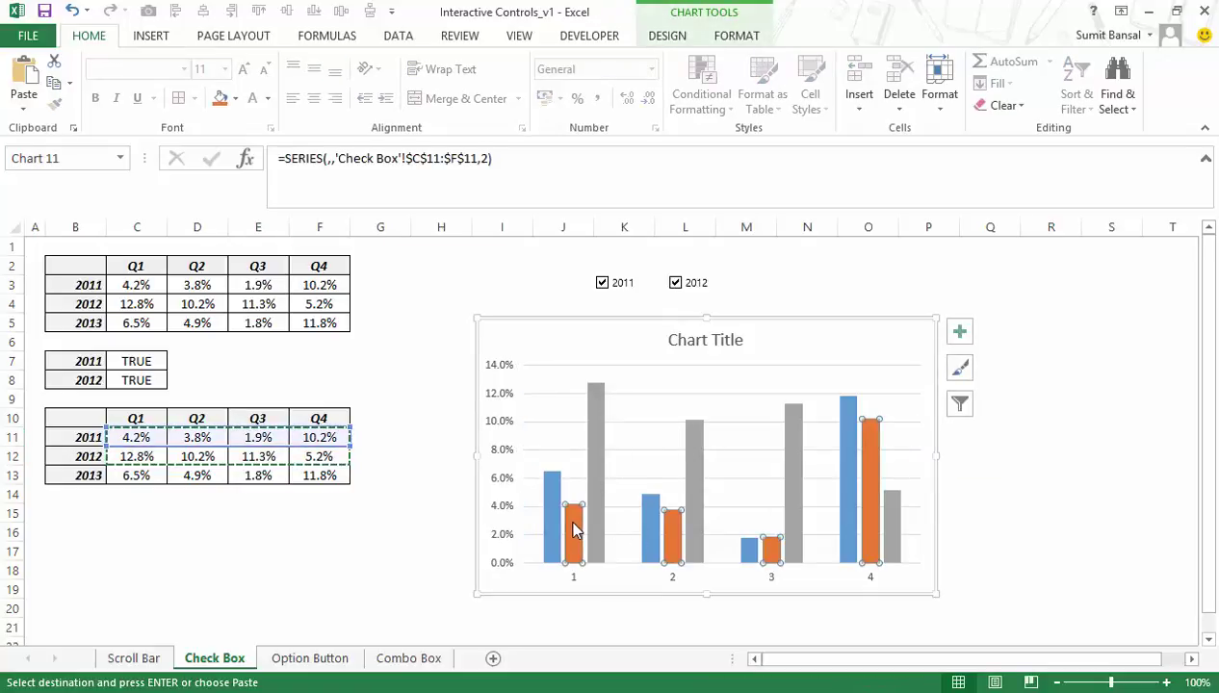
{"action": "right_click", "coordinate": [575, 528]}
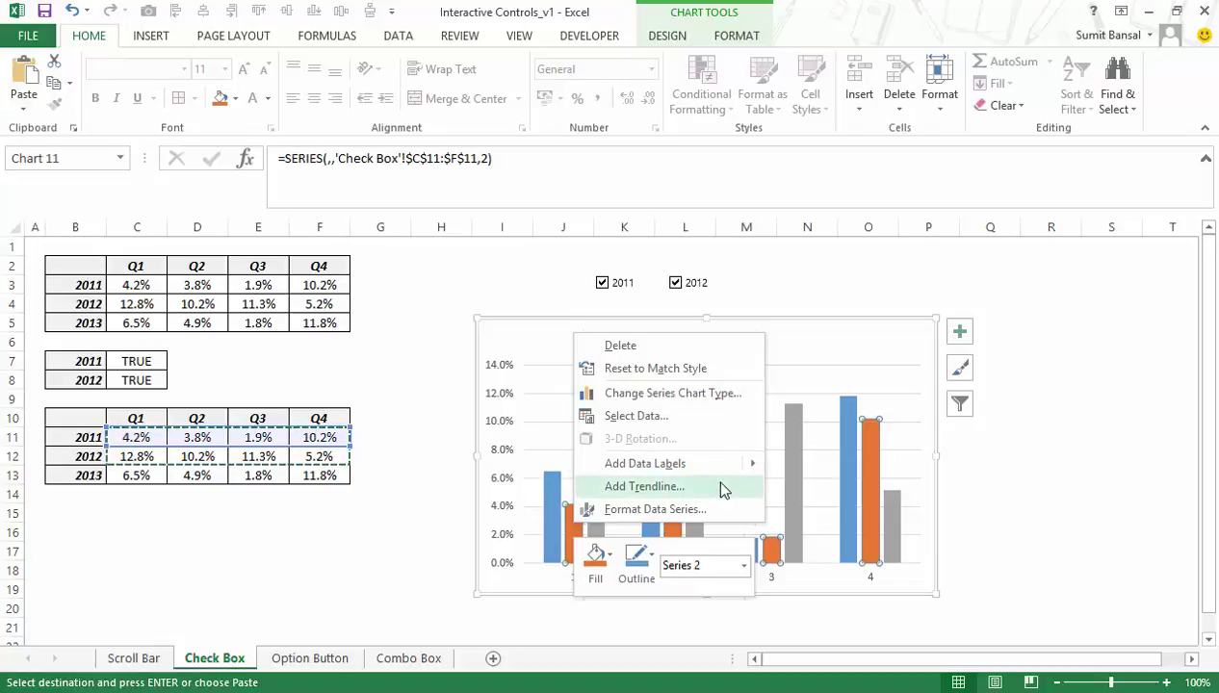
{"action": "mouse_move", "coordinate": [695, 462]}
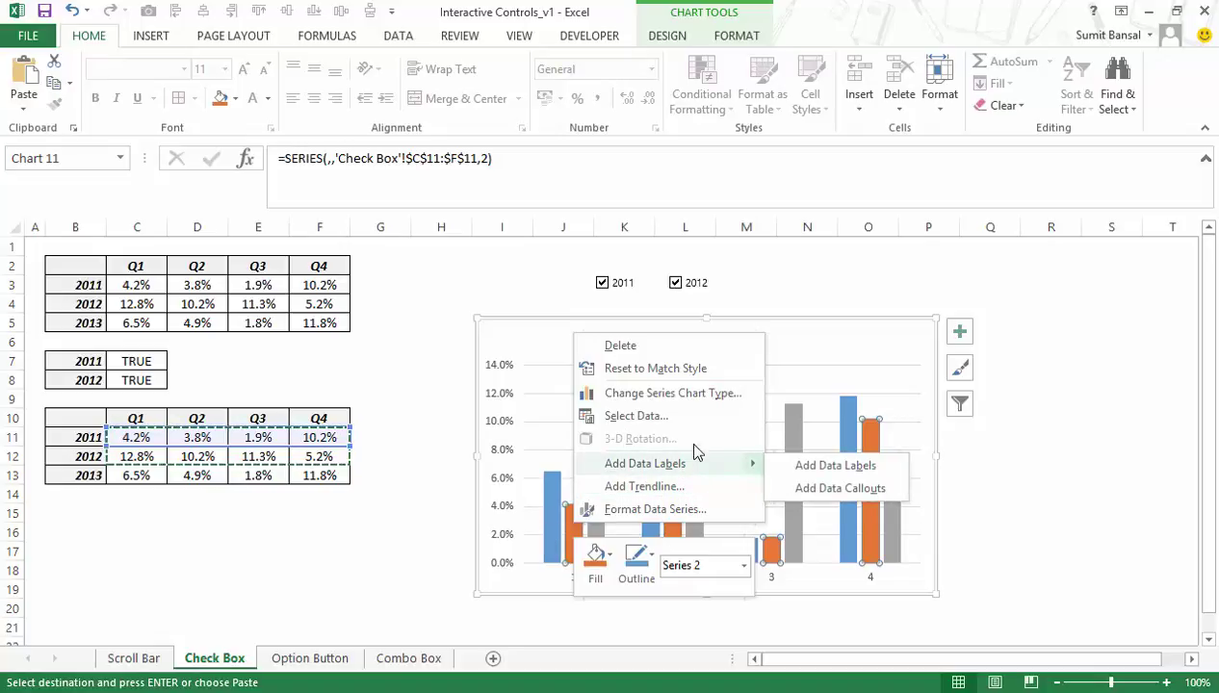
{"action": "left_click", "coordinate": [680, 394]}
{"action": "left_click_drag", "start_coordinate": [695, 37], "coordinate": [289, 55]}
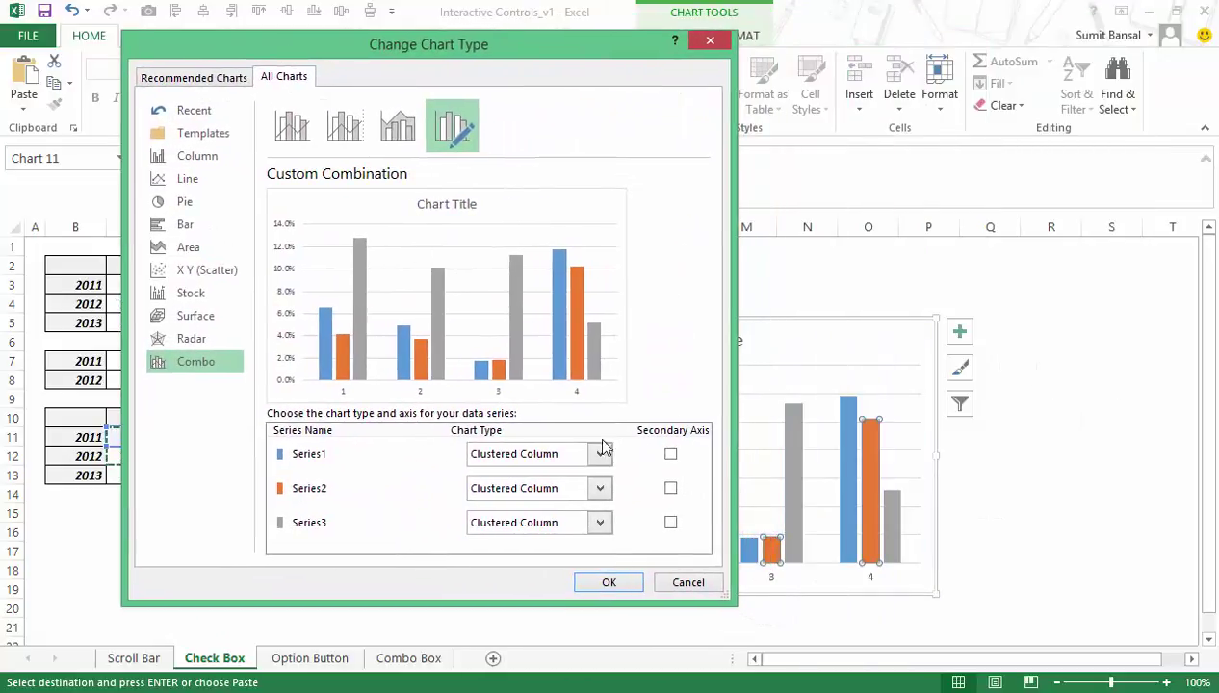
{"action": "left_click", "coordinate": [602, 489]}
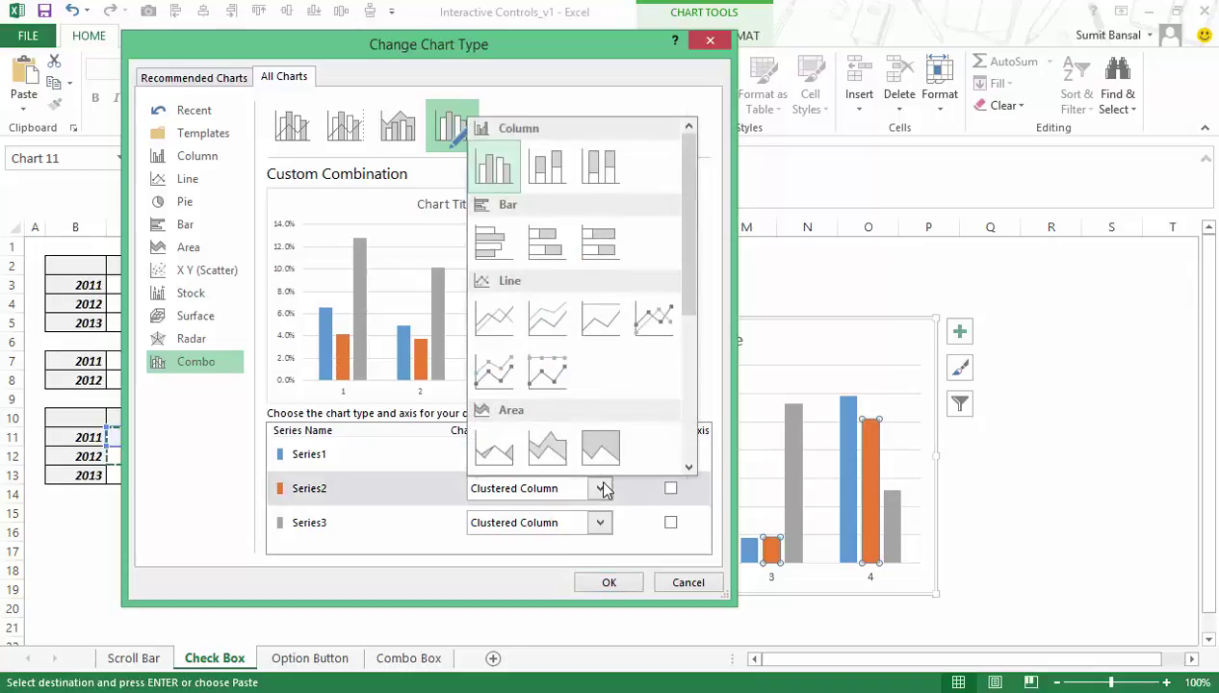
{"action": "left_click", "coordinate": [496, 320]}
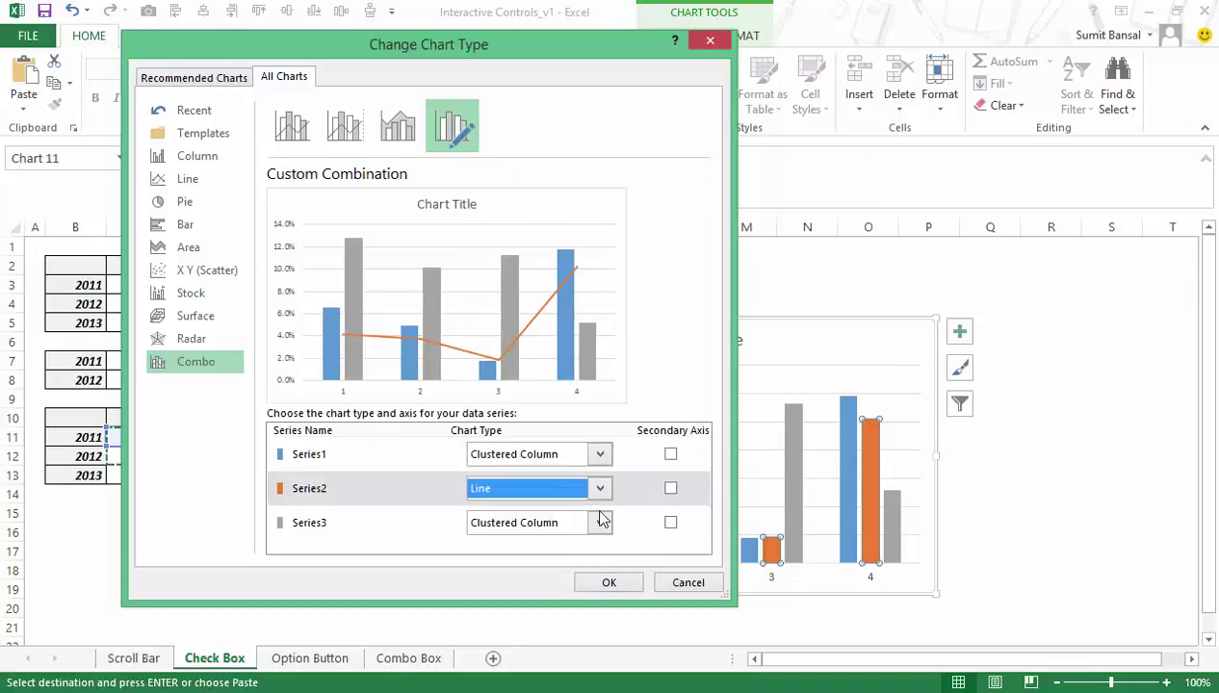
{"action": "left_click", "coordinate": [602, 525]}
{"action": "left_click", "coordinate": [493, 354]}
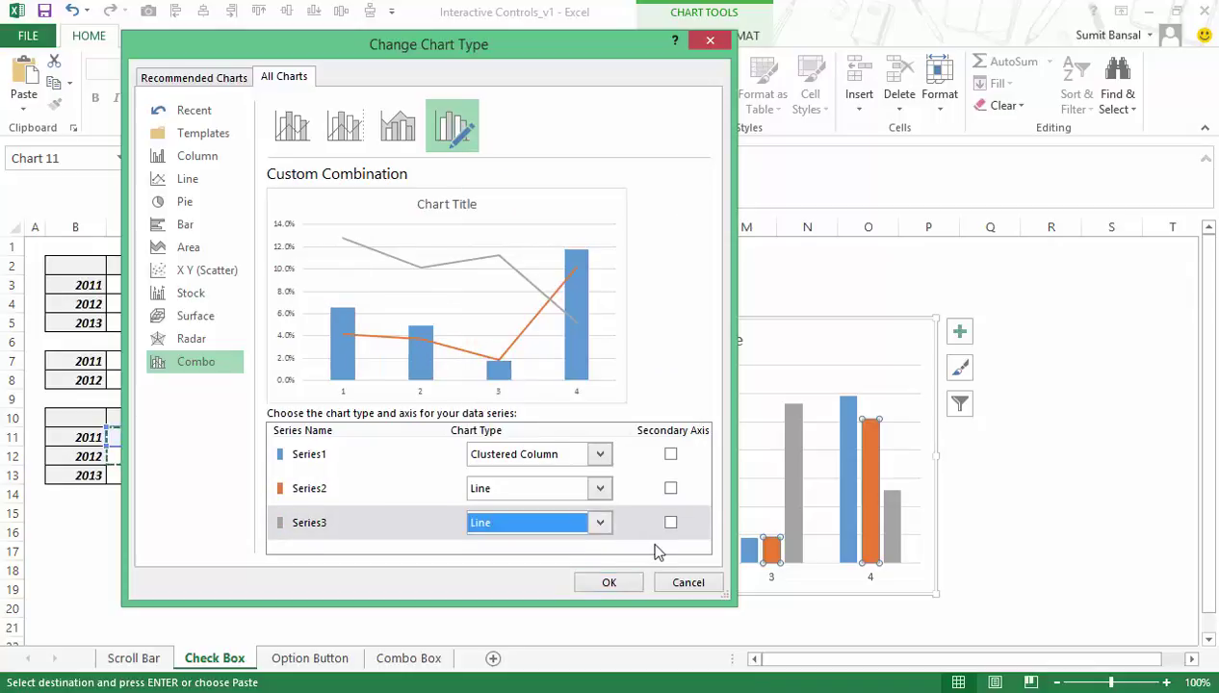
Switch Series2 and Series3 to Line with Markers and apply the combination chart.
{"action": "left_click", "coordinate": [605, 495]}
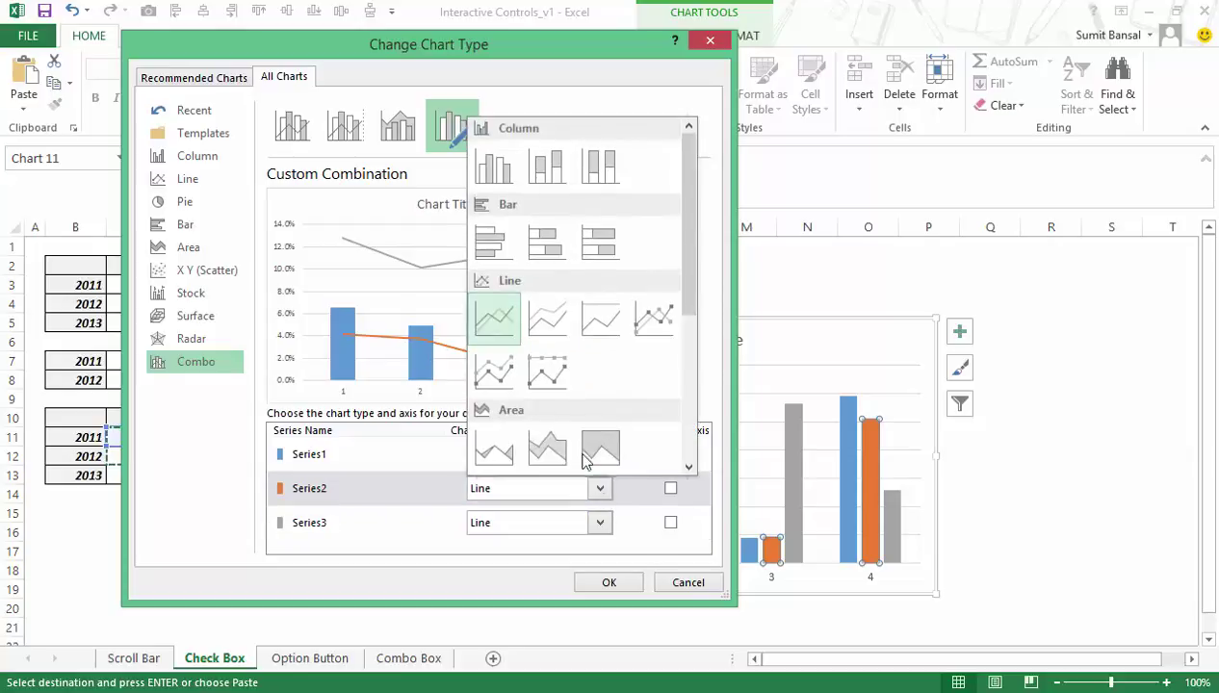
{"action": "left_click", "coordinate": [650, 319]}
{"action": "left_click", "coordinate": [602, 523]}
{"action": "left_click", "coordinate": [651, 351]}
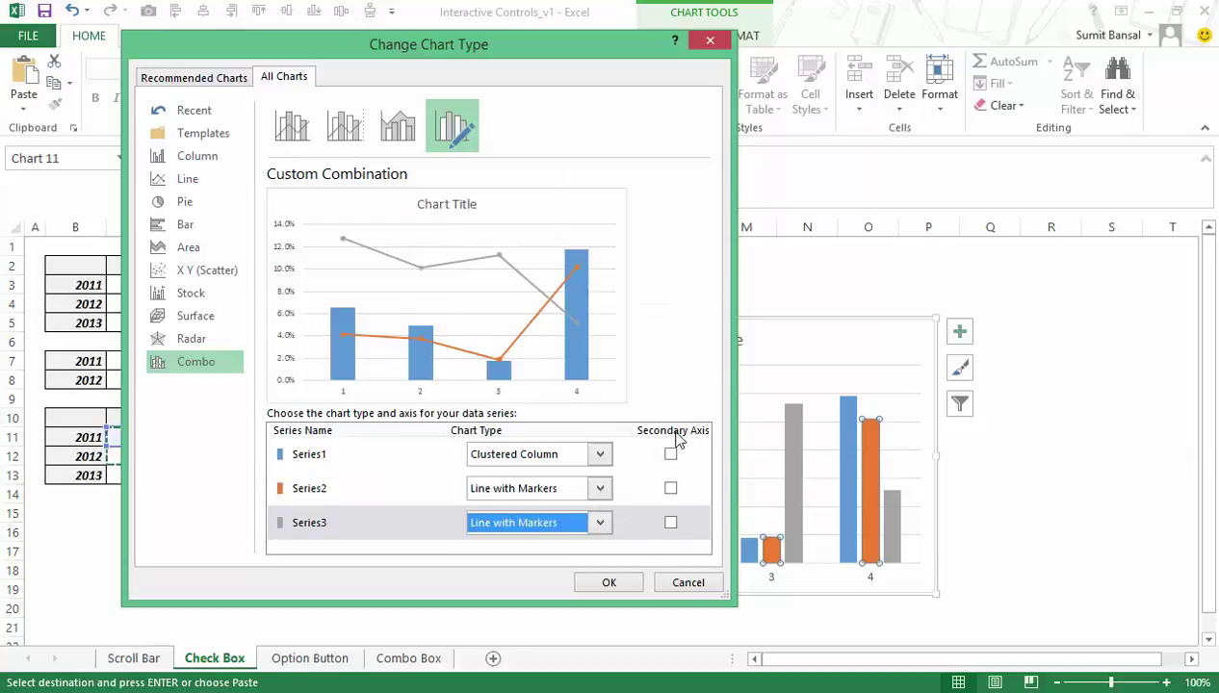
{"action": "left_click", "coordinate": [609, 583]}
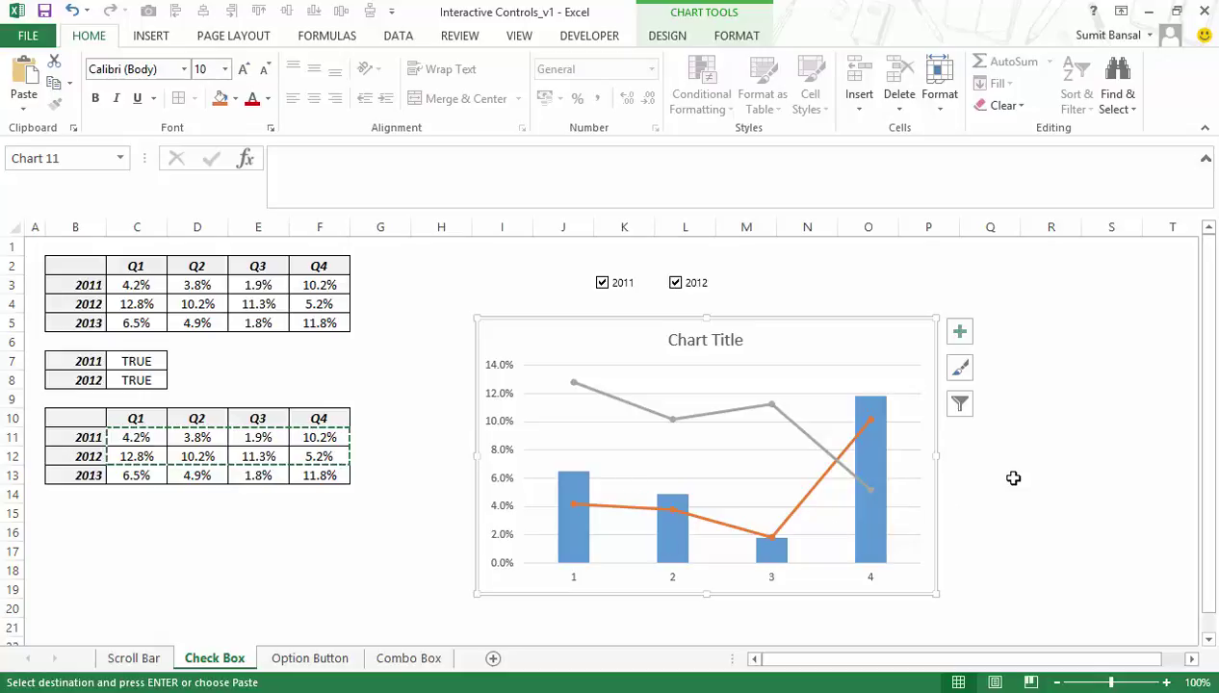
Select the 2011 and 2012 check boxes together and move them to just above the chart, roughly centred over its title.
{"action": "right_click", "coordinate": [626, 282]}
{"action": "key", "text": "Escape"}
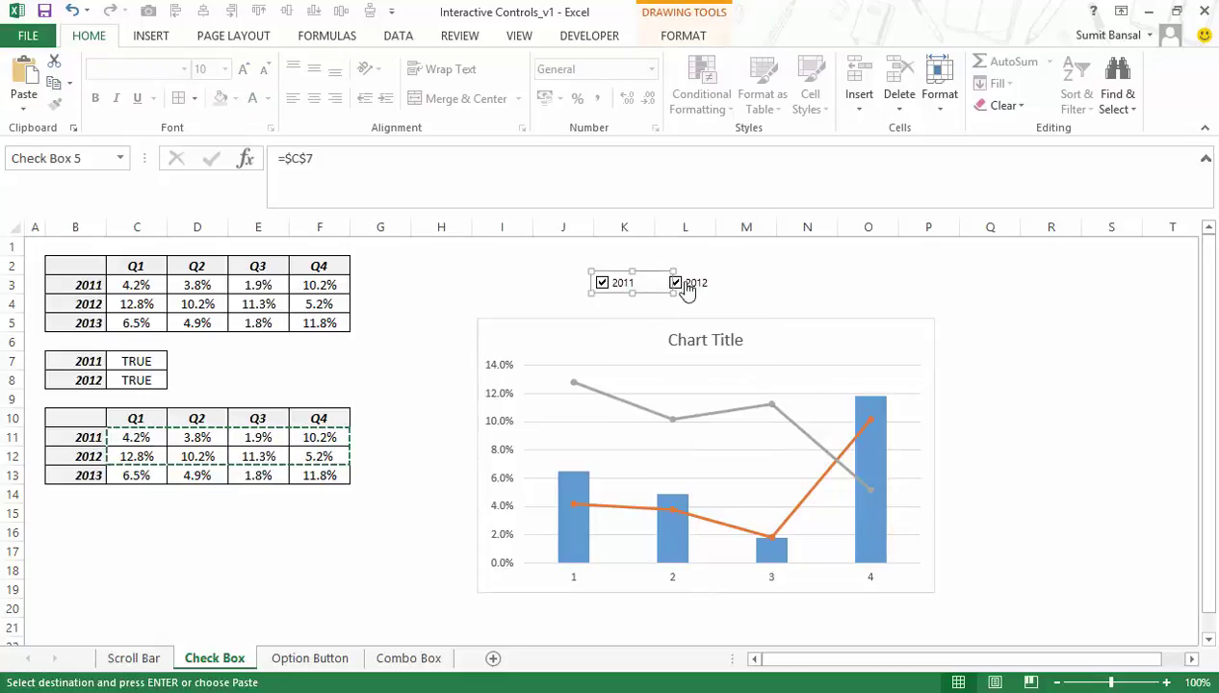
{"action": "left_click", "coordinate": [685, 289], "text": "ctrl"}
{"action": "left_click_drag", "start_coordinate": [717, 316], "coordinate": [731, 315]}
{"action": "key", "text": "Escape"}
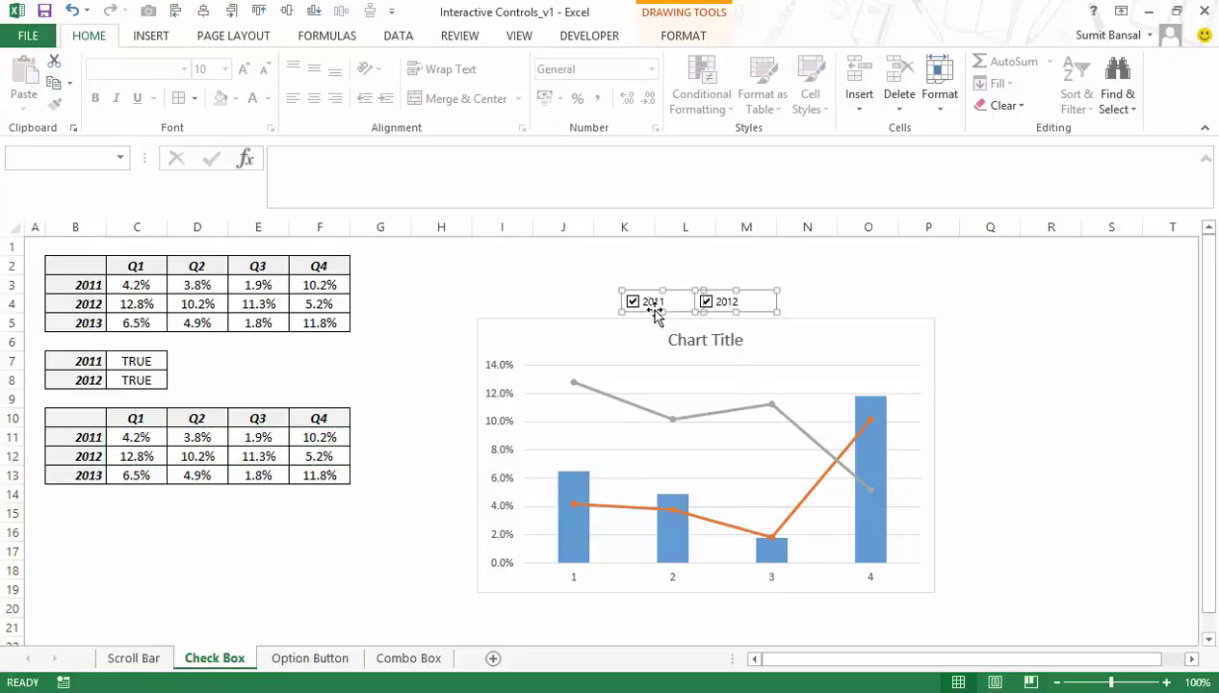
{"action": "left_click", "coordinate": [968, 361]}
Untick the 2011 and 2012 check boxes, then toggle 2011 on and off to test the chart's line series.
{"action": "left_click", "coordinate": [633, 302]}
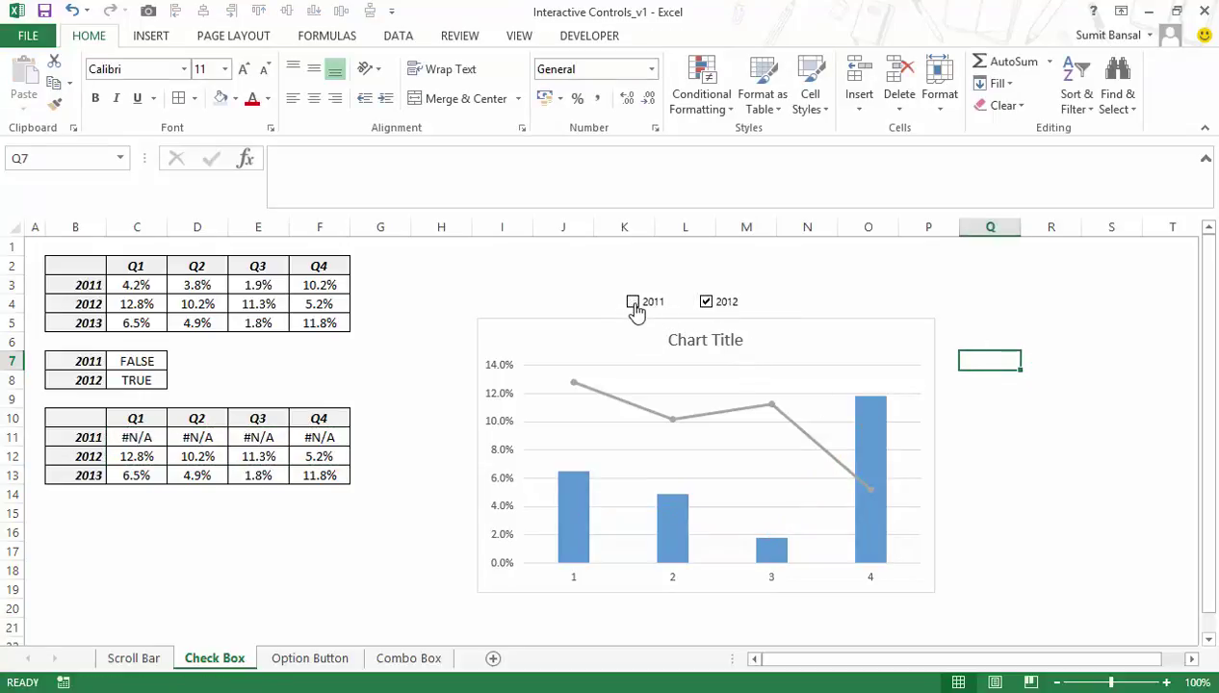
{"action": "left_click_drag", "start_coordinate": [125, 436], "coordinate": [323, 436]}
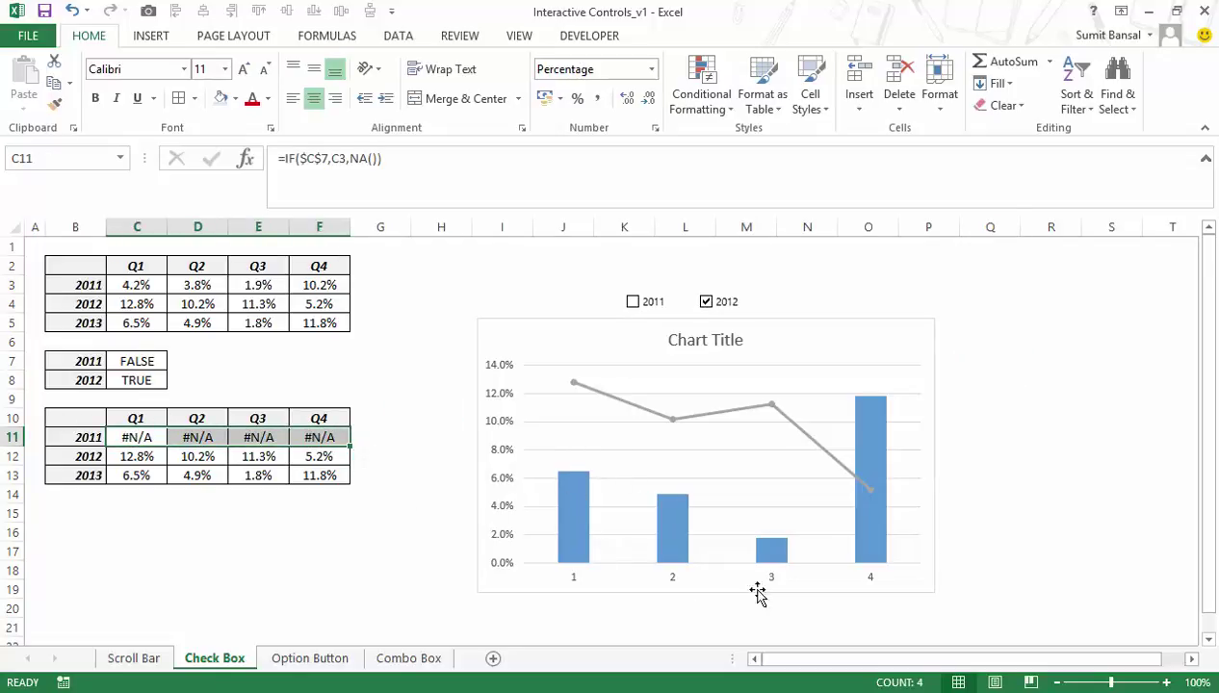
{"action": "left_click", "coordinate": [710, 304]}
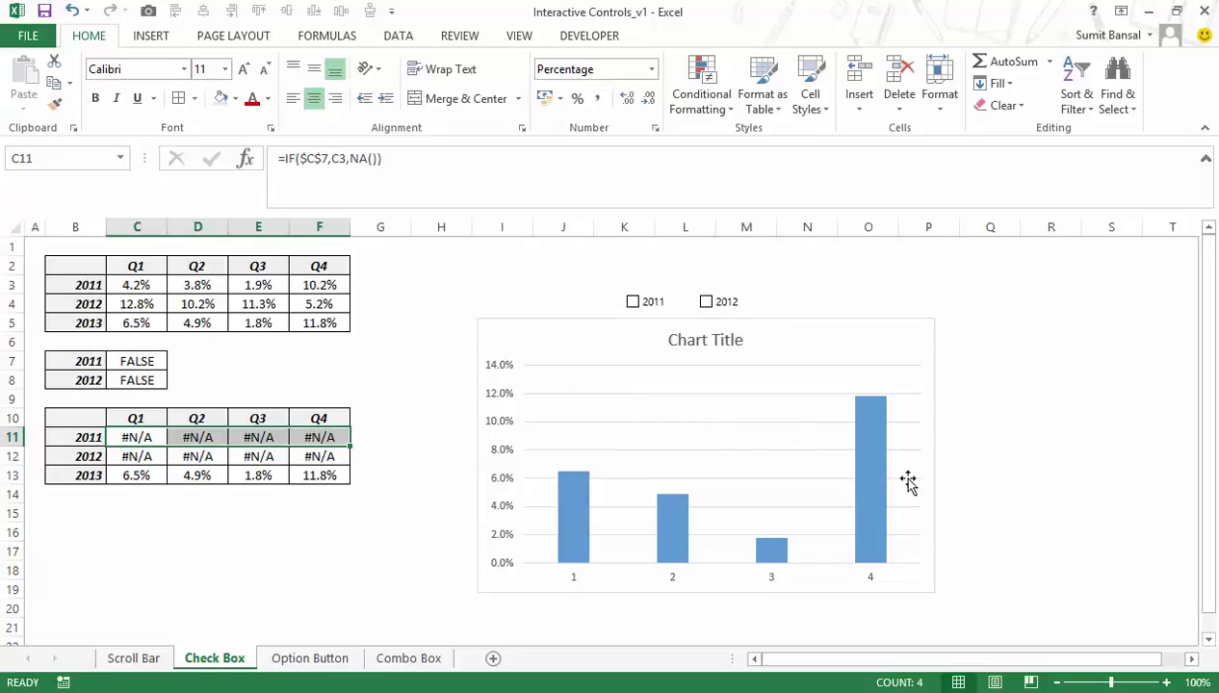
{"action": "left_click", "coordinate": [643, 314]}
{"action": "left_click", "coordinate": [645, 315]}
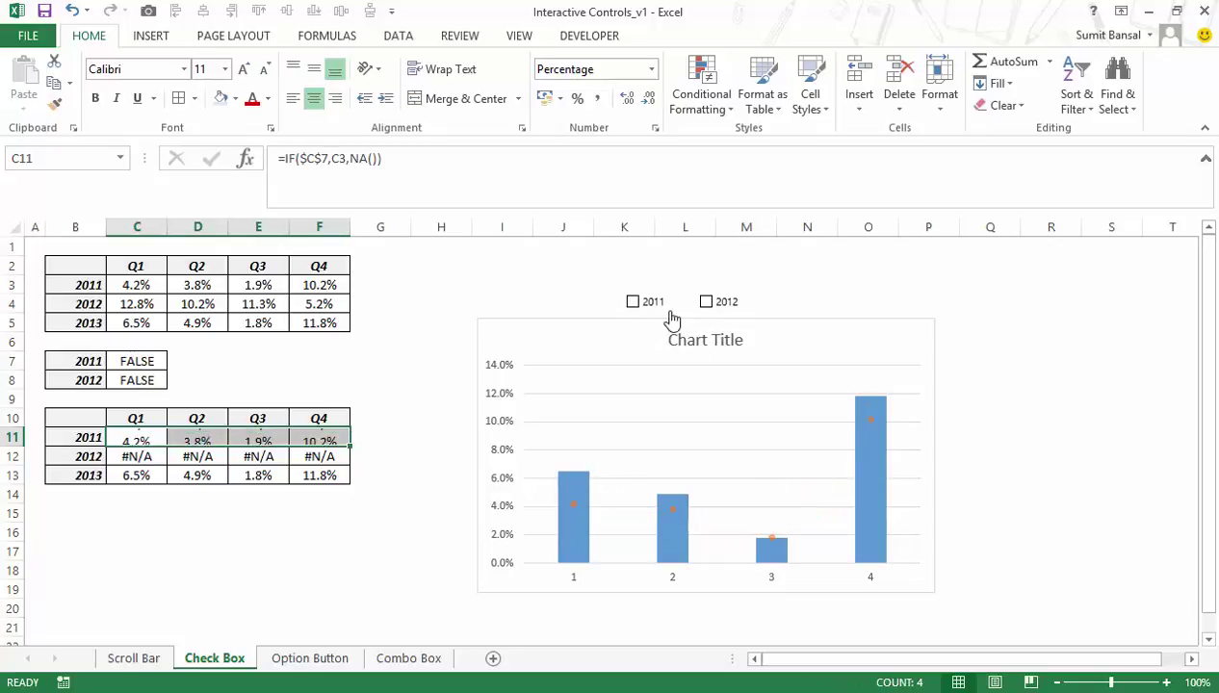
Toggle the 2012 check box on and off to test the chart's 2012 line.
{"action": "left_click", "coordinate": [709, 315]}
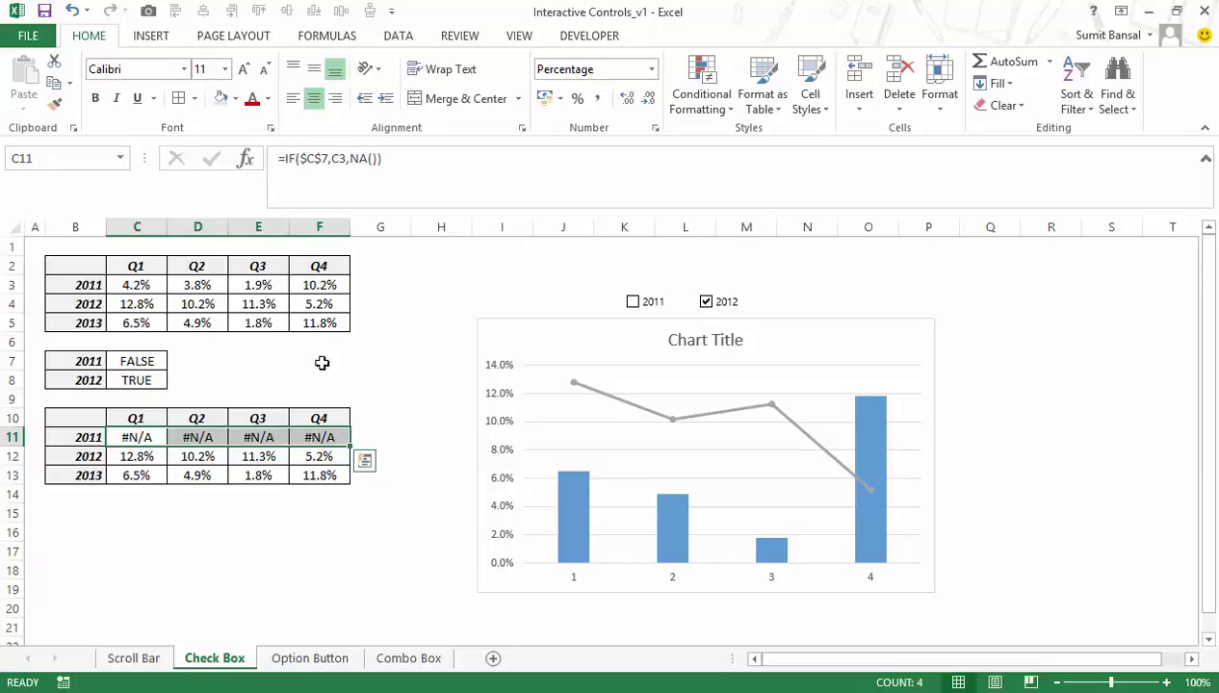
{"action": "left_click", "coordinate": [714, 306]}
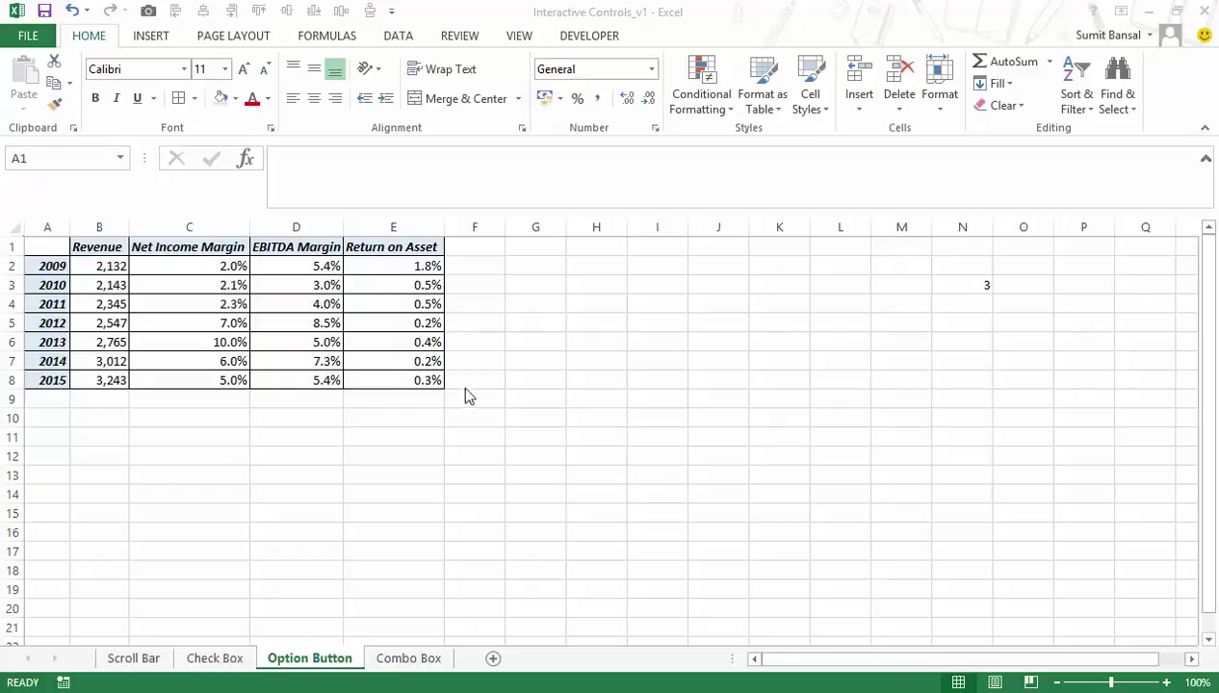
{"action": "left_click", "coordinate": [55, 417]}
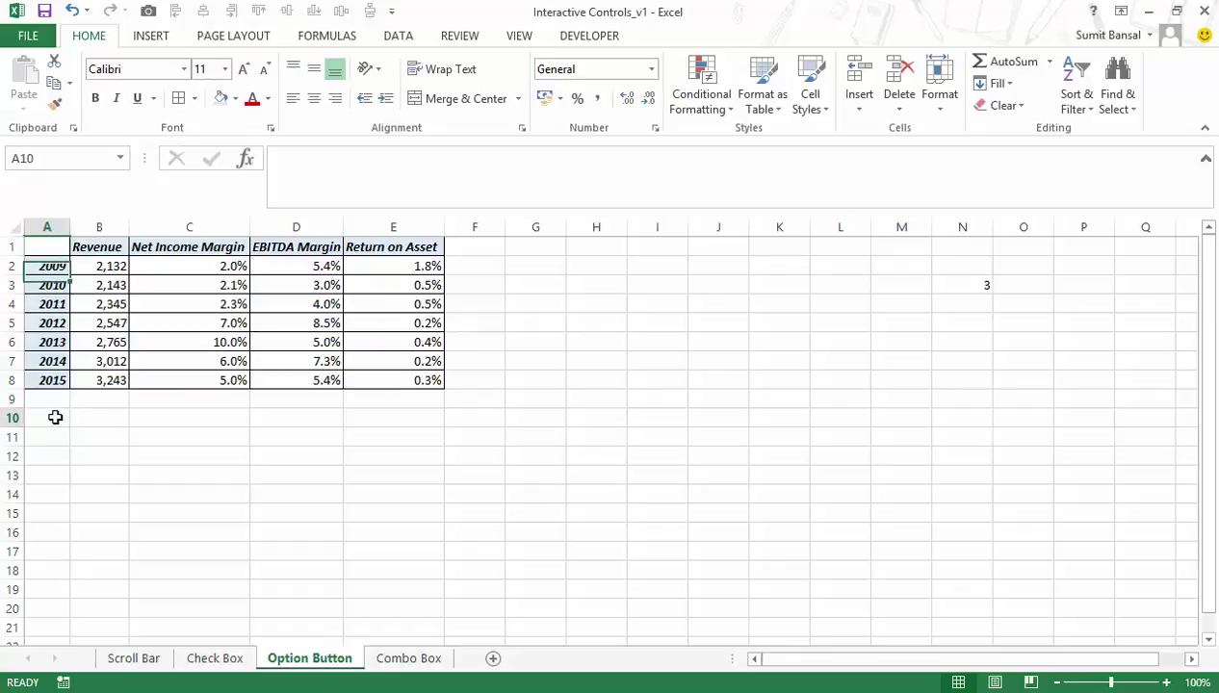
{"action": "left_click_drag", "start_coordinate": [174, 250], "coordinate": [294, 249]}
{"action": "left_click", "coordinate": [55, 420]}
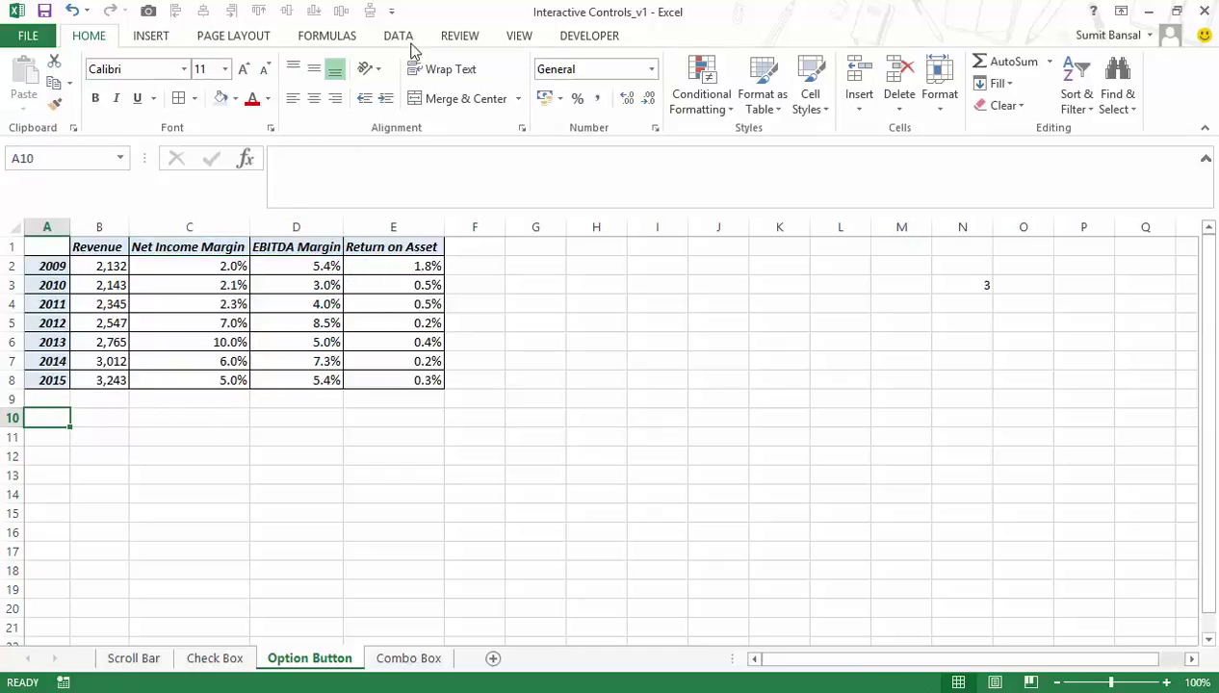
Draw an option button form control across about G4:H4 on the Option Button sheet and clear cell N3.
{"action": "left_click", "coordinate": [582, 37]}
{"action": "left_click", "coordinate": [352, 103]}
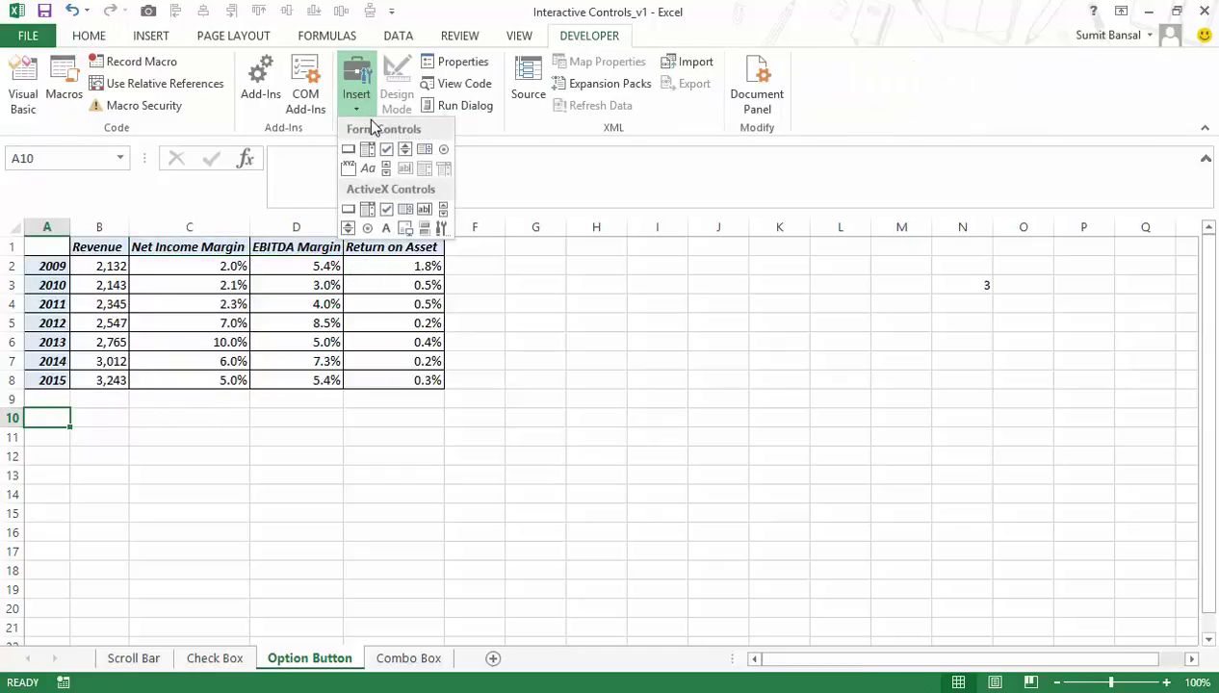
{"action": "left_click", "coordinate": [446, 151]}
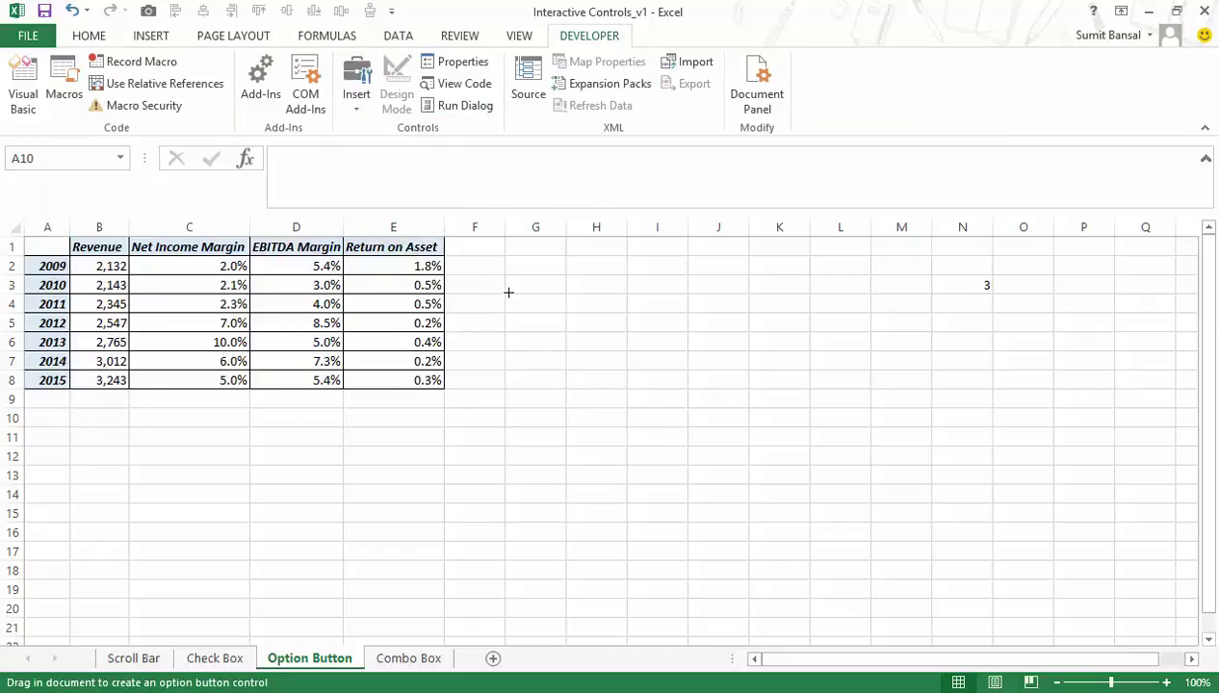
{"action": "left_click_drag", "start_coordinate": [508, 293], "coordinate": [613, 314]}
{"action": "left_click", "coordinate": [965, 287]}
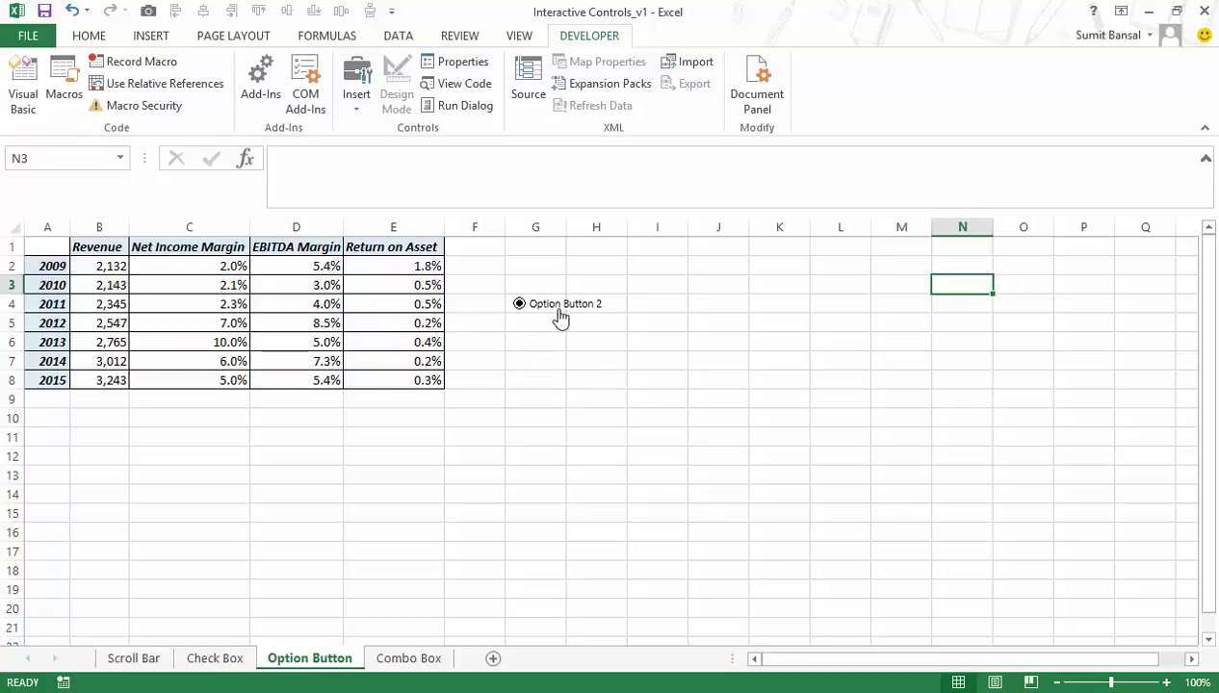
Duplicate the option button twice and place the copies below the original, stacked in one column.
{"action": "right_click", "coordinate": [543, 309]}
{"action": "key", "text": "Escape"}
{"action": "key", "text": "ctrl+d"}
{"action": "key", "text": "ctrl+d"}
{"action": "left_click_drag", "start_coordinate": [563, 351], "coordinate": [540, 395]}
{"action": "left_click", "coordinate": [547, 322]}
{"action": "right_click", "coordinate": [552, 332]}
{"action": "key", "text": "Escape"}
{"action": "left_click_drag", "start_coordinate": [546, 332], "coordinate": [529, 350]}
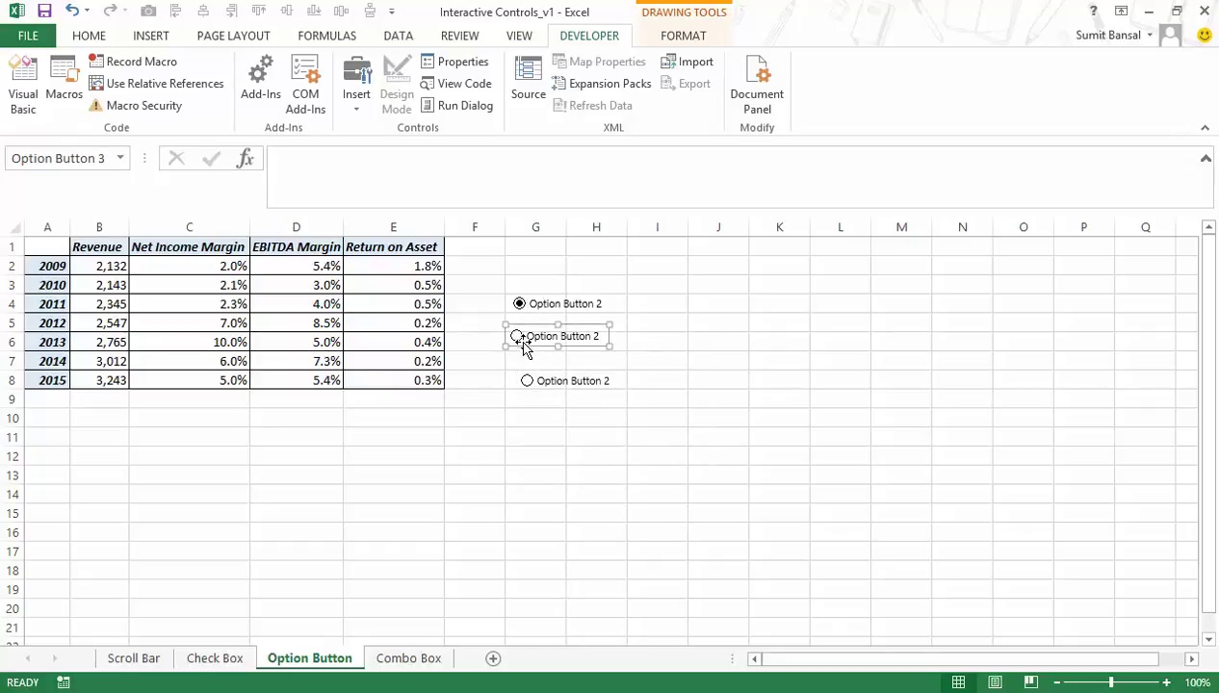
Choose the second option button, then the third, to test how the group responds.
{"action": "key", "text": "Escape"}
{"action": "left_click", "coordinate": [518, 338]}
{"action": "left_click", "coordinate": [528, 383]}
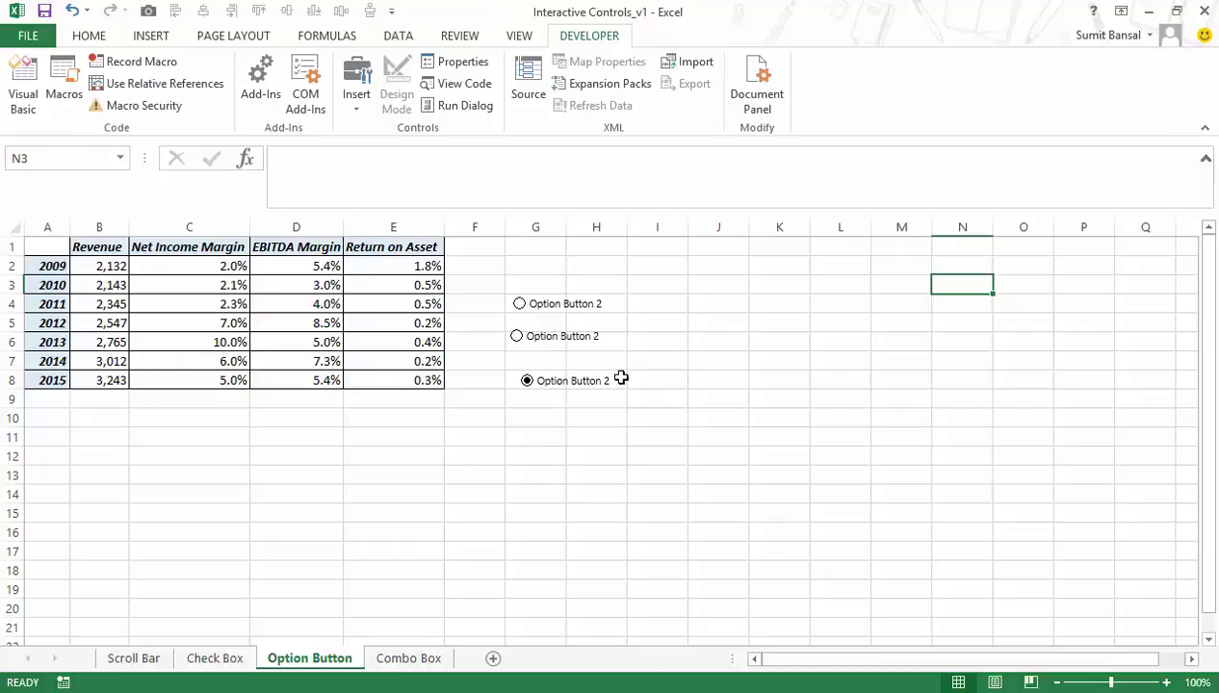
Move the third option button slightly up and left and nudge the first one left to line up the group.
{"action": "right_click", "coordinate": [547, 381]}
{"action": "key", "text": "Escape"}
{"action": "left_click_drag", "start_coordinate": [546, 393], "coordinate": [535, 379]}
{"action": "left_click", "coordinate": [522, 308], "text": "ctrl"}
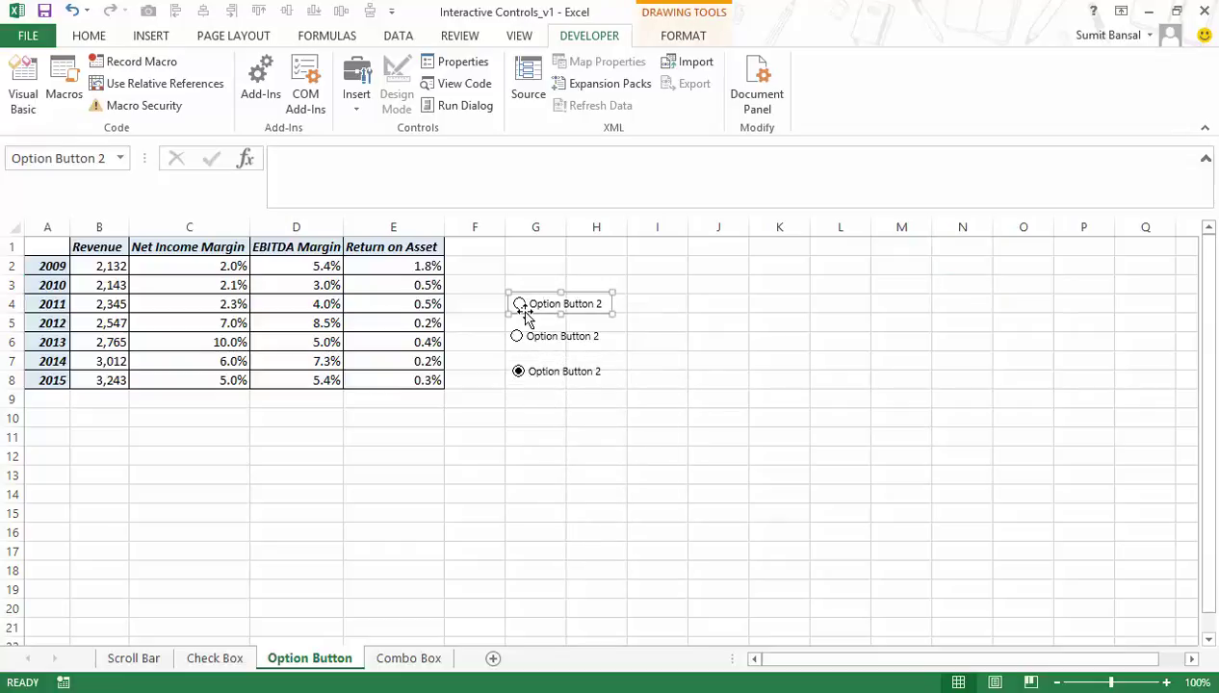
{"action": "left_click_drag", "start_coordinate": [521, 312], "coordinate": [517, 313]}
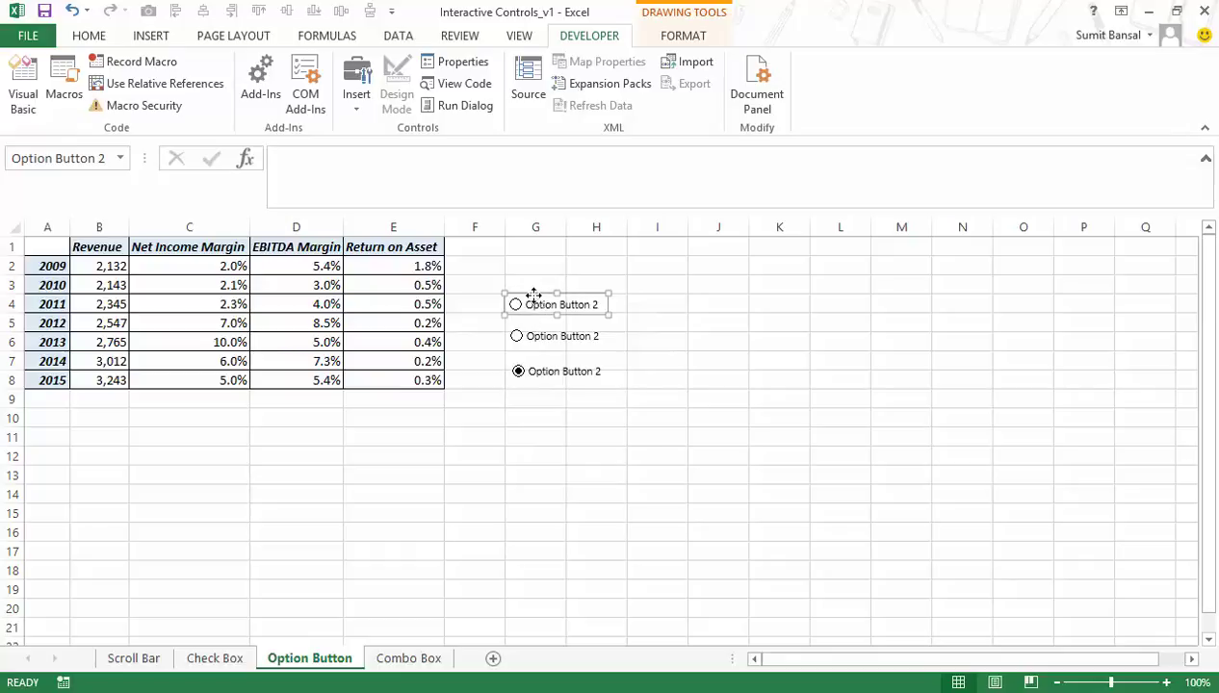
Link the first option button to cell $B$10 through its control format settings.
{"action": "right_click", "coordinate": [531, 301]}
{"action": "left_click", "coordinate": [608, 474]}
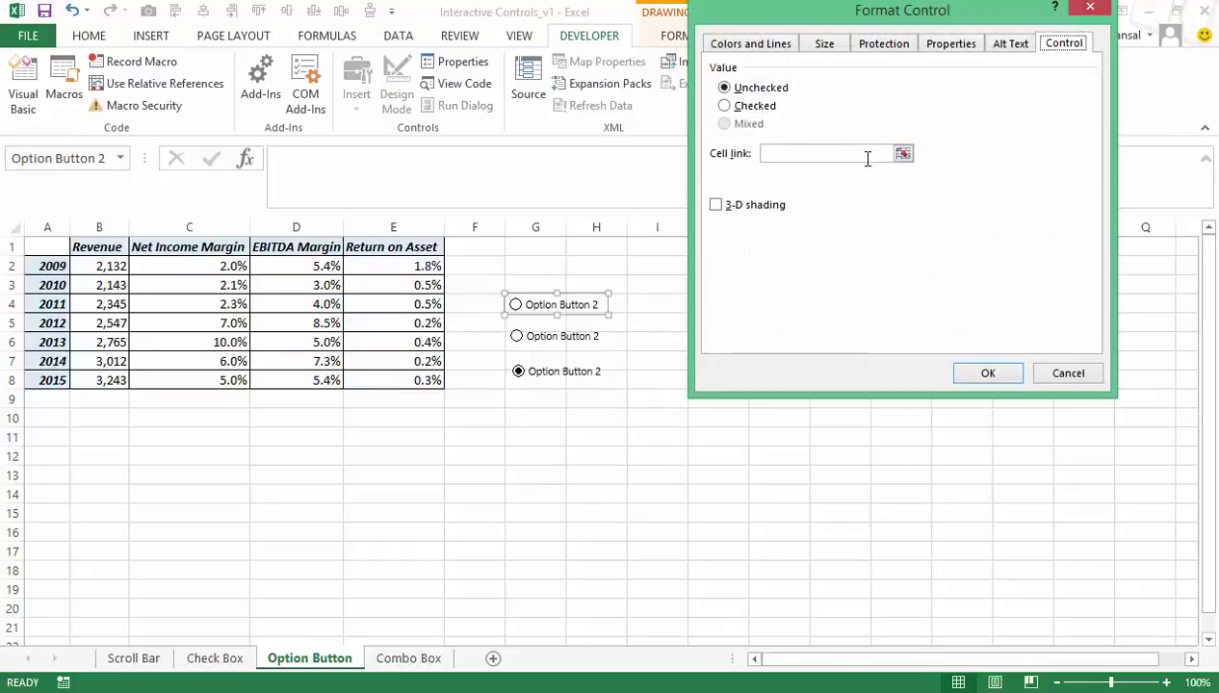
{"action": "left_click", "coordinate": [902, 154]}
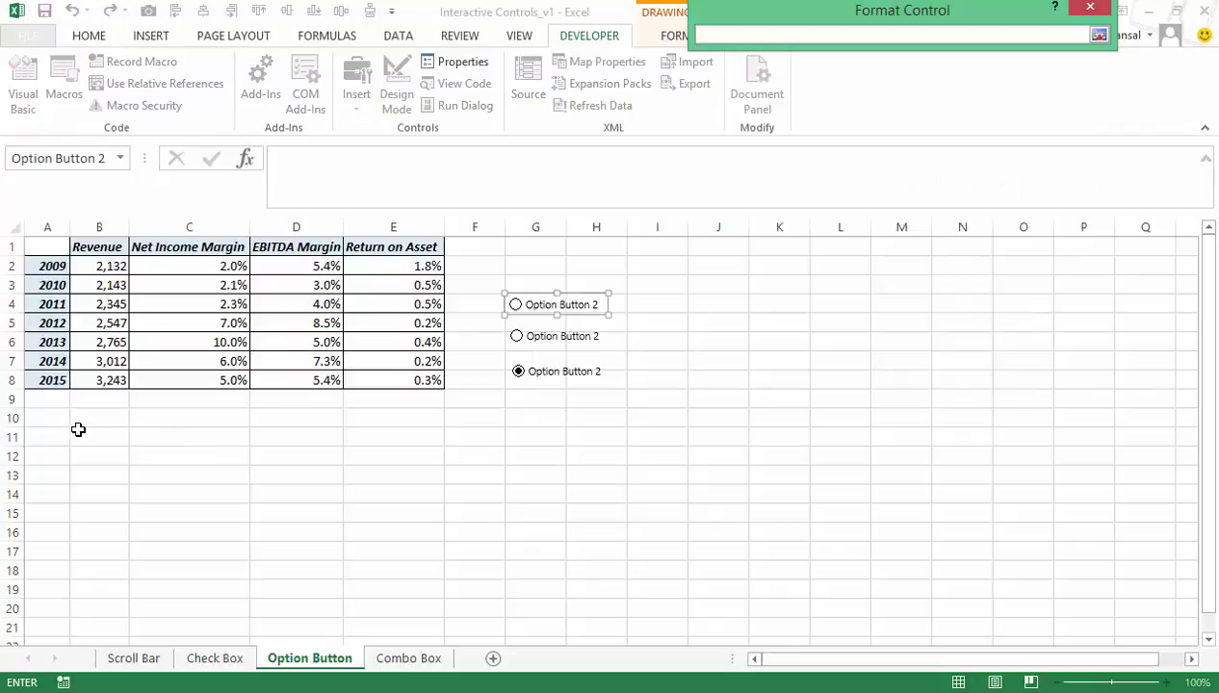
{"action": "left_click", "coordinate": [101, 421]}
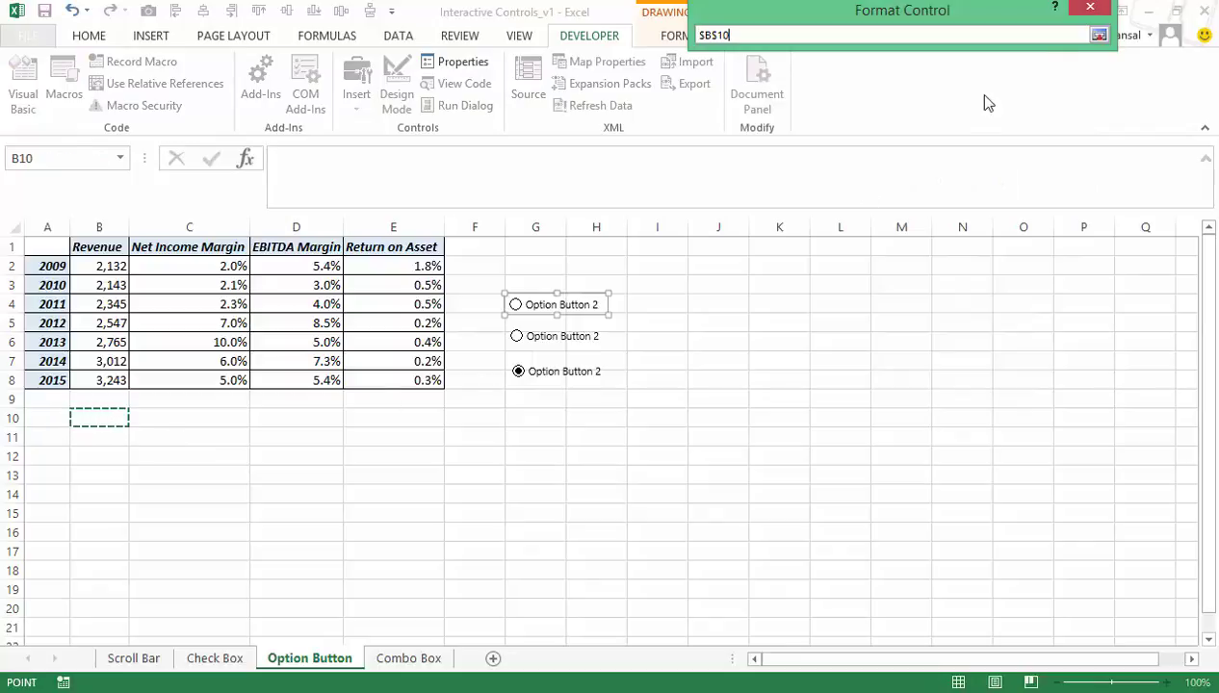
{"action": "left_click", "coordinate": [1099, 35]}
{"action": "left_click", "coordinate": [968, 376]}
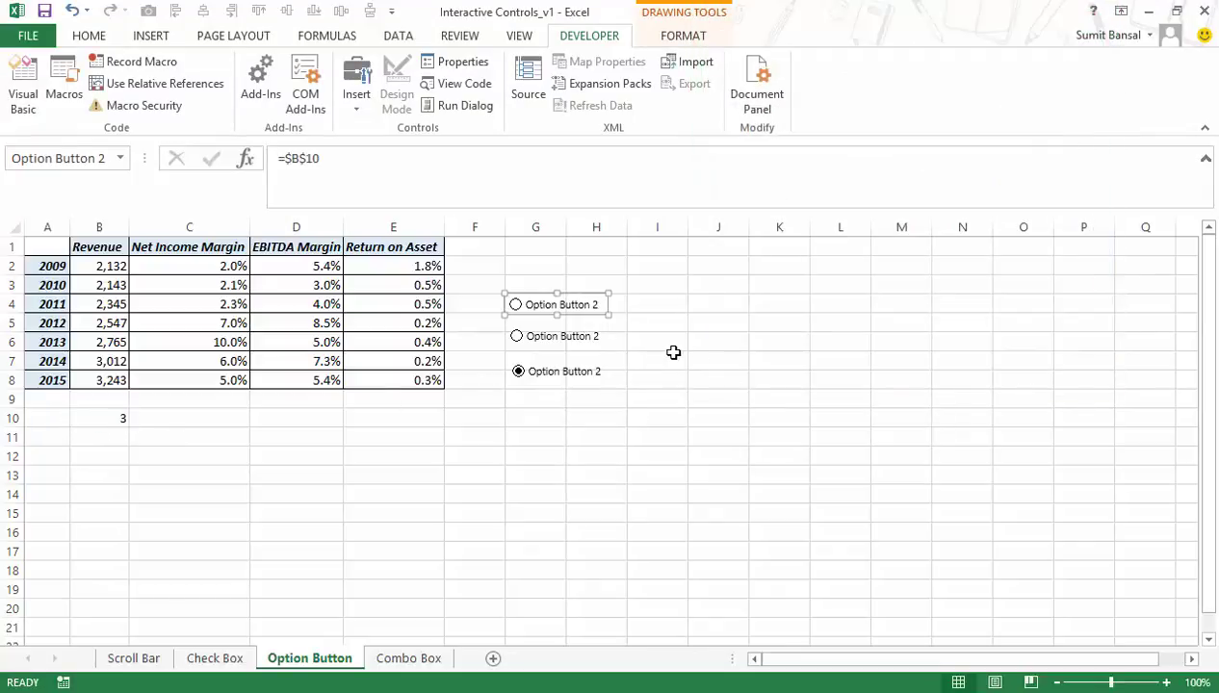
{"action": "key", "text": "Escape"}
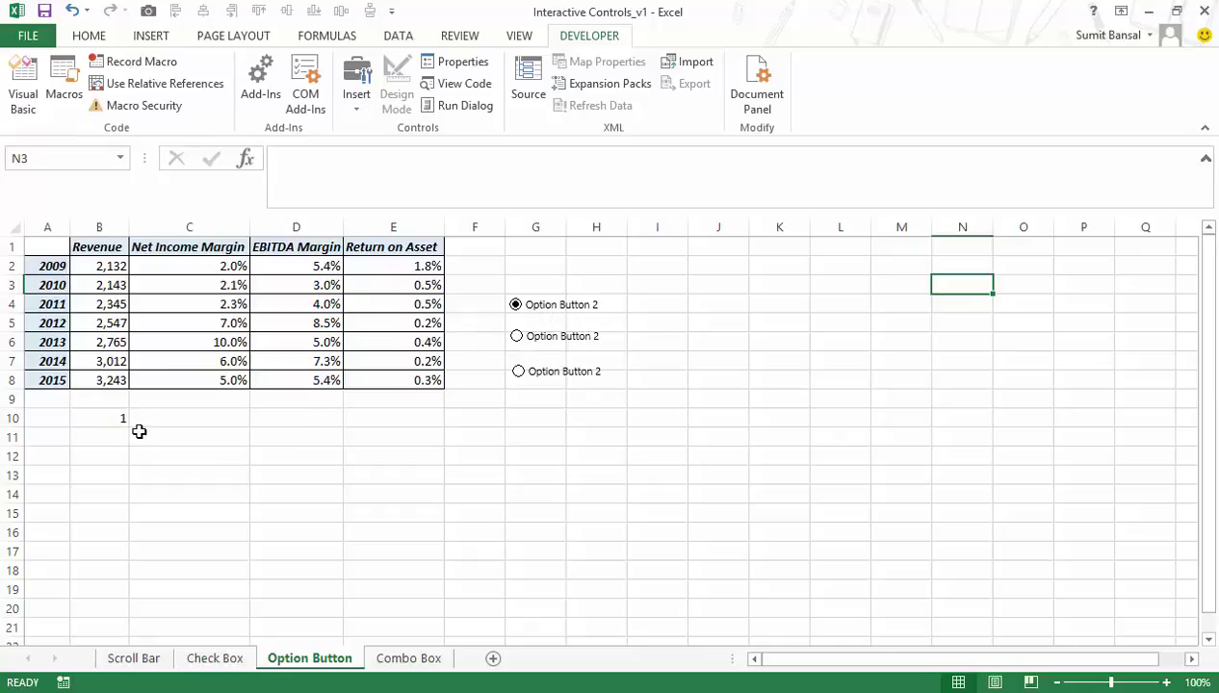
Change the first option button's label to "Net Income Margin".
{"action": "left_click", "coordinate": [545, 306], "text": "ctrl"}
{"action": "left_click", "coordinate": [538, 304]}
{"action": "left_click", "coordinate": [531, 304]}
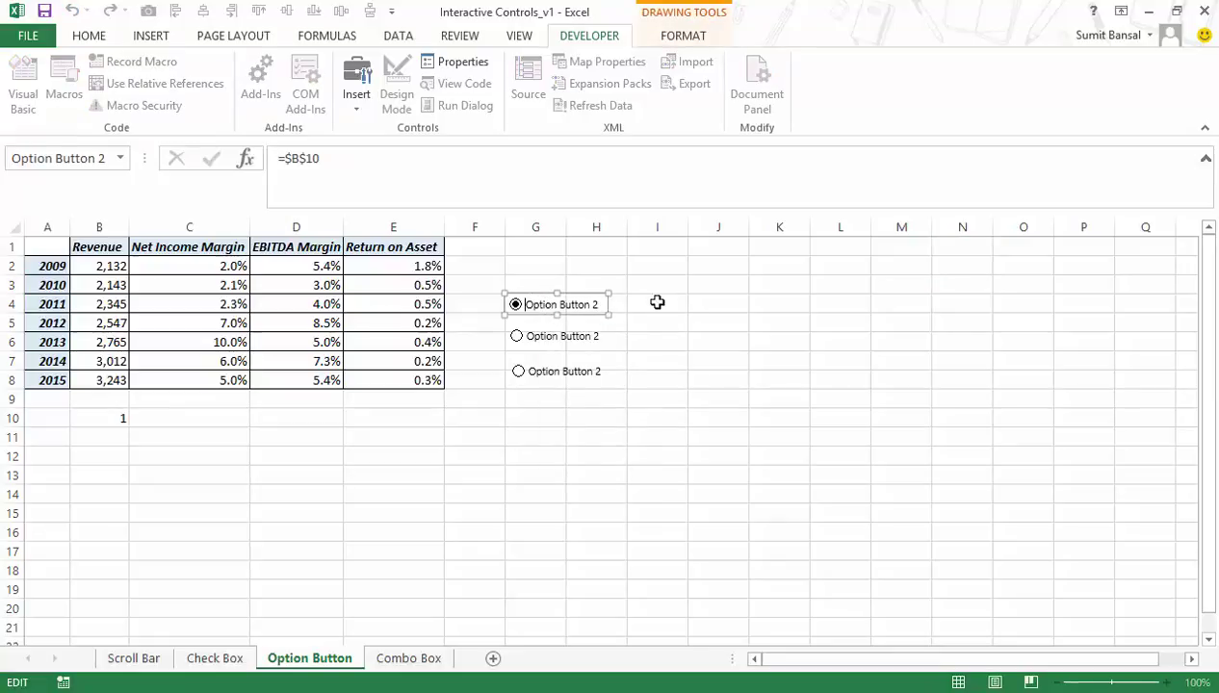
{"action": "key", "text": "Delete"}
{"action": "key", "text": "Delete"}
{"action": "key", "text": "Delete"}
{"action": "key", "text": "Delete"}
{"action": "key", "text": "Delete"}
{"action": "key", "text": "Delete"}
{"action": "key", "text": "Delete"}
{"action": "key", "text": "Delete"}
{"action": "key", "text": "Delete"}
{"action": "key", "text": "Delete"}
{"action": "key", "text": "Delete"}
{"action": "key", "text": "Delete"}
{"action": "key", "text": "Delete"}
{"action": "key", "text": "Delete"}
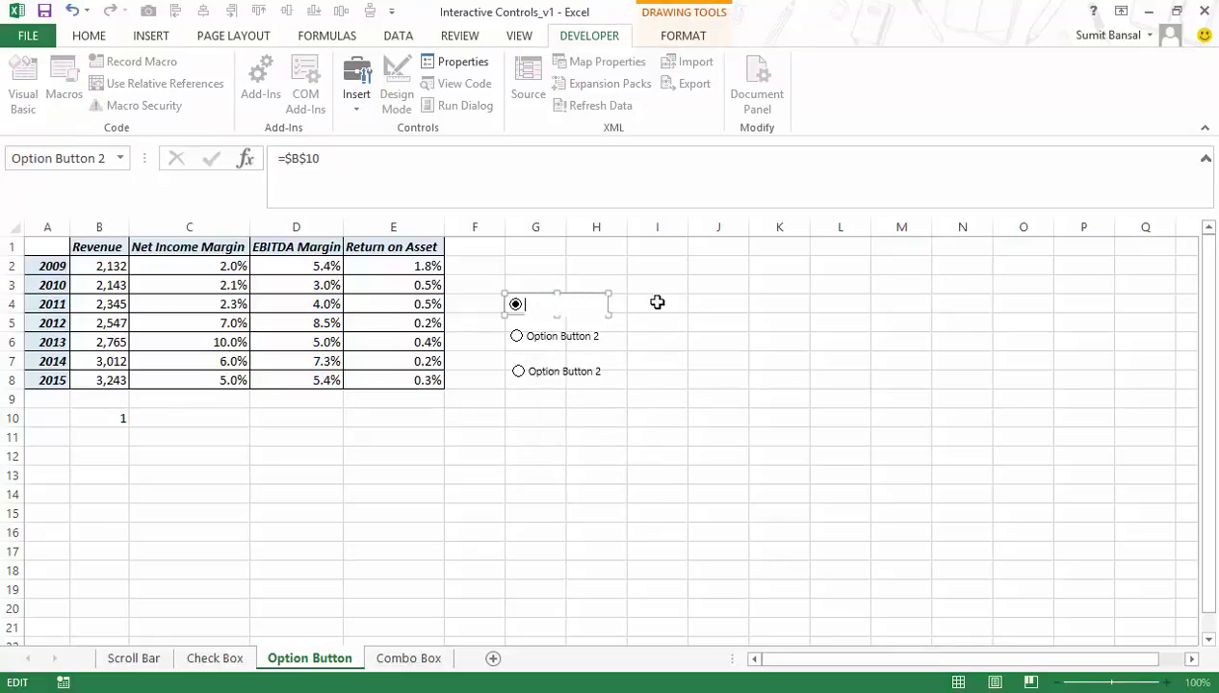
{"action": "type", "text": "Net Income Margin"}
{"action": "right_click", "coordinate": [678, 323]}
Change the second option button's label to "EBITDA Margin".
{"action": "right_click", "coordinate": [538, 338]}
{"action": "right_click", "coordinate": [538, 334]}
{"action": "left_click", "coordinate": [528, 336]}
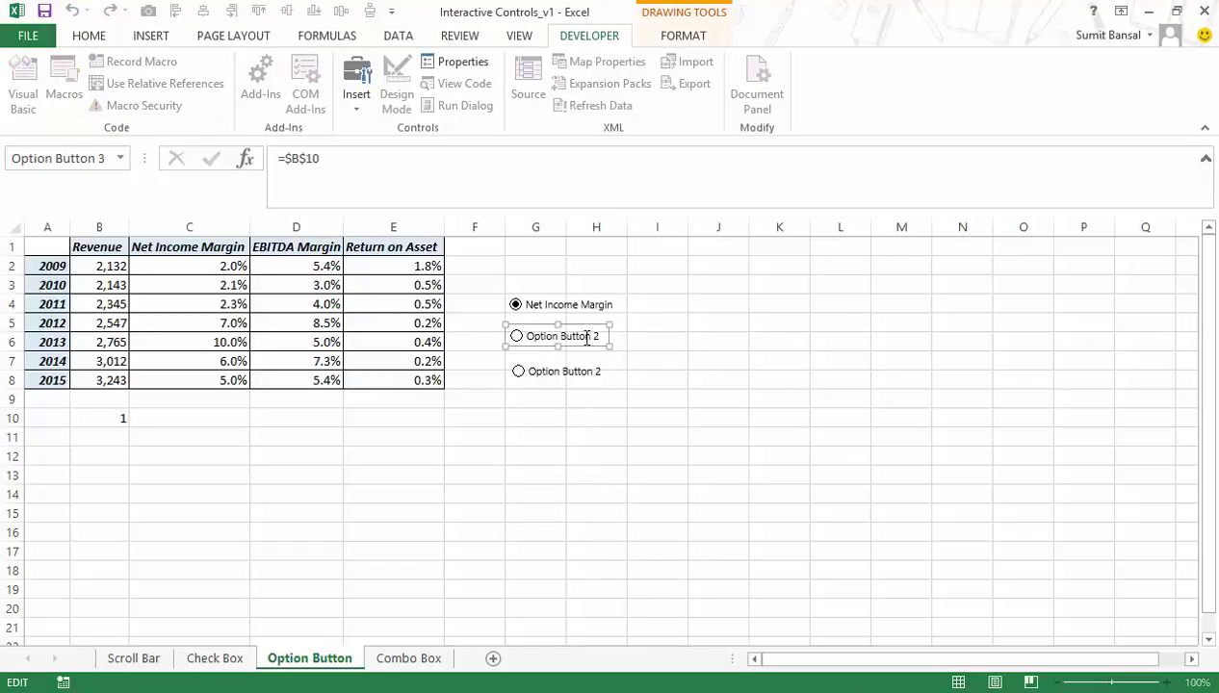
{"action": "key", "text": "Delete"}
{"action": "key", "text": "Delete"}
{"action": "key", "text": "Delete"}
{"action": "key", "text": "Delete"}
{"action": "key", "text": "Delete"}
{"action": "key", "text": "Delete"}
{"action": "key", "text": "Delete"}
{"action": "key", "text": "Delete"}
{"action": "key", "text": "Delete"}
{"action": "type", "text": "EBITDA Margin"}
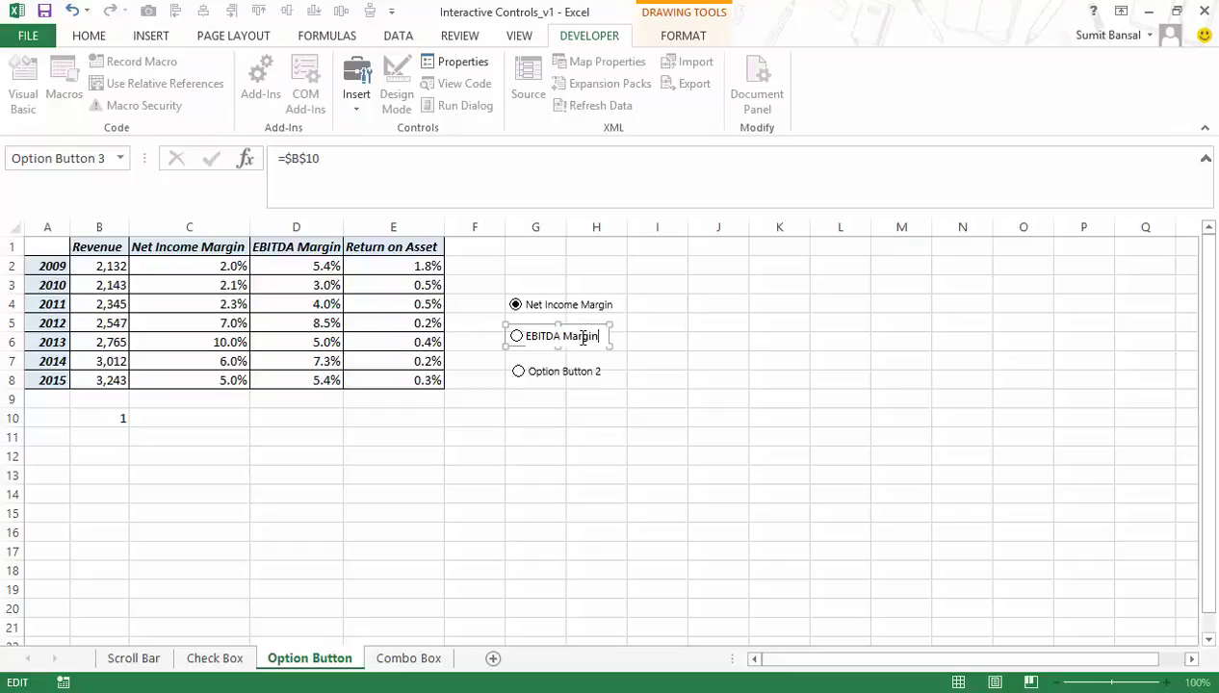
Change the third option button's label to "RoA".
{"action": "right_click", "coordinate": [547, 373]}
{"action": "left_click", "coordinate": [531, 370]}
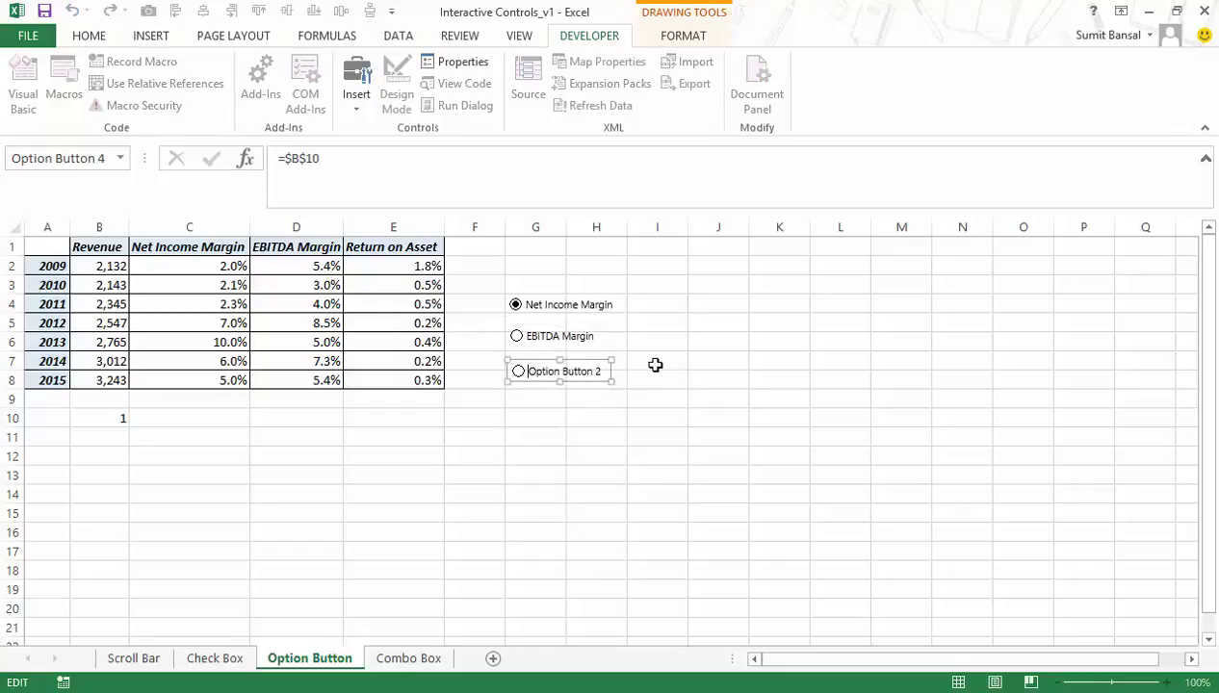
{"action": "key", "text": "Delete"}
{"action": "key", "text": "Delete"}
{"action": "key", "text": "Delete"}
{"action": "key", "text": "Delete"}
{"action": "key", "text": "Delete"}
{"action": "key", "text": "Delete"}
{"action": "key", "text": "Delete"}
{"action": "key", "text": "Delete"}
{"action": "key", "text": "Delete"}
{"action": "key", "text": "Delete"}
{"action": "key", "text": "Delete"}
{"action": "key", "text": "Delete"}
{"action": "key", "text": "Delete"}
{"action": "key", "text": "Delete"}
{"action": "key", "text": "Delete"}
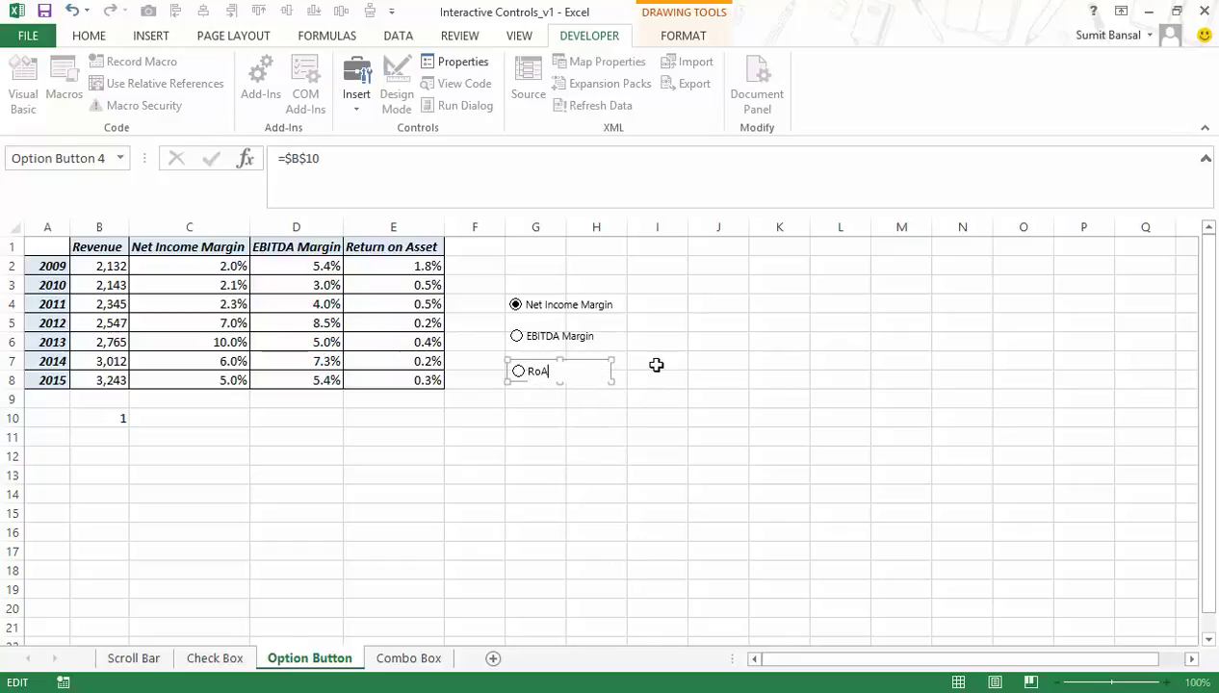
{"action": "left_click", "coordinate": [697, 377]}
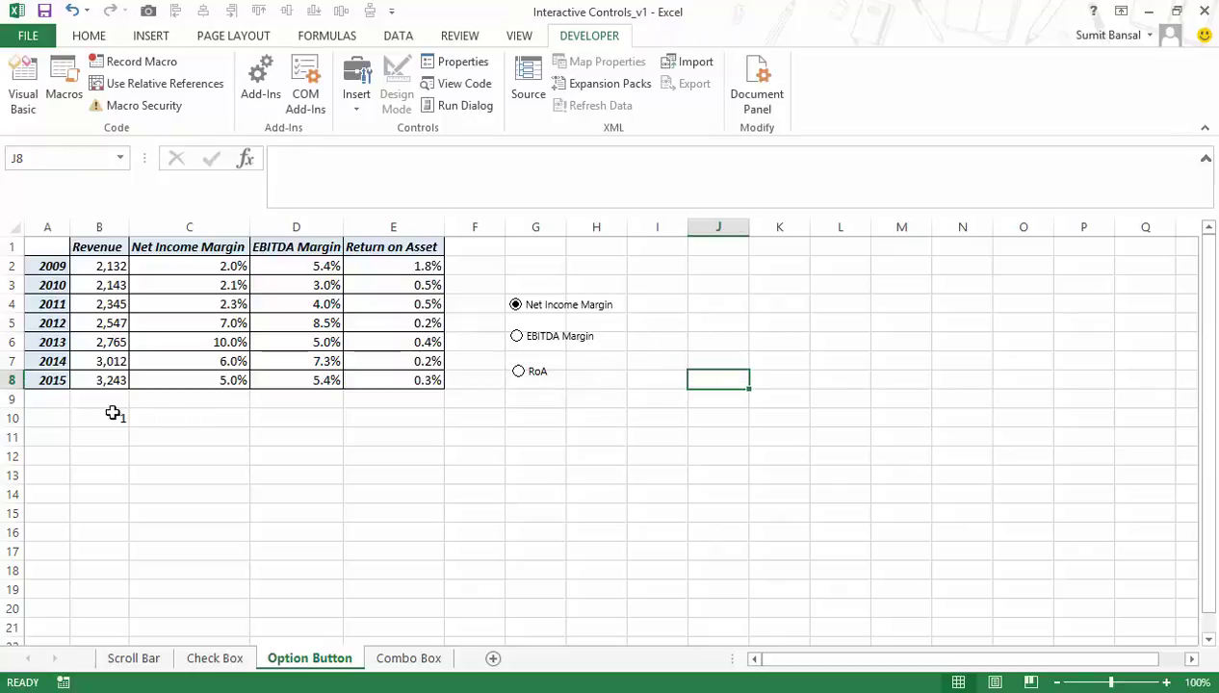
Choose the EBITDA Margin option and check the linked cell B10 and the Net Income Margin button's cell link.
{"action": "right_click", "coordinate": [539, 306]}
{"action": "left_click", "coordinate": [545, 343]}
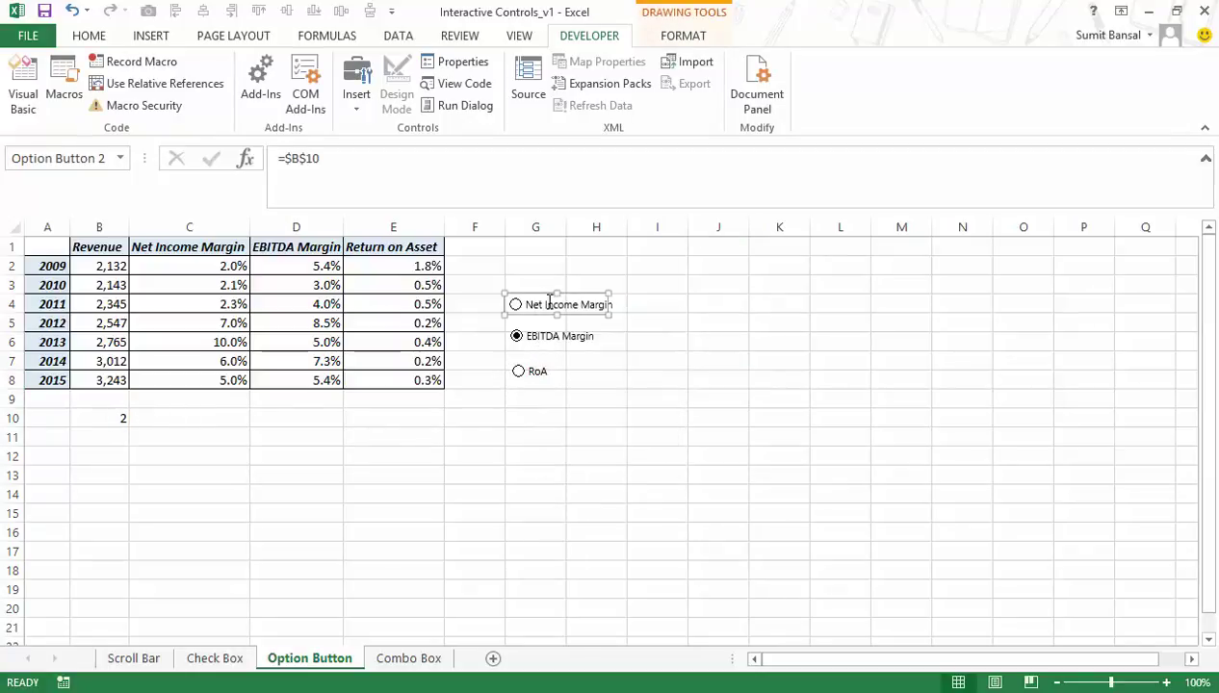
{"action": "right_click", "coordinate": [538, 310]}
{"action": "key", "text": "Escape"}
{"action": "key", "text": "Escape"}
Copy the year and Revenue columns A1:B8 and paste them starting at A13.
{"action": "left_click_drag", "start_coordinate": [56, 251], "coordinate": [120, 381]}
{"action": "key", "text": "ctrl+c"}
{"action": "left_click", "coordinate": [68, 472]}
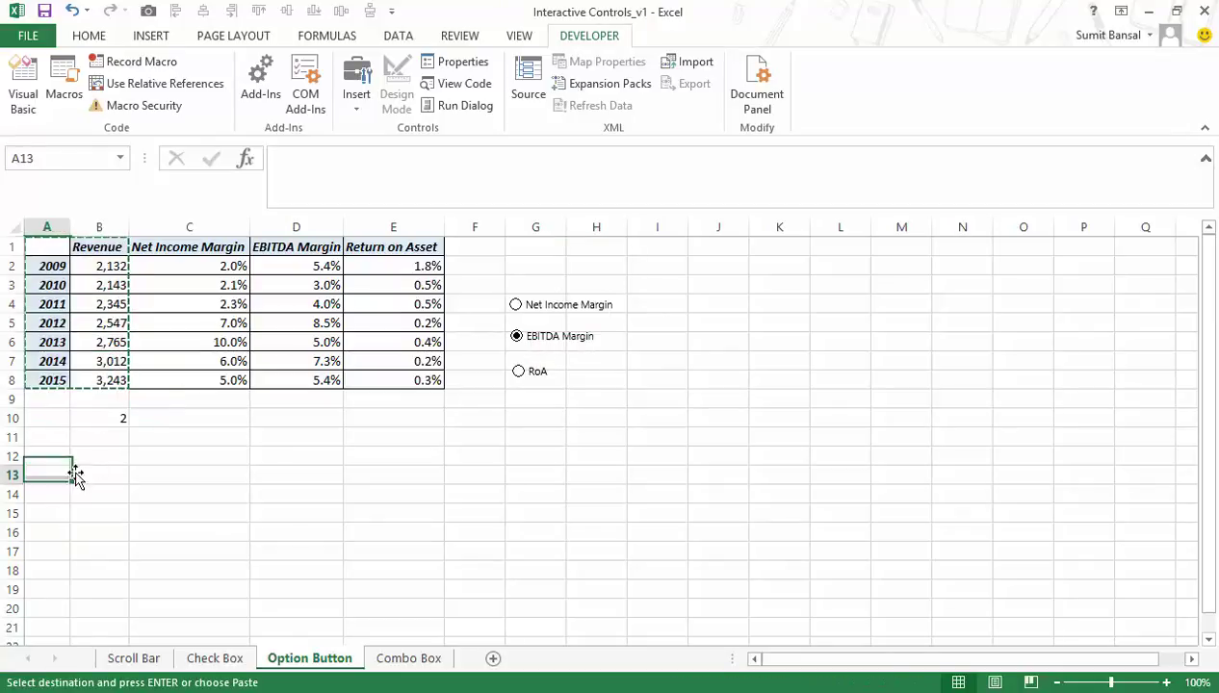
{"action": "key", "text": "ctrl+v"}
Choose Net Income Margin, EBITDA Margin and RoA in turn to test the value in linked cell B10.
{"action": "left_click", "coordinate": [211, 482]}
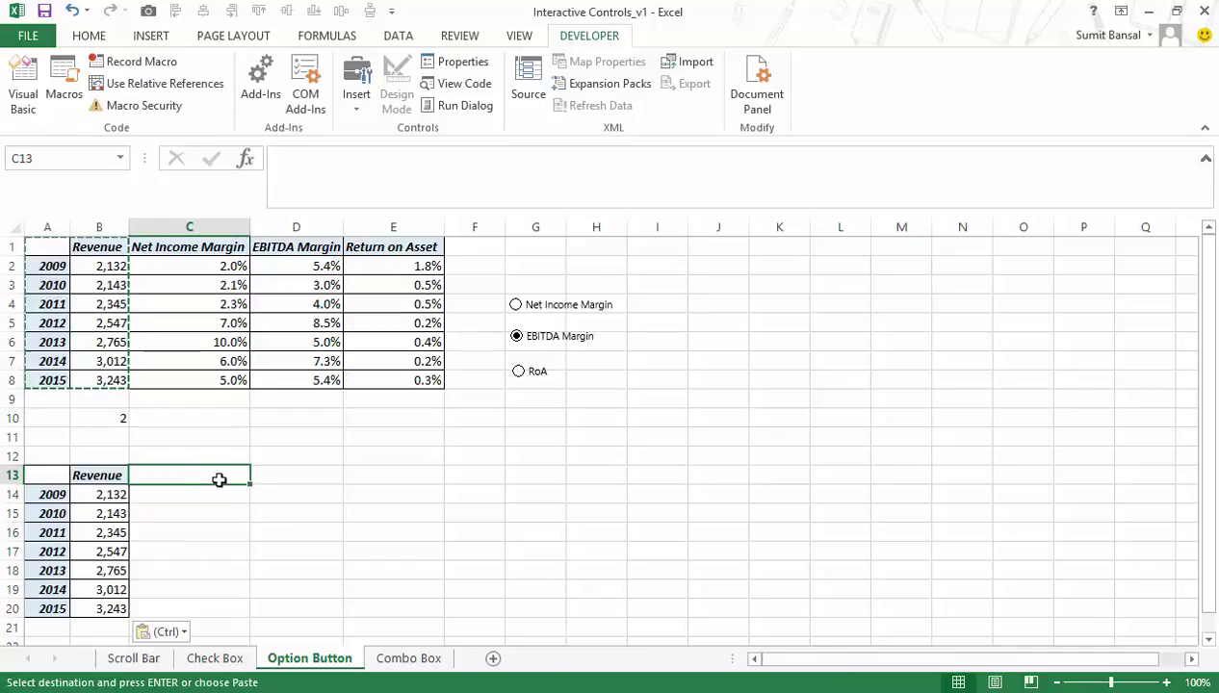
{"action": "left_click", "coordinate": [568, 308]}
{"action": "left_click", "coordinate": [562, 339]}
{"action": "left_click", "coordinate": [537, 376]}
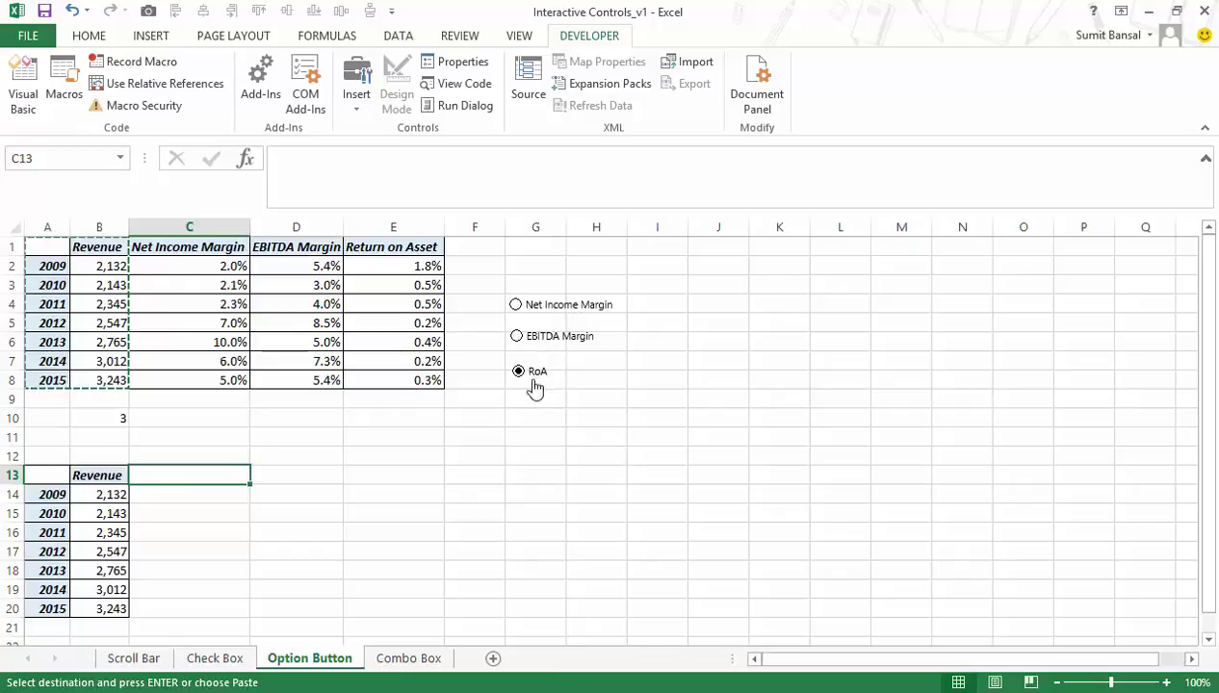
Begin an INDEX formula in C14 with the absolute range $C$2:$E$8 as its array.
{"action": "left_click", "coordinate": [187, 492]}
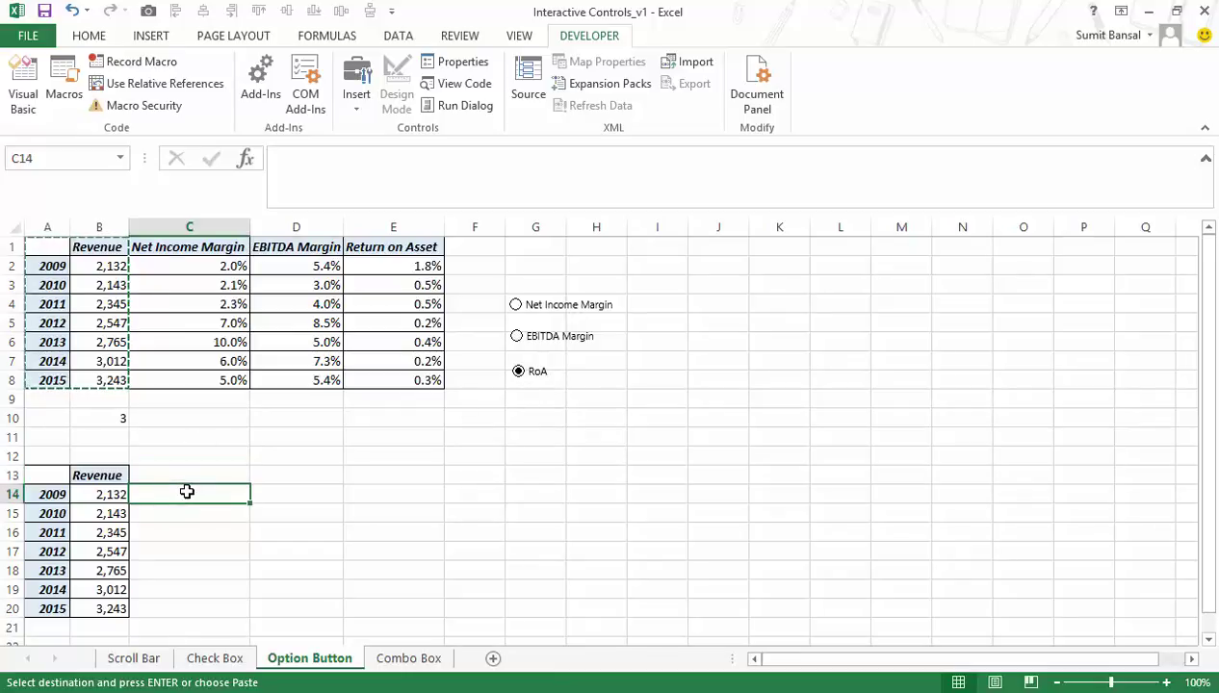
{"action": "type", "text": "=inde"}
{"action": "key", "text": "Tab"}
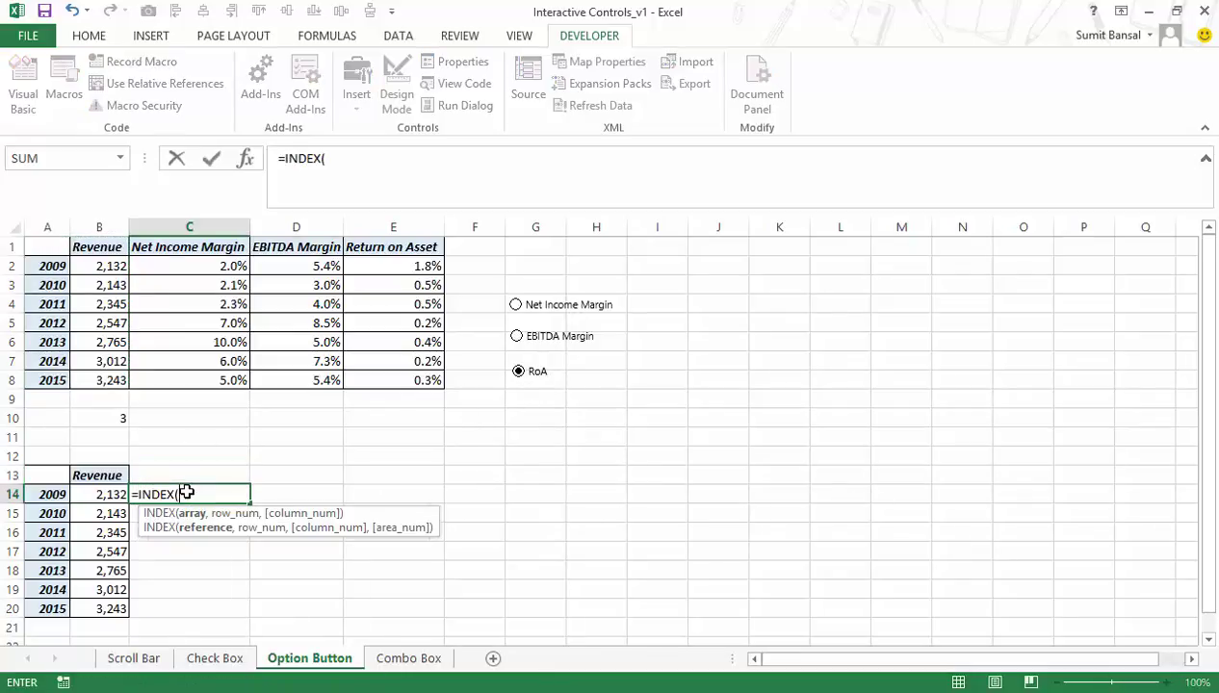
{"action": "left_click_drag", "start_coordinate": [188, 266], "coordinate": [388, 379]}
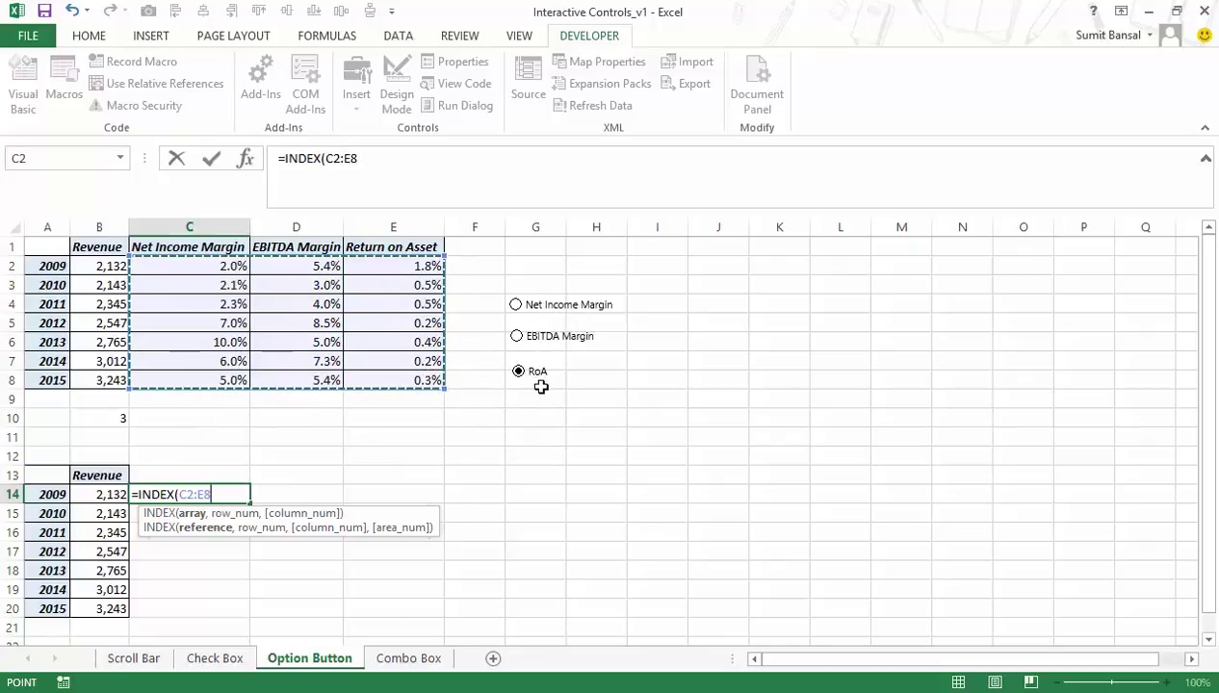
{"action": "key", "text": "F4"}
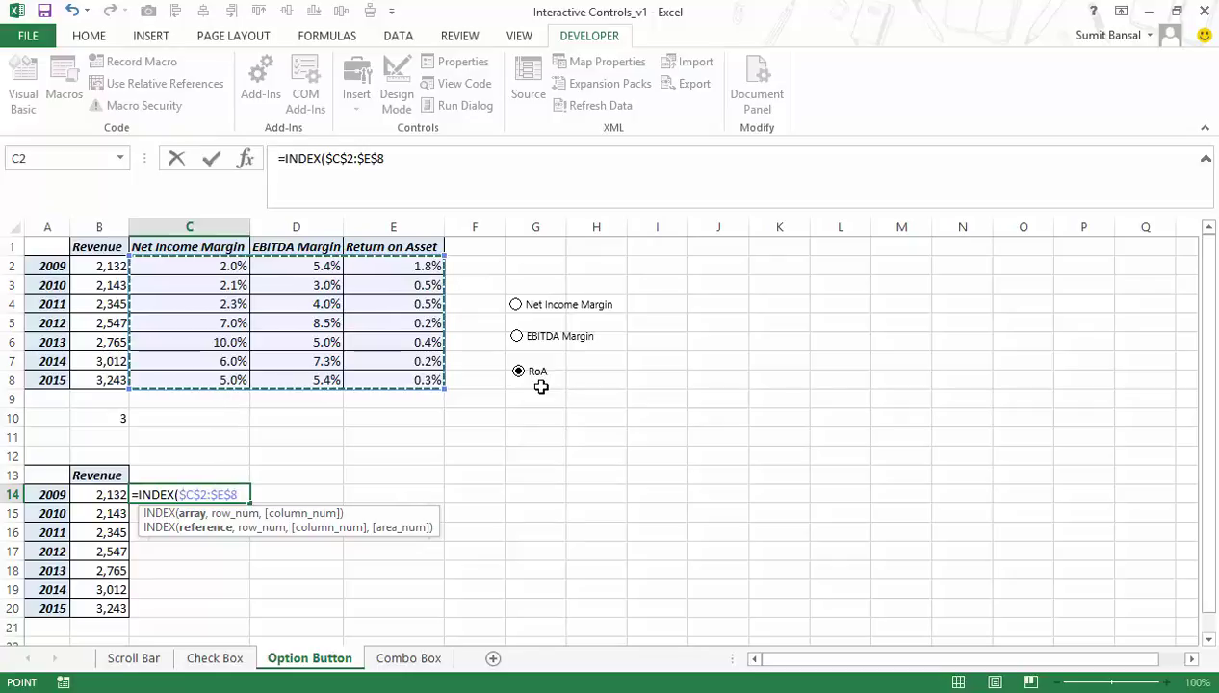
{"action": "type", "text": ","}
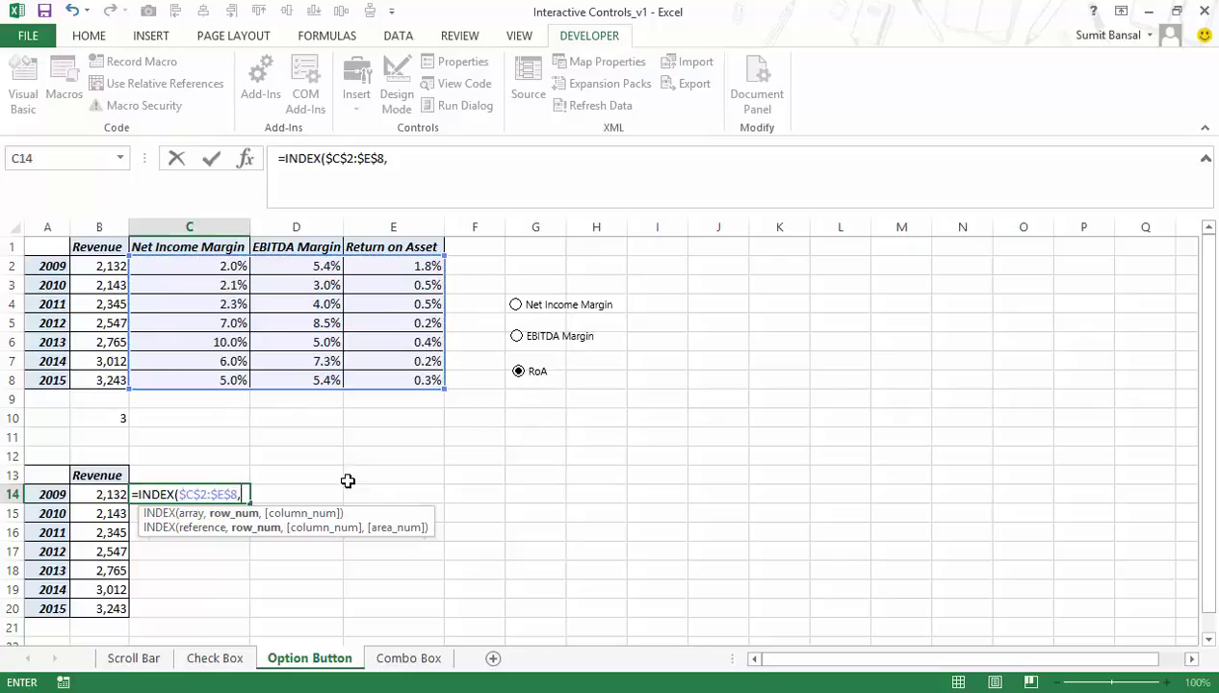
Add ROWS($B$14:B14) as the formula's row number, anchoring only the first reference of the range.
{"action": "type", "text": "rows("}
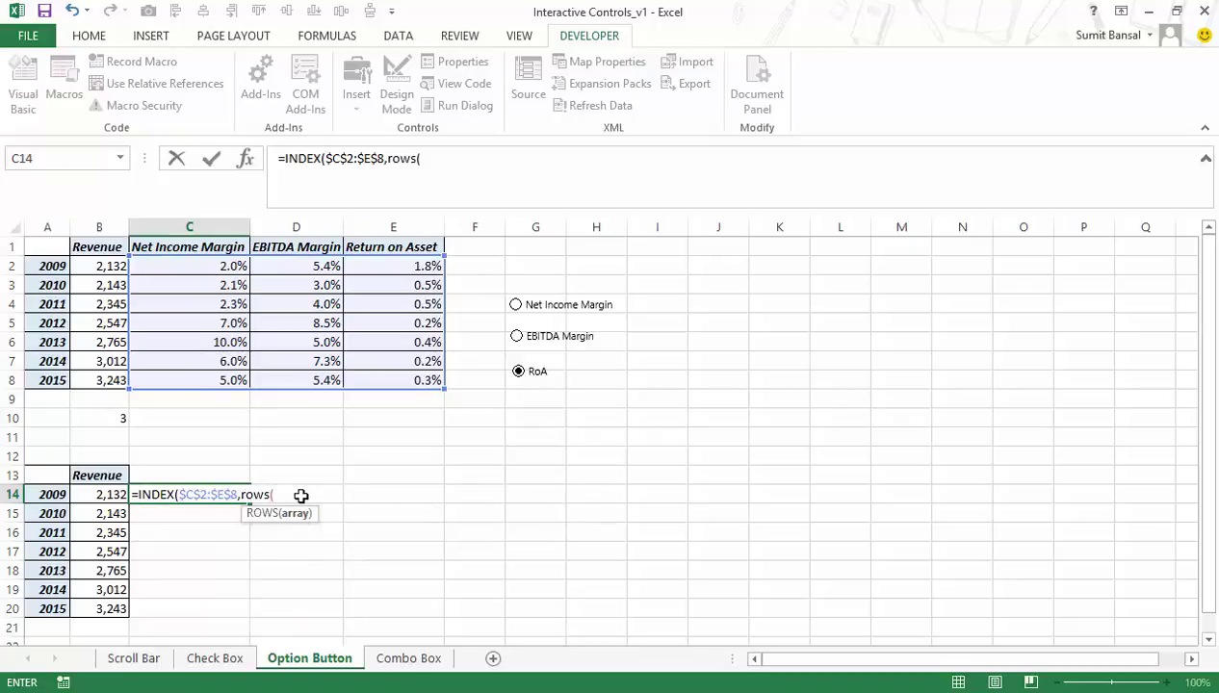
{"action": "key", "text": "Left"}
{"action": "key", "text": "F8"}
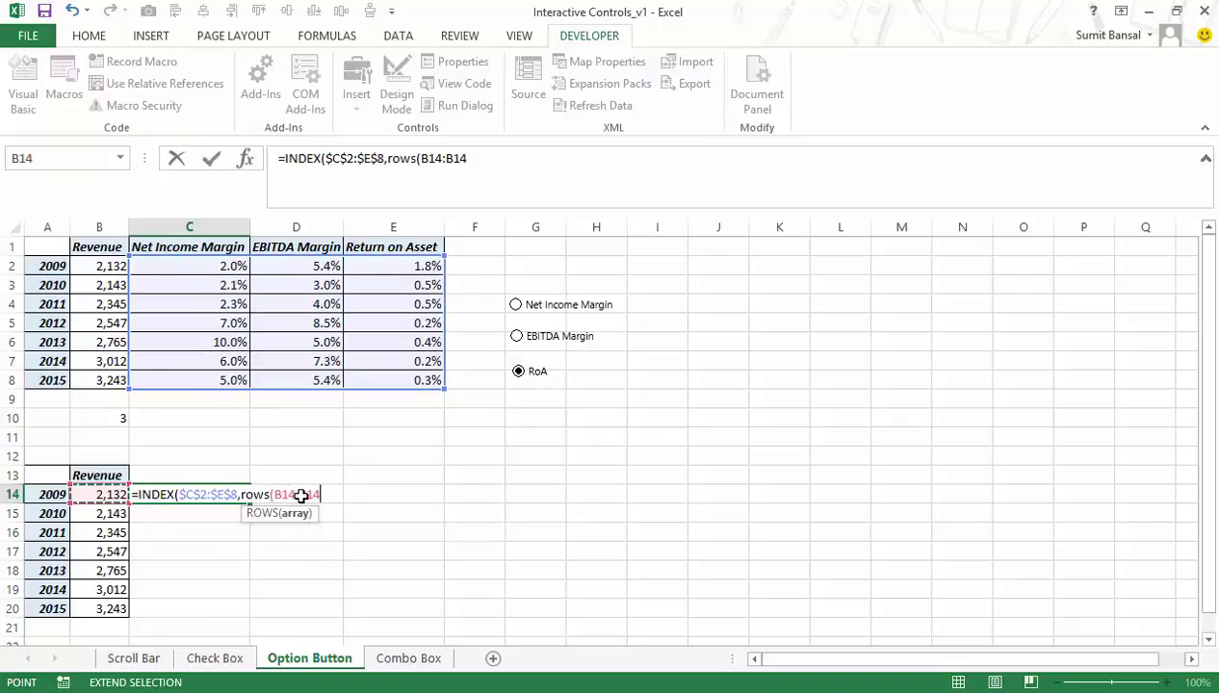
{"action": "left_click", "coordinate": [291, 495]}
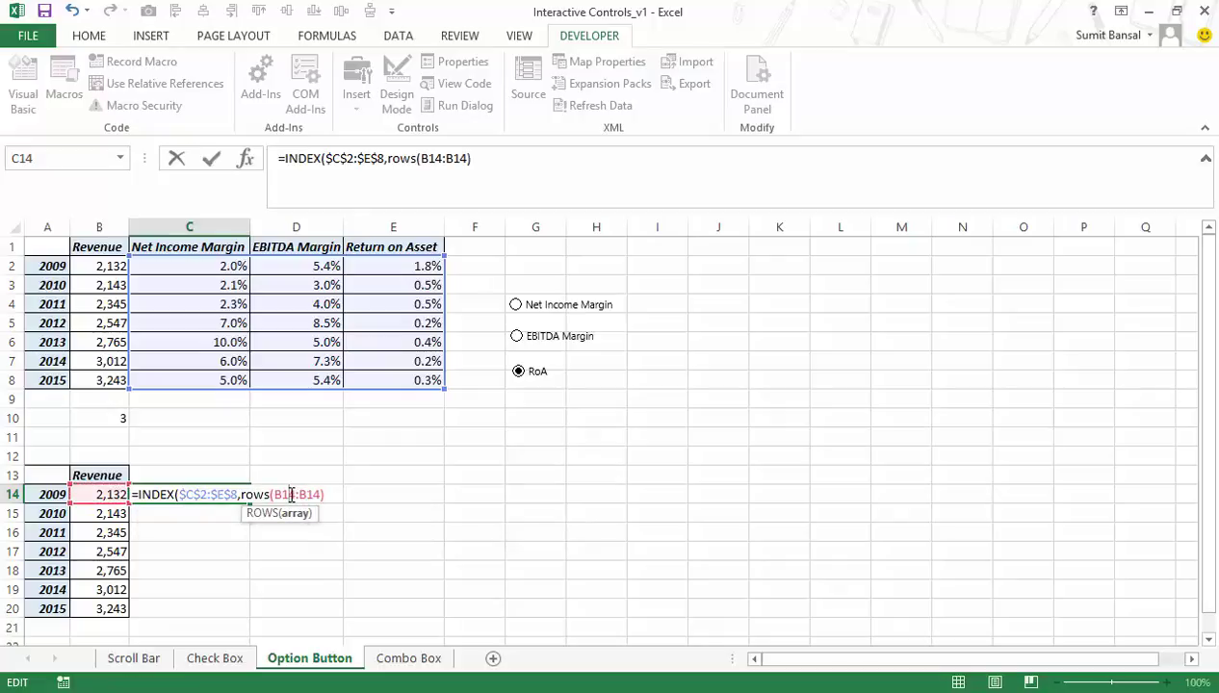
{"action": "key", "text": "F4"}
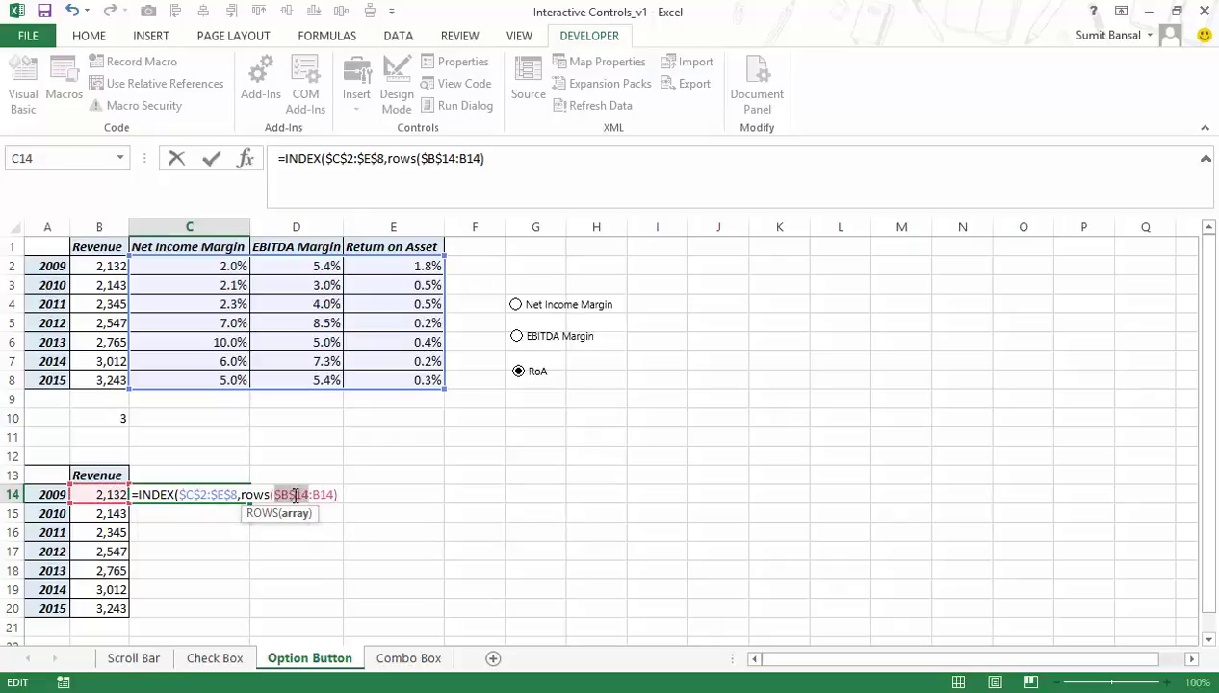
{"action": "left_click", "coordinate": [336, 495]}
{"action": "left_click", "coordinate": [341, 494]}
Use the absolute linked cell $B$10 as the column number and complete the C14 formula.
{"action": "type", "text": ","}
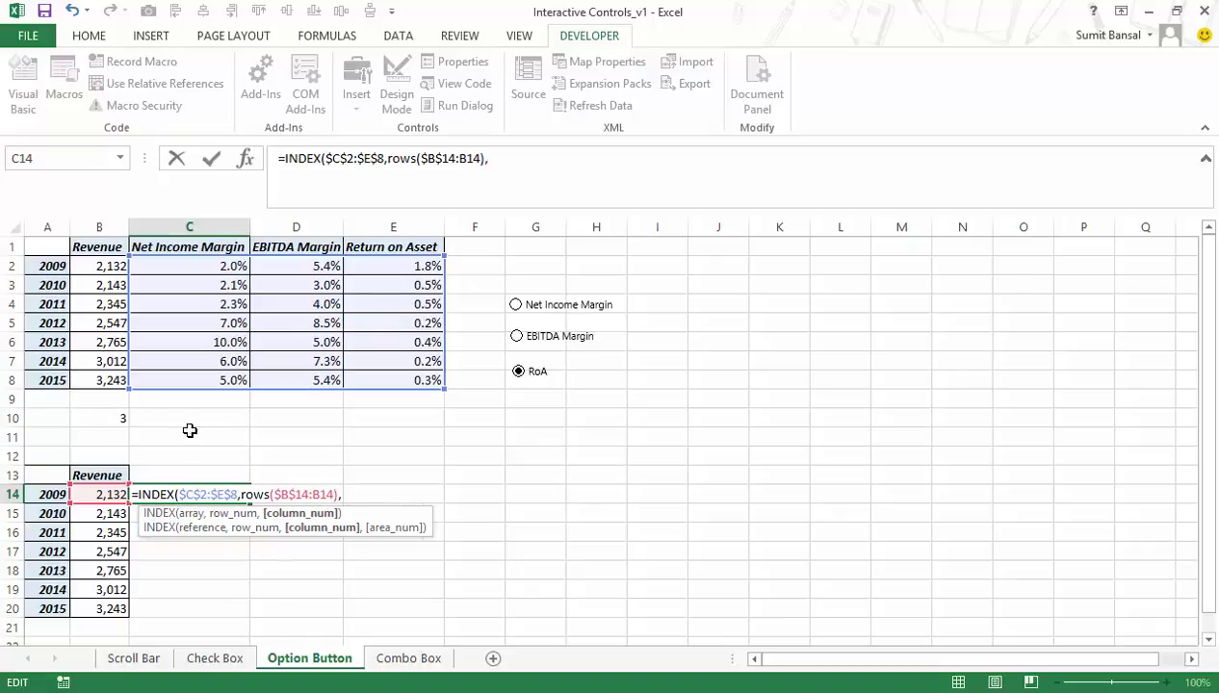
{"action": "left_click", "coordinate": [103, 416]}
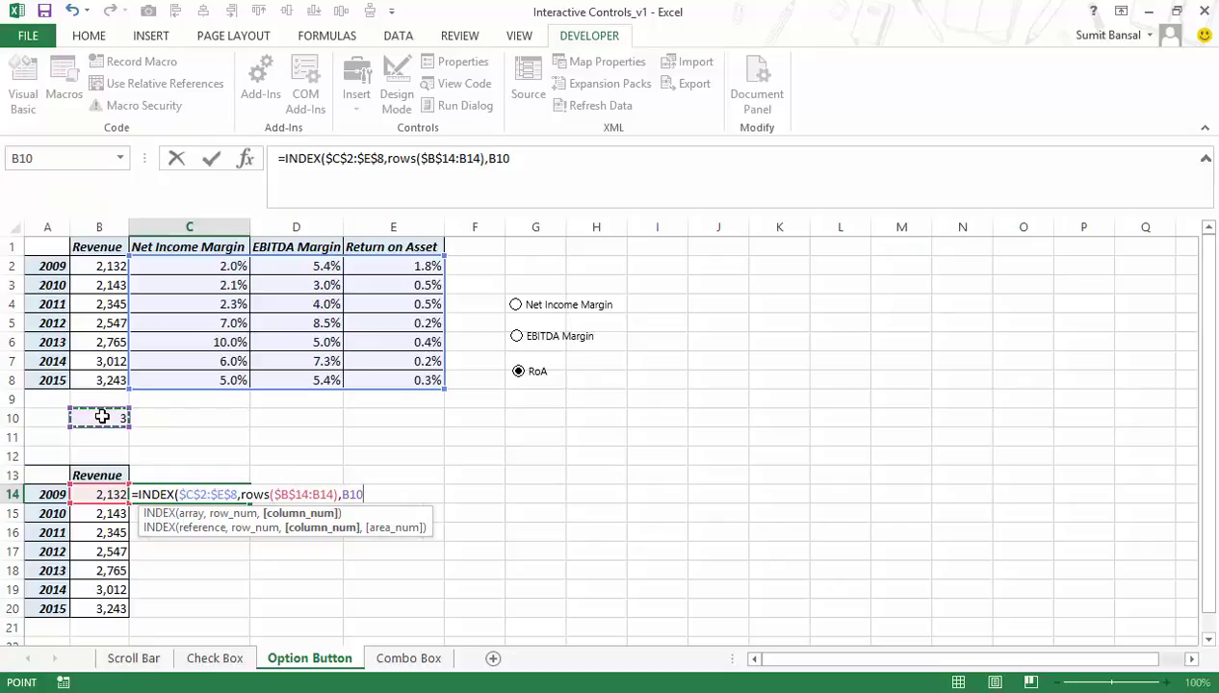
{"action": "key", "text": "F4"}
{"action": "type", "text": ")"}
{"action": "key", "text": "Return"}
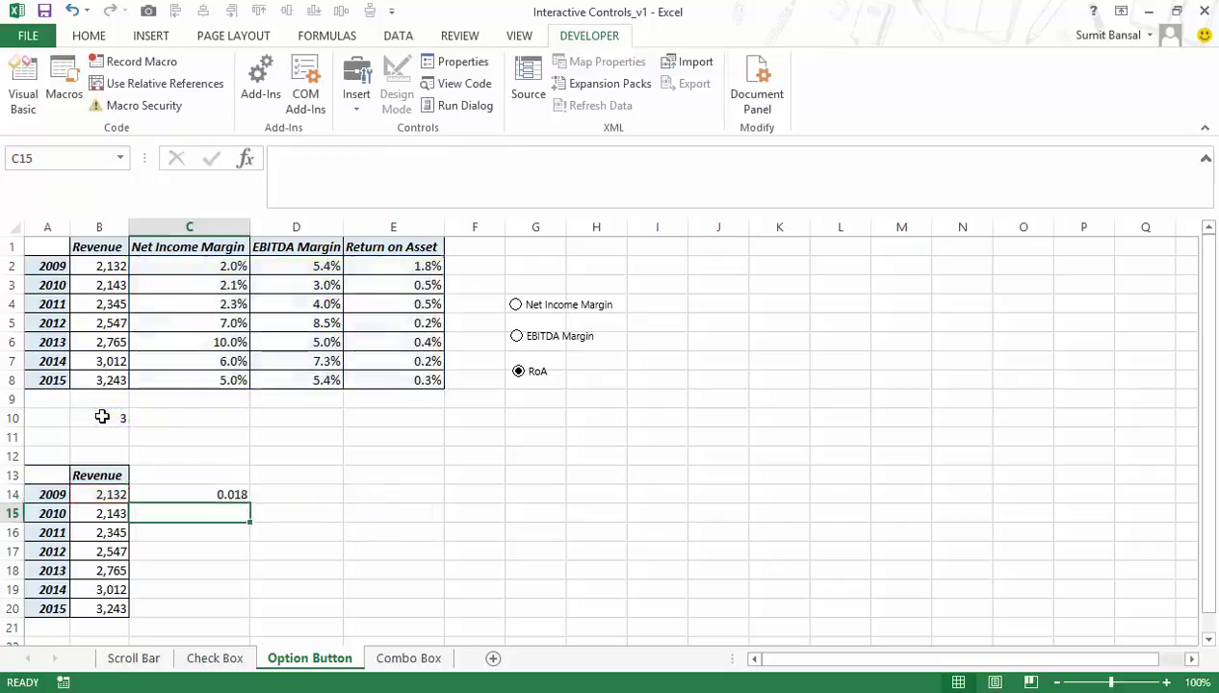
Format C14:C20 as percentages with one decimal place and fill the C14 formula down to C20.
{"action": "key", "text": "Up"}
{"action": "left_click_drag", "start_coordinate": [184, 493], "coordinate": [184, 603]}
{"action": "key", "text": "ctrl+1"}
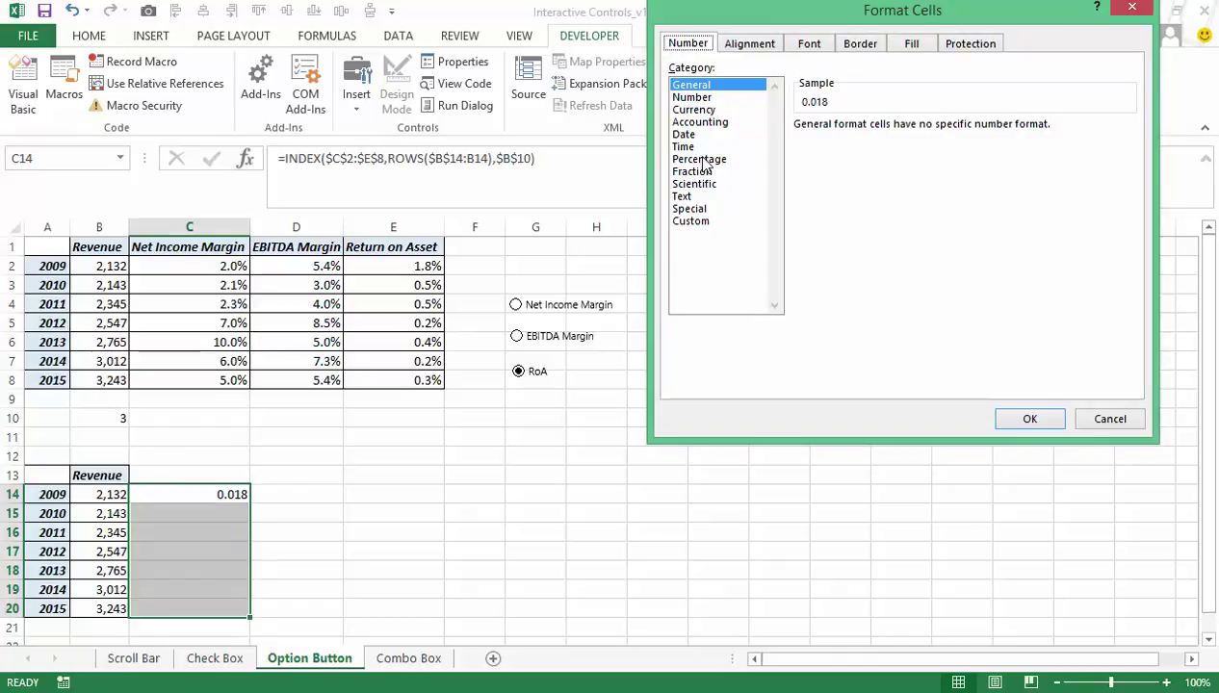
{"action": "left_click", "coordinate": [700, 159]}
{"action": "left_click", "coordinate": [924, 131]}
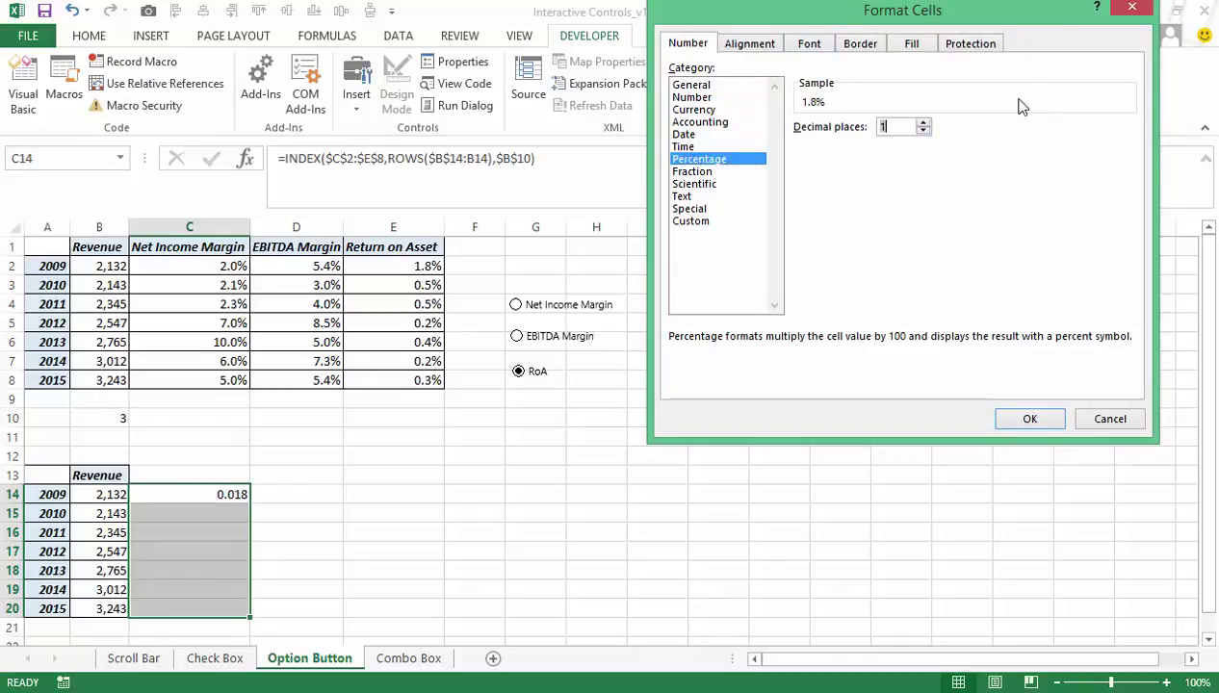
{"action": "left_click", "coordinate": [1028, 421]}
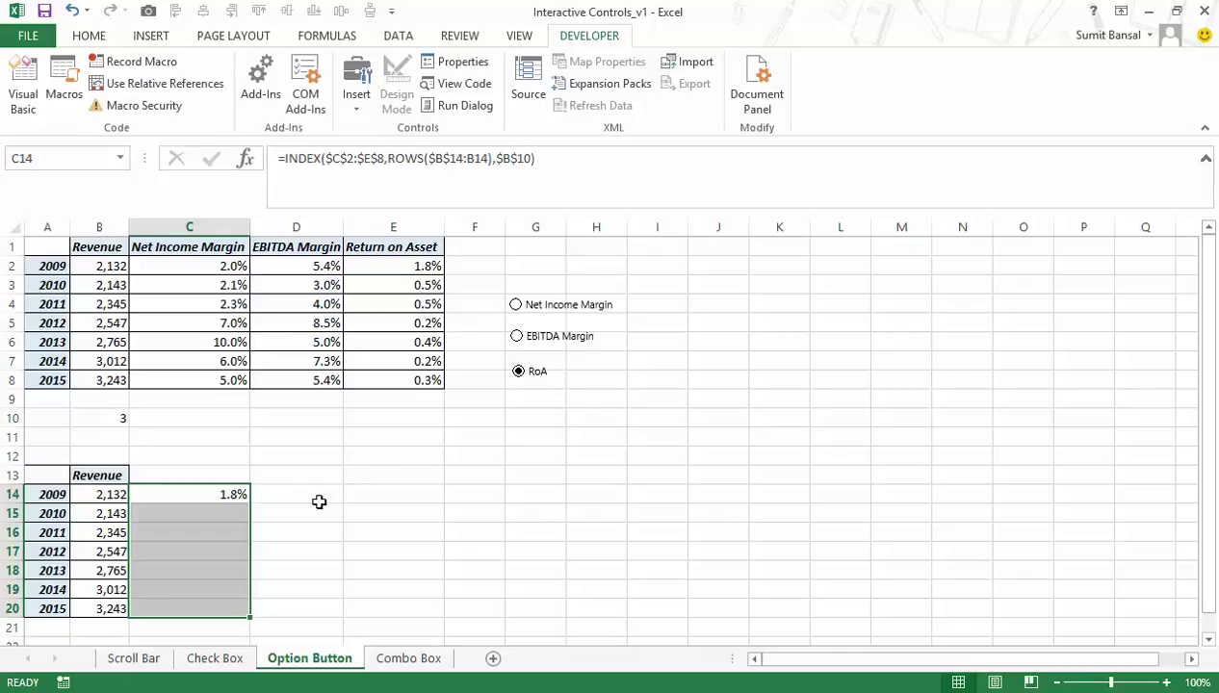
{"action": "left_click", "coordinate": [237, 492]}
{"action": "double_click", "coordinate": [250, 503]}
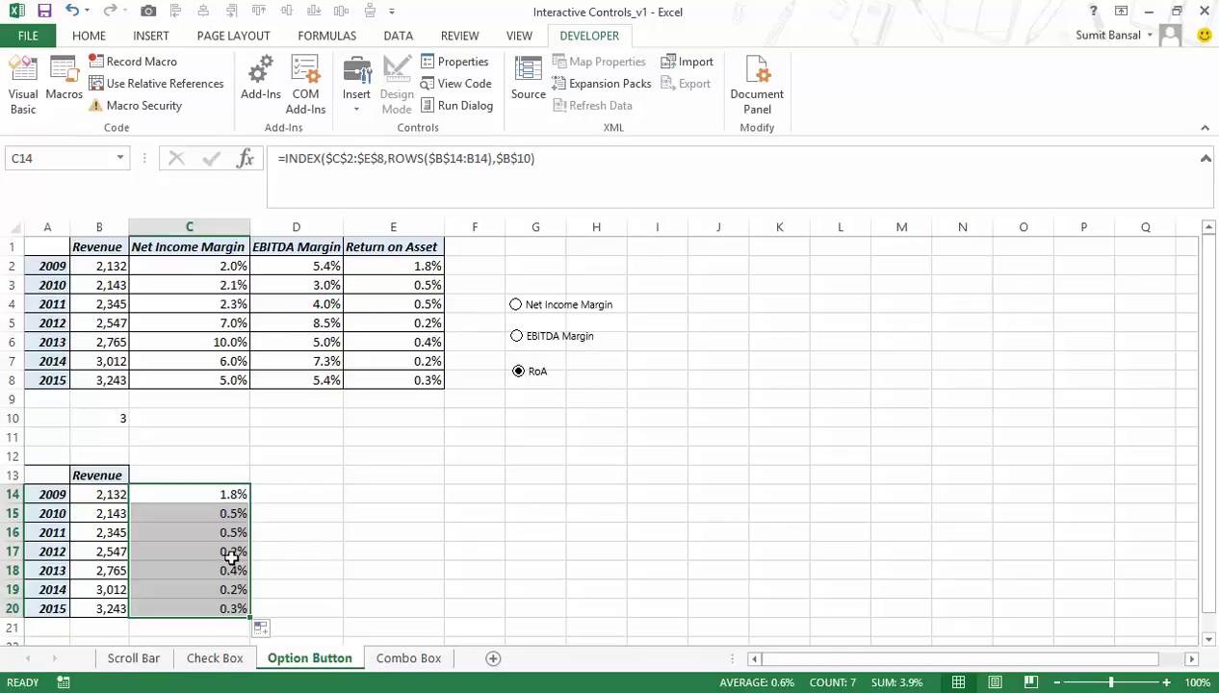
Choose EBITDA Margin, compare the new column with B10 and D2:D8, and check it again with Net Income Margin.
{"action": "left_click", "coordinate": [520, 339]}
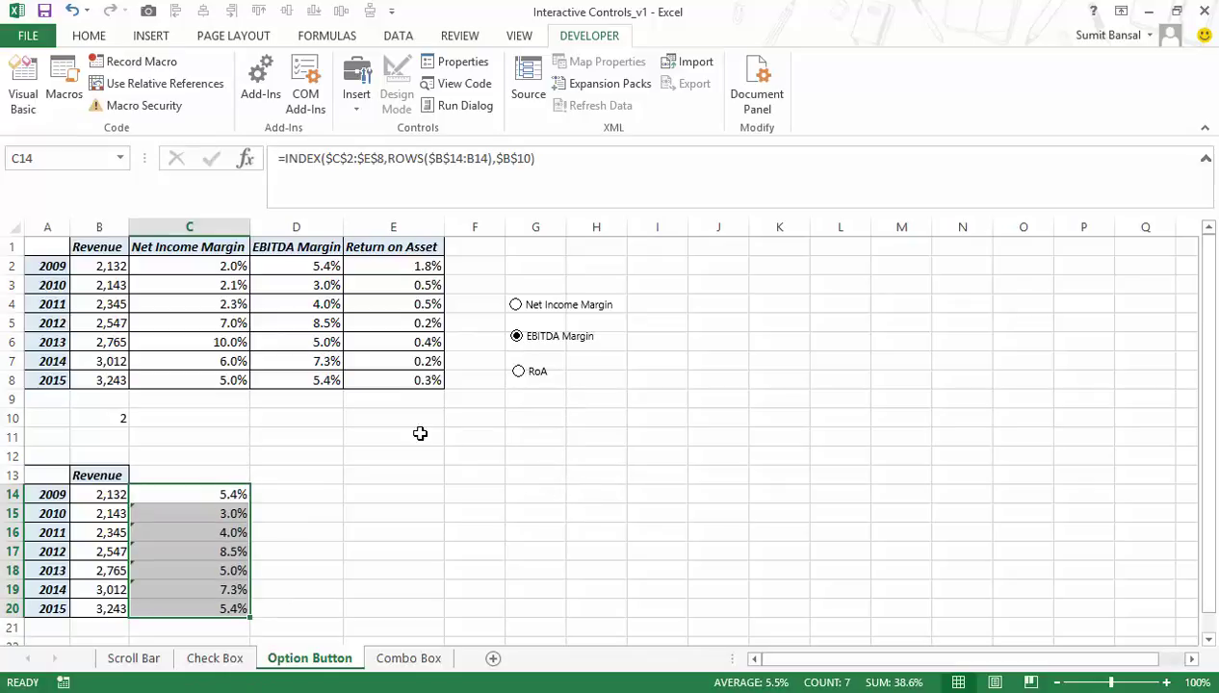
{"action": "left_click", "coordinate": [113, 417]}
{"action": "left_click_drag", "start_coordinate": [321, 264], "coordinate": [323, 382]}
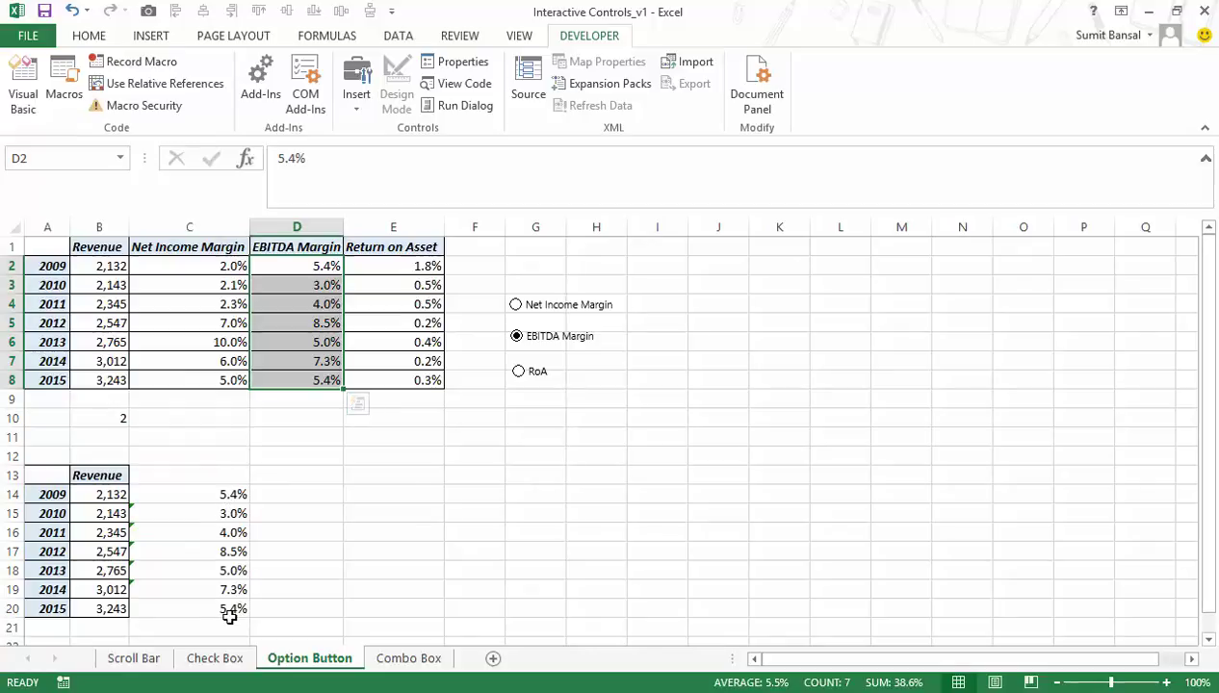
{"action": "left_click", "coordinate": [517, 307]}
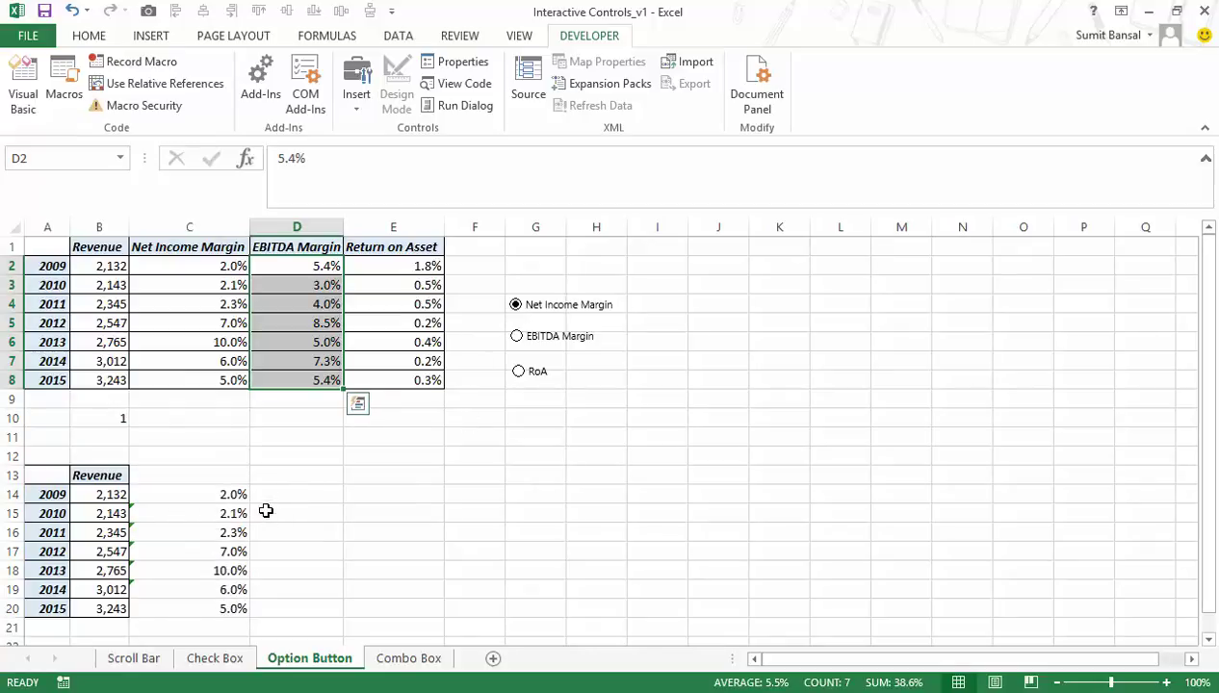
Enter =INDEX($C$1:$E$1,B10) as the column header in C13 and test it with the EBITDA Margin and RoA options.
{"action": "left_click", "coordinate": [194, 474]}
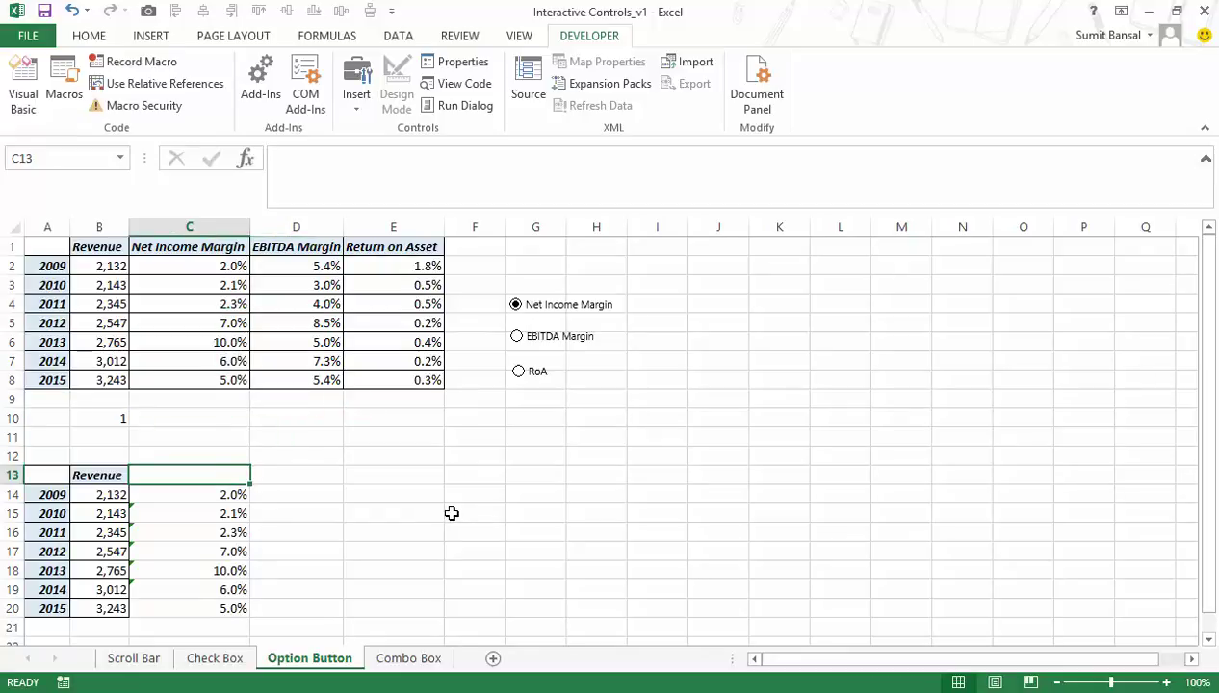
{"action": "type", "text": "=inde"}
{"action": "key", "text": "Tab"}
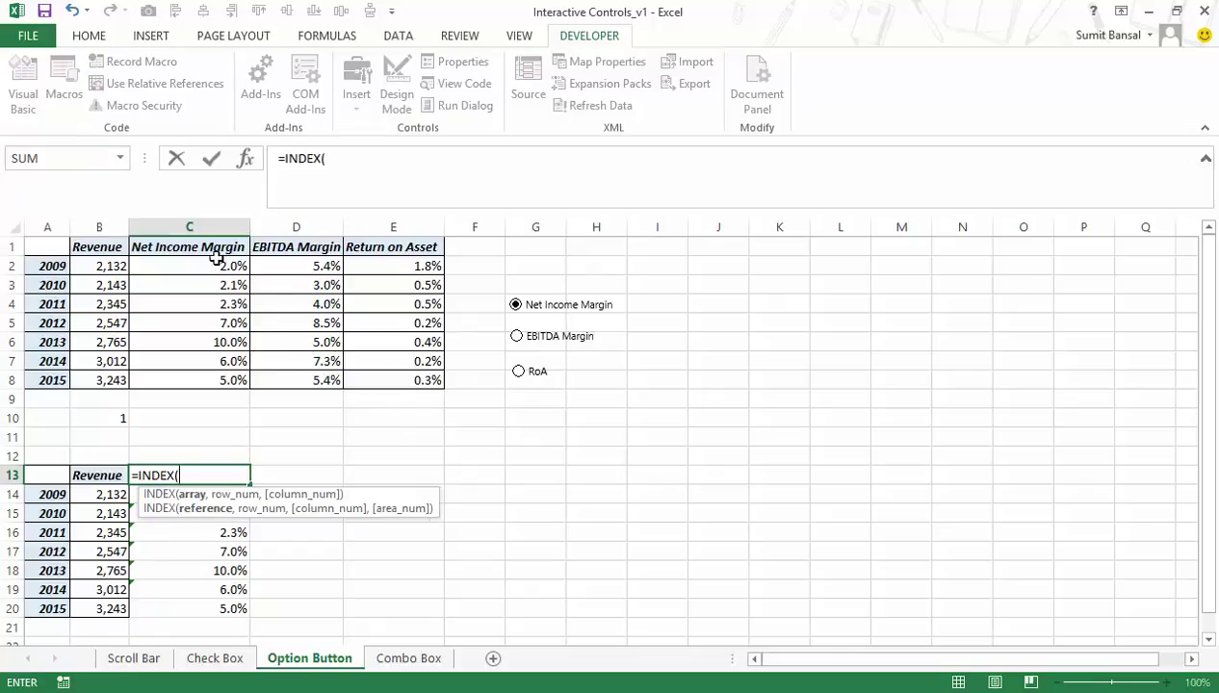
{"action": "left_click_drag", "start_coordinate": [202, 245], "coordinate": [367, 242]}
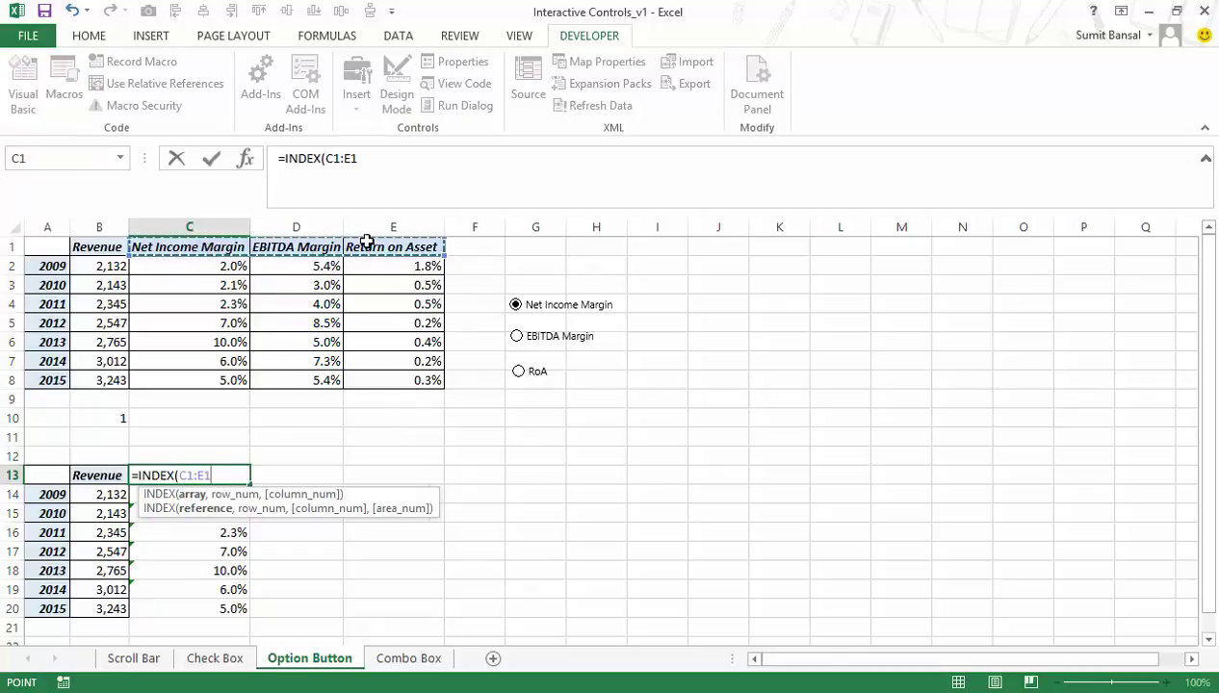
{"action": "key", "text": "F4"}
{"action": "type", "text": ","}
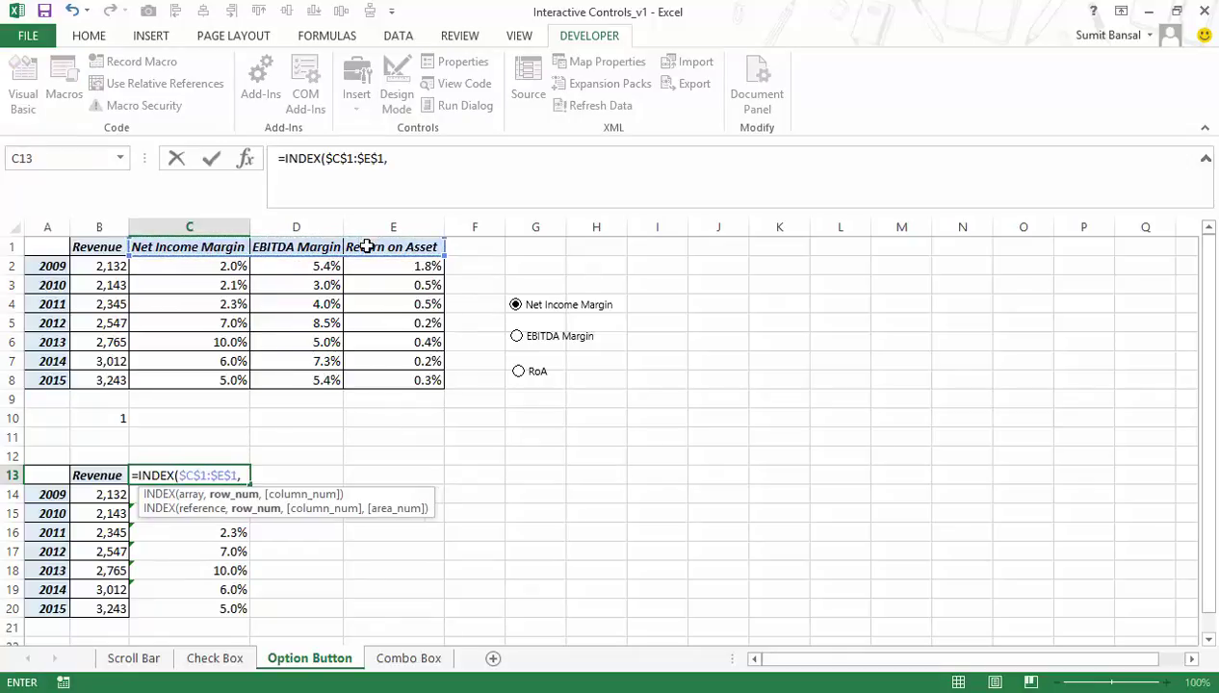
{"action": "left_click", "coordinate": [103, 416]}
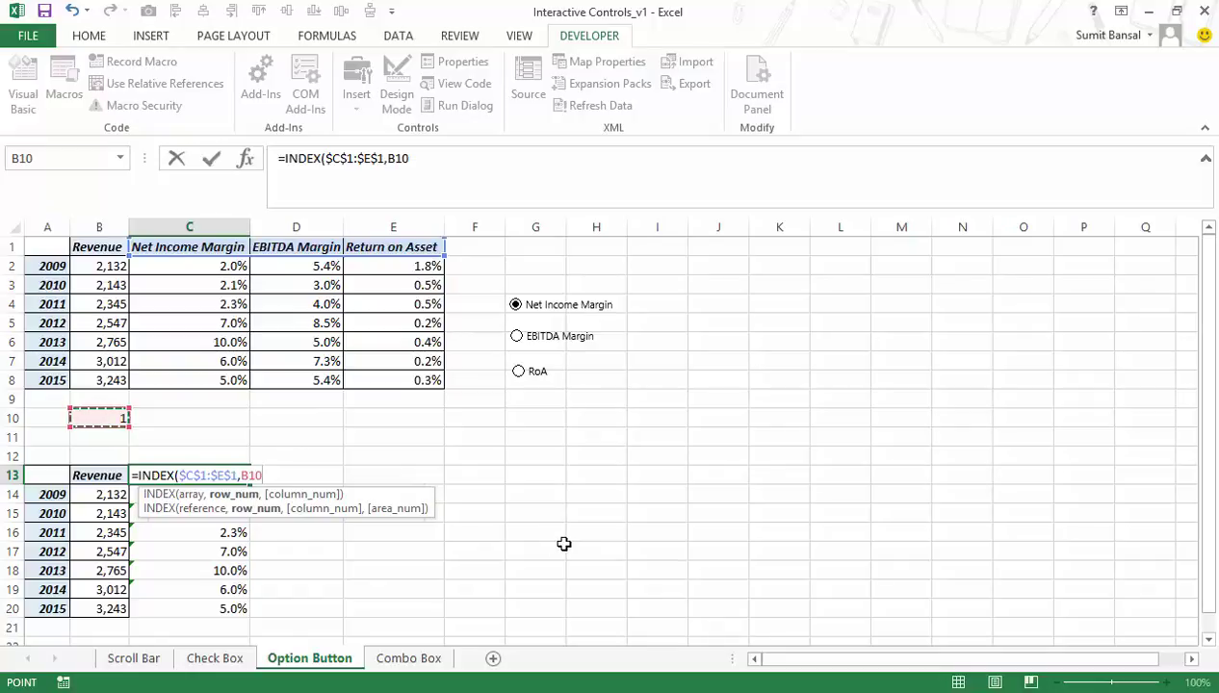
{"action": "left_click", "coordinate": [298, 479]}
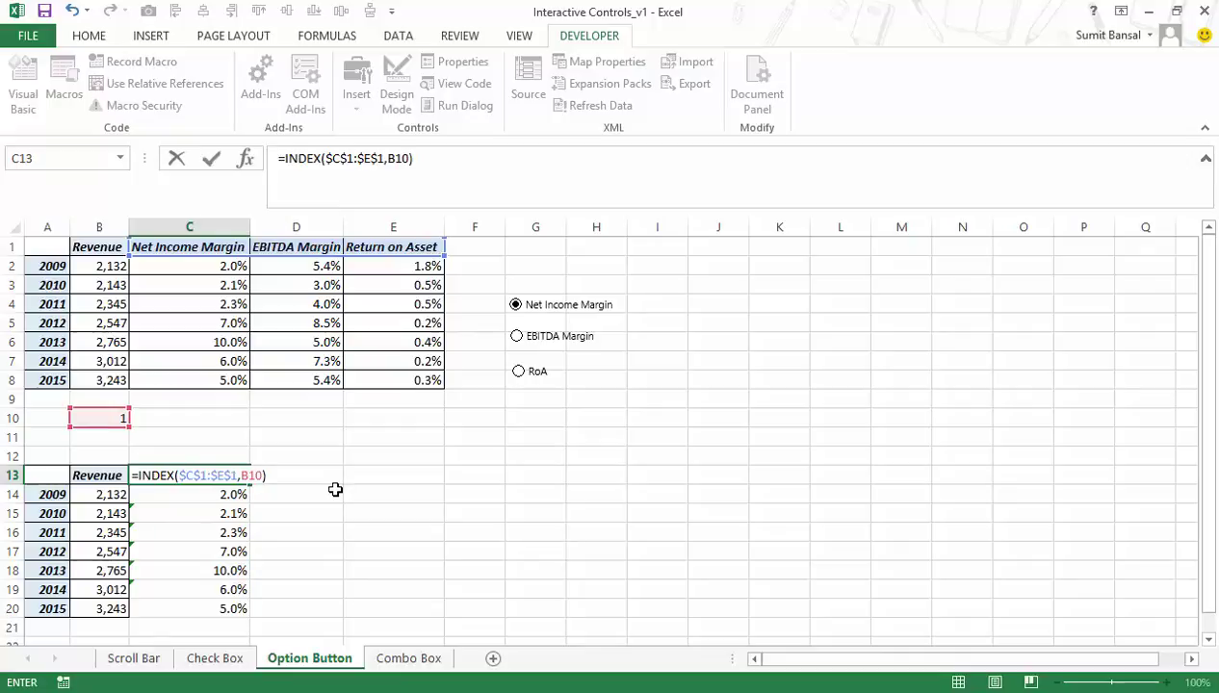
{"action": "key", "text": "Return"}
{"action": "key", "text": "Up"}
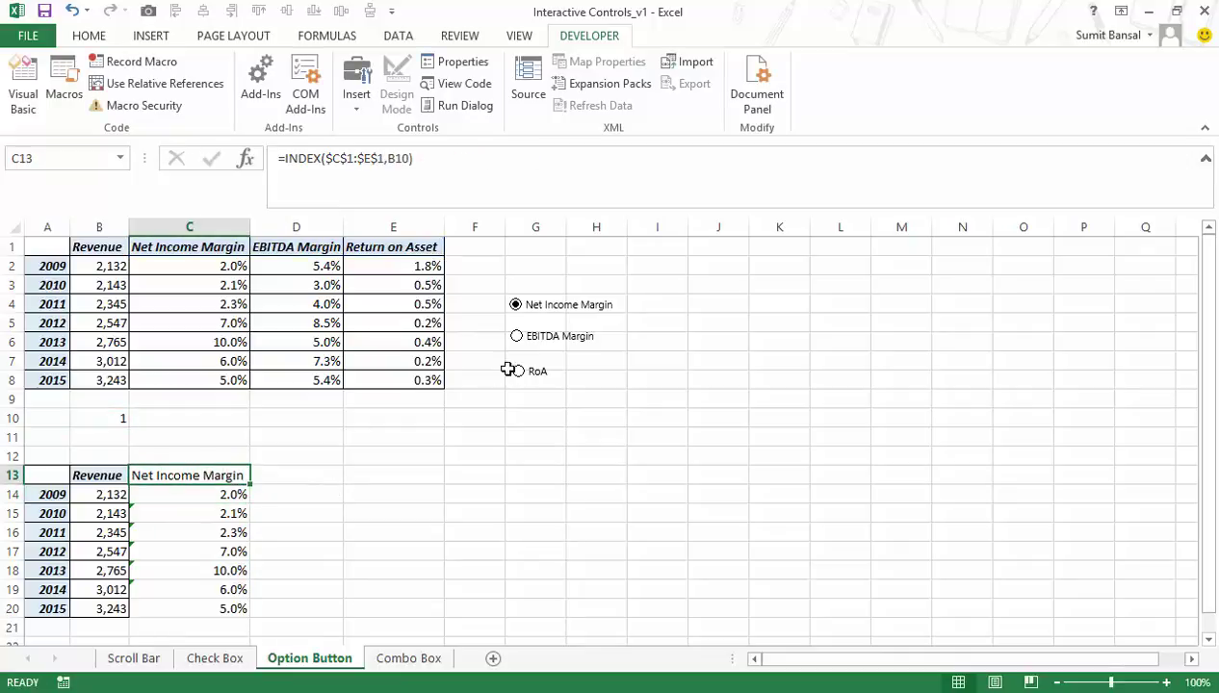
{"action": "left_click", "coordinate": [518, 337]}
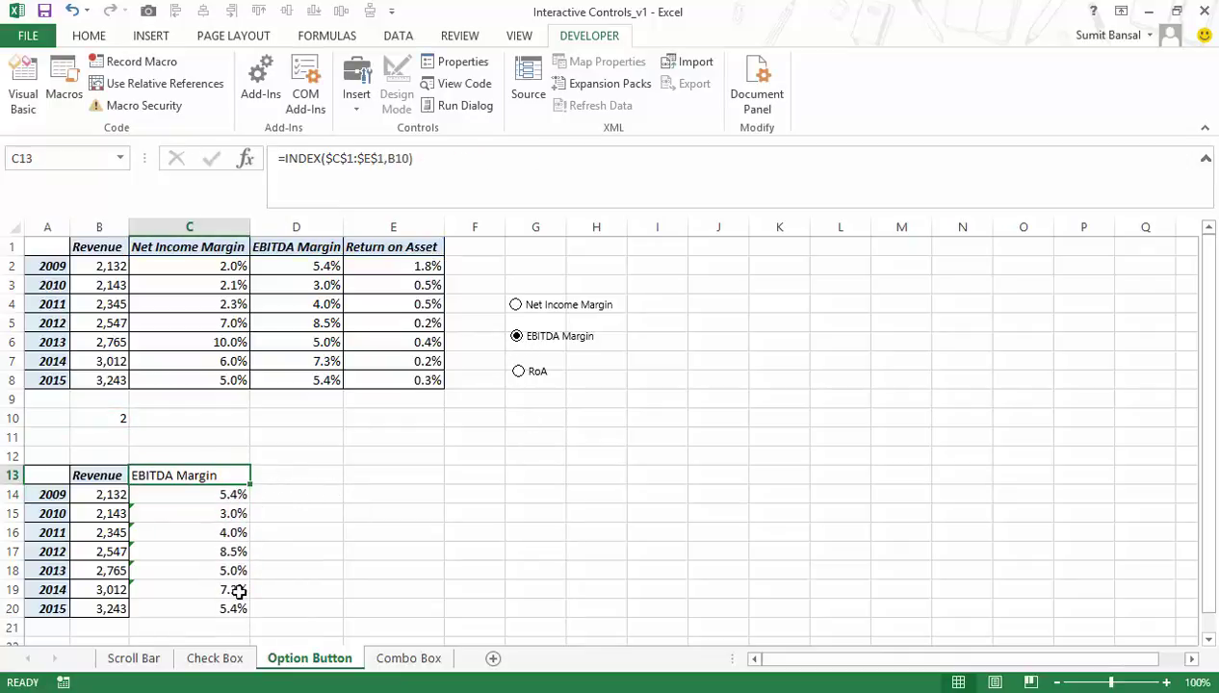
{"action": "left_click", "coordinate": [519, 374]}
Add borders to C13:C20 and copy the Revenue header's formatting from B13 to C13.
{"action": "left_click_drag", "start_coordinate": [188, 478], "coordinate": [190, 604]}
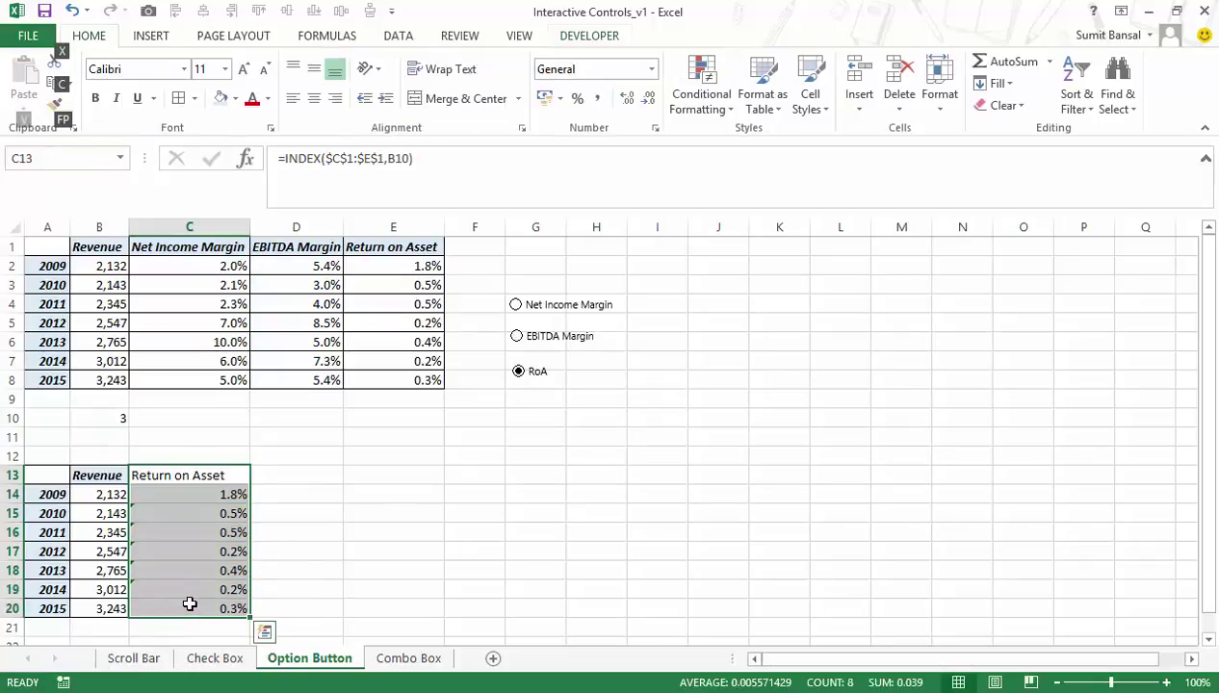
{"action": "left_click", "coordinate": [100, 475]}
{"action": "left_click", "coordinate": [54, 103]}
{"action": "left_click", "coordinate": [185, 474]}
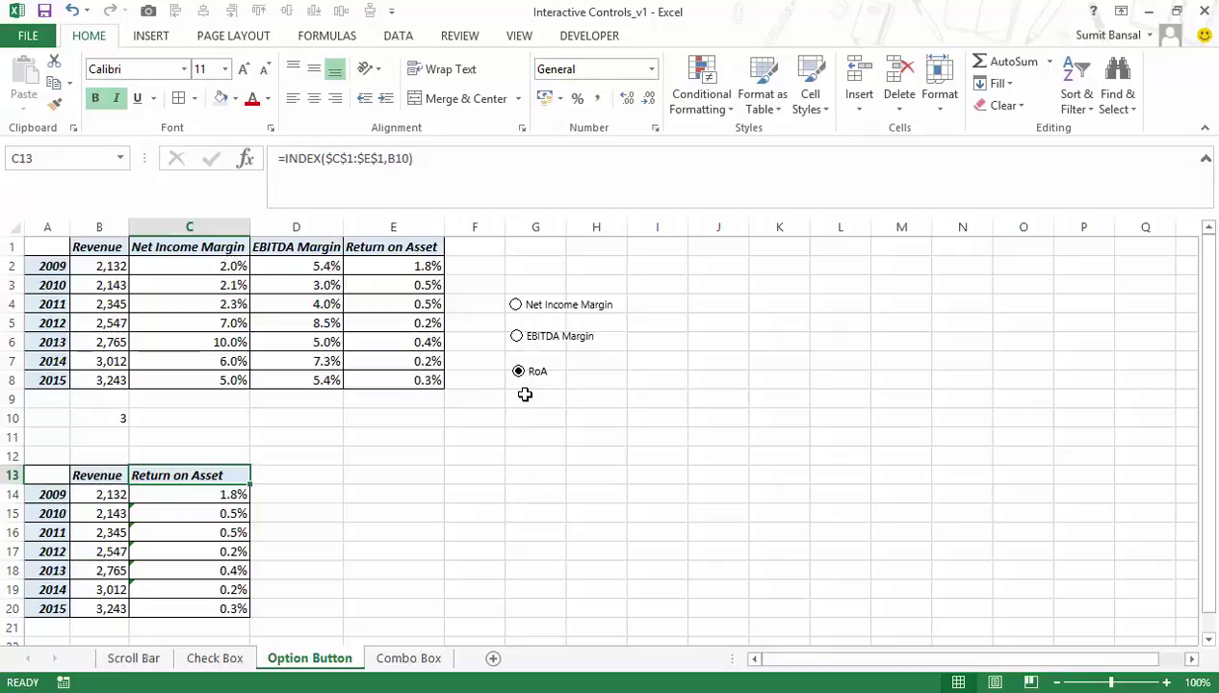
Insert a clustered column chart of the A13:C20 table, place it beside the option buttons and extend its height upward.
{"action": "left_click", "coordinate": [151, 36]}
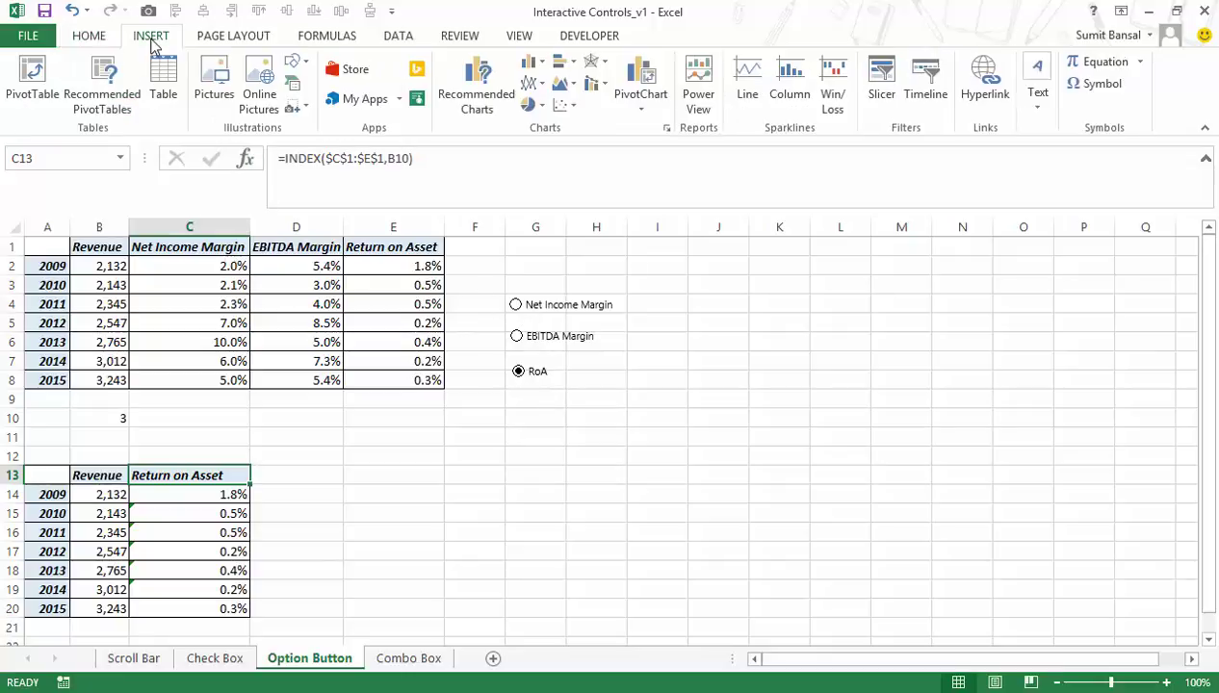
{"action": "left_click", "coordinate": [529, 84]}
{"action": "mouse_move", "coordinate": [529, 60]}
{"action": "left_click", "coordinate": [542, 128]}
{"action": "left_click_drag", "start_coordinate": [699, 318], "coordinate": [914, 351]}
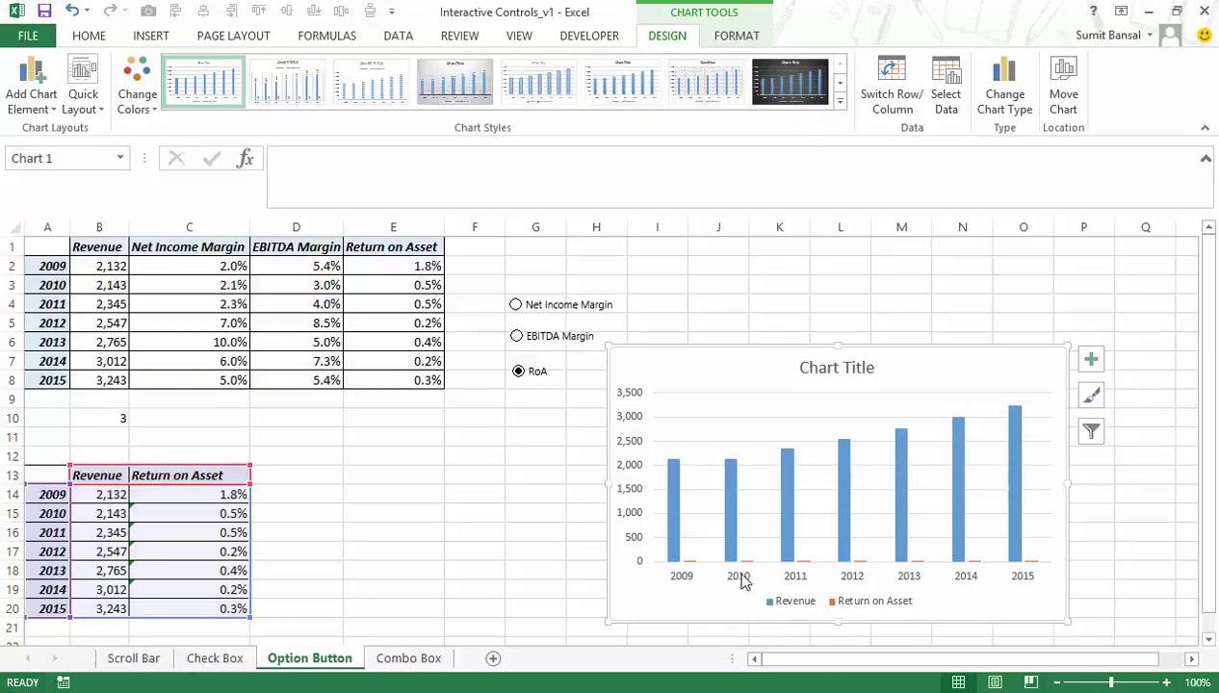
{"action": "left_click", "coordinate": [689, 568]}
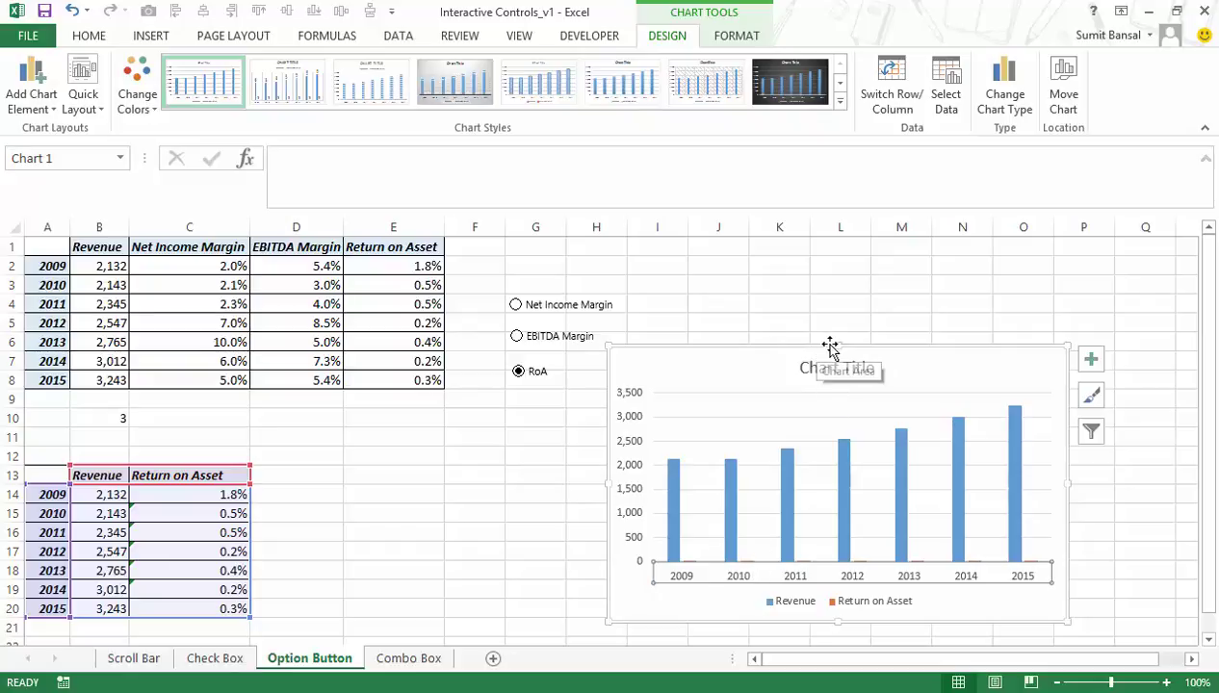
{"action": "left_click_drag", "start_coordinate": [836, 346], "coordinate": [840, 298]}
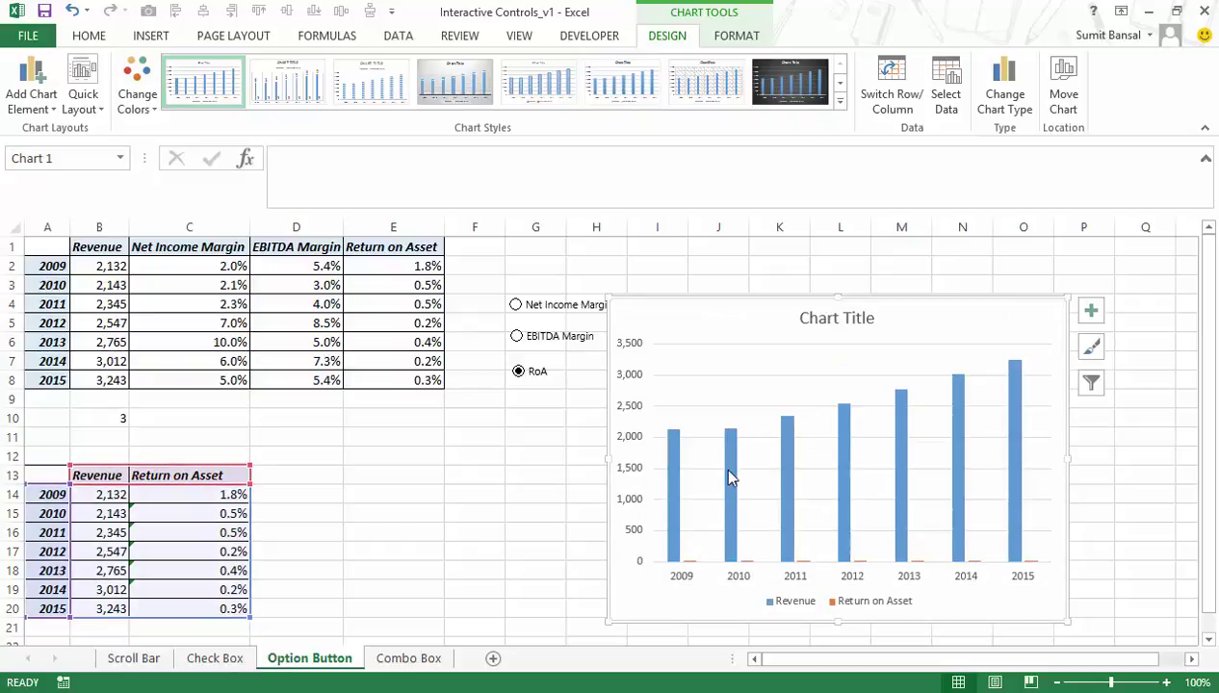
Change Return on Asset to a Stacked Line with Markers on the secondary axis, and move the chart clear of the option buttons.
{"action": "right_click", "coordinate": [730, 473]}
{"action": "left_click", "coordinate": [795, 523]}
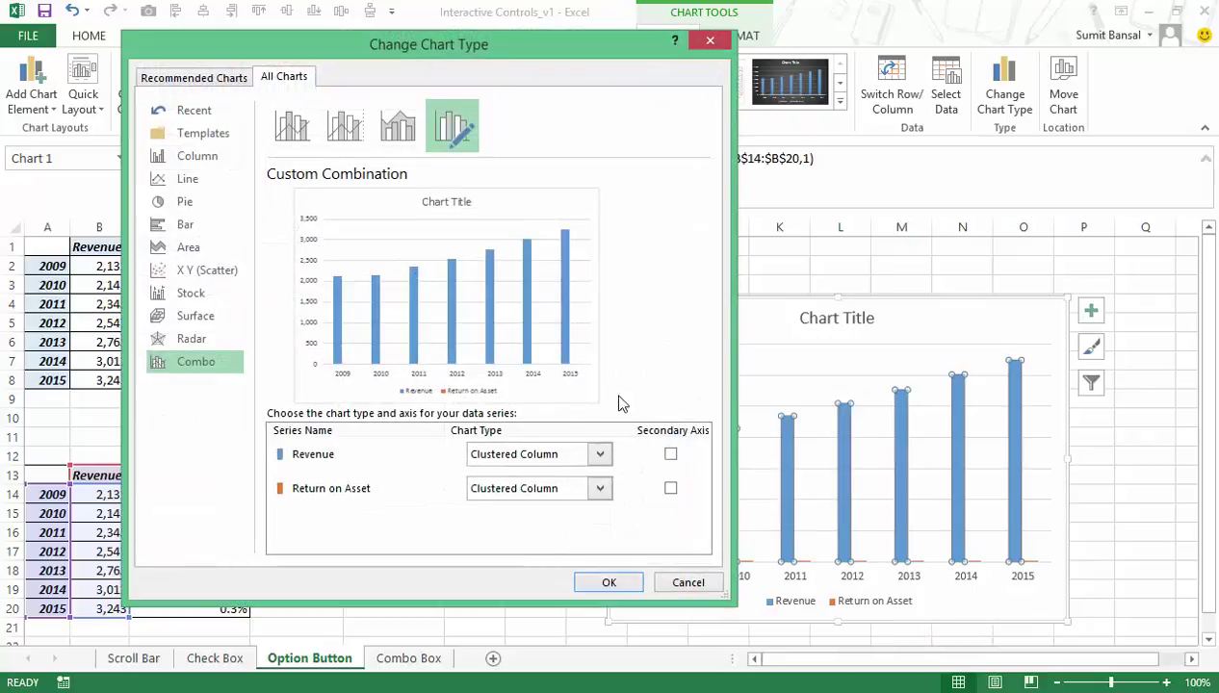
{"action": "left_click", "coordinate": [600, 490]}
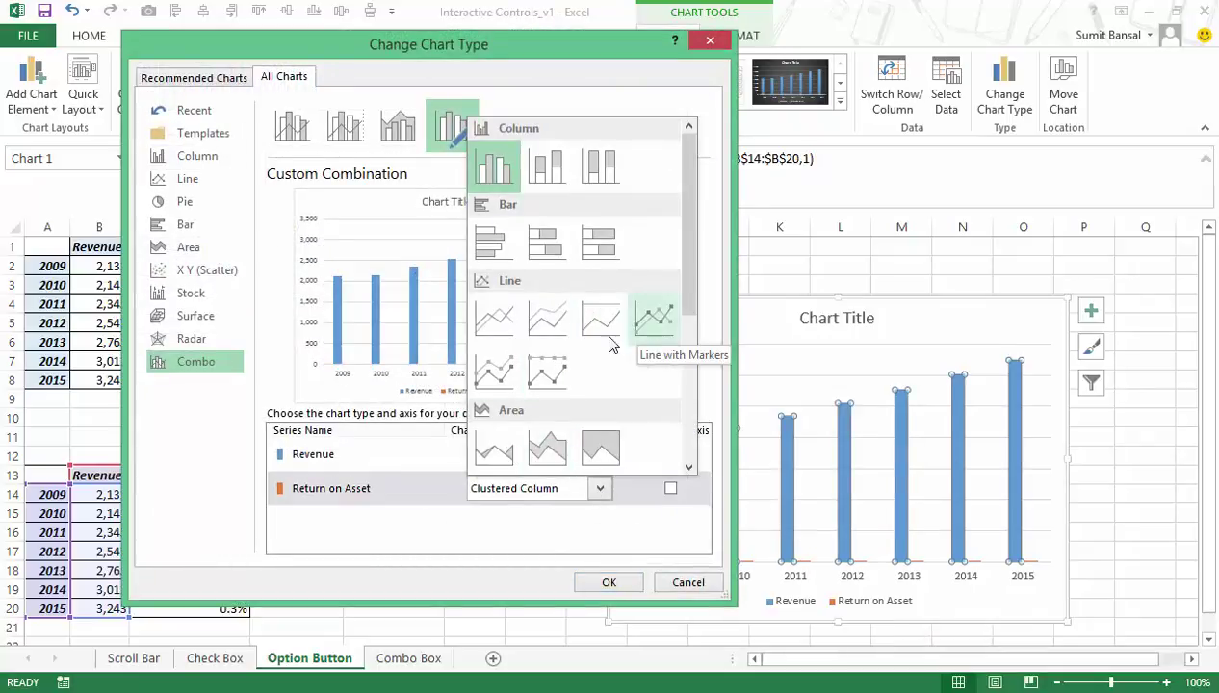
{"action": "left_click", "coordinate": [492, 368]}
{"action": "left_click", "coordinate": [671, 490]}
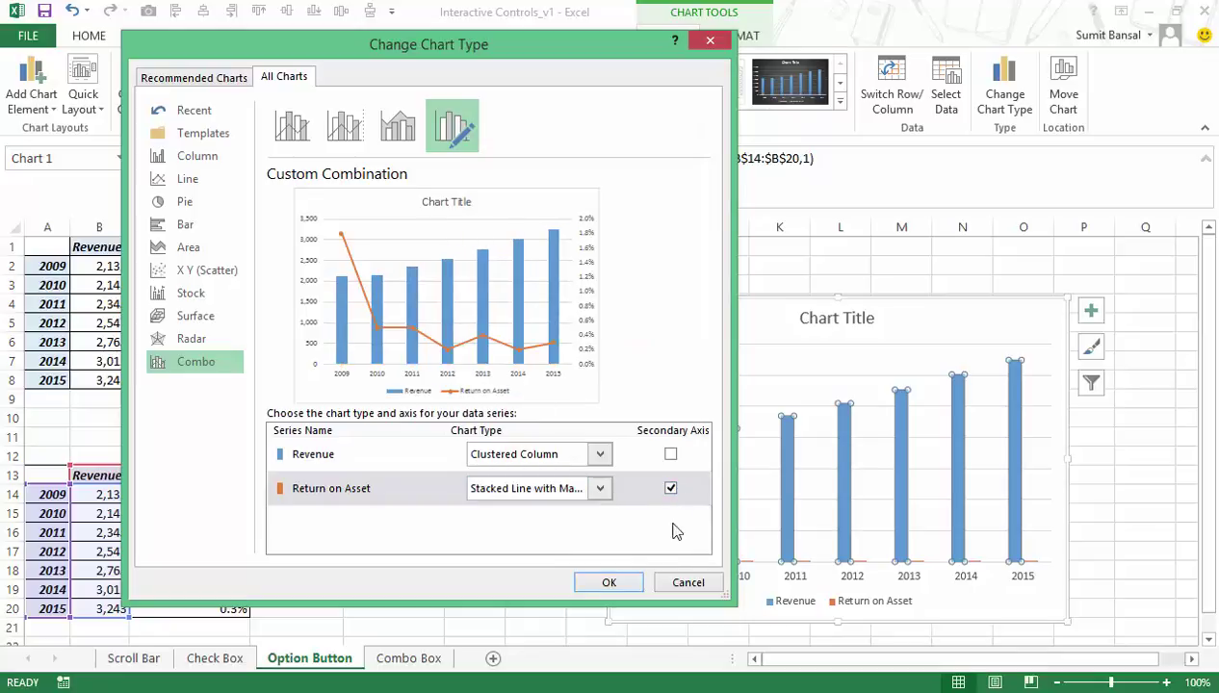
{"action": "left_click", "coordinate": [618, 584]}
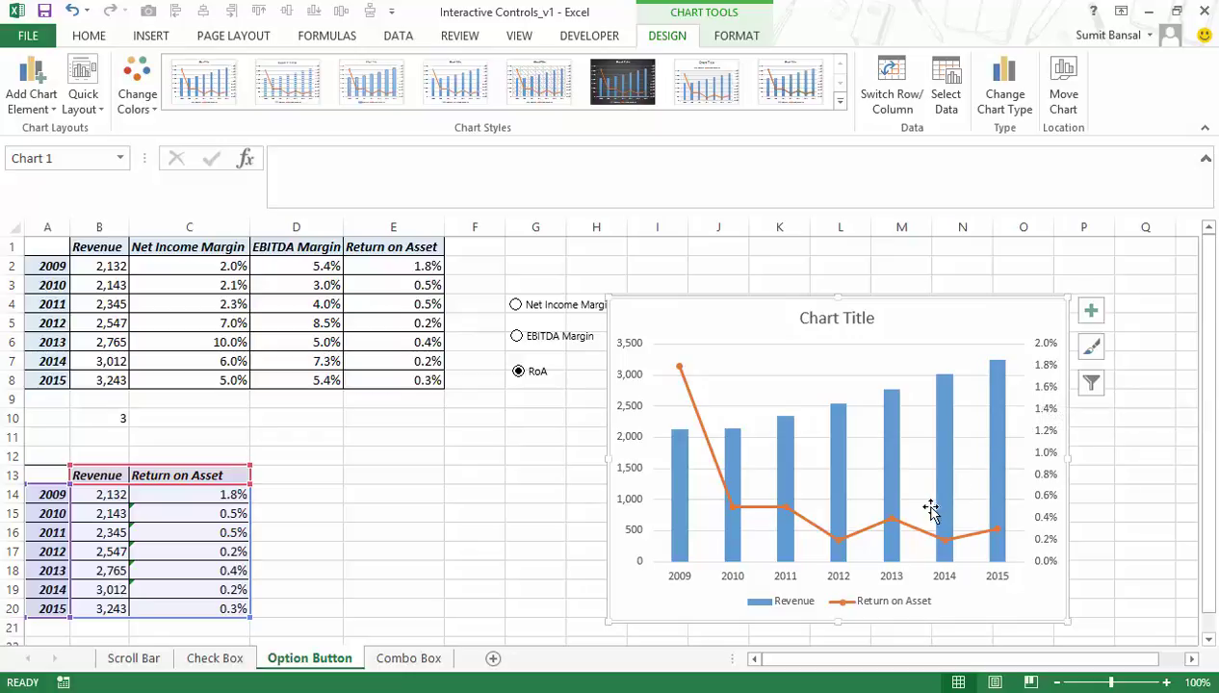
{"action": "left_click_drag", "start_coordinate": [770, 299], "coordinate": [790, 244]}
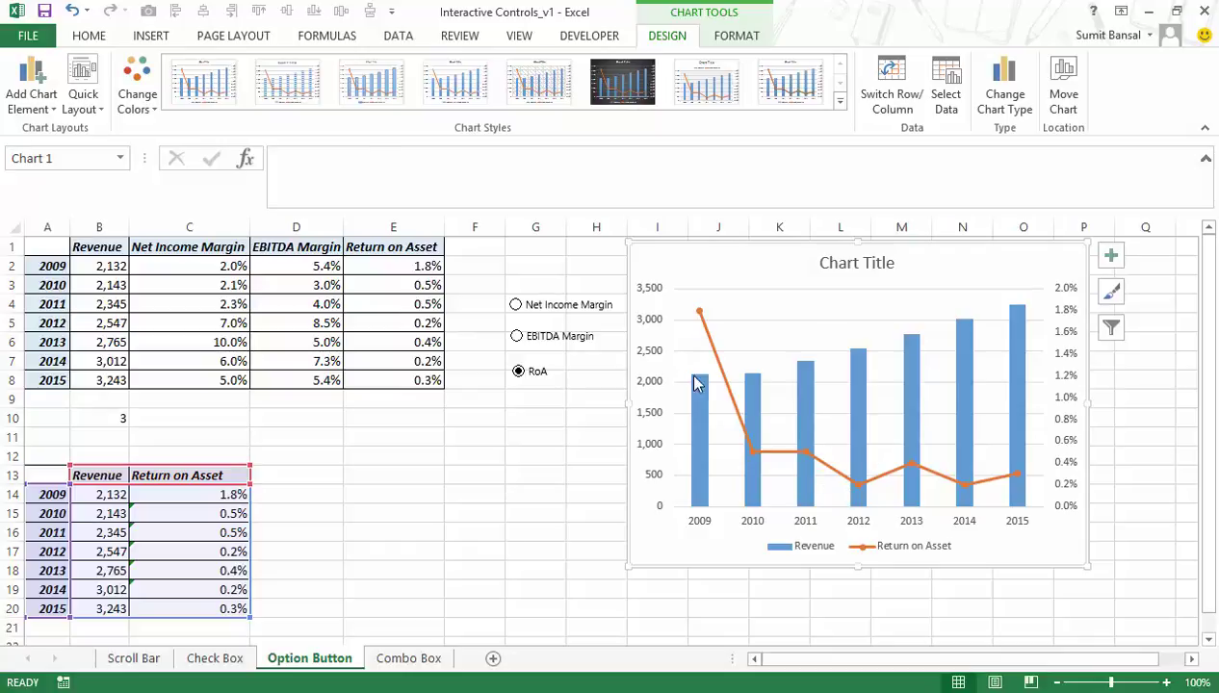
{"action": "key", "text": "Escape"}
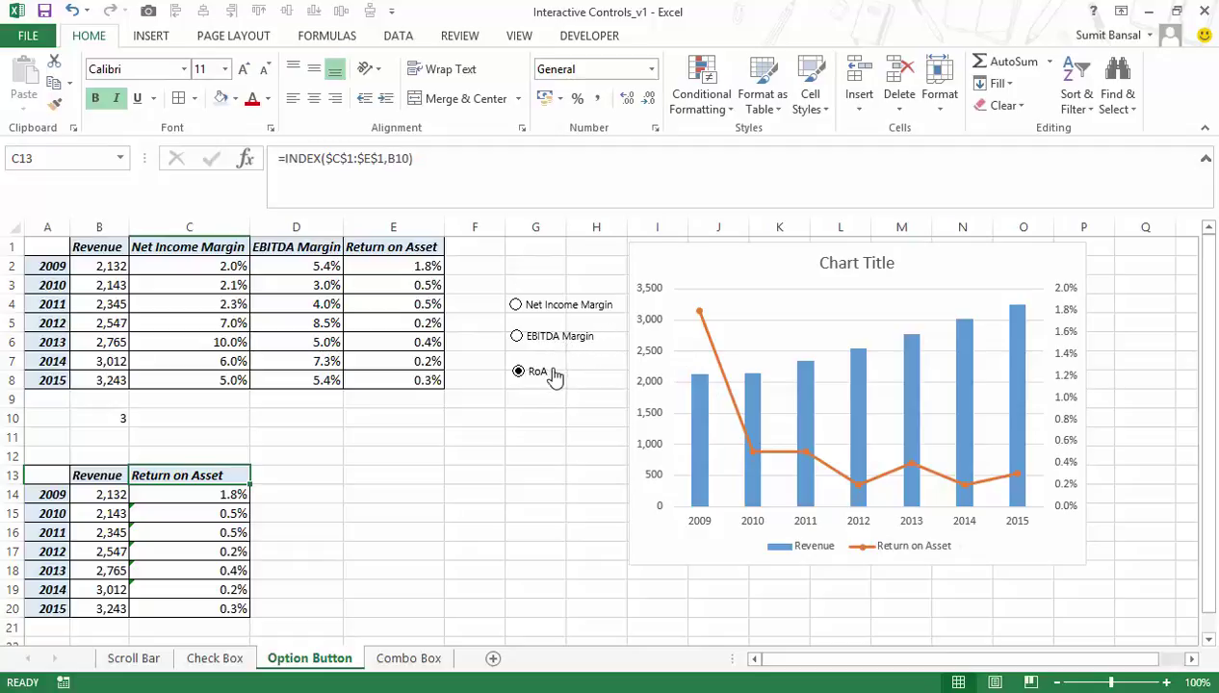
Test the combo chart by choosing Net Income Margin, EBITDA Margin and RoA in turn, and examine the line and secondary axis.
{"action": "left_click", "coordinate": [543, 308]}
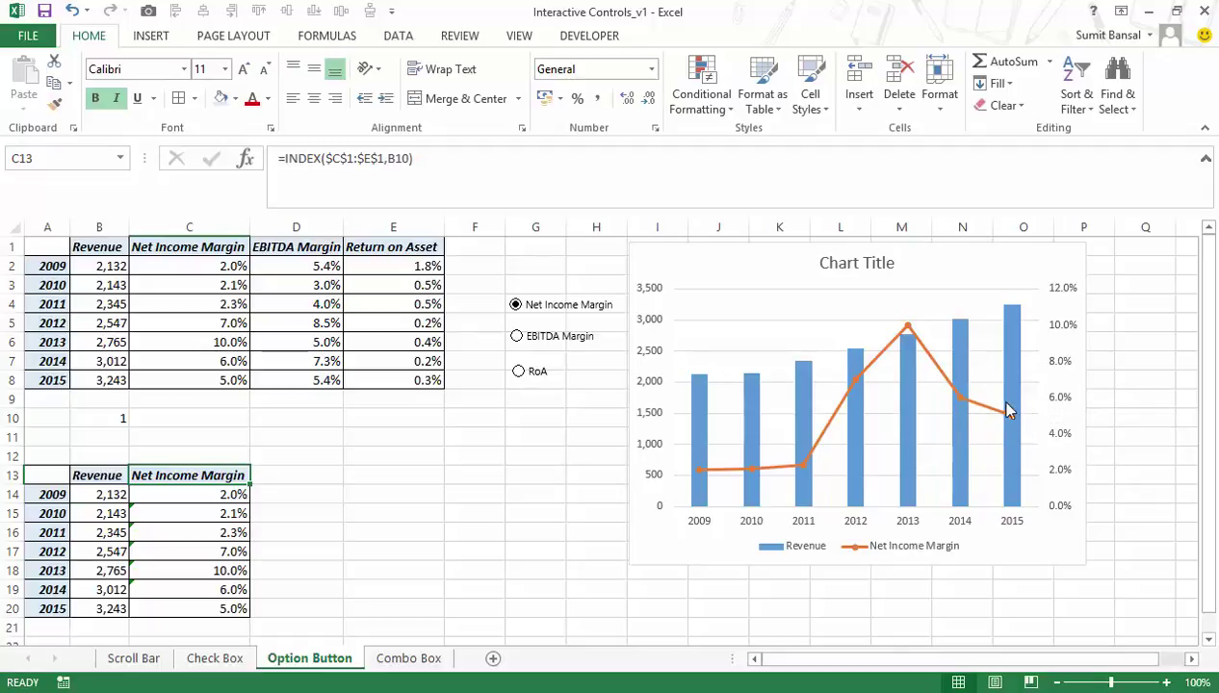
{"action": "left_click", "coordinate": [541, 348]}
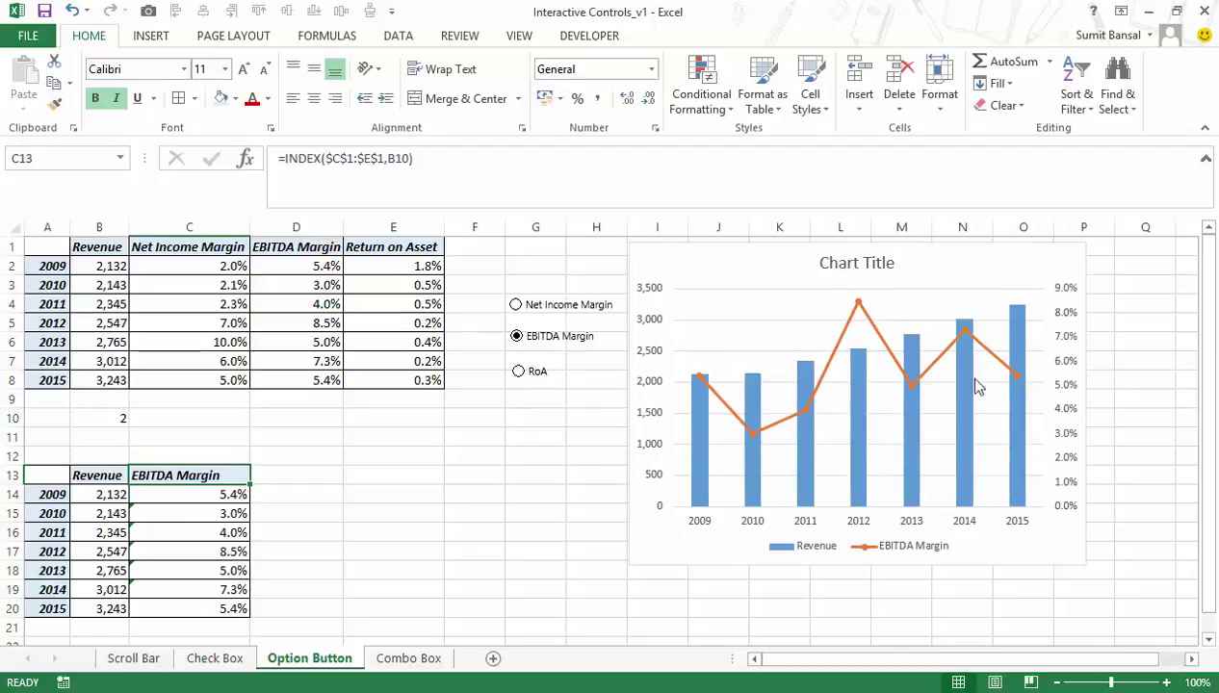
{"action": "mouse_move", "coordinate": [953, 313]}
{"action": "left_click", "coordinate": [537, 375]}
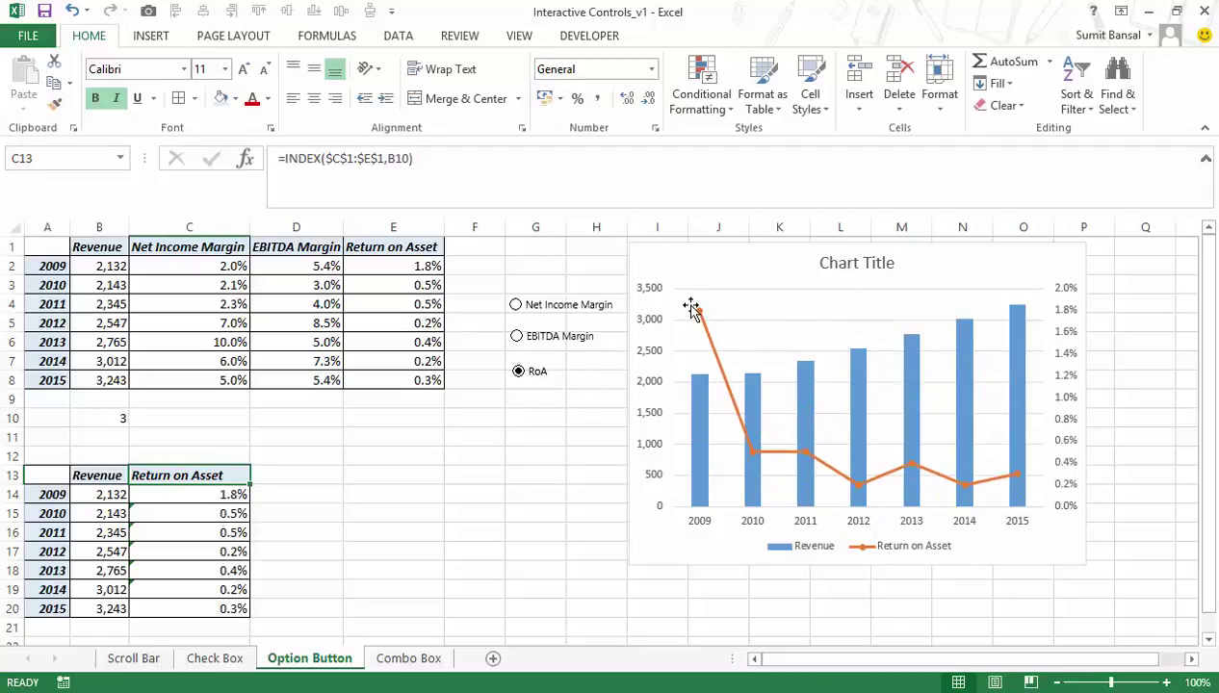
{"action": "mouse_move", "coordinate": [696, 313]}
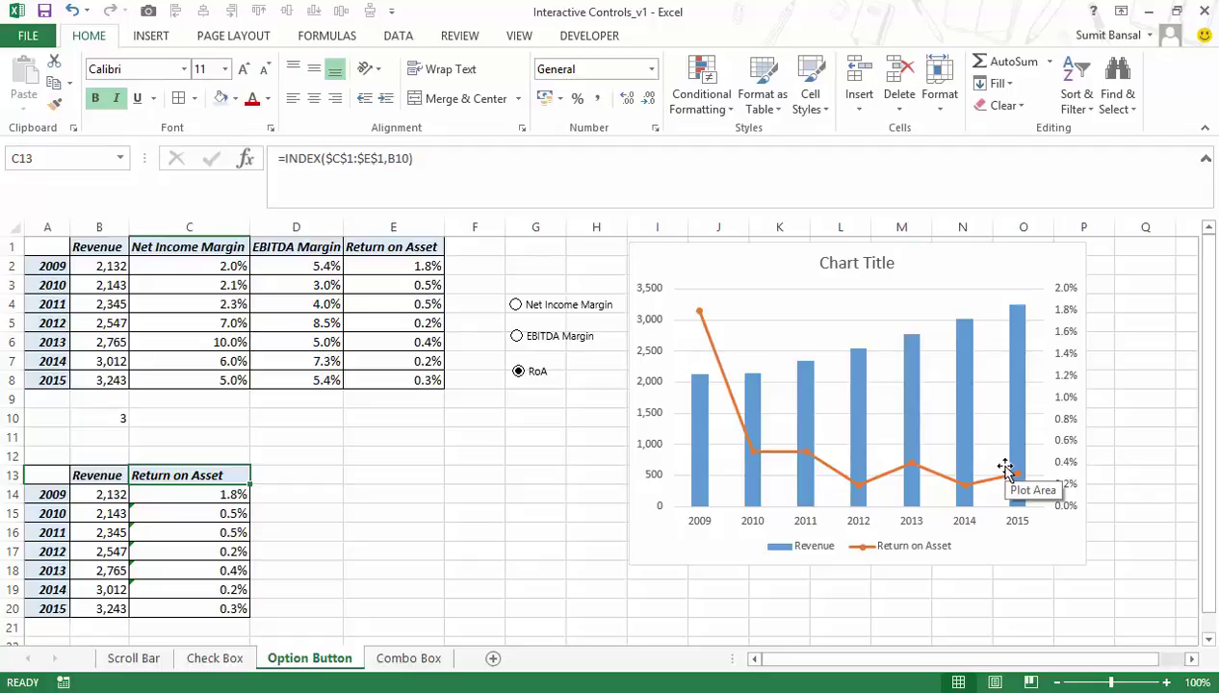
Choose EBITDA Margin and compare the chart's source table in A13:C20 with the margin column in C13:C20.
{"action": "left_click_drag", "start_coordinate": [53, 474], "coordinate": [188, 609]}
{"action": "left_click", "coordinate": [529, 339]}
{"action": "left_click_drag", "start_coordinate": [178, 478], "coordinate": [211, 609]}
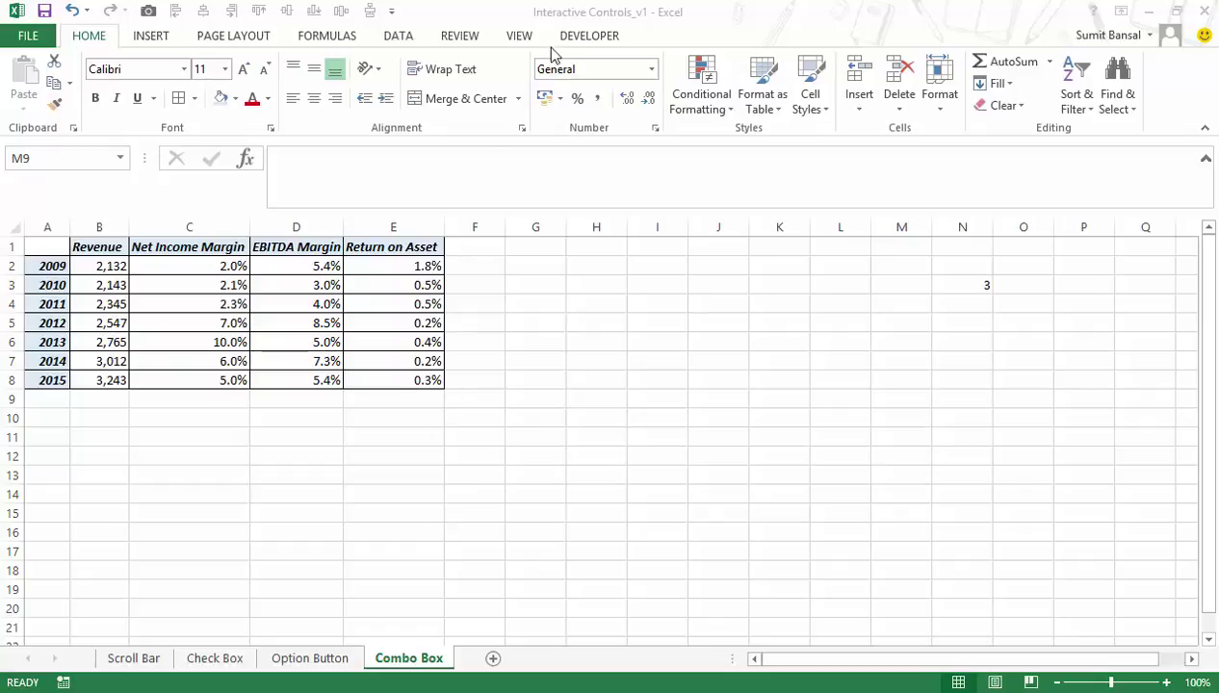
Insert a combo box form control on the Combo Box sheet and size it to span columns G to K over rows 3 and 4.
{"action": "left_click", "coordinate": [591, 36]}
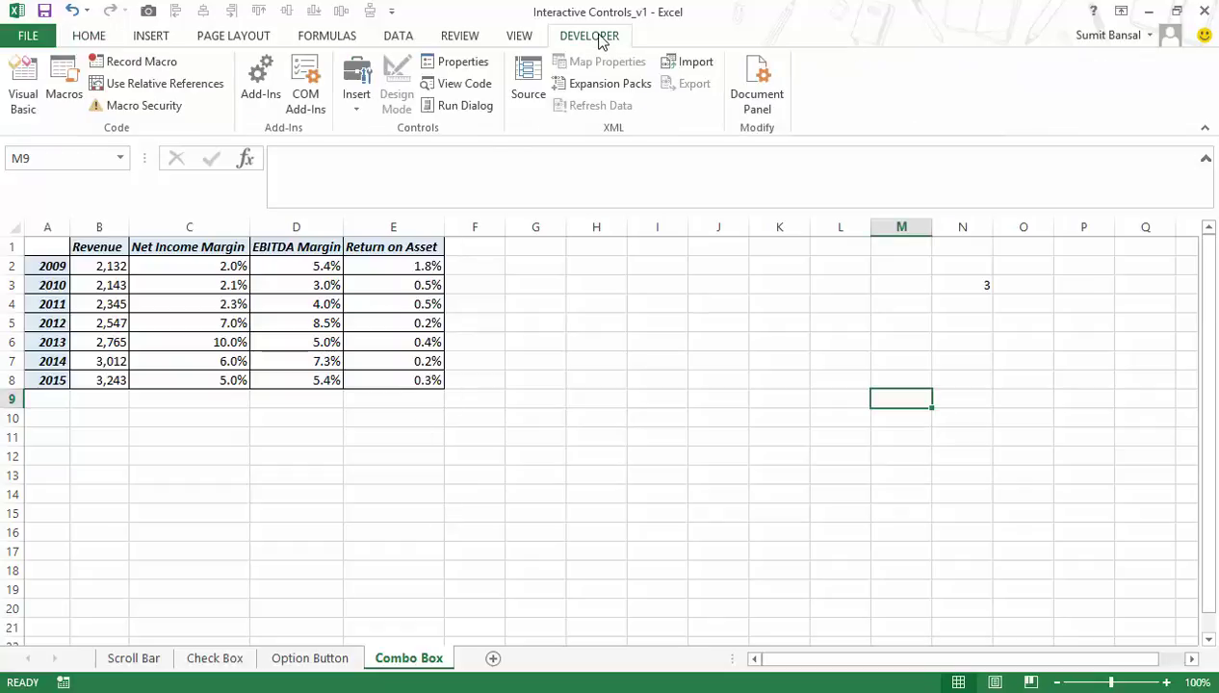
{"action": "left_click", "coordinate": [374, 108]}
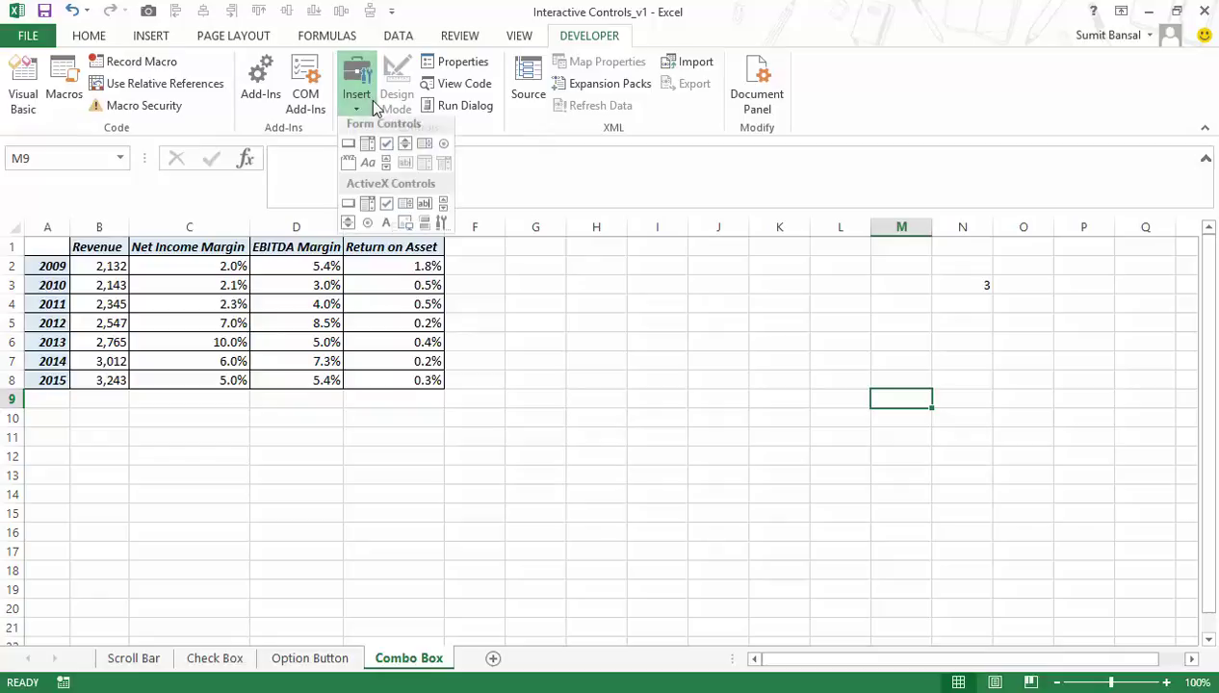
{"action": "left_click", "coordinate": [367, 151]}
{"action": "left_click_drag", "start_coordinate": [528, 278], "coordinate": [620, 370]}
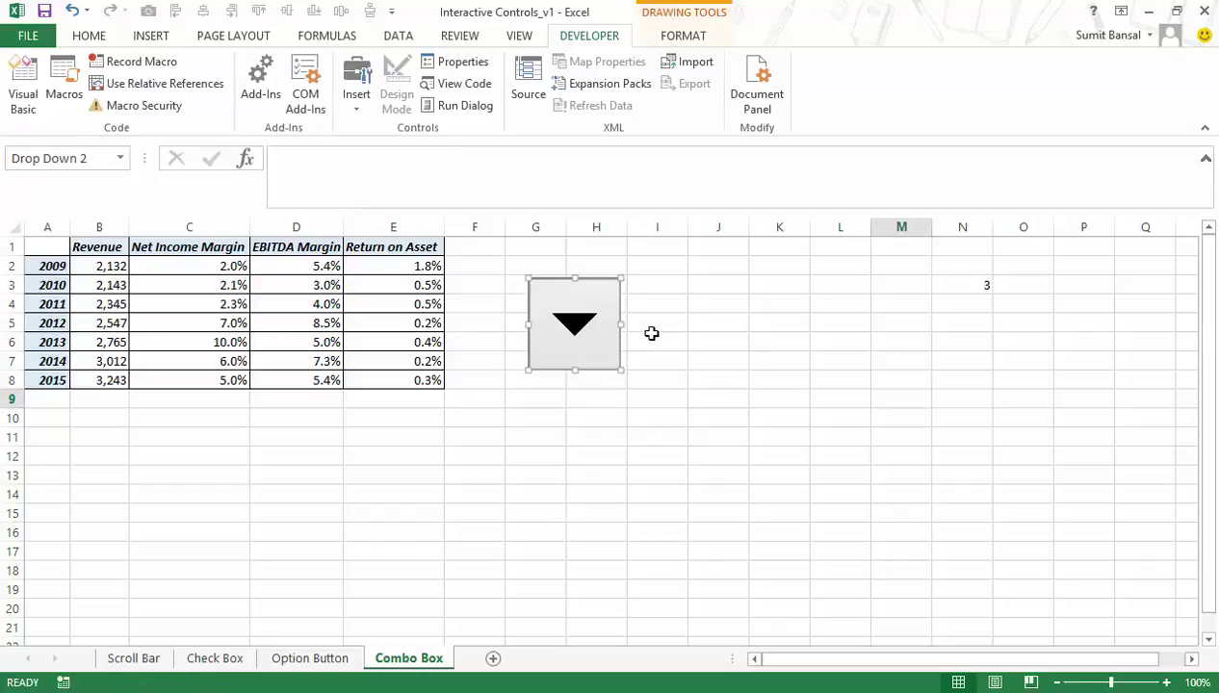
{"action": "left_click_drag", "start_coordinate": [617, 325], "coordinate": [809, 325]}
{"action": "left_click_drag", "start_coordinate": [670, 368], "coordinate": [669, 316]}
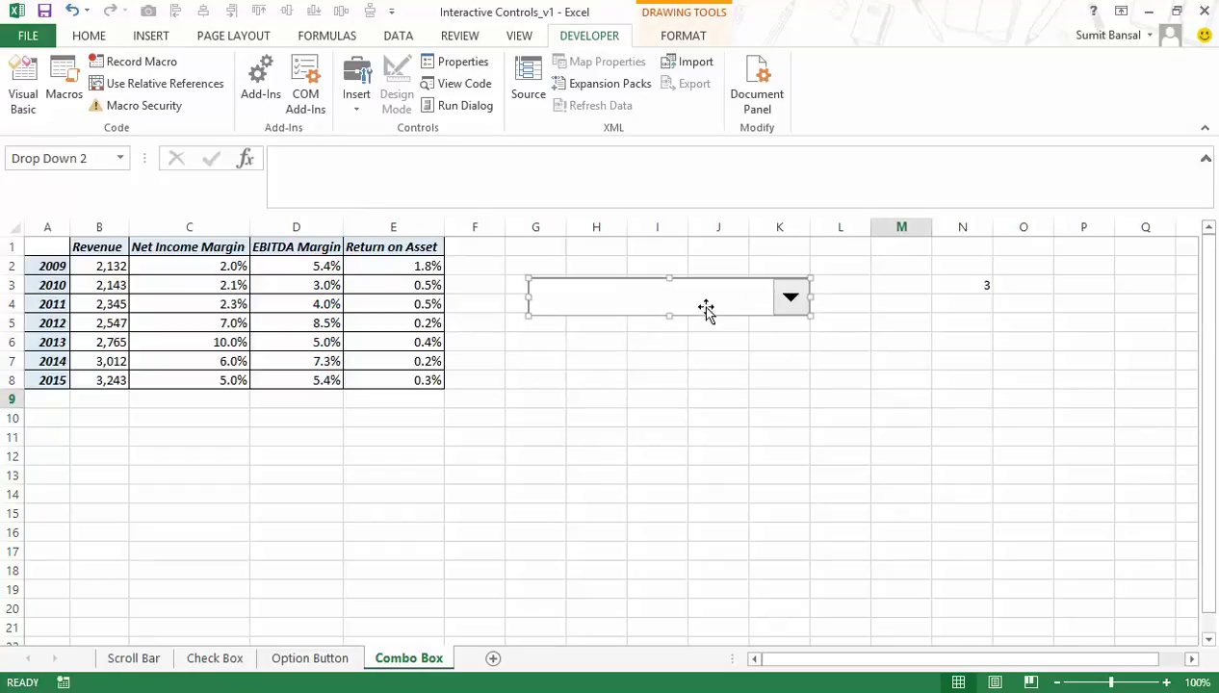
Clear the leftover value in N3 and reduce the combo box's height slightly.
{"action": "left_click", "coordinate": [976, 297]}
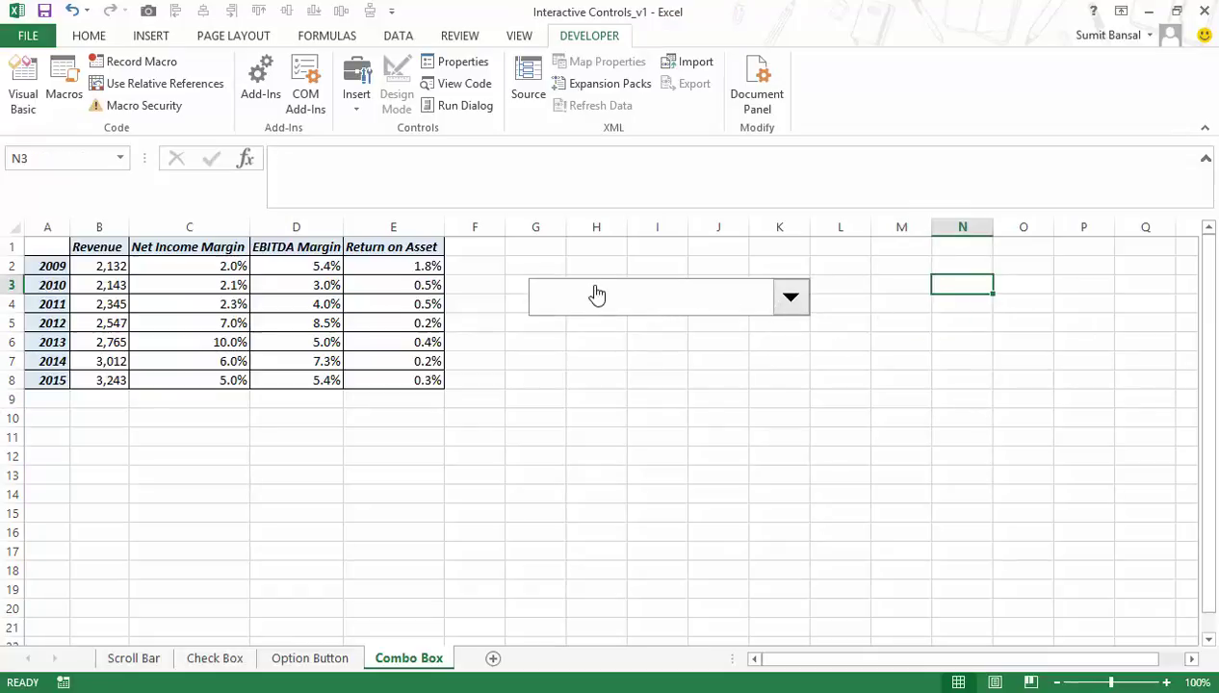
{"action": "right_click", "coordinate": [648, 305]}
{"action": "key", "text": "Escape"}
{"action": "left_click_drag", "start_coordinate": [671, 317], "coordinate": [670, 310]}
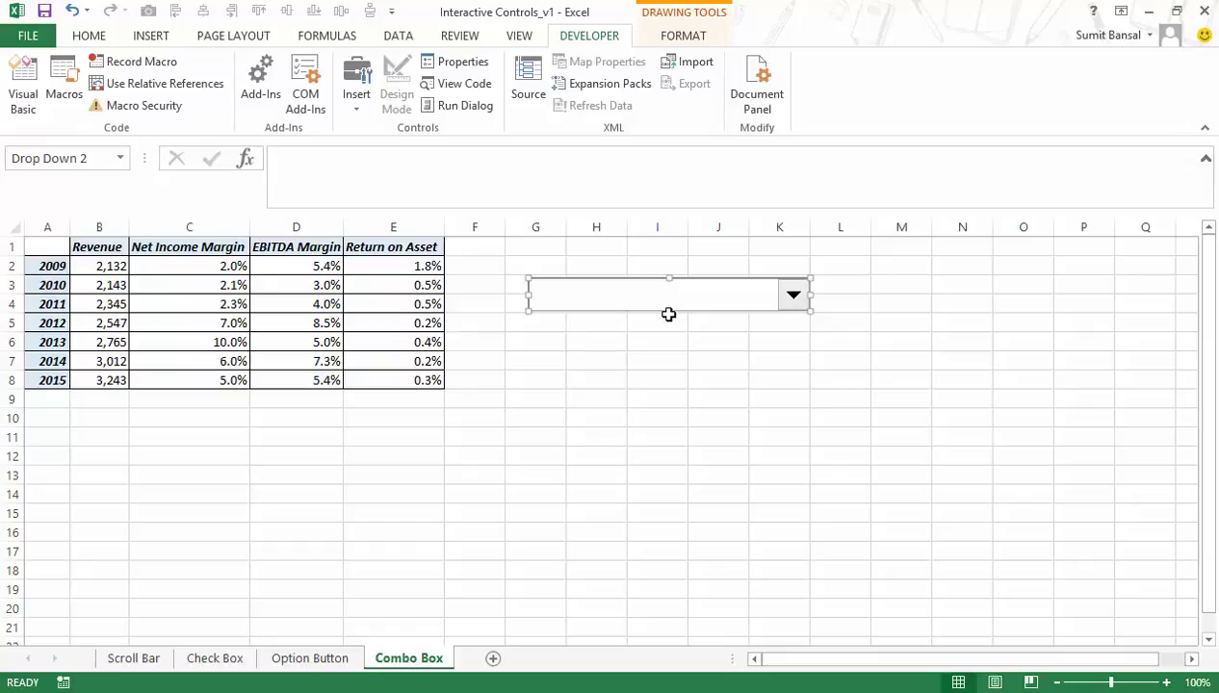
{"action": "left_click", "coordinate": [595, 321]}
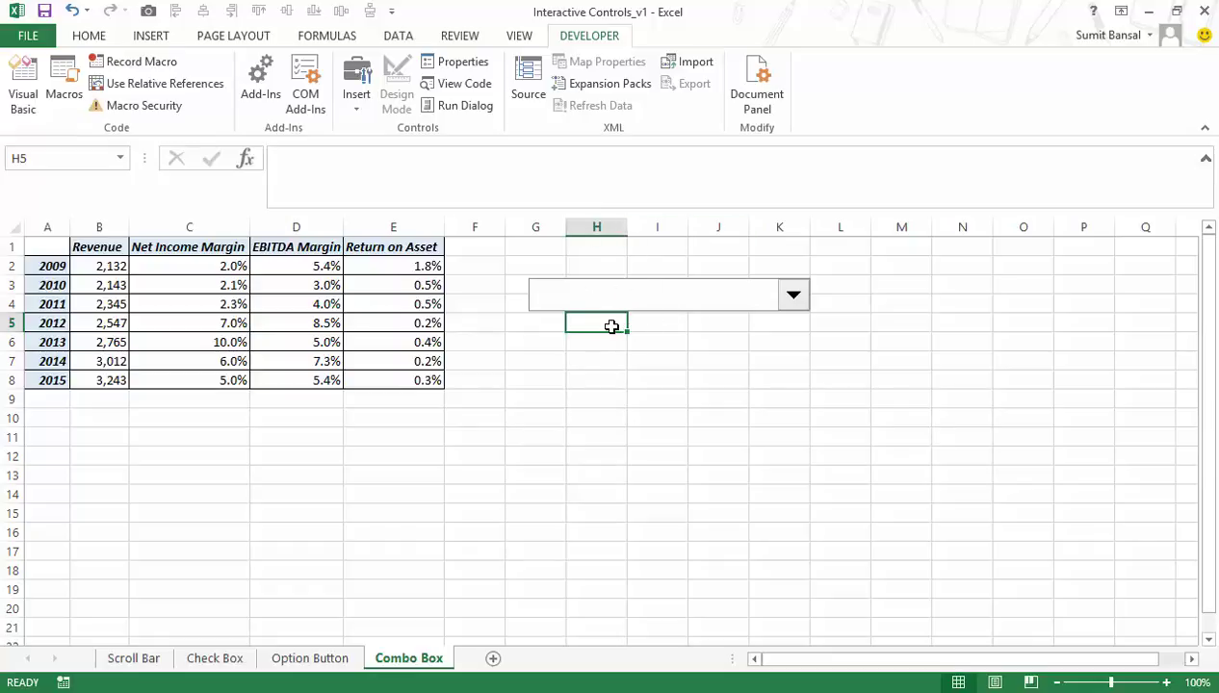
Move the combo box to the right so that it spans columns I to M.
{"action": "right_click", "coordinate": [664, 289]}
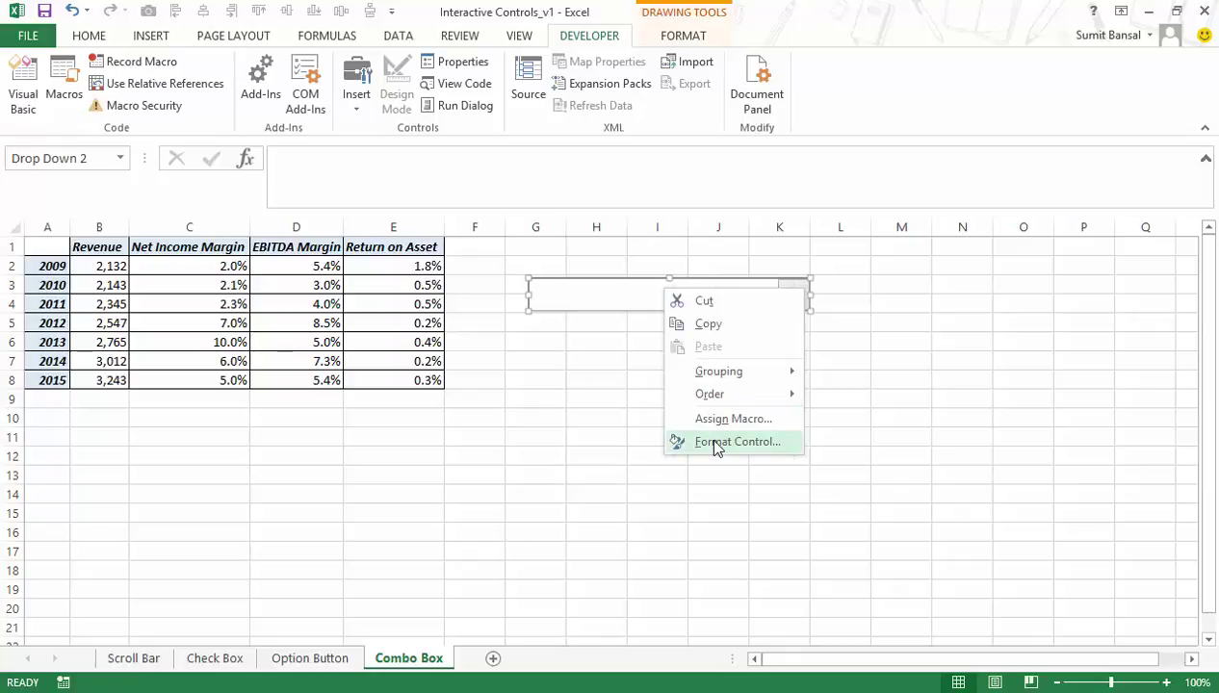
{"action": "left_click", "coordinate": [626, 302]}
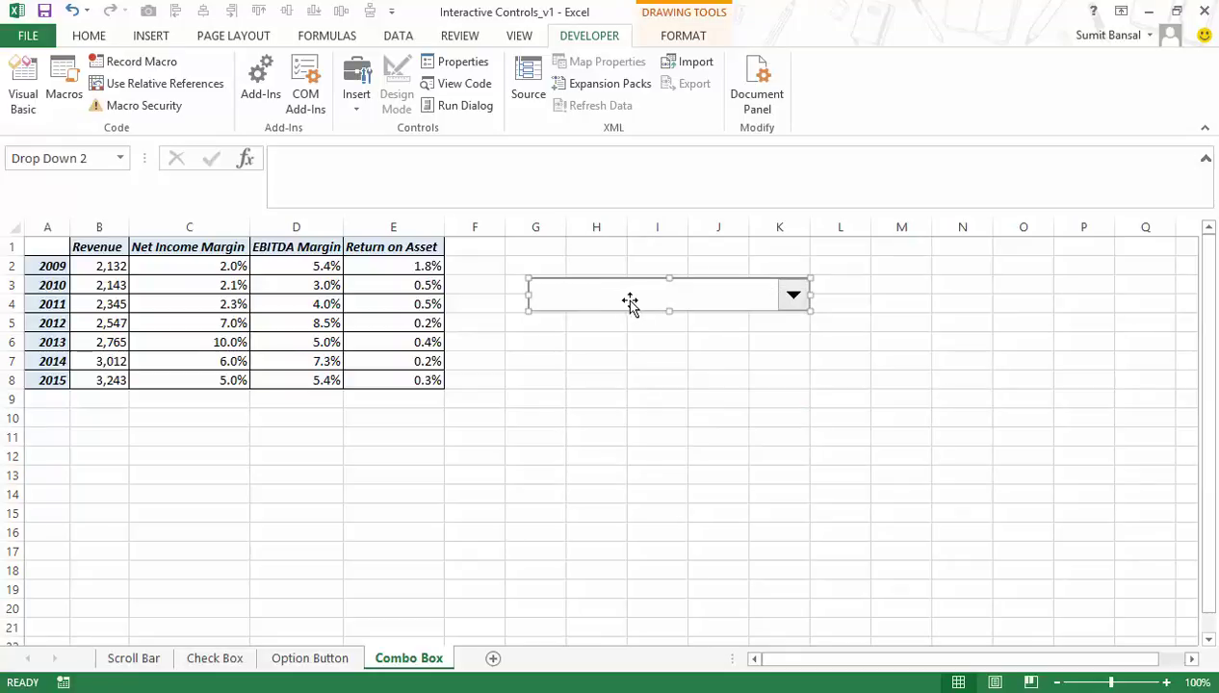
{"action": "left_click_drag", "start_coordinate": [612, 299], "coordinate": [706, 308]}
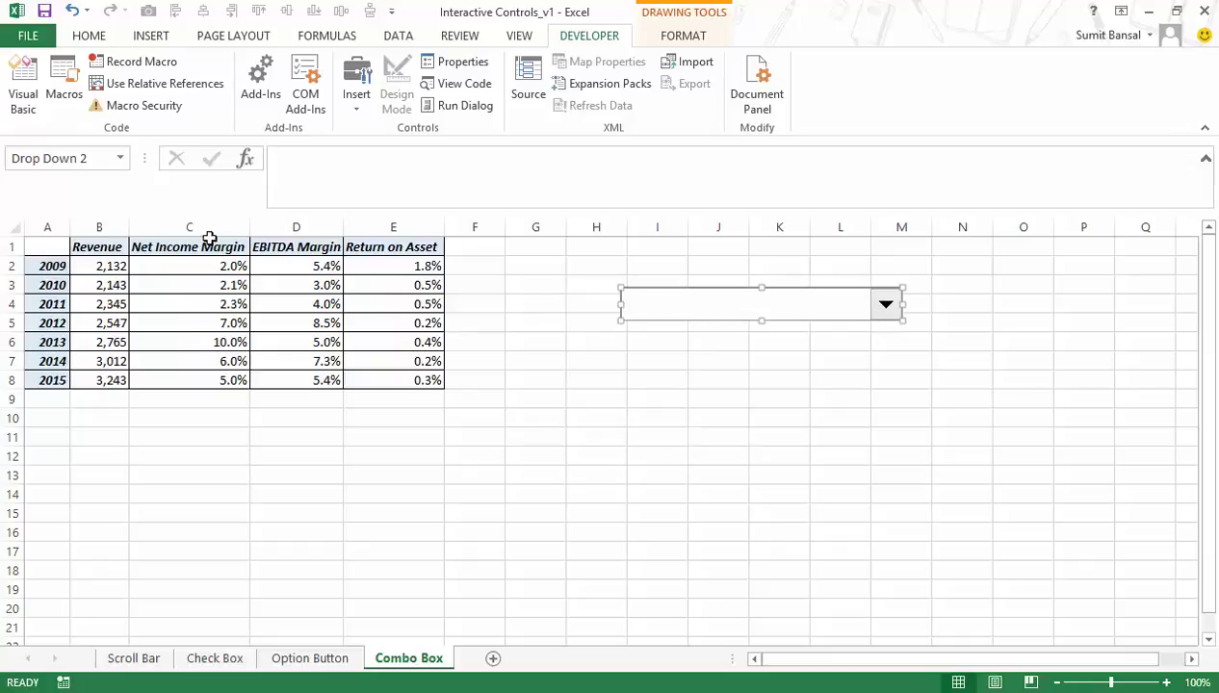
Copy the margin headers in C1:E1 and paste them transposed into A11:A13.
{"action": "left_click_drag", "start_coordinate": [200, 248], "coordinate": [374, 247]}
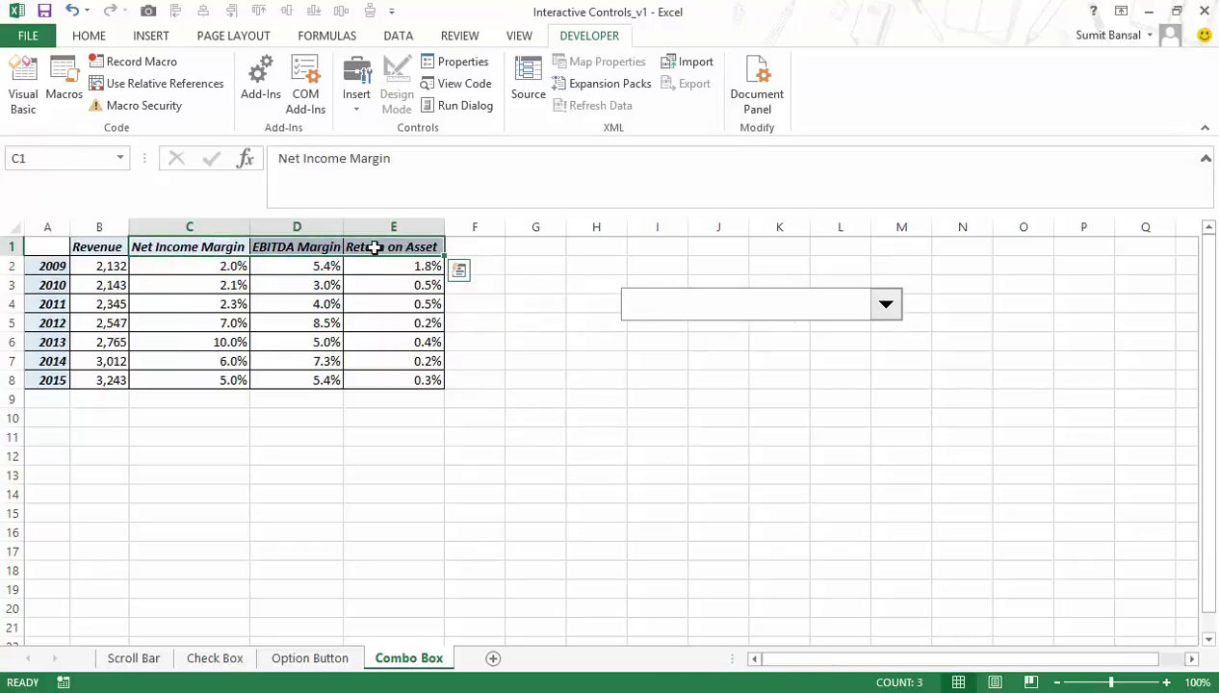
{"action": "key", "text": "ctrl+c"}
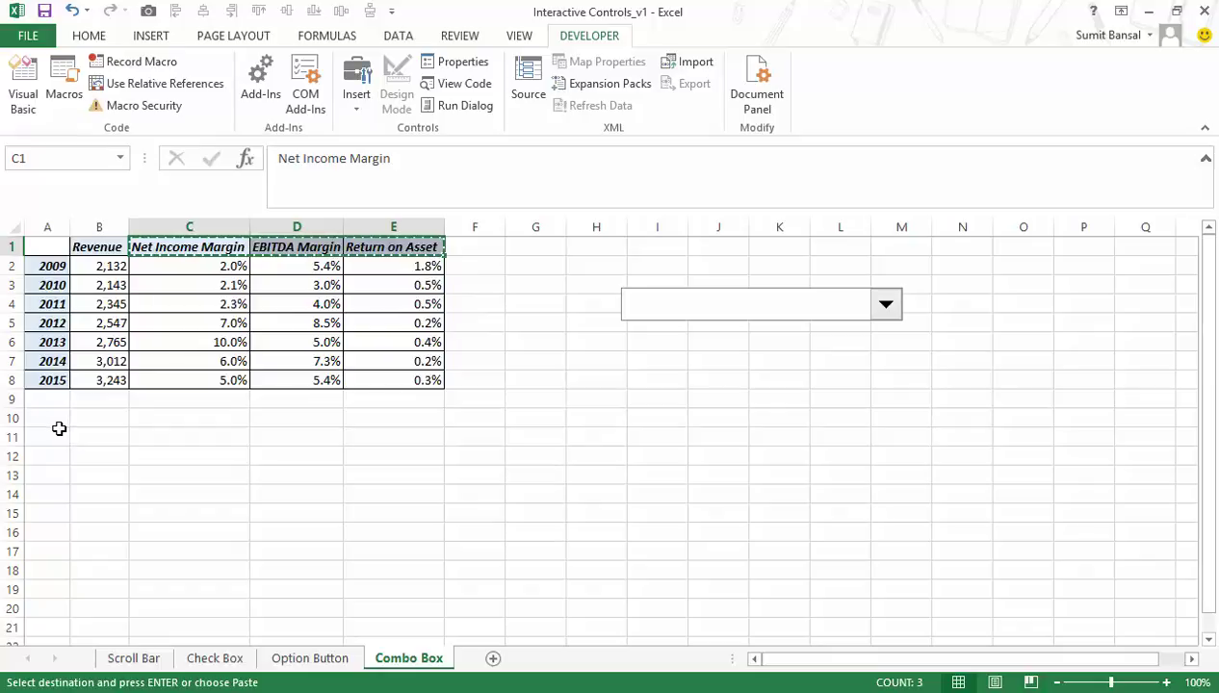
{"action": "left_click", "coordinate": [58, 433]}
{"action": "scroll", "coordinate": [54, 101], "scroll_direction": "up", "scroll_amount": 7}
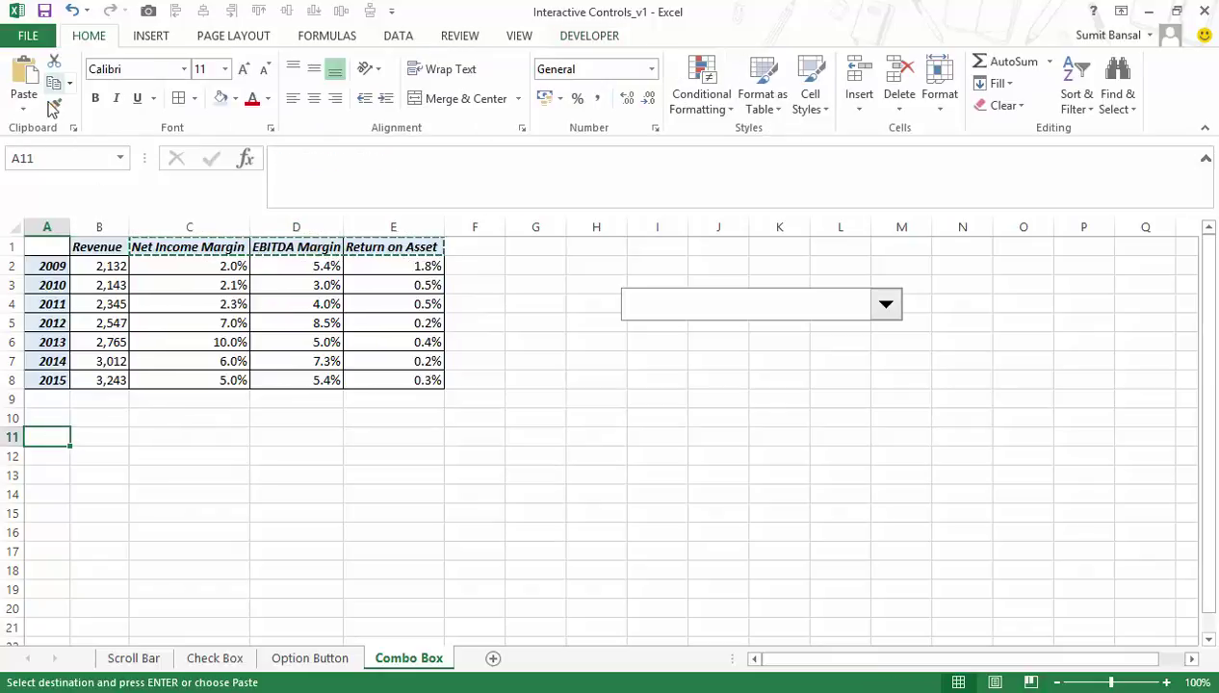
{"action": "left_click", "coordinate": [24, 104]}
{"action": "left_click", "coordinate": [82, 313]}
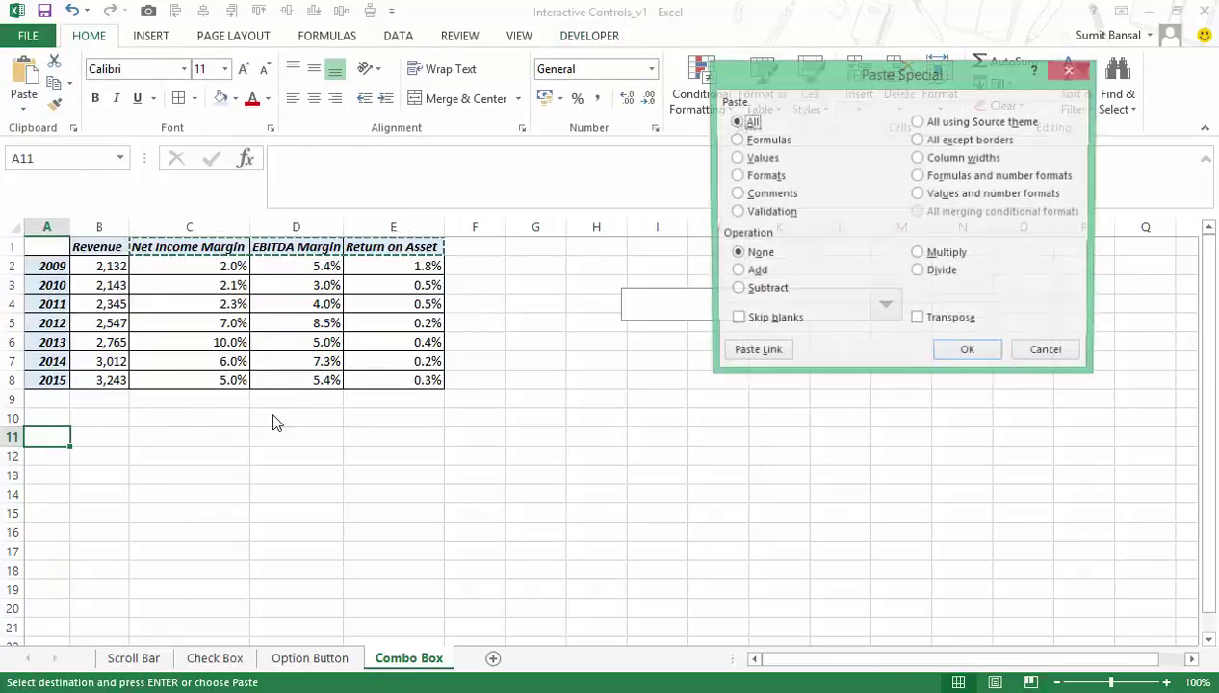
{"action": "left_click", "coordinate": [949, 316]}
{"action": "left_click", "coordinate": [961, 348]}
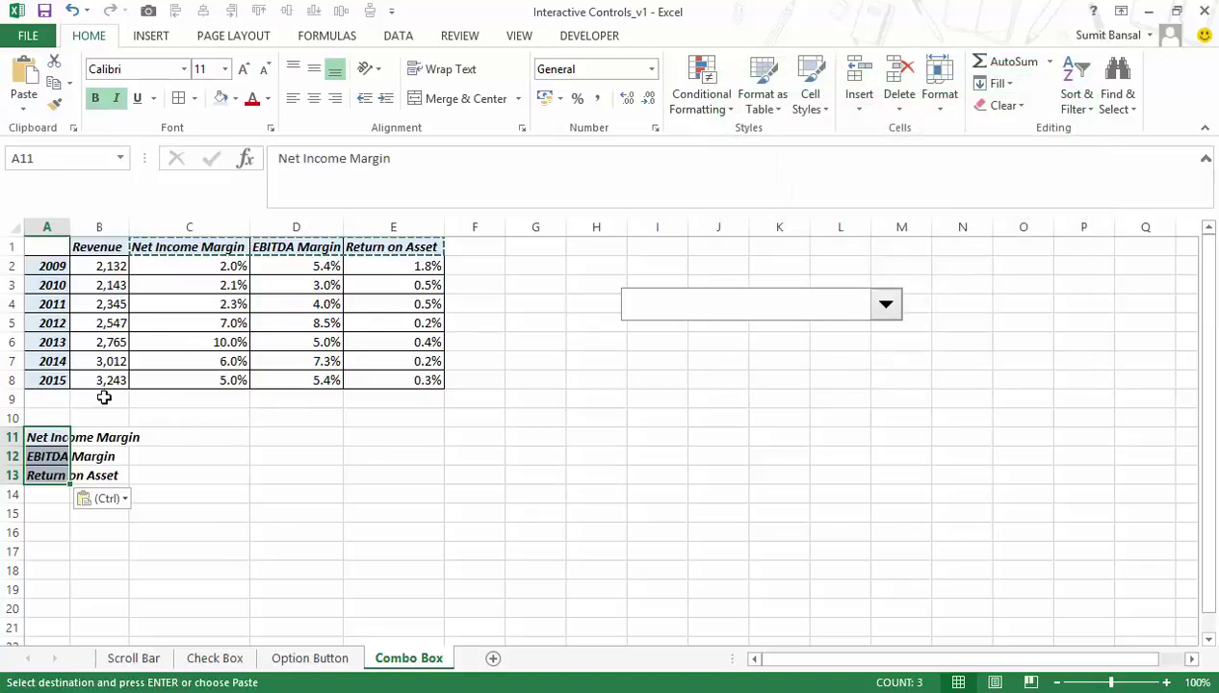
{"action": "left_click_drag", "start_coordinate": [233, 248], "coordinate": [371, 248]}
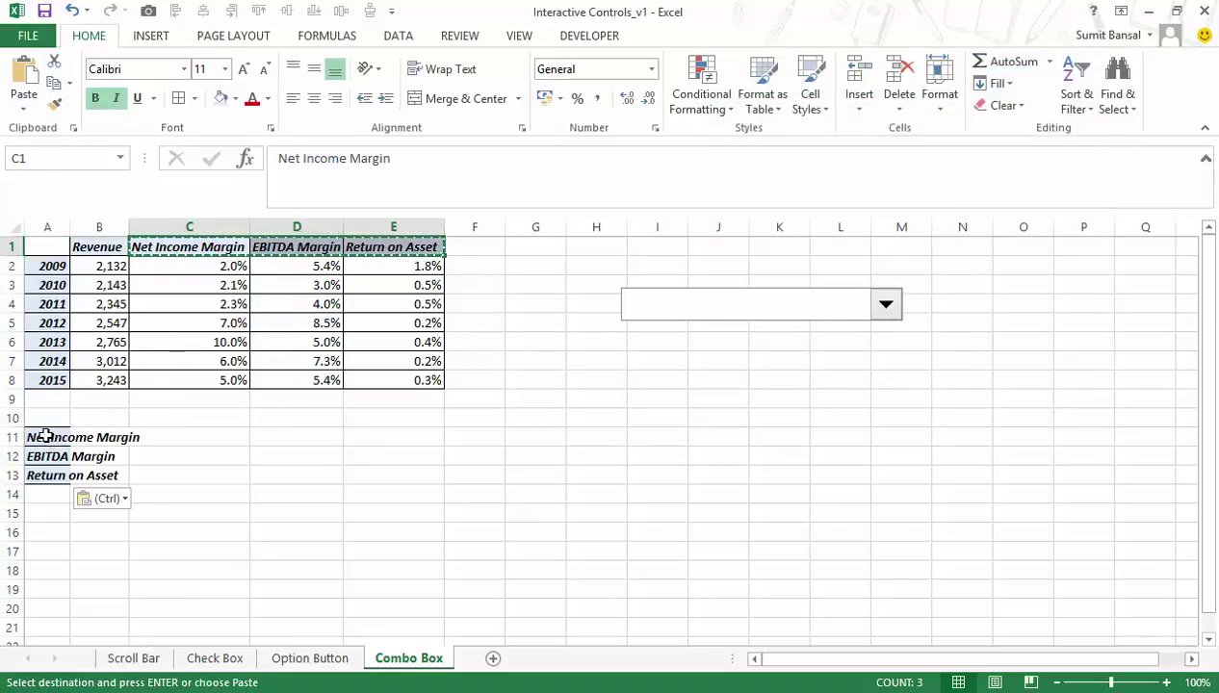
Set the combo box's input range to $A$11:$A$13 in its control settings.
{"action": "right_click", "coordinate": [747, 312]}
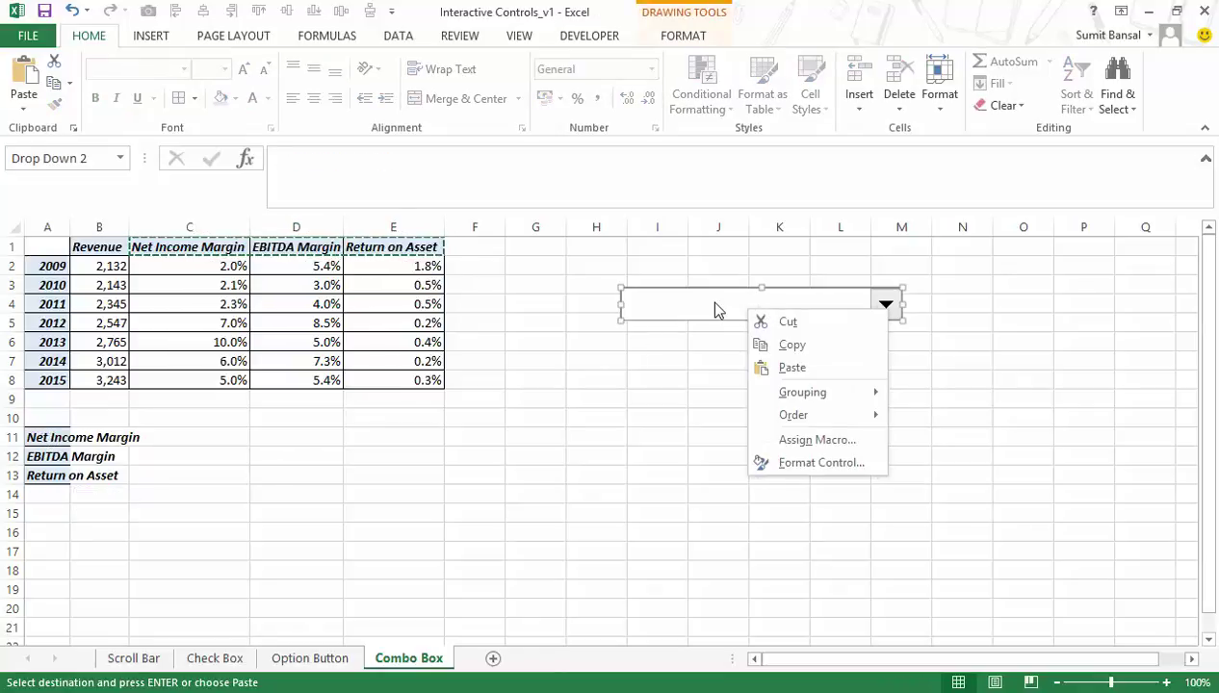
{"action": "left_click", "coordinate": [814, 467]}
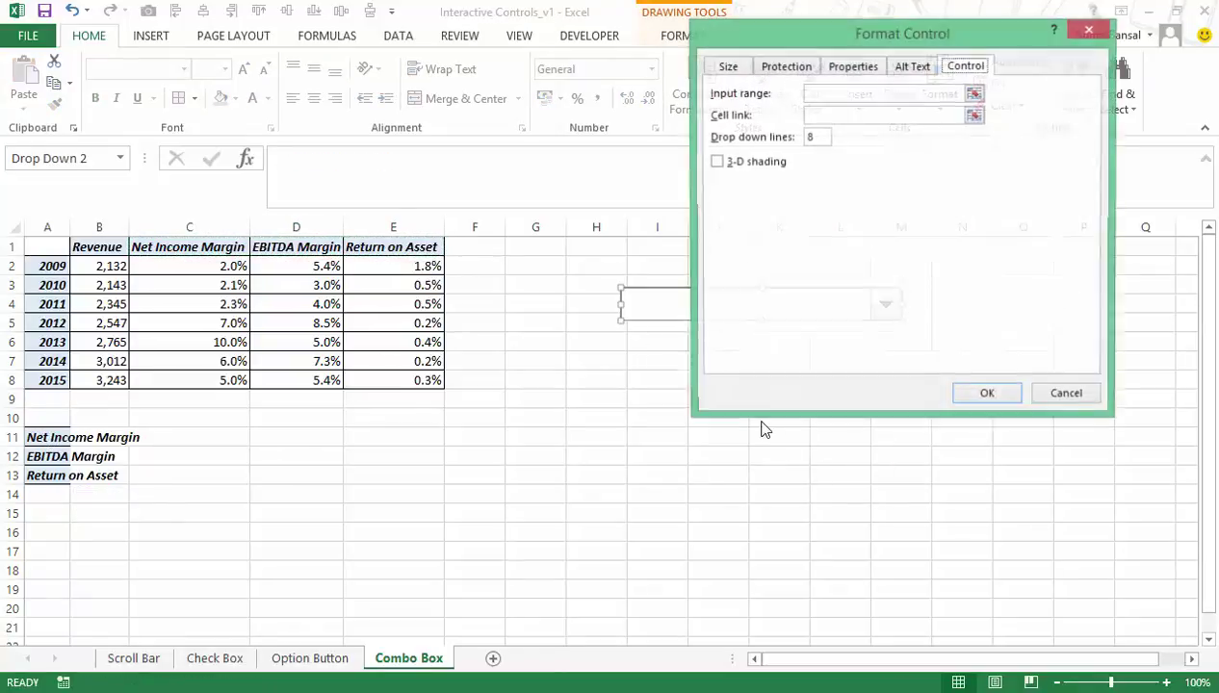
{"action": "left_click_drag", "start_coordinate": [805, 48], "coordinate": [363, 34]}
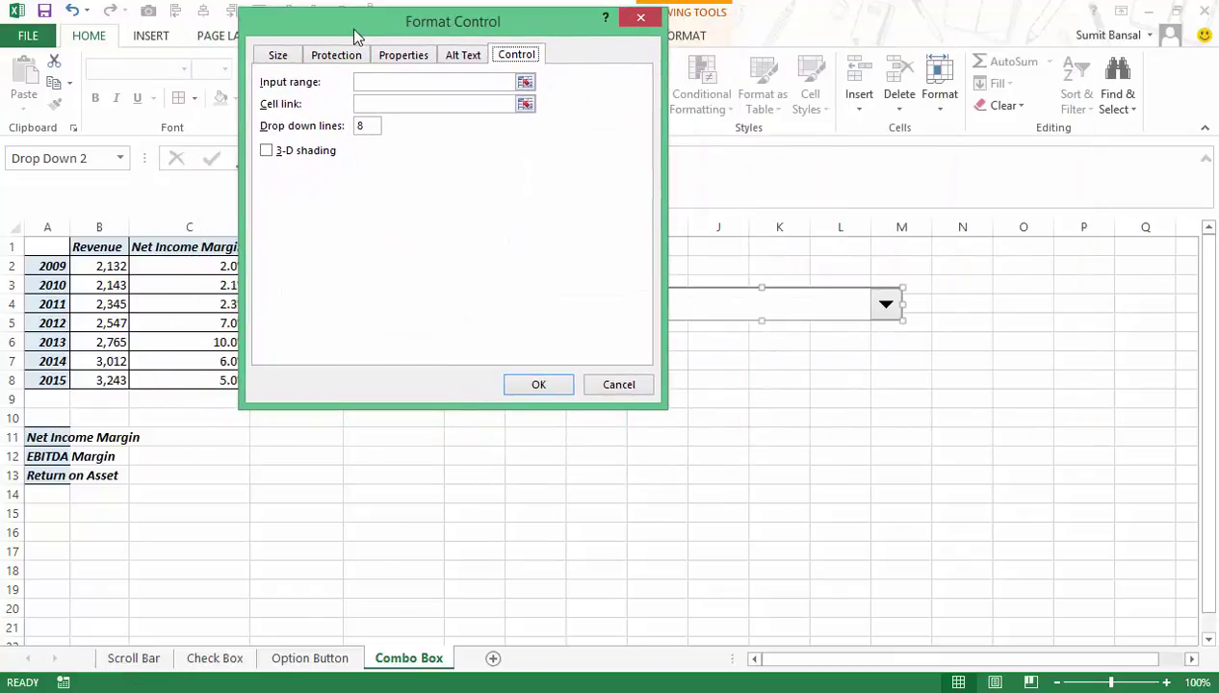
{"action": "left_click", "coordinate": [533, 82]}
{"action": "left_click_drag", "start_coordinate": [46, 438], "coordinate": [58, 476]}
{"action": "left_click", "coordinate": [656, 44]}
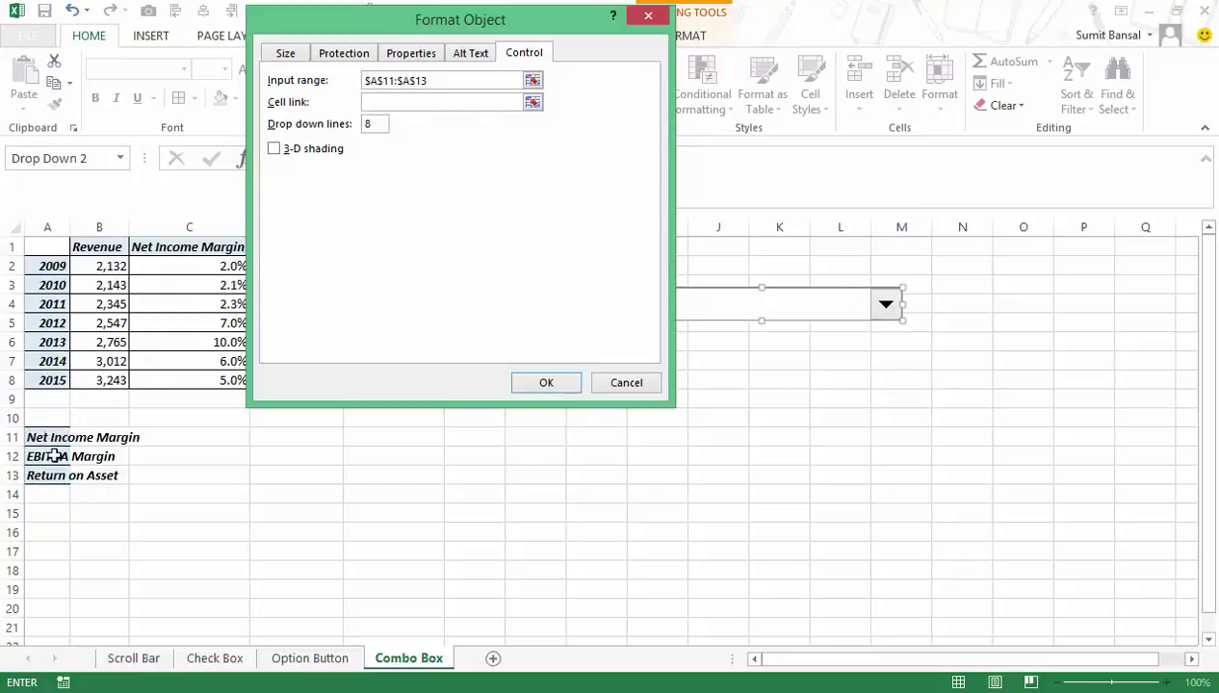
Set the combo box's cell link to $D$11 and apply the control settings.
{"action": "left_click", "coordinate": [532, 103]}
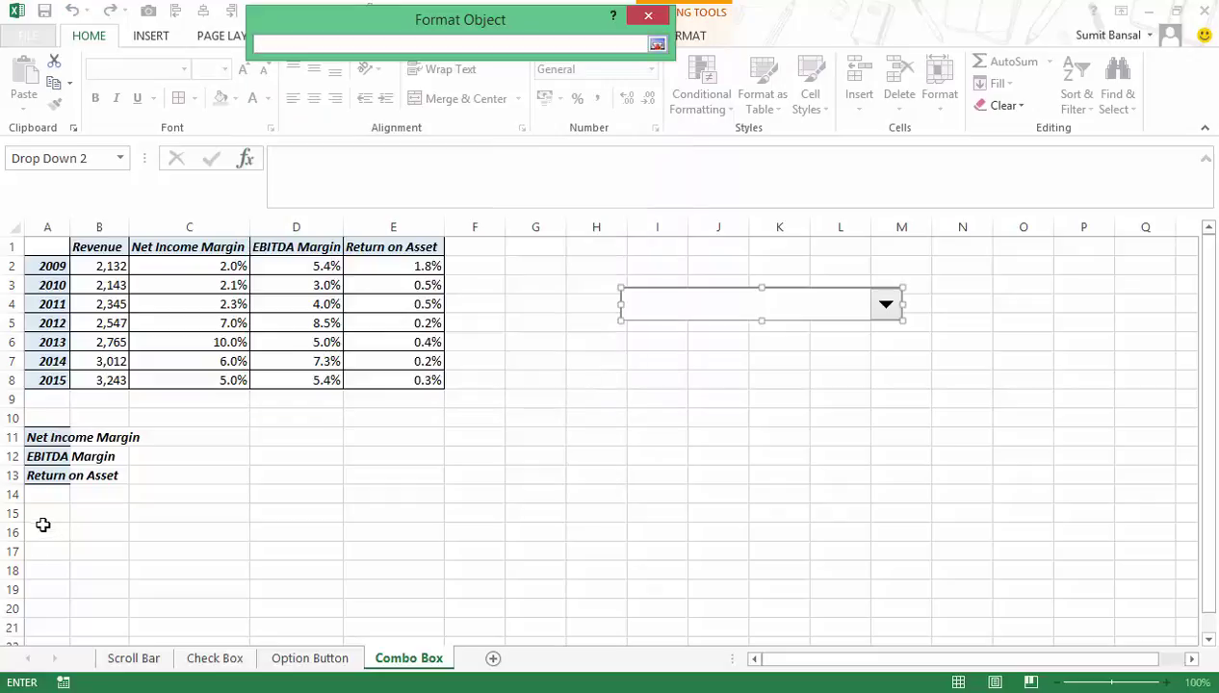
{"action": "left_click", "coordinate": [280, 438]}
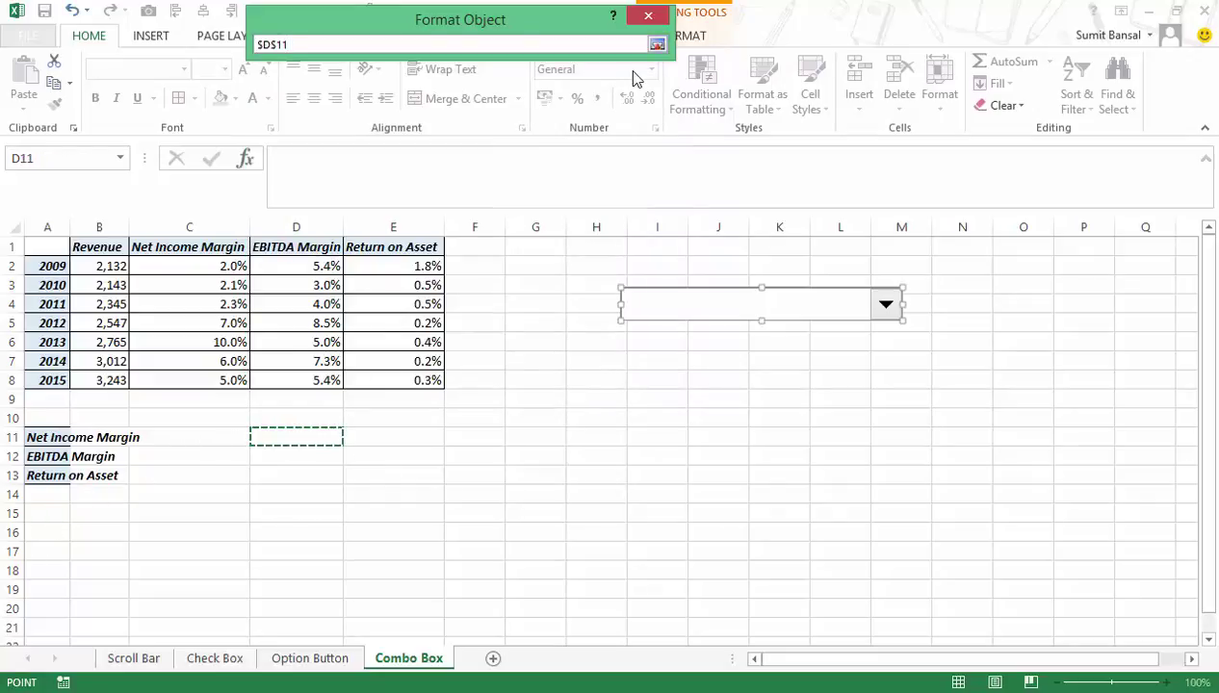
{"action": "left_click", "coordinate": [657, 46]}
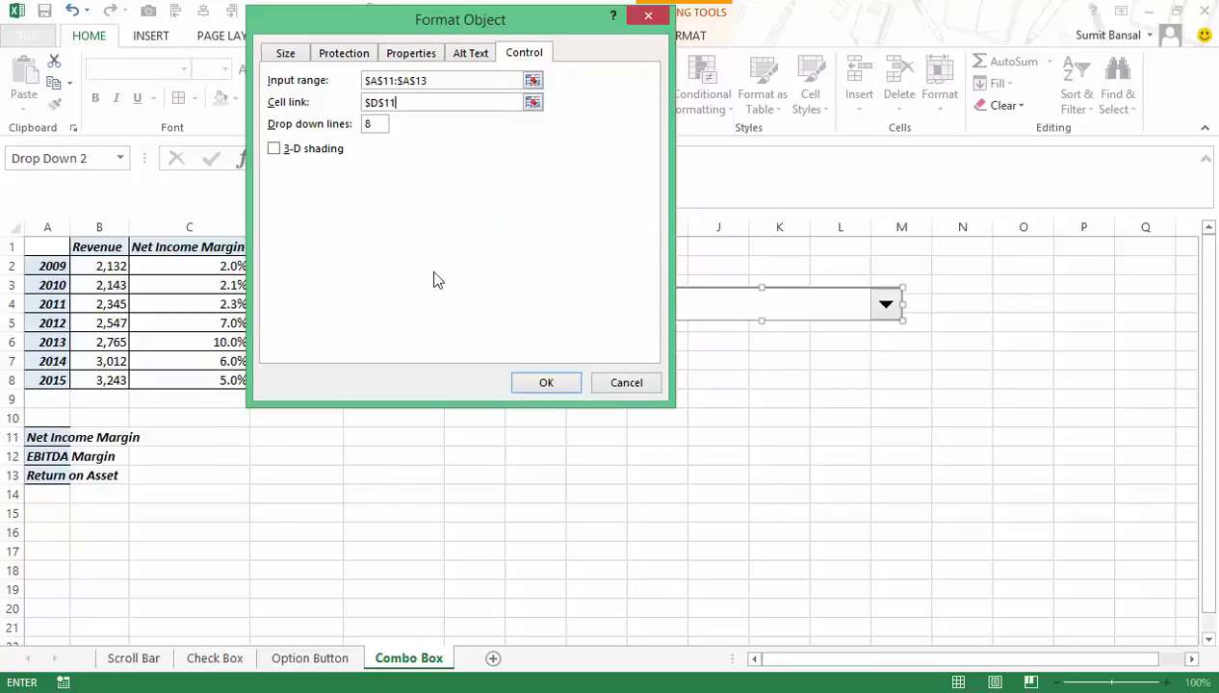
{"action": "left_click", "coordinate": [373, 123]}
{"action": "left_click", "coordinate": [545, 382]}
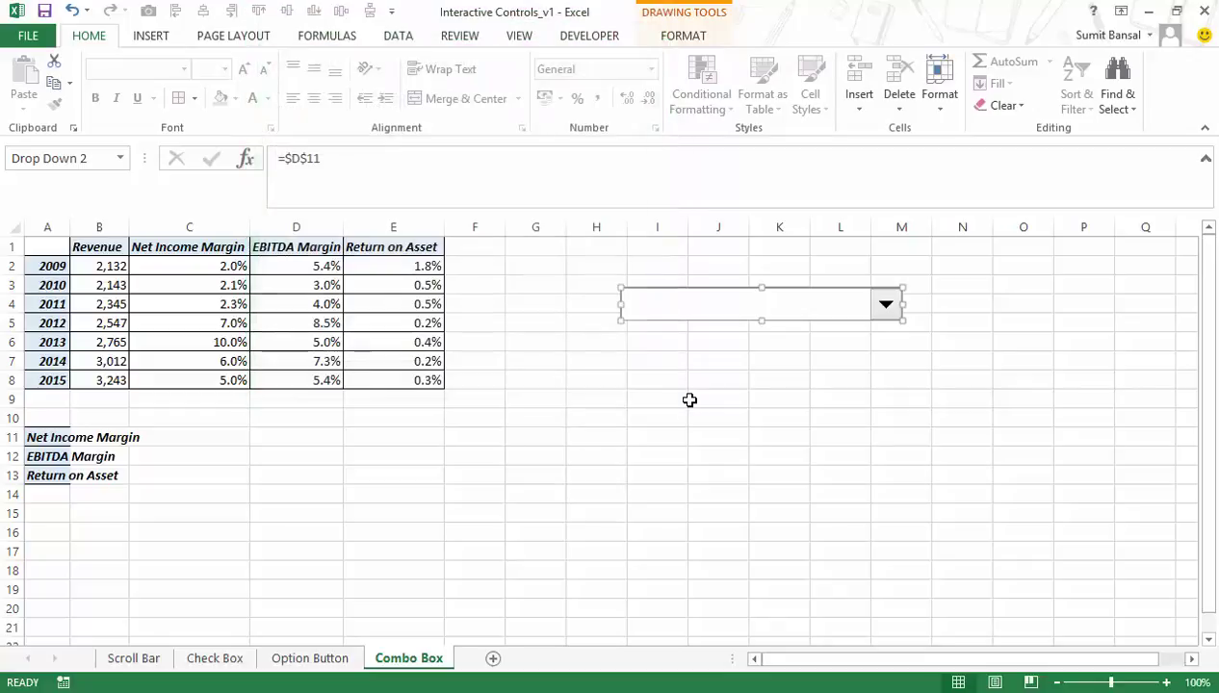
Test the combo box by choosing Net Income Margin, EBITDA Margin and Return on Asset in turn, checking linked cell D11.
{"action": "left_click", "coordinate": [1031, 358]}
{"action": "left_click", "coordinate": [884, 315]}
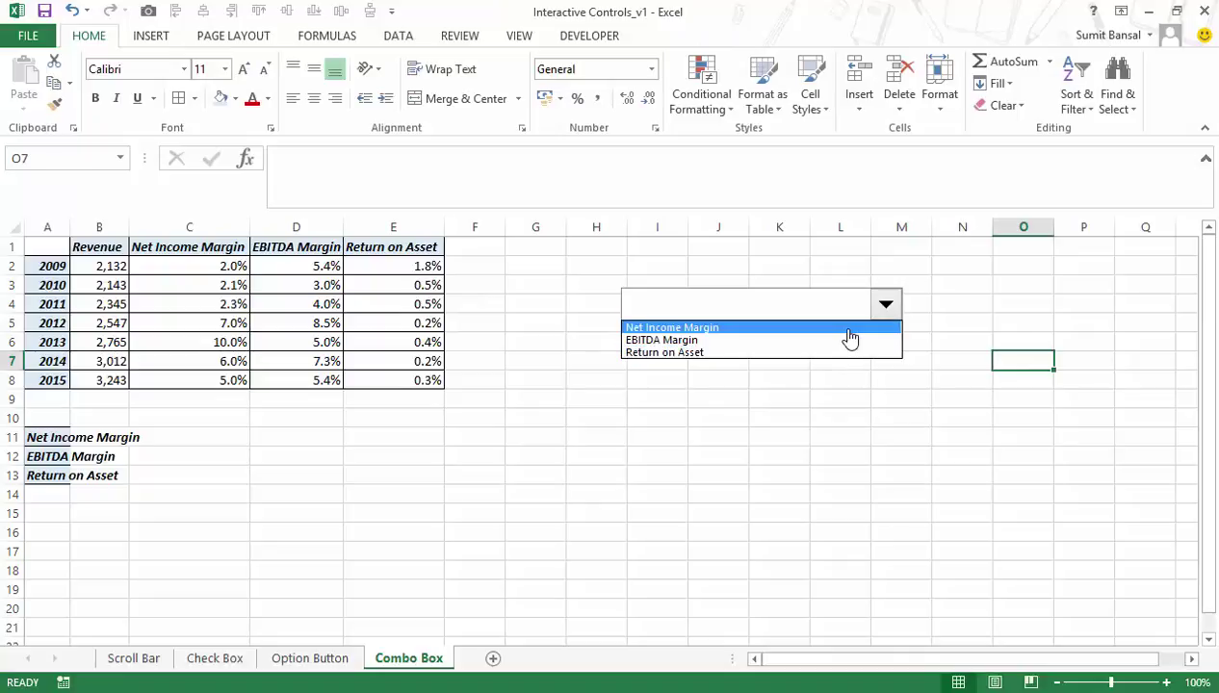
{"action": "left_click", "coordinate": [851, 329]}
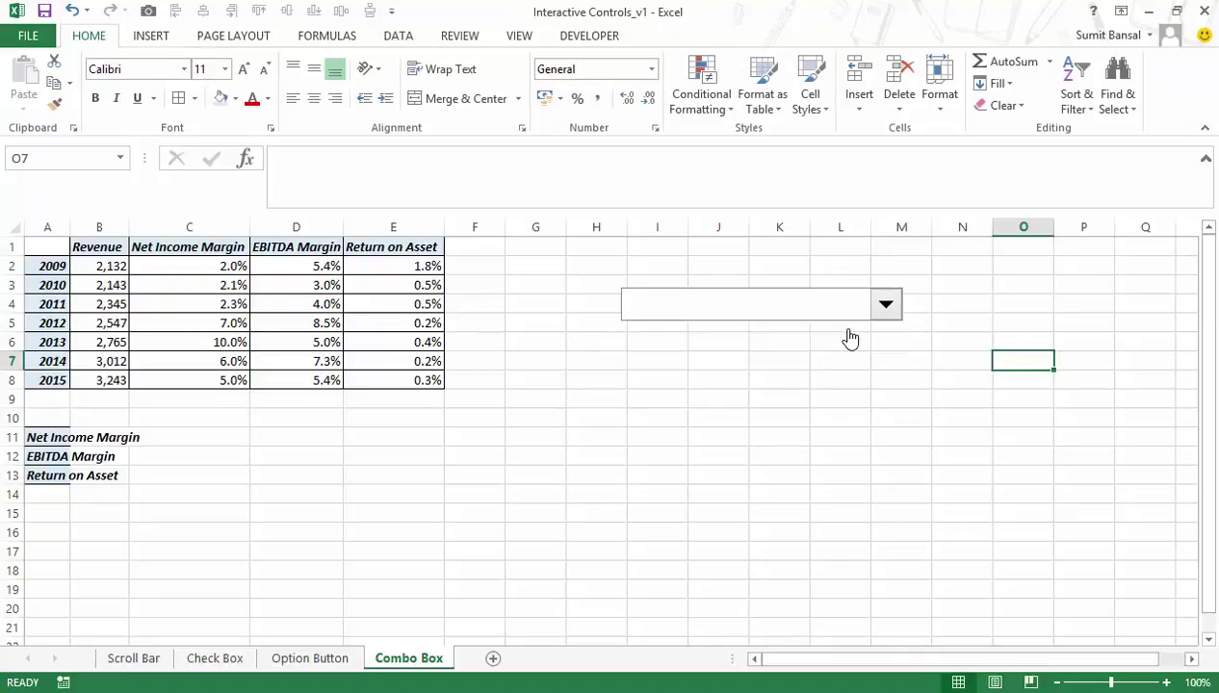
{"action": "left_click", "coordinate": [315, 439]}
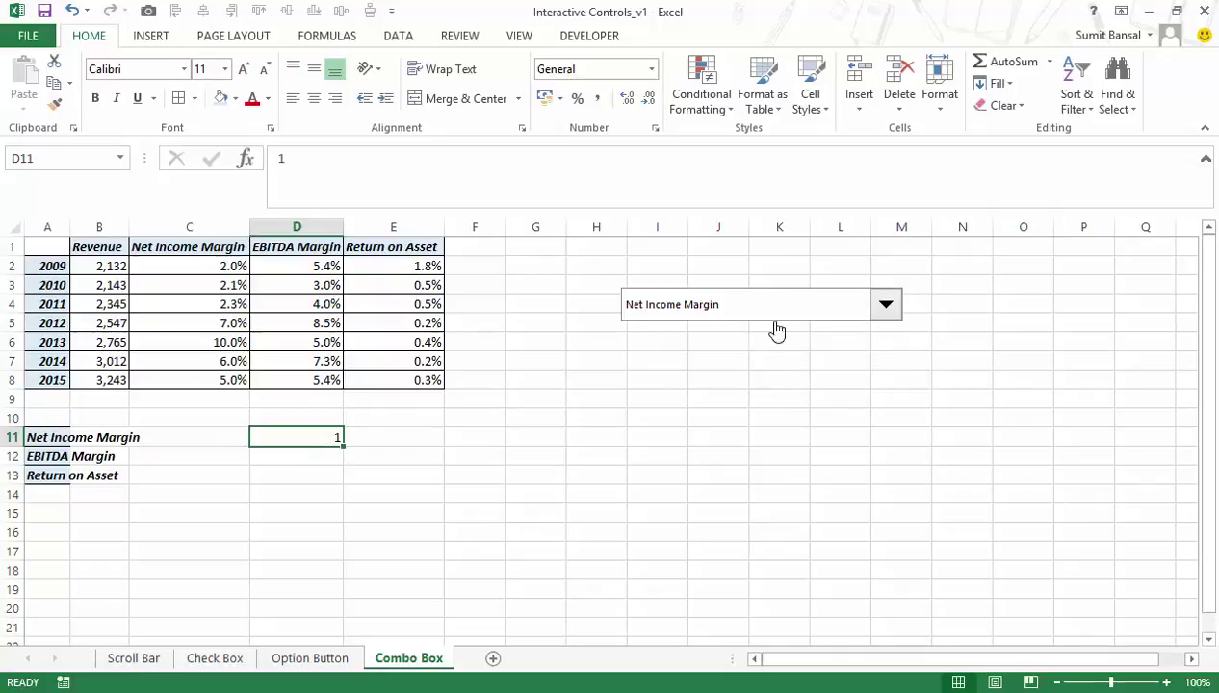
{"action": "left_click", "coordinate": [742, 307]}
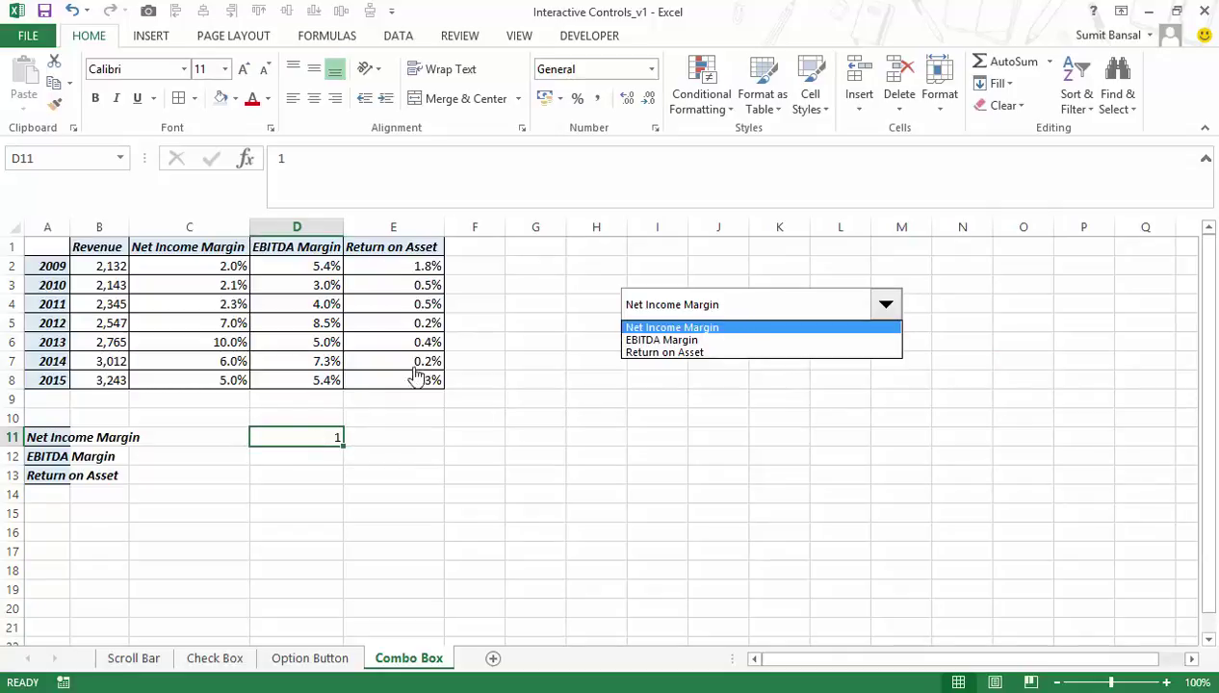
{"action": "left_click", "coordinate": [637, 342]}
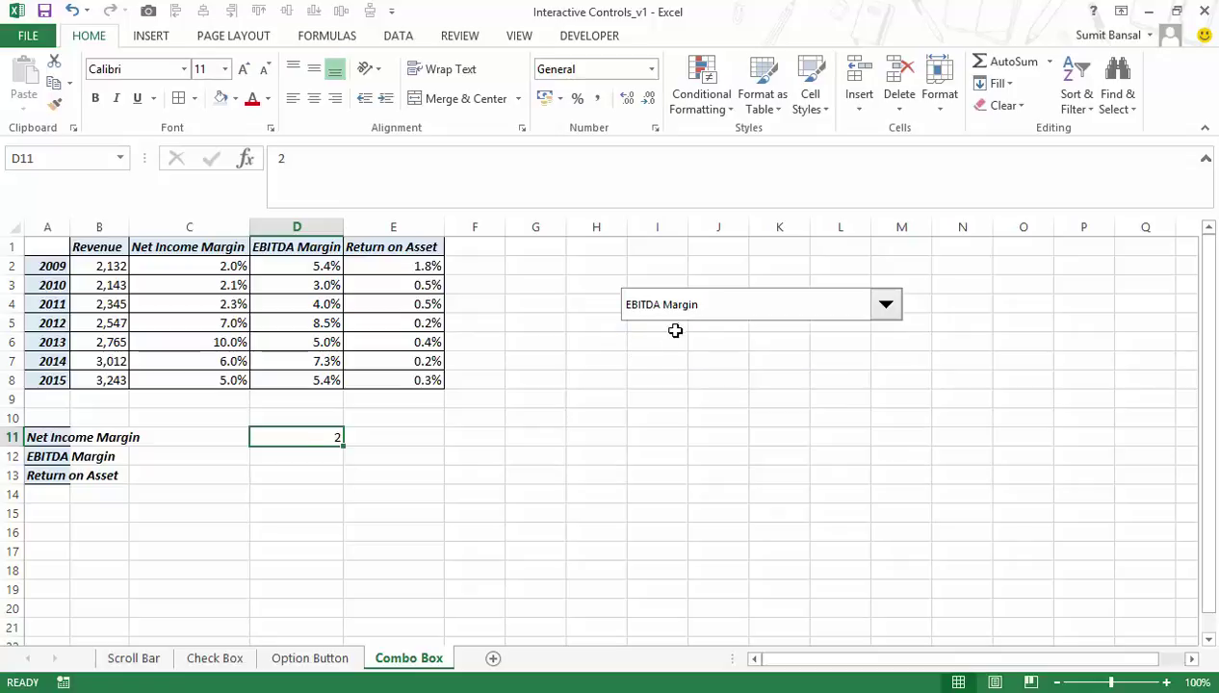
{"action": "left_click", "coordinate": [664, 310]}
{"action": "left_click", "coordinate": [668, 354]}
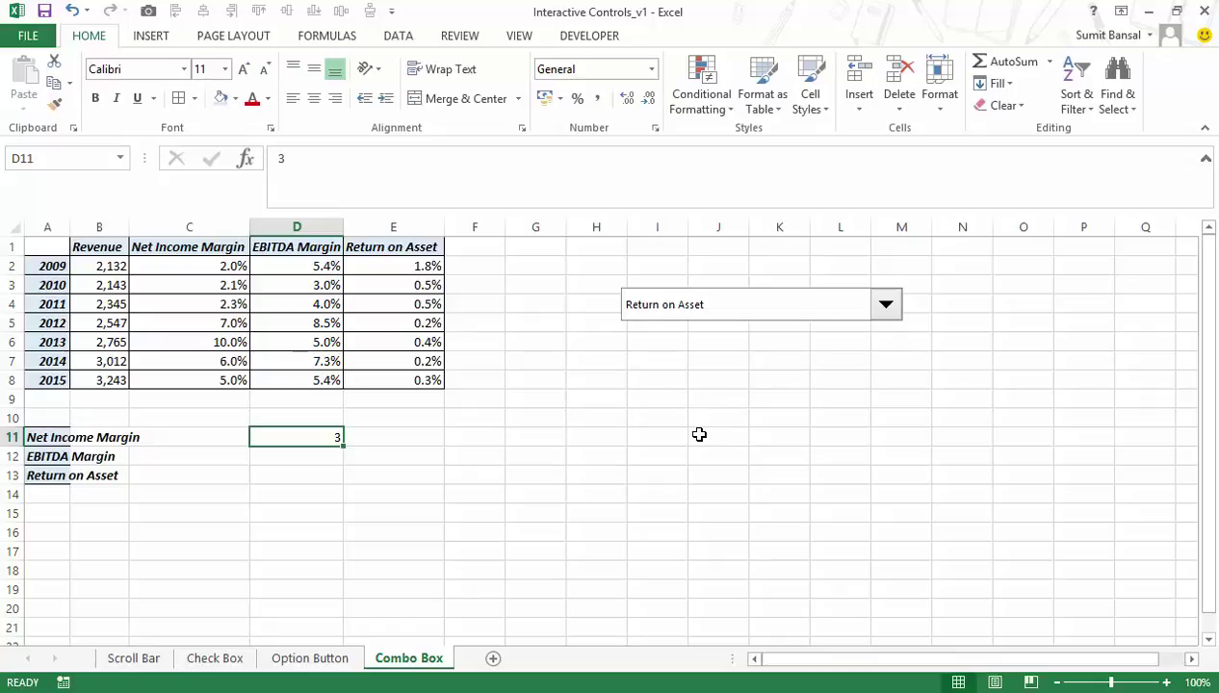
On the Option Button sheet, choose Net Income Margin and RoA while checking linked cell B10, and return to the Combo Box sheet.
{"action": "left_click", "coordinate": [318, 659]}
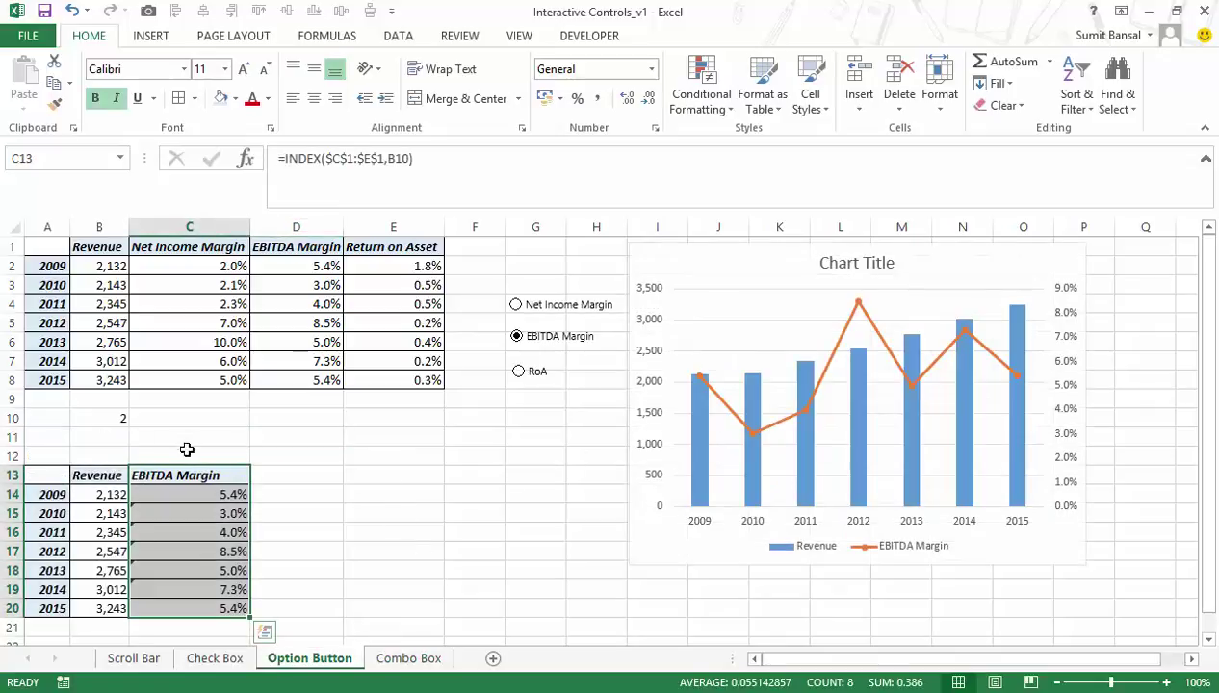
{"action": "left_click", "coordinate": [109, 417]}
{"action": "left_click", "coordinate": [517, 304]}
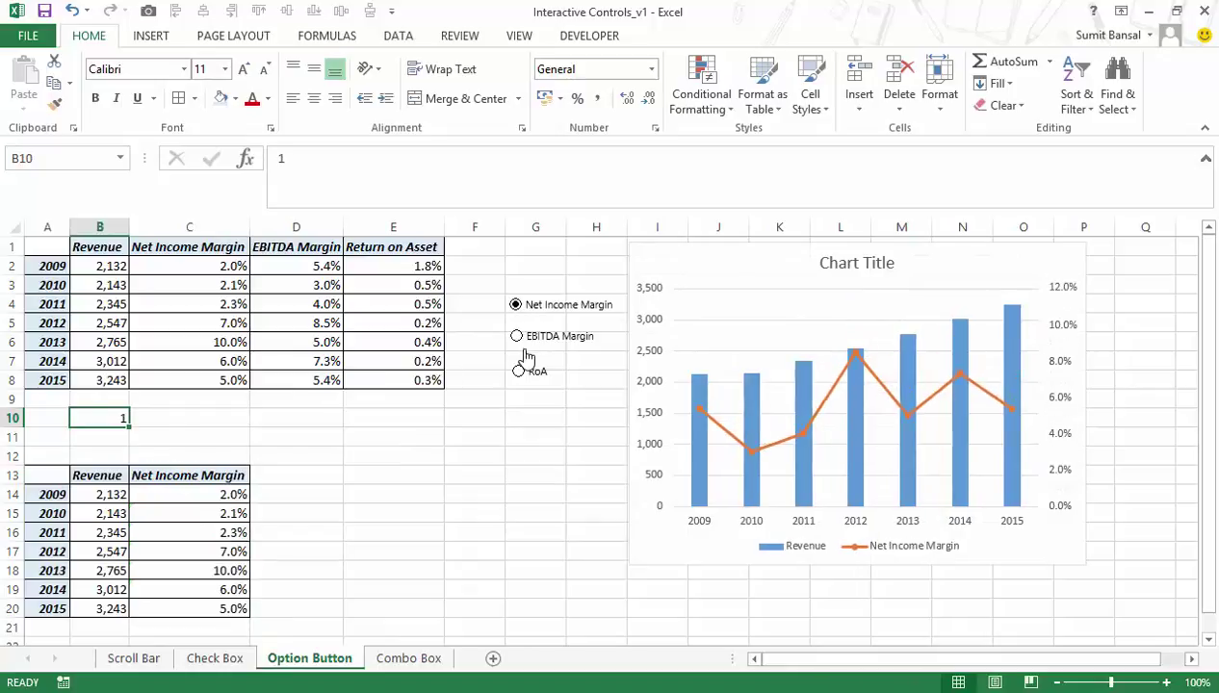
{"action": "left_click", "coordinate": [519, 371]}
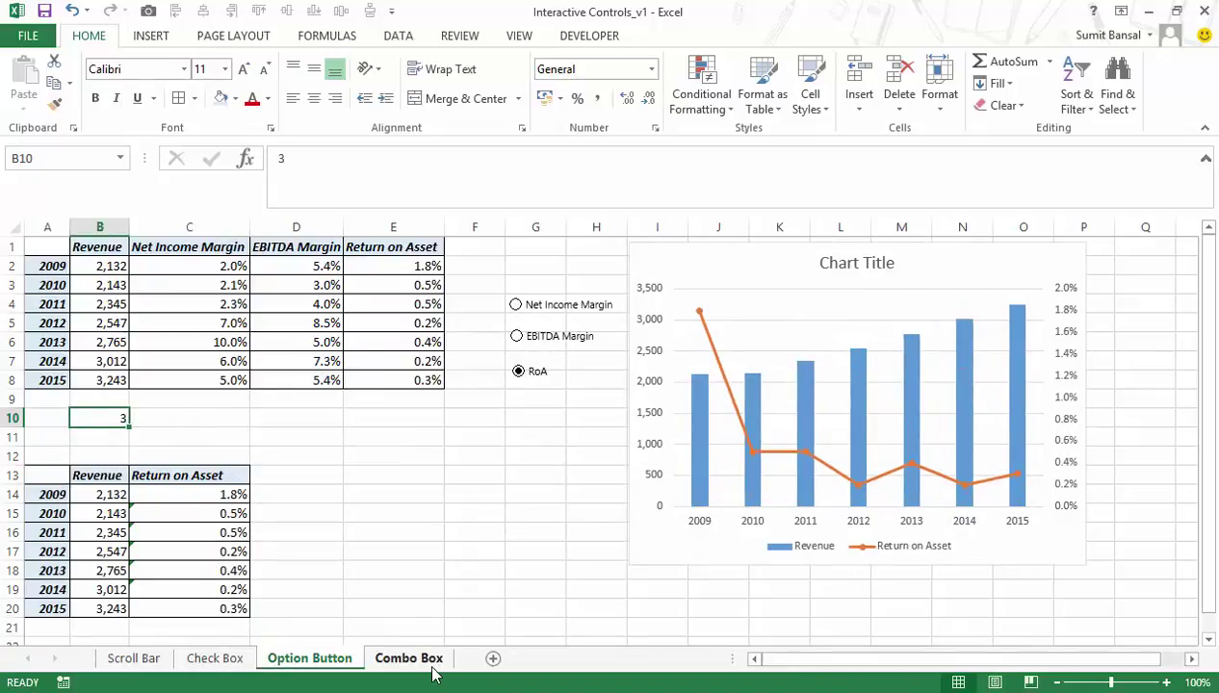
{"action": "left_click", "coordinate": [409, 658]}
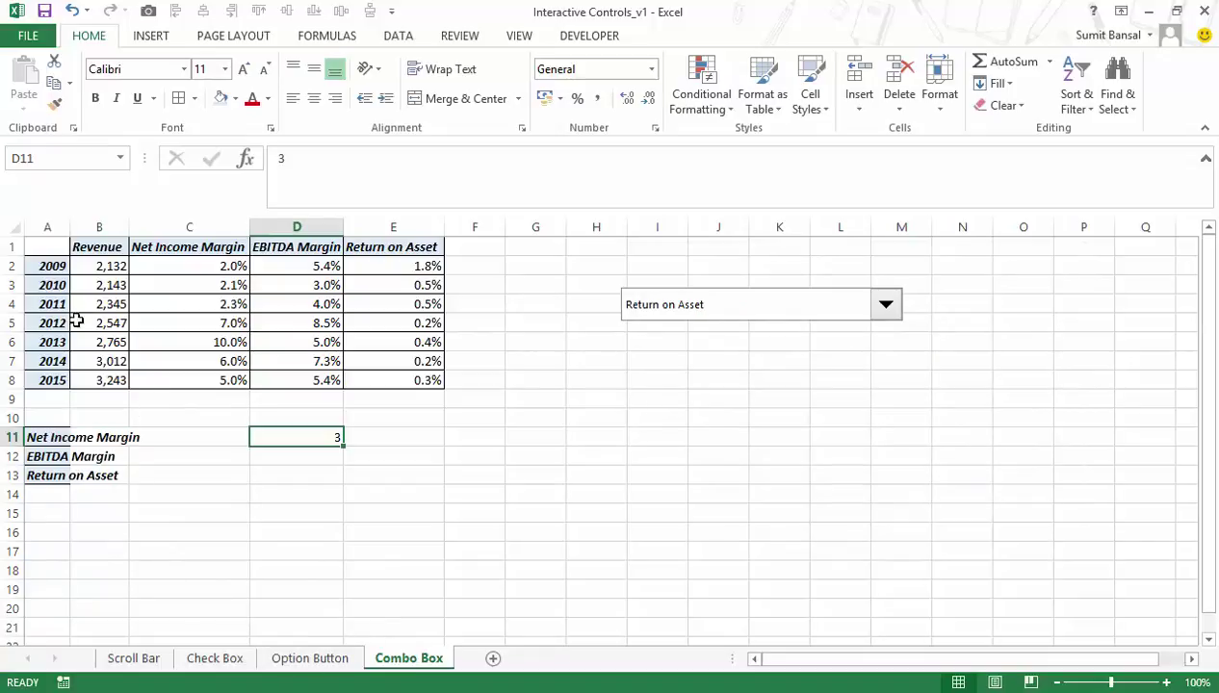
Copy the year and revenue columns in A1:B8.
{"action": "left_click_drag", "start_coordinate": [55, 249], "coordinate": [98, 380]}
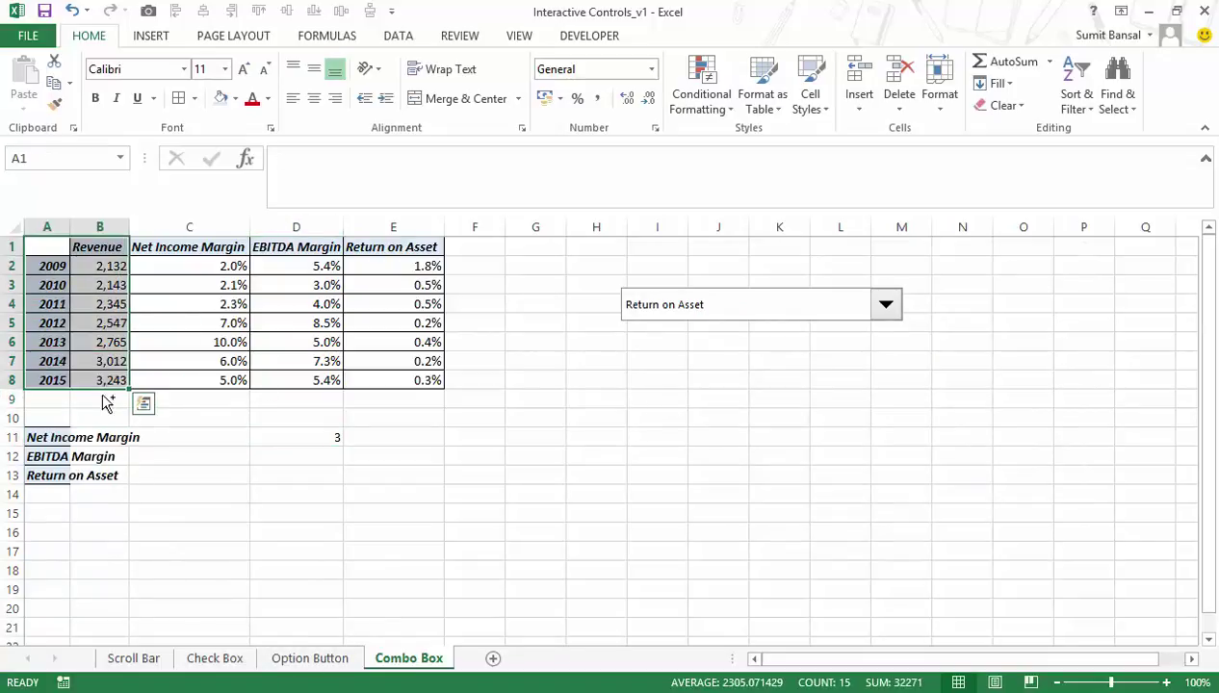
{"action": "key", "text": "ctrl+c"}
{"action": "left_click", "coordinate": [55, 534]}
{"action": "key", "text": "ctrl+v"}
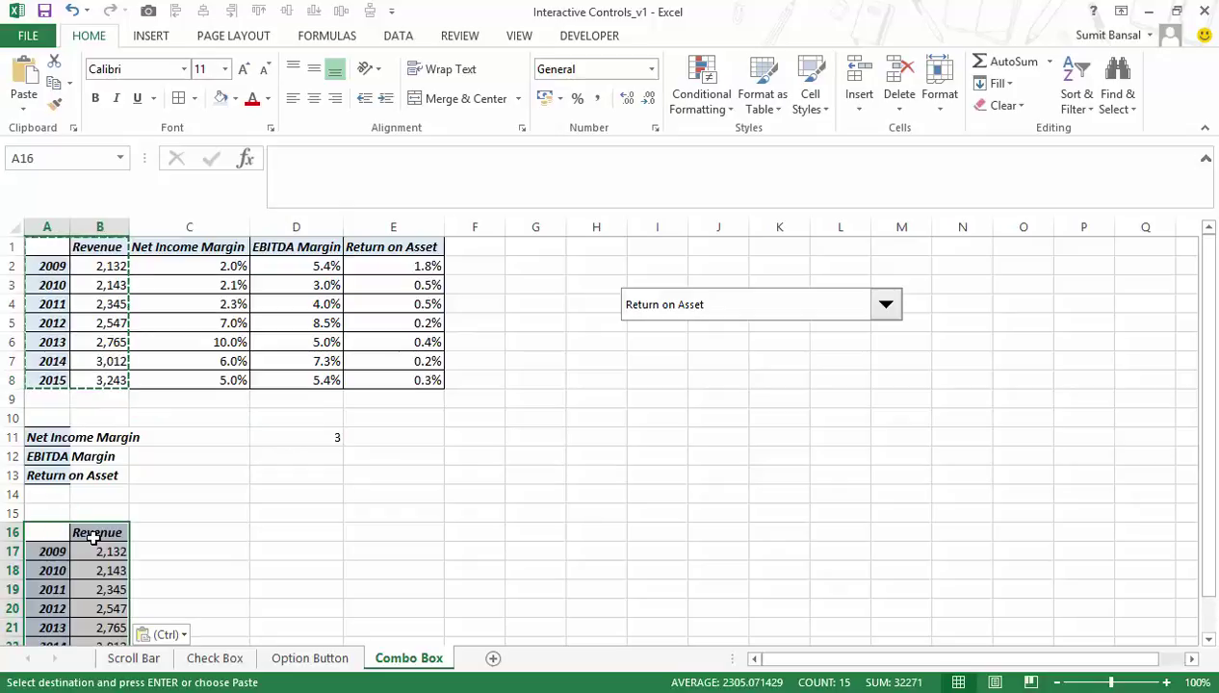
{"action": "key", "text": "ctrl+z"}
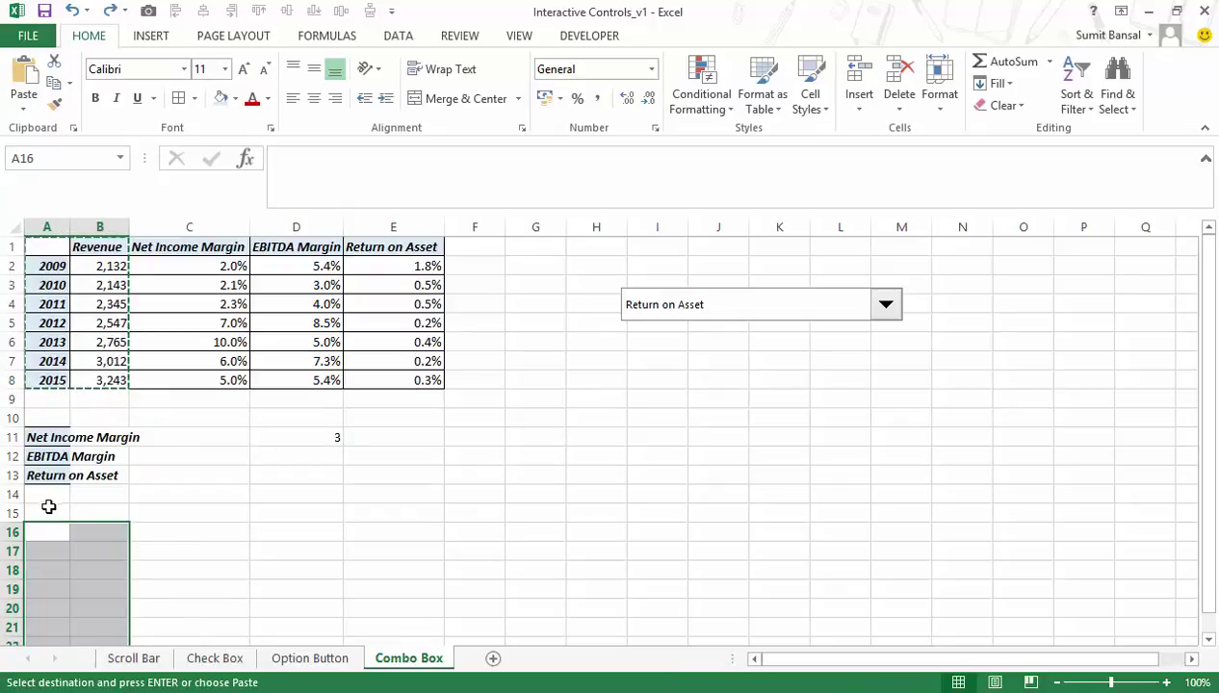
Paste the copied year and revenue table at A15 and shrink row 9 to a thin strip.
{"action": "left_click", "coordinate": [58, 510]}
{"action": "key", "text": "ctrl+v"}
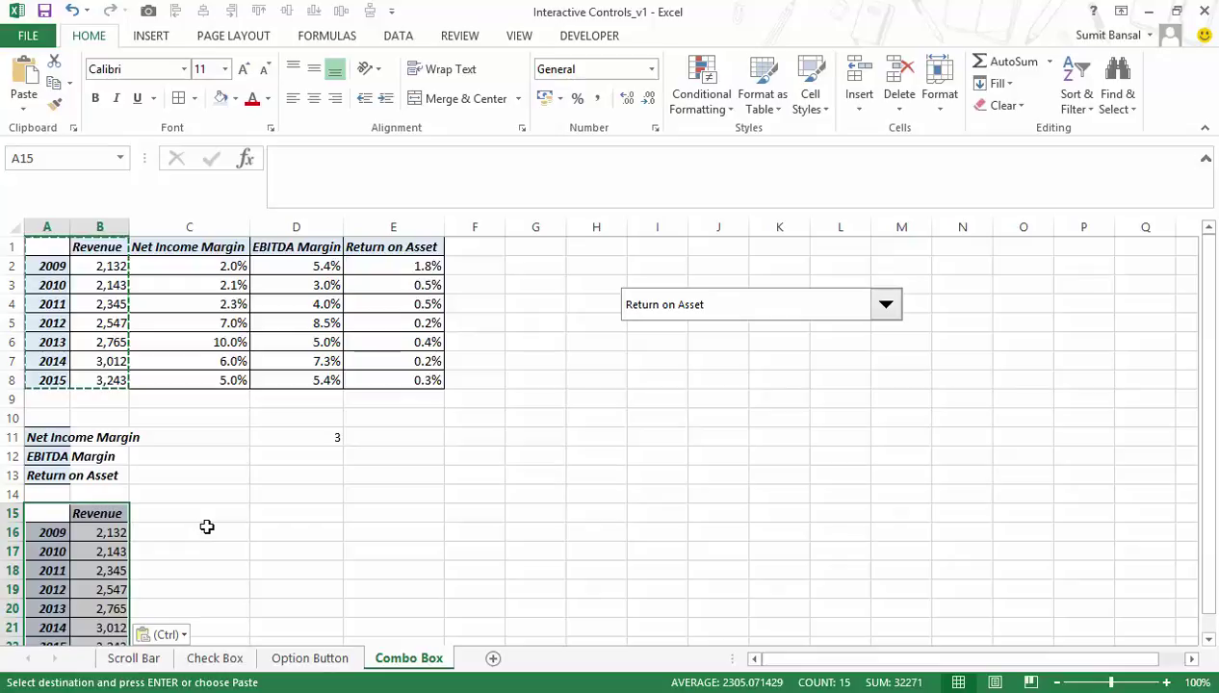
{"action": "left_click_drag", "start_coordinate": [13, 408], "coordinate": [13, 396]}
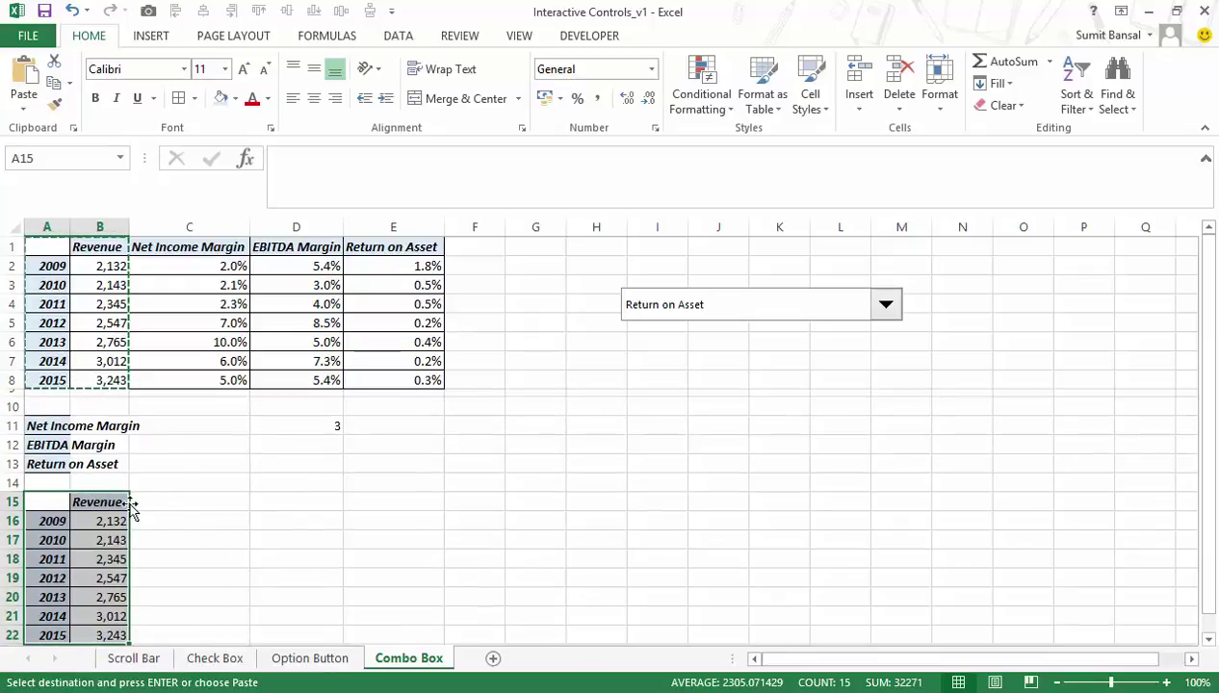
Begin an INDEX formula in C16 with the absolute margin range $C$2:$E$8 as its array.
{"action": "left_click", "coordinate": [159, 504]}
{"action": "left_click", "coordinate": [189, 521]}
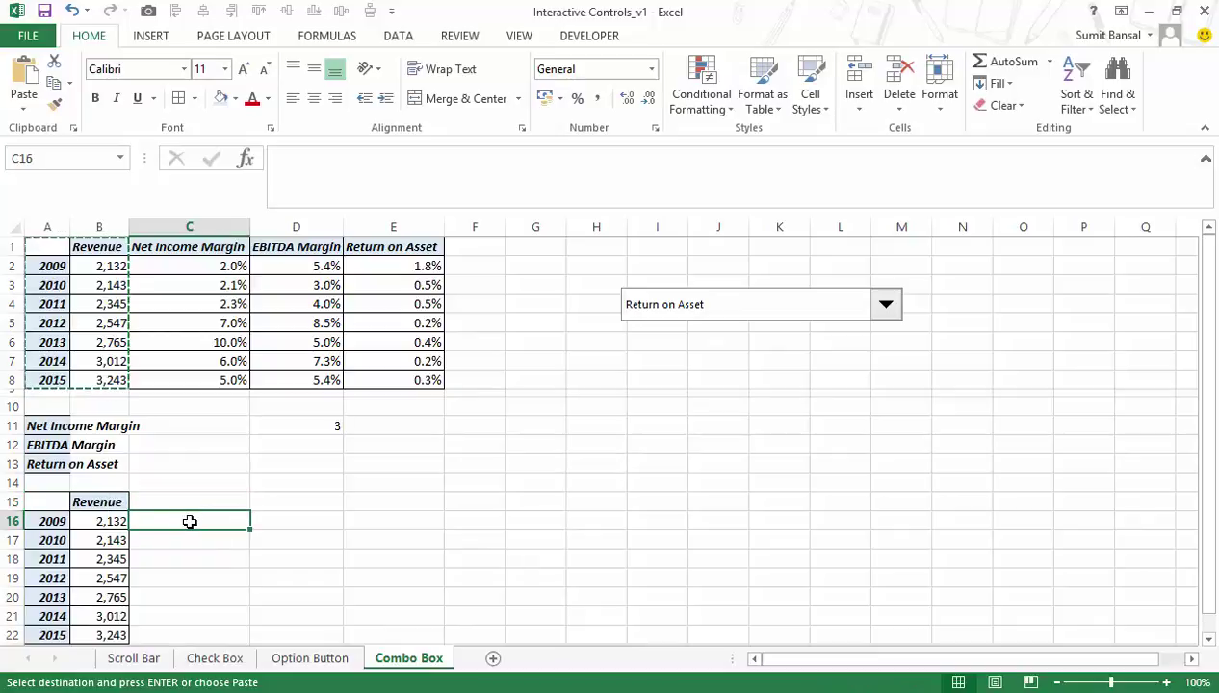
{"action": "type", "text": "=ind"}
{"action": "key", "text": "Tab"}
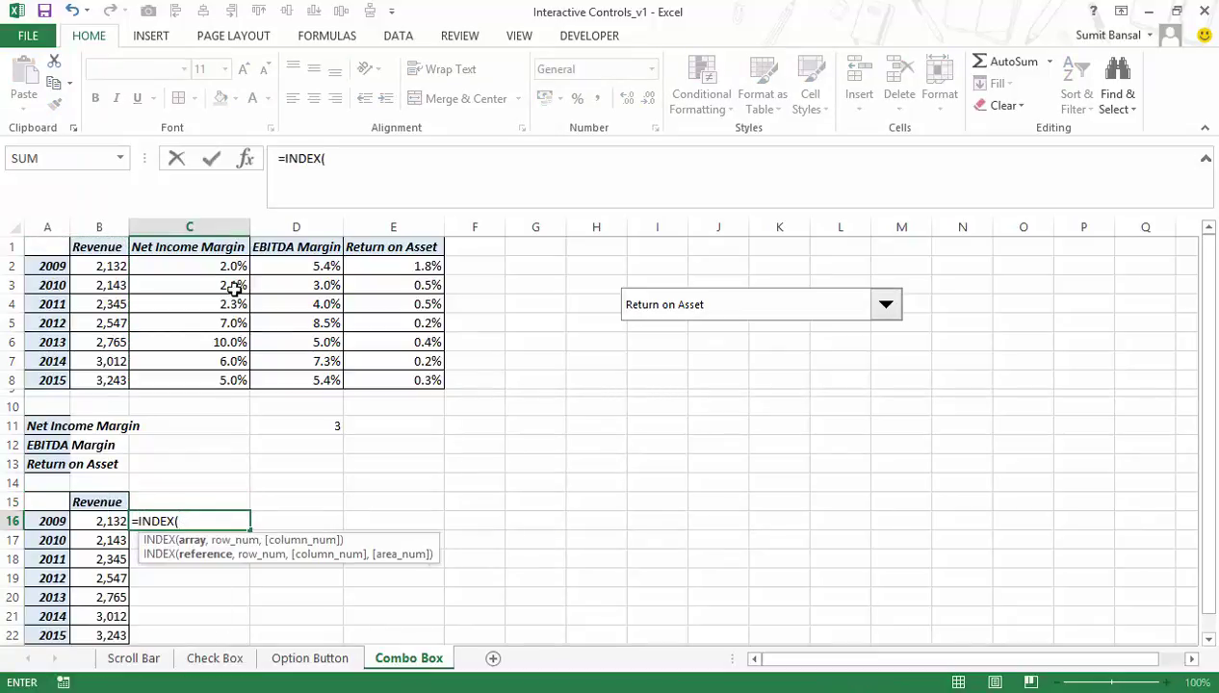
{"action": "left_click_drag", "start_coordinate": [225, 267], "coordinate": [390, 373]}
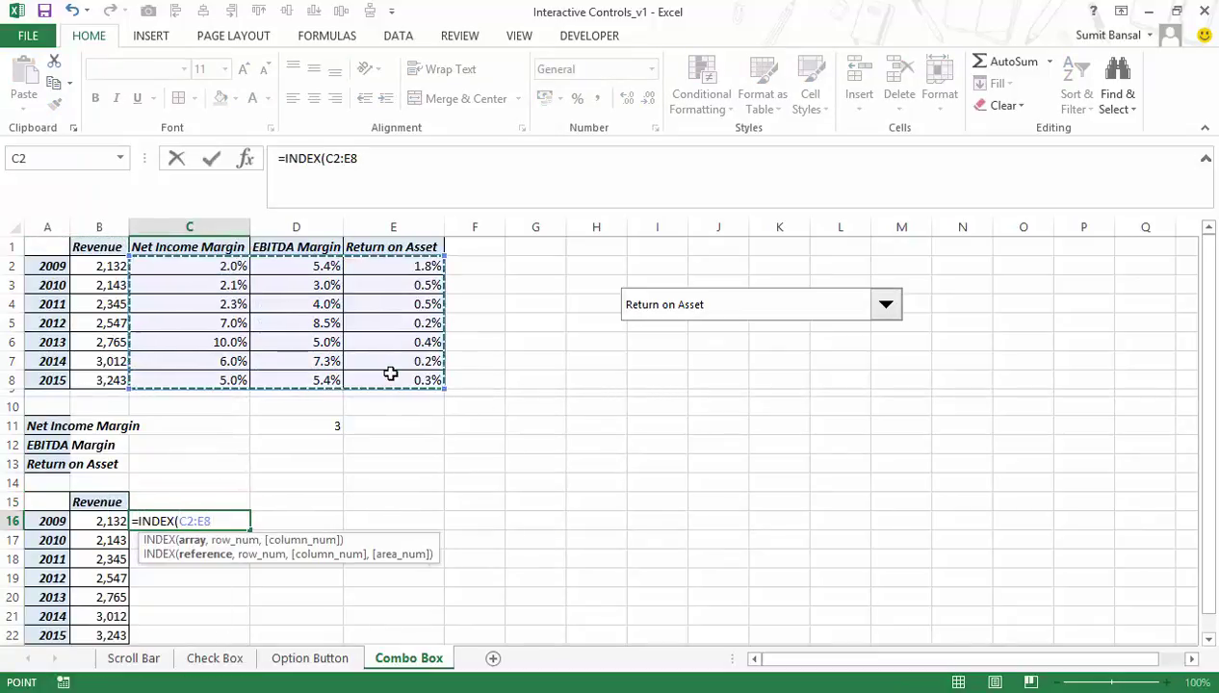
{"action": "key", "text": "F4"}
{"action": "type", "text": ","}
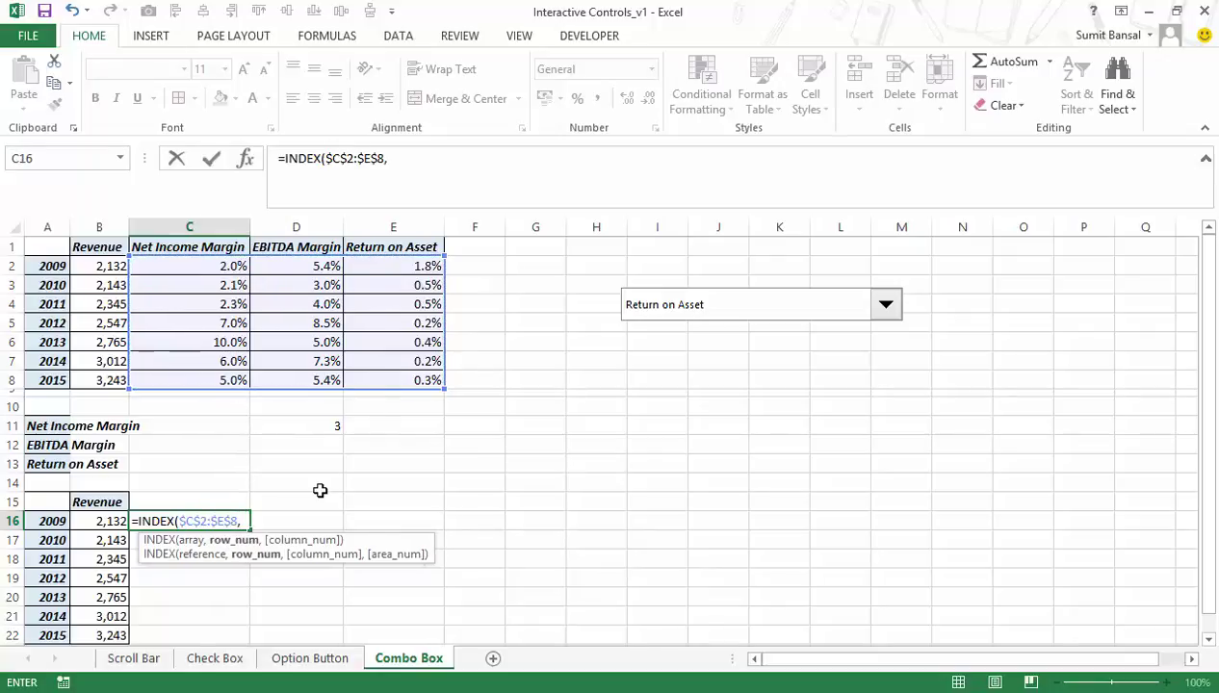
Add ROWS($B$16:B16) as the row number of the INDEX formula in C16.
{"action": "type", "text": "rows("}
{"action": "key", "text": "Left"}
{"action": "key", "text": "F8"}
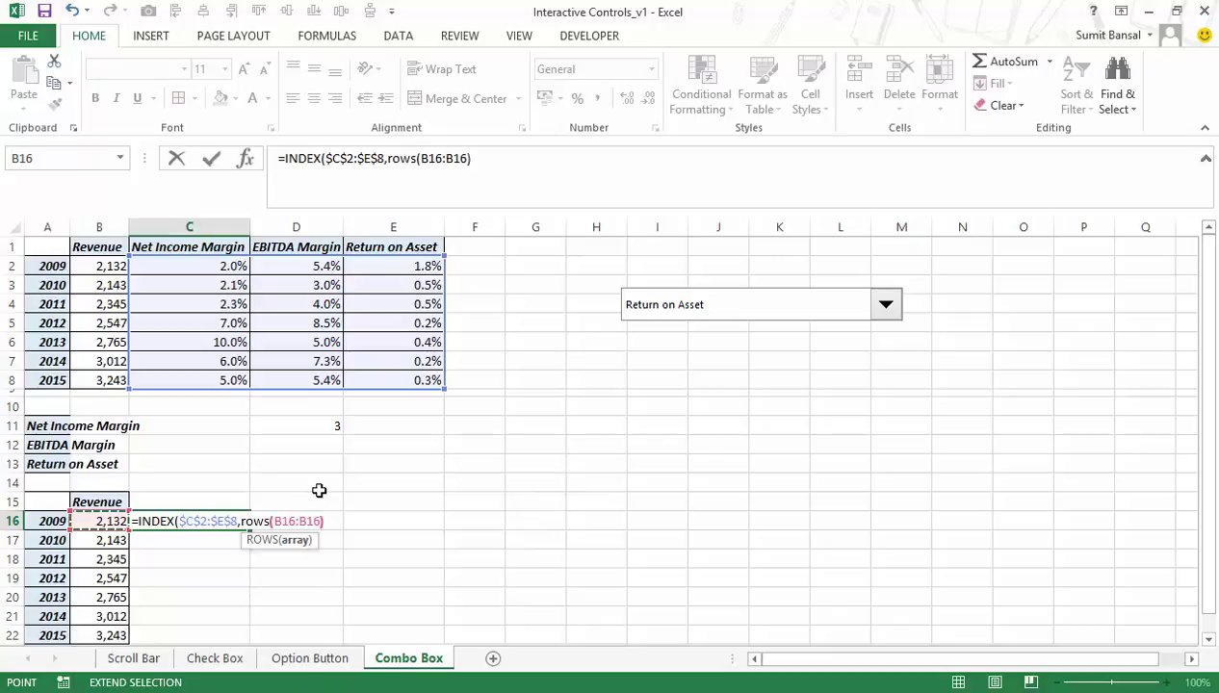
{"action": "left_click", "coordinate": [304, 521]}
{"action": "key", "text": "F4"}
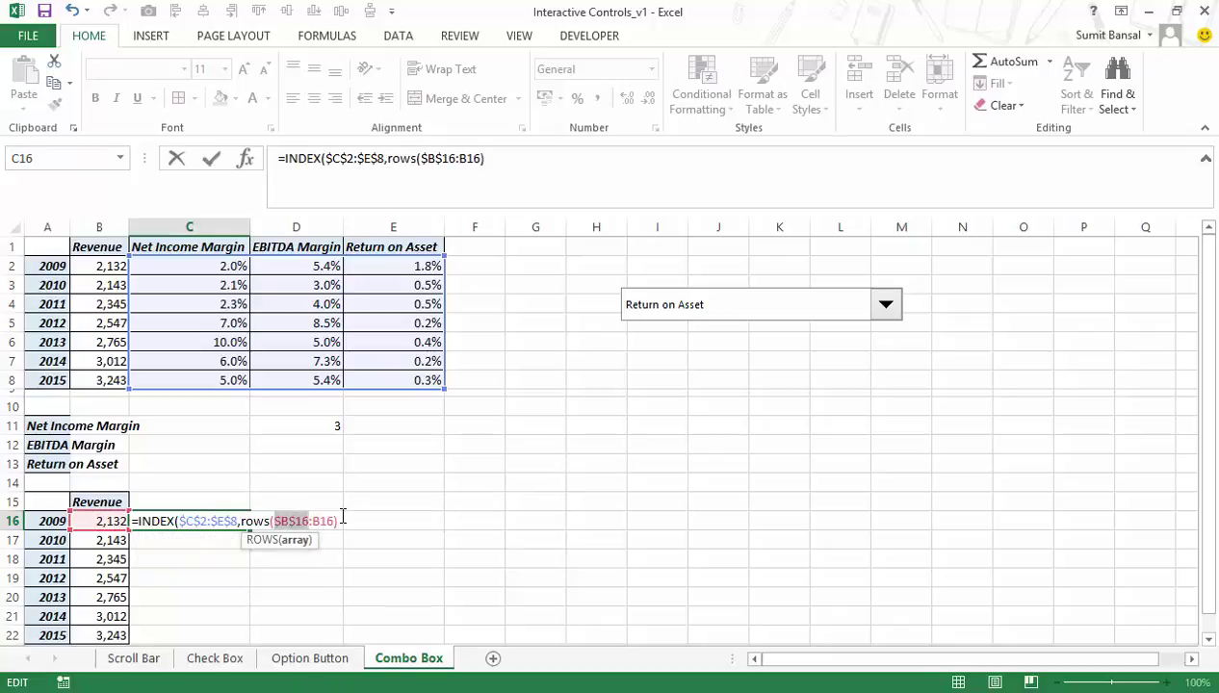
{"action": "left_click", "coordinate": [342, 521]}
{"action": "type", "text": ","}
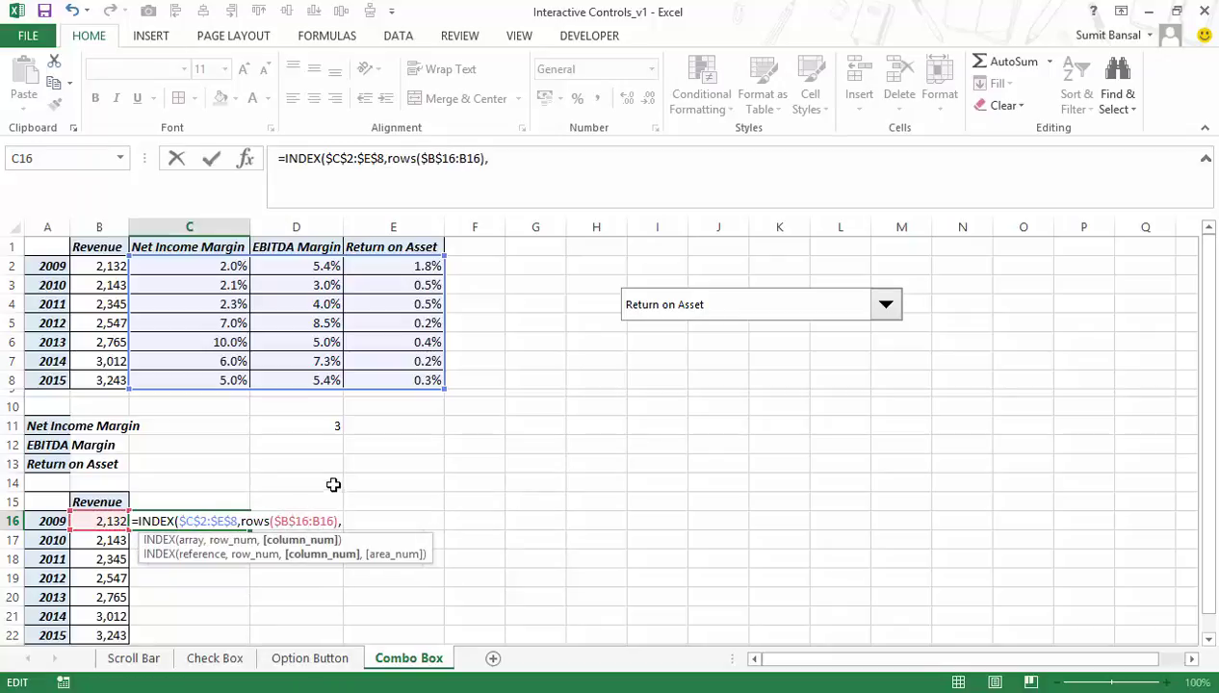
Complete the C16 formula with D11 as the column number and make that reference absolute, $D$11.
{"action": "left_click", "coordinate": [329, 424]}
{"action": "type", "text": ")"}
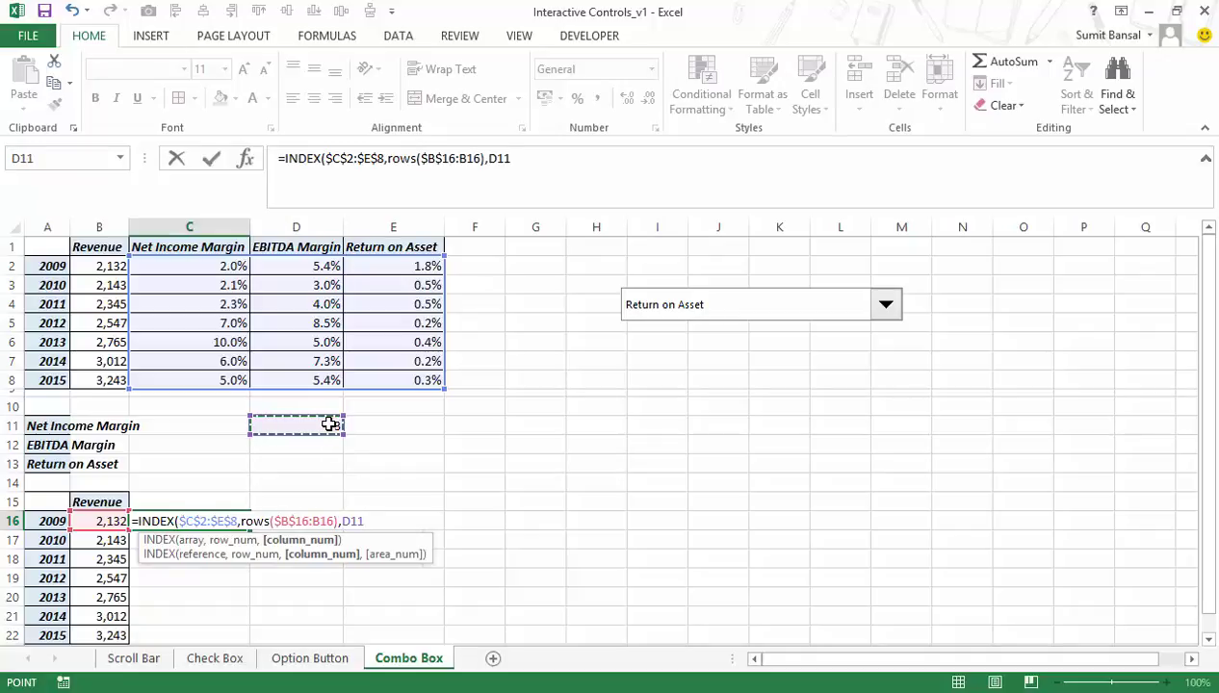
{"action": "key", "text": "Return"}
{"action": "key", "text": "Up"}
{"action": "key", "text": "F2"}
{"action": "left_click", "coordinate": [375, 521]}
{"action": "key", "text": "F4"}
{"action": "key", "text": "ctrl+Return"}
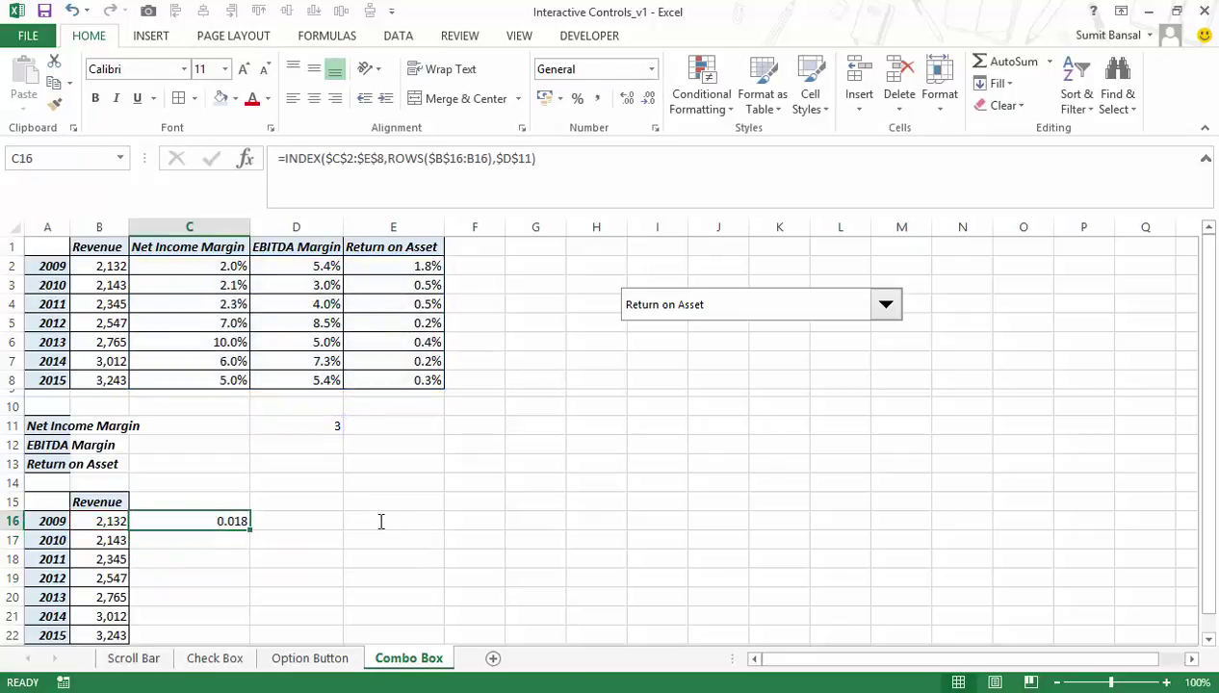
Fill the C16 formula down to C22 and format C16:C22 as percentages with one decimal place.
{"action": "double_click", "coordinate": [249, 530]}
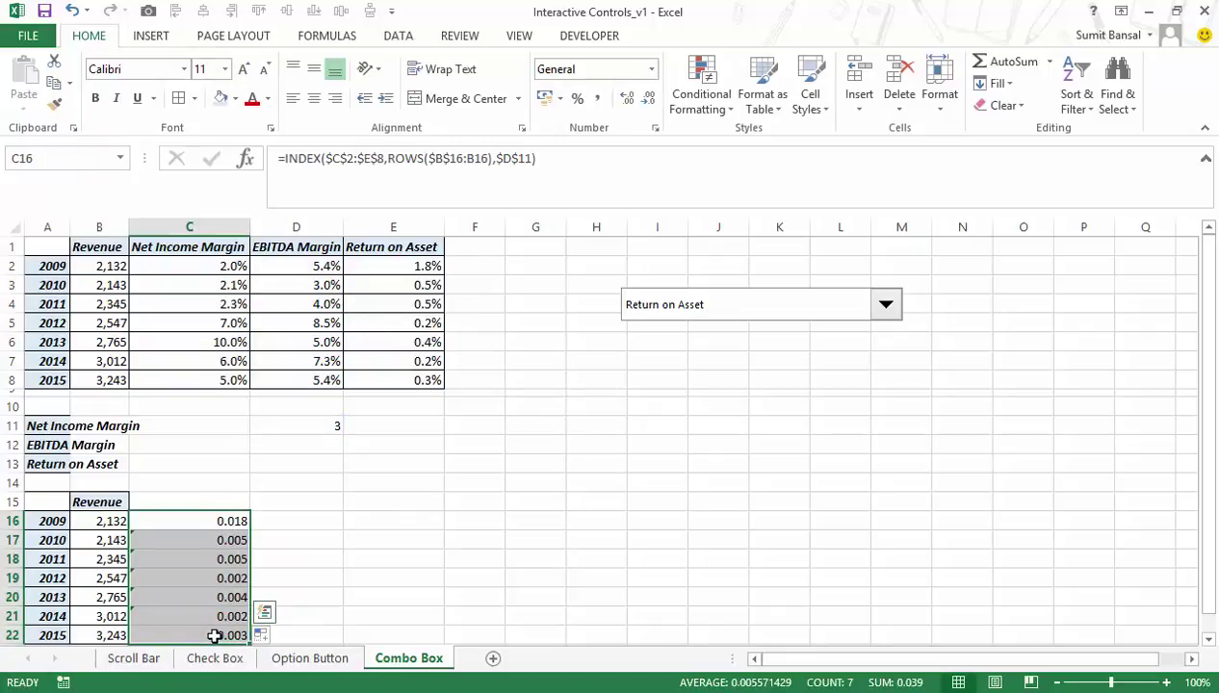
{"action": "key", "text": "ctrl+1"}
{"action": "left_click", "coordinate": [273, 159]}
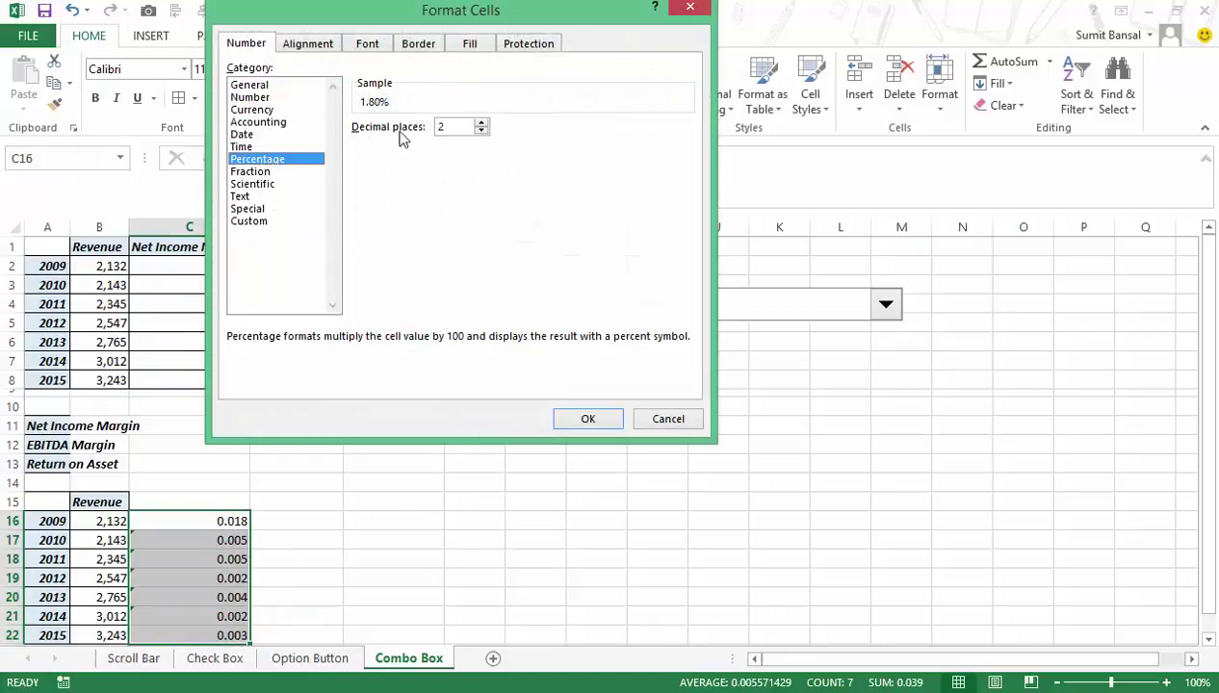
{"action": "left_click", "coordinate": [481, 131]}
{"action": "left_click", "coordinate": [587, 419]}
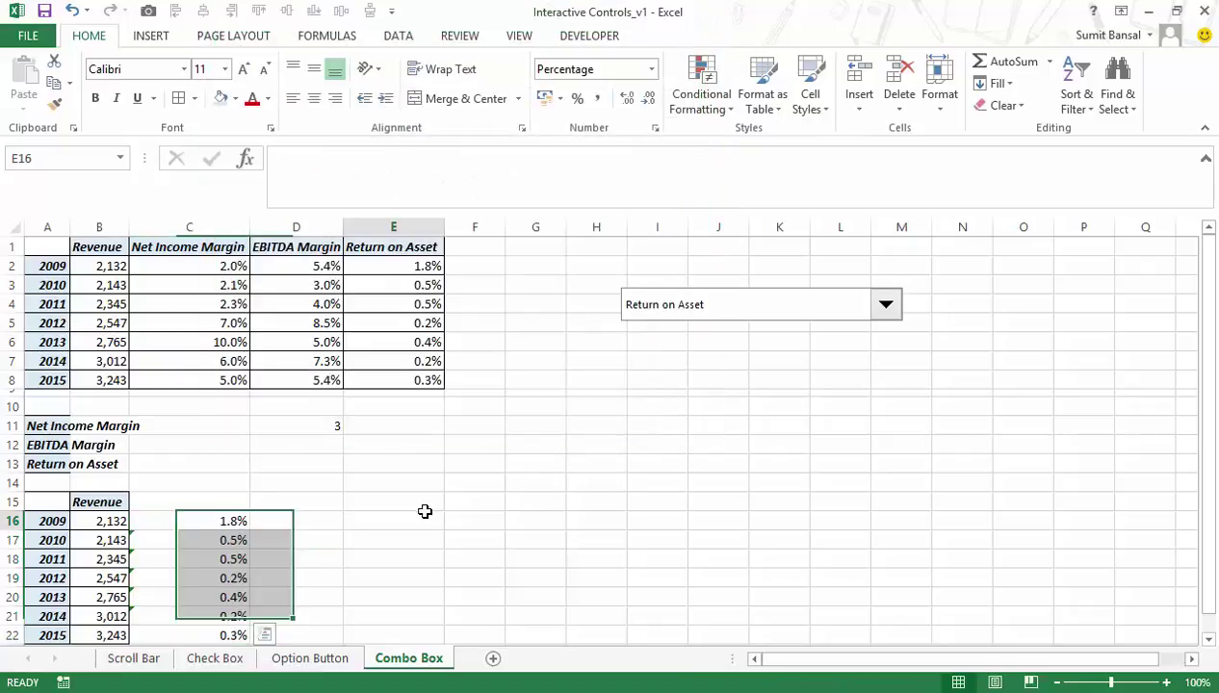
{"action": "left_click", "coordinate": [420, 518]}
Enter =INDEX($C$1:$E$1,D11) in C15 as the dynamic header of the margin column.
{"action": "left_click", "coordinate": [178, 502]}
{"action": "type", "text": "=INDEX("}
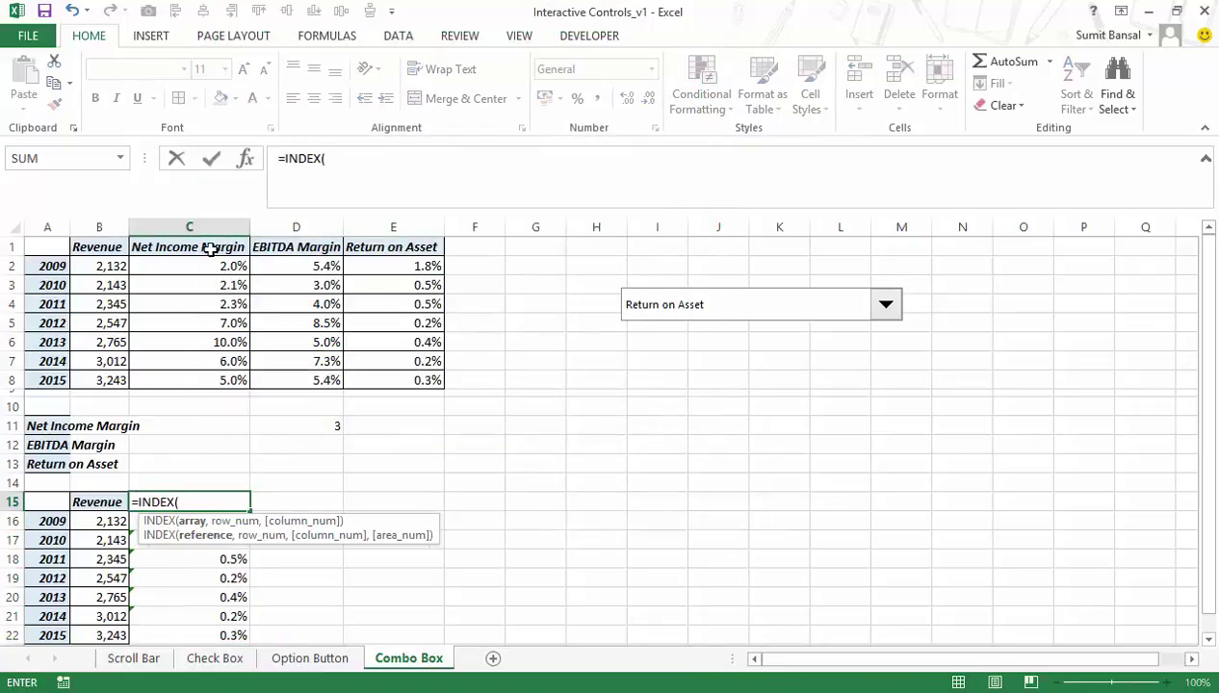
{"action": "left_click_drag", "start_coordinate": [209, 250], "coordinate": [354, 246]}
{"action": "key", "text": "F4"}
{"action": "type", "text": ","}
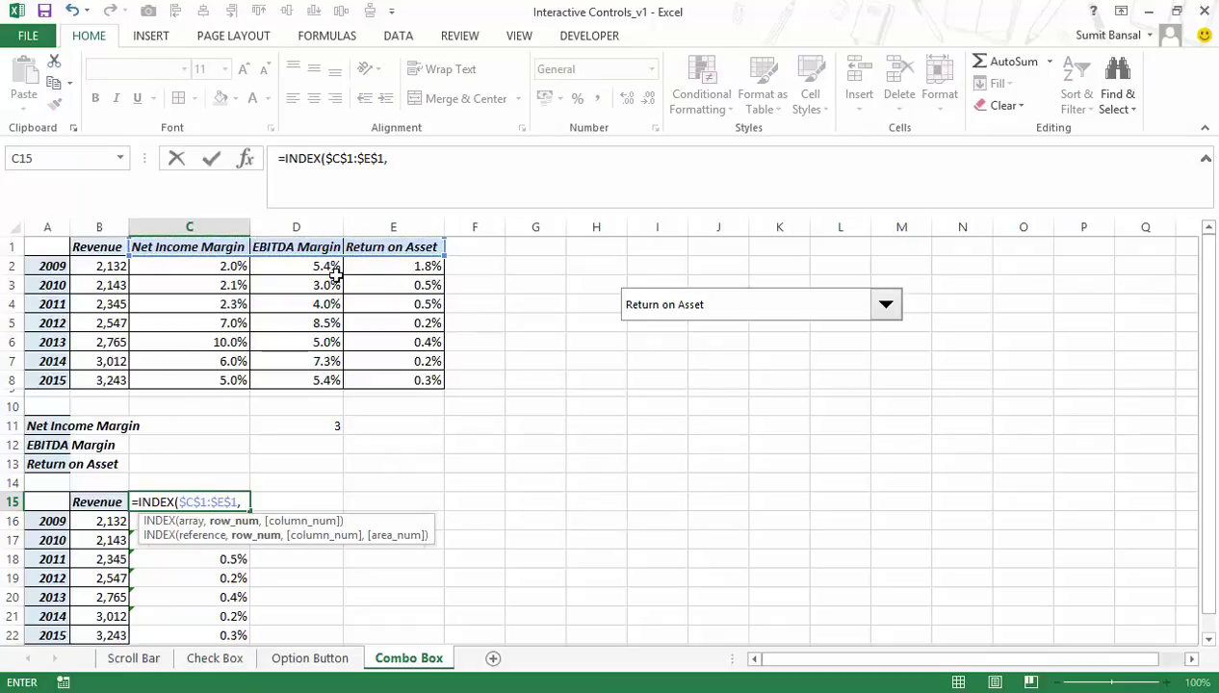
{"action": "left_click", "coordinate": [322, 429]}
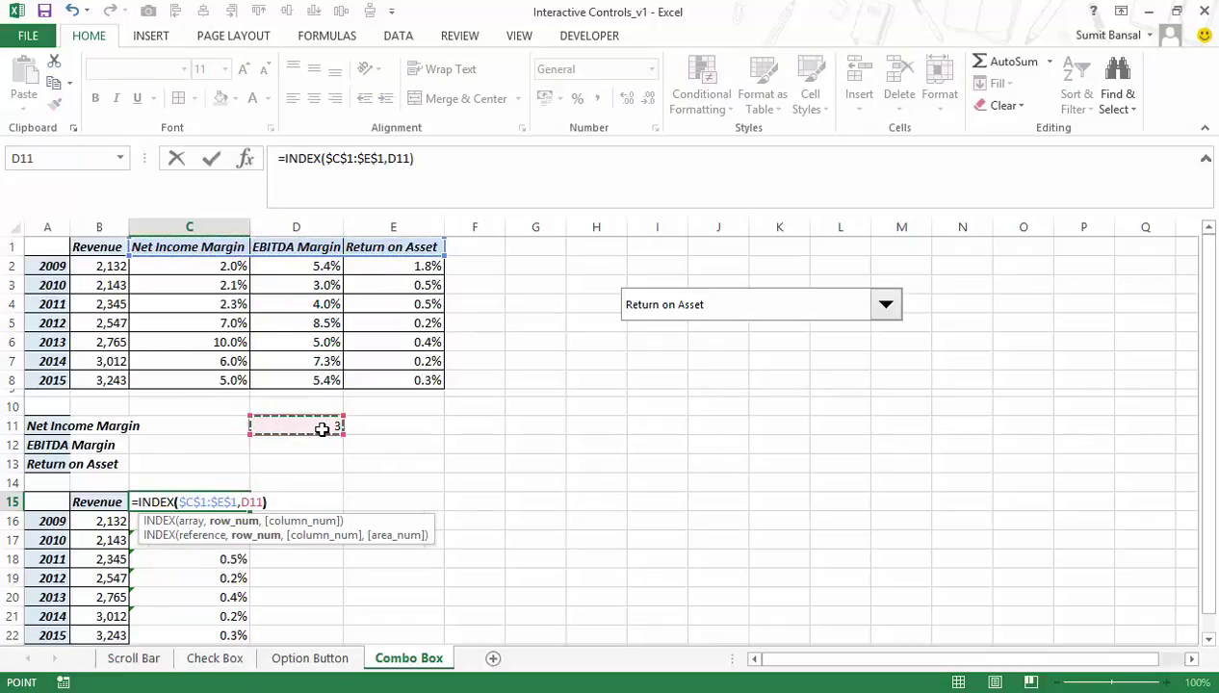
{"action": "key", "text": "Return"}
{"action": "key", "text": "Up"}
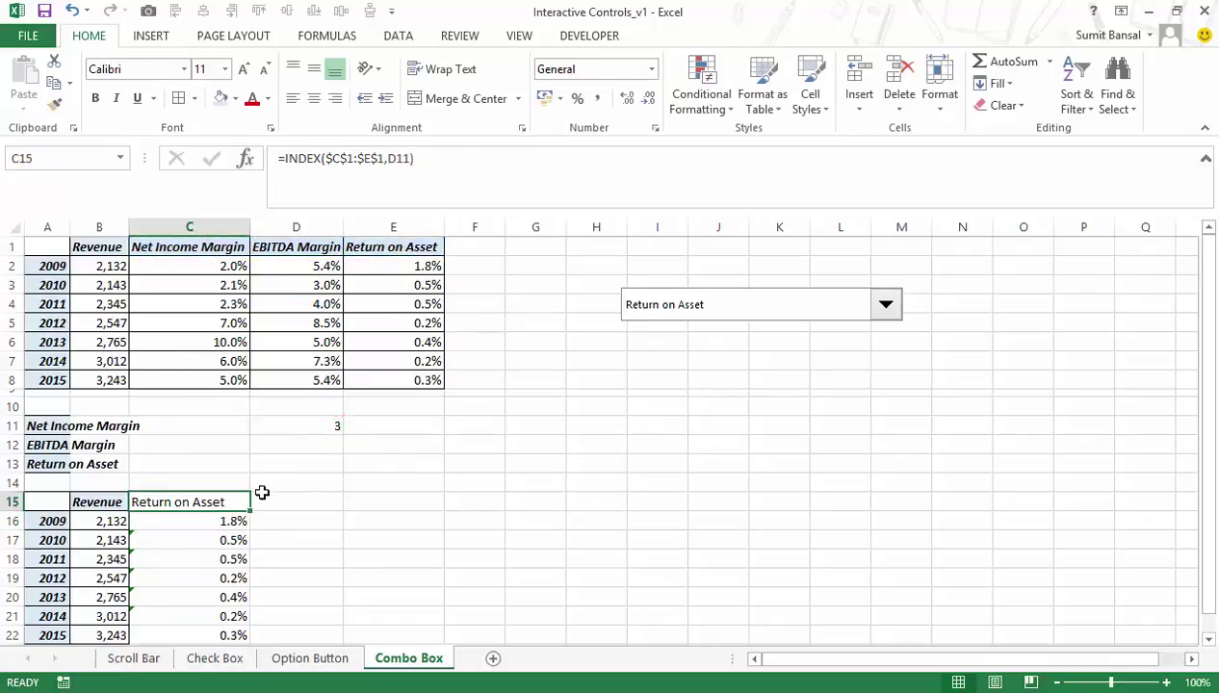
Choose Net Income Margin in the combo box and select C15:C22 to check the dynamic column.
{"action": "left_click", "coordinate": [885, 306]}
{"action": "left_click", "coordinate": [857, 328]}
{"action": "left_click_drag", "start_coordinate": [235, 502], "coordinate": [237, 632]}
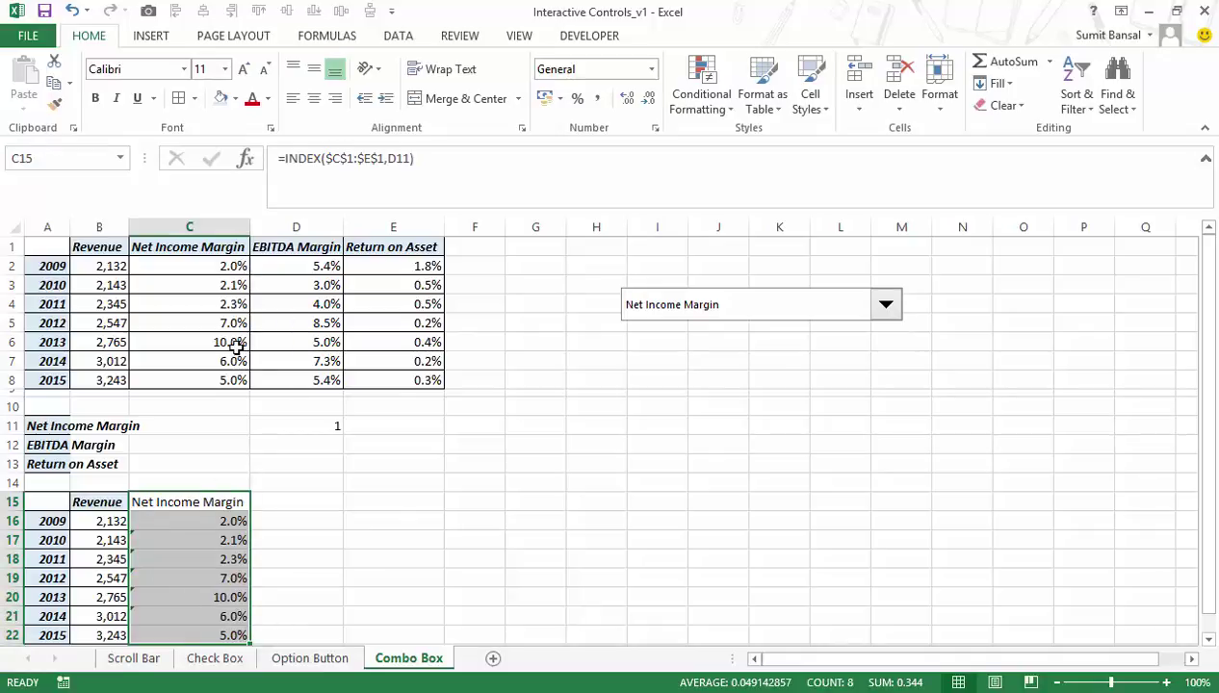
{"action": "left_click", "coordinate": [884, 307]}
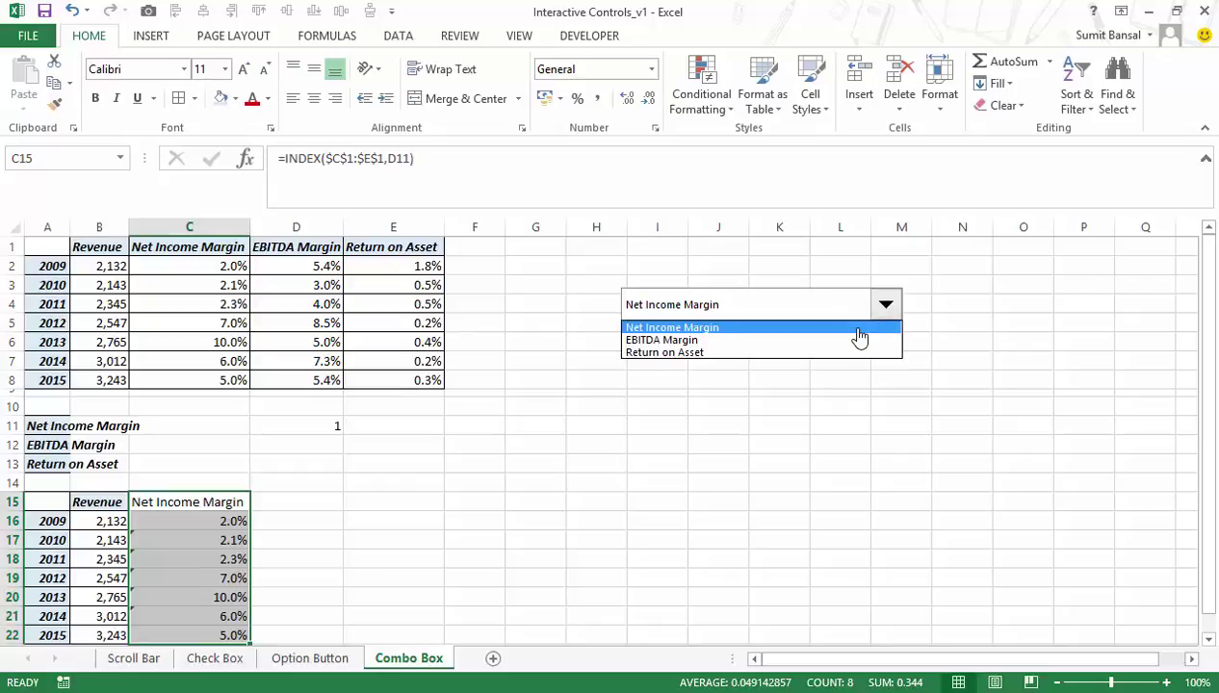
{"action": "left_click", "coordinate": [826, 310]}
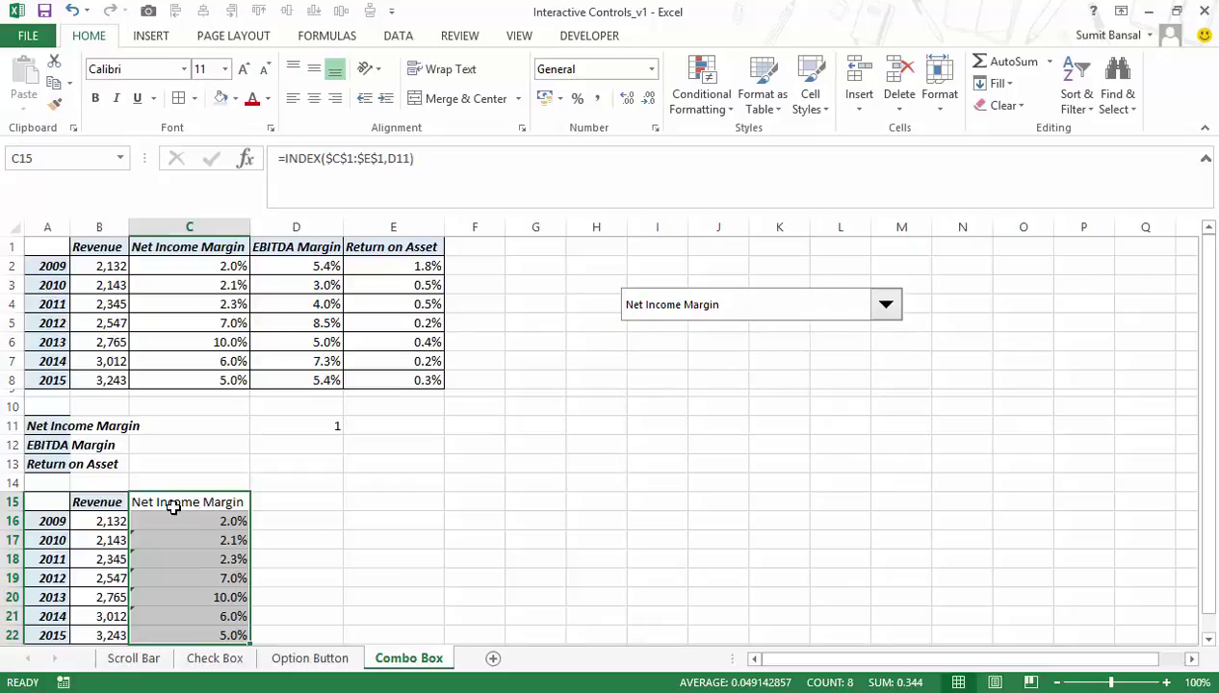
Copy the formatting of the Revenue header in B15 to the dynamic margin header in C15.
{"action": "left_click", "coordinate": [97, 502]}
{"action": "left_click", "coordinate": [55, 103]}
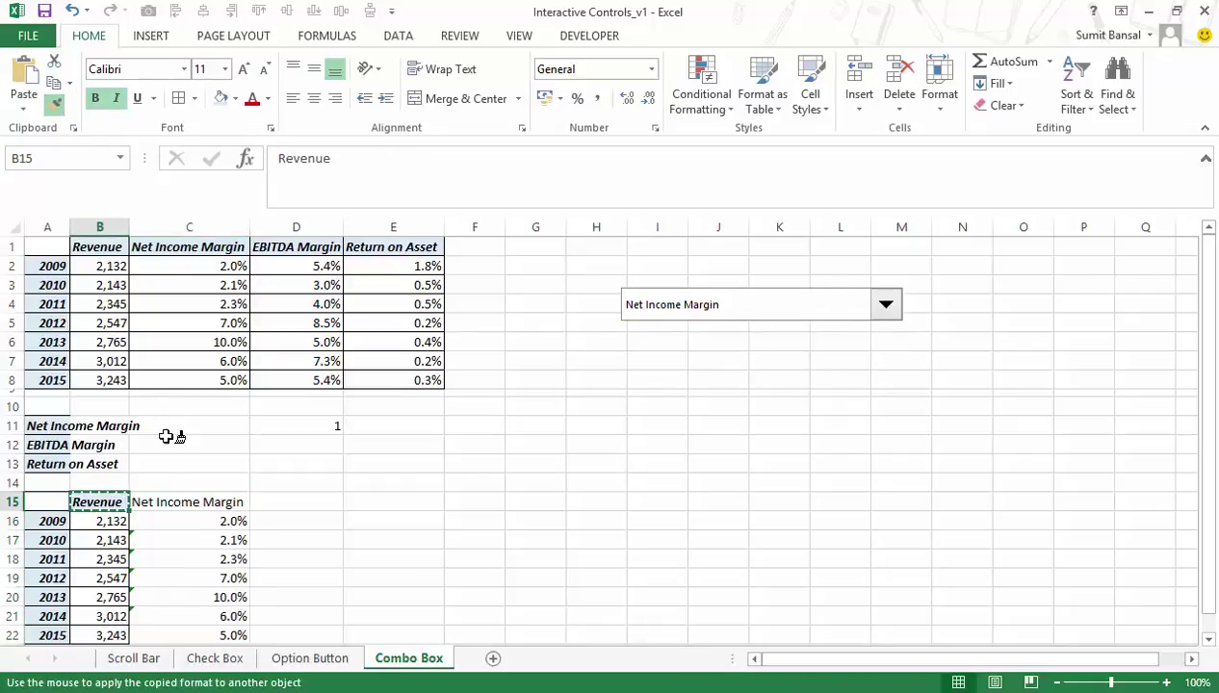
{"action": "left_click", "coordinate": [191, 500]}
{"action": "left_click_drag", "start_coordinate": [190, 500], "coordinate": [195, 636]}
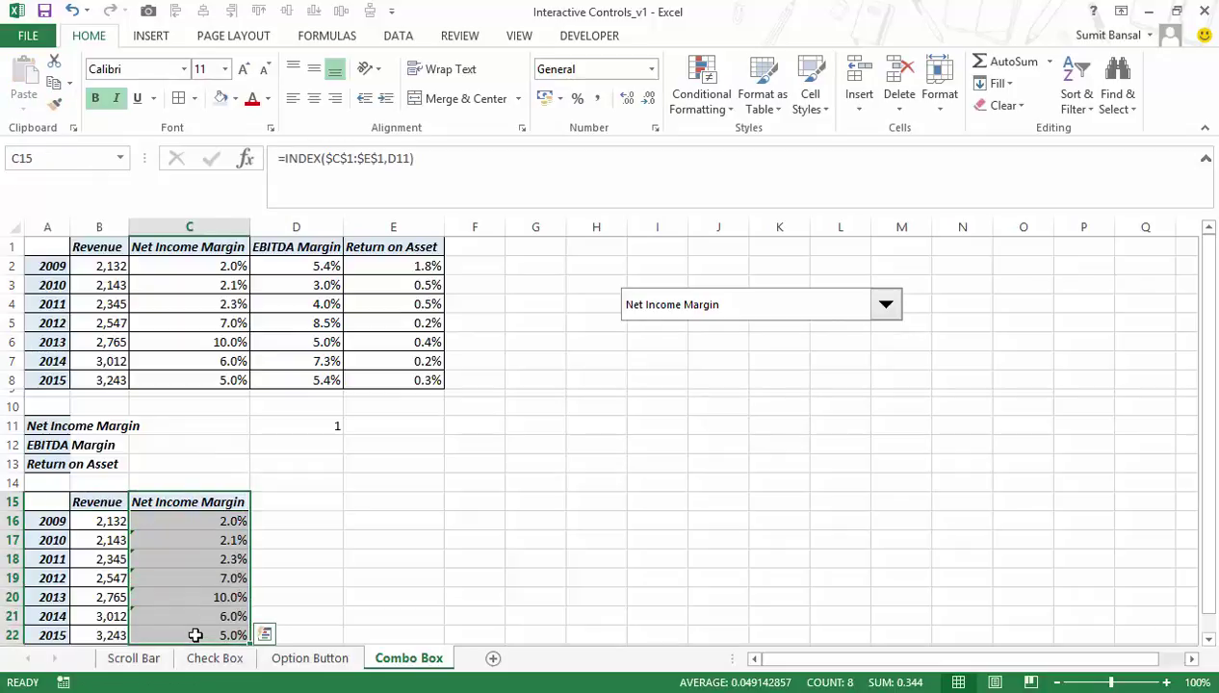
{"action": "left_click", "coordinate": [537, 537]}
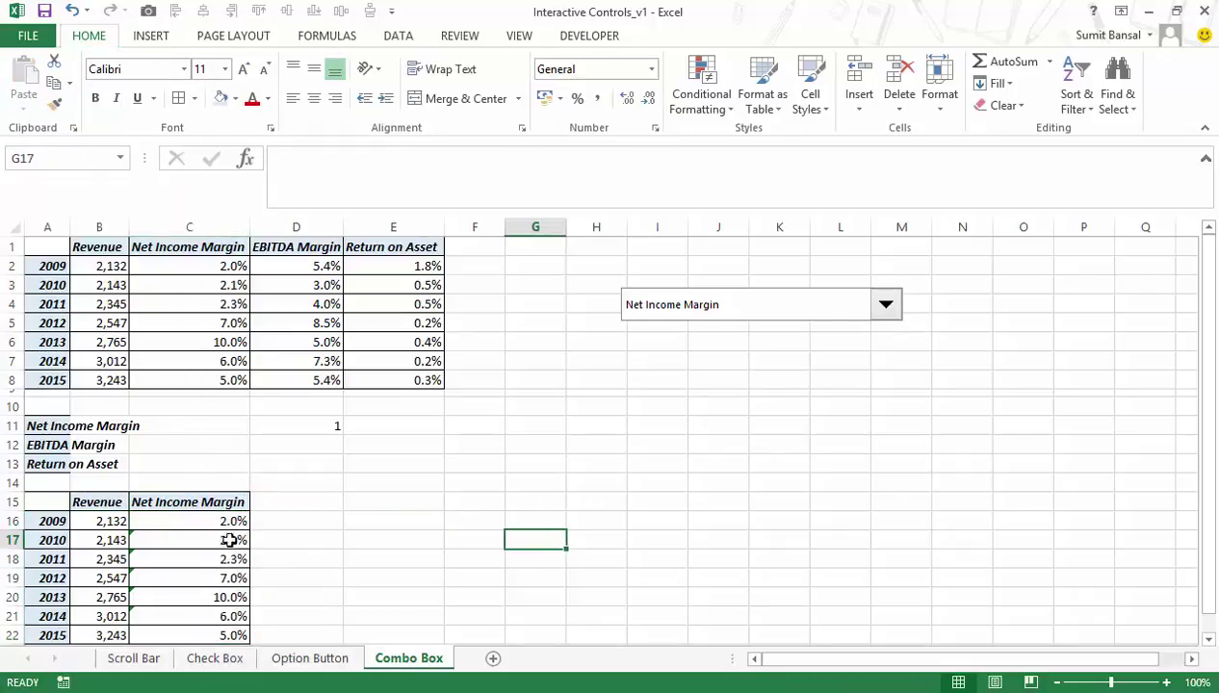
Insert a clustered column chart from A15:B22 and place it just below the combo box.
{"action": "left_click_drag", "start_coordinate": [50, 505], "coordinate": [96, 634]}
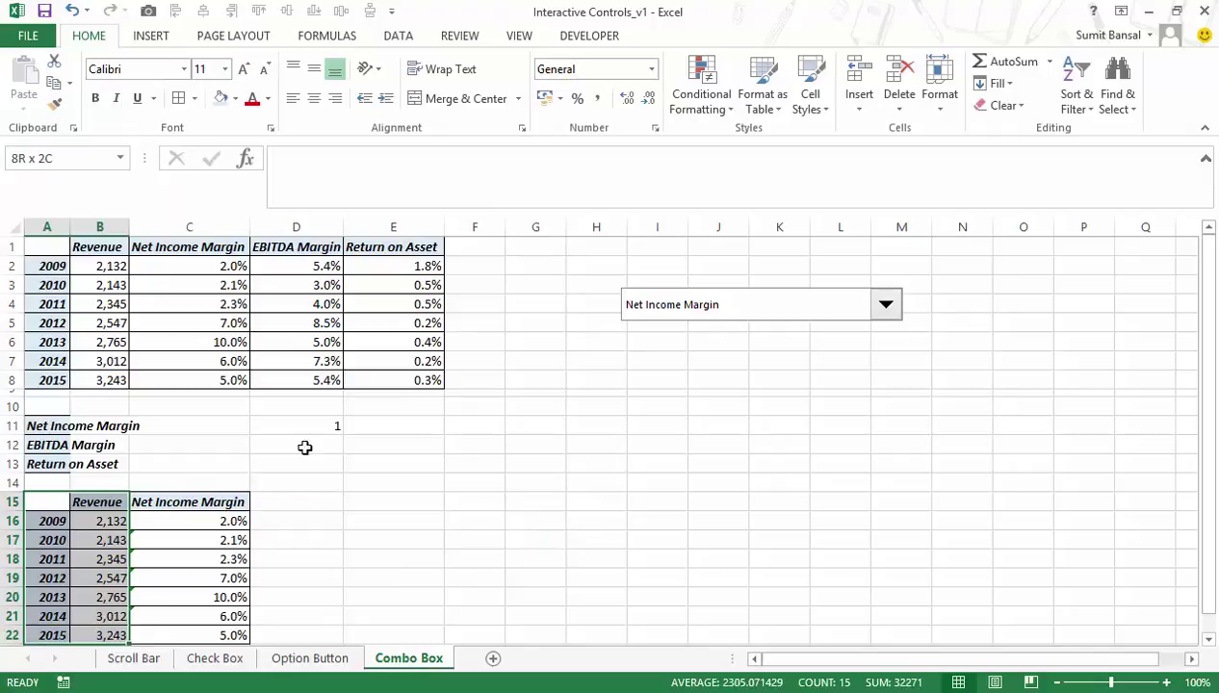
{"action": "left_click", "coordinate": [154, 37]}
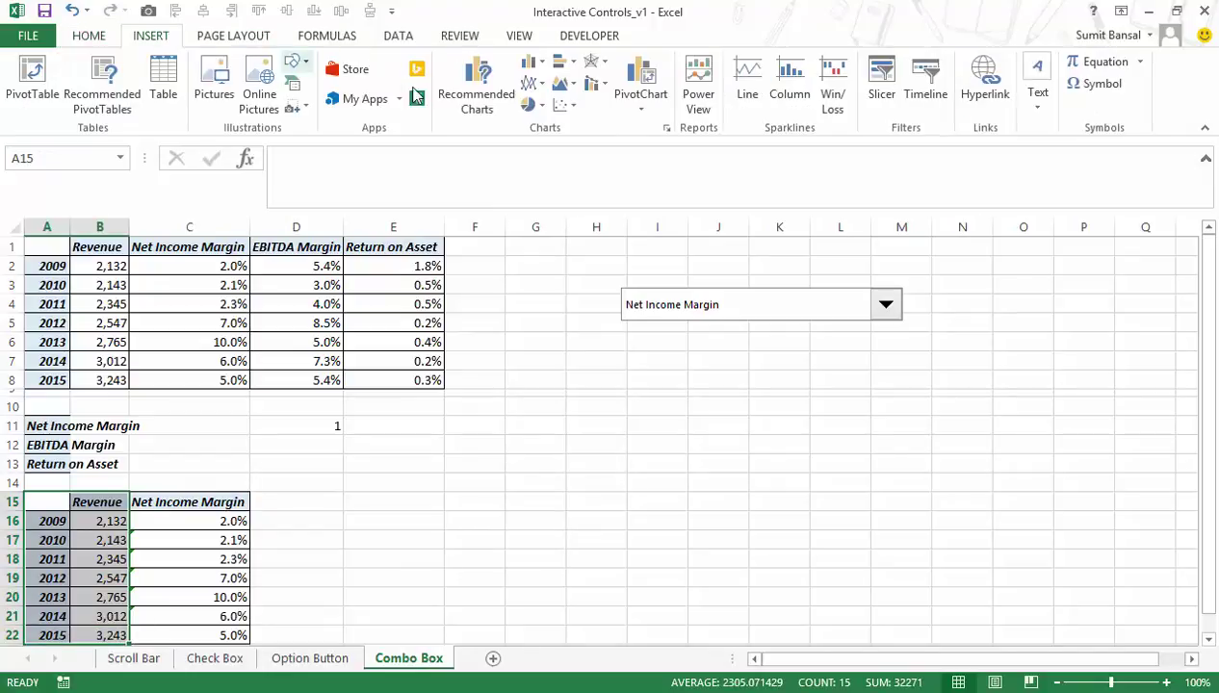
{"action": "left_click", "coordinate": [531, 62]}
{"action": "left_click", "coordinate": [550, 125]}
{"action": "left_click_drag", "start_coordinate": [580, 319], "coordinate": [729, 375]}
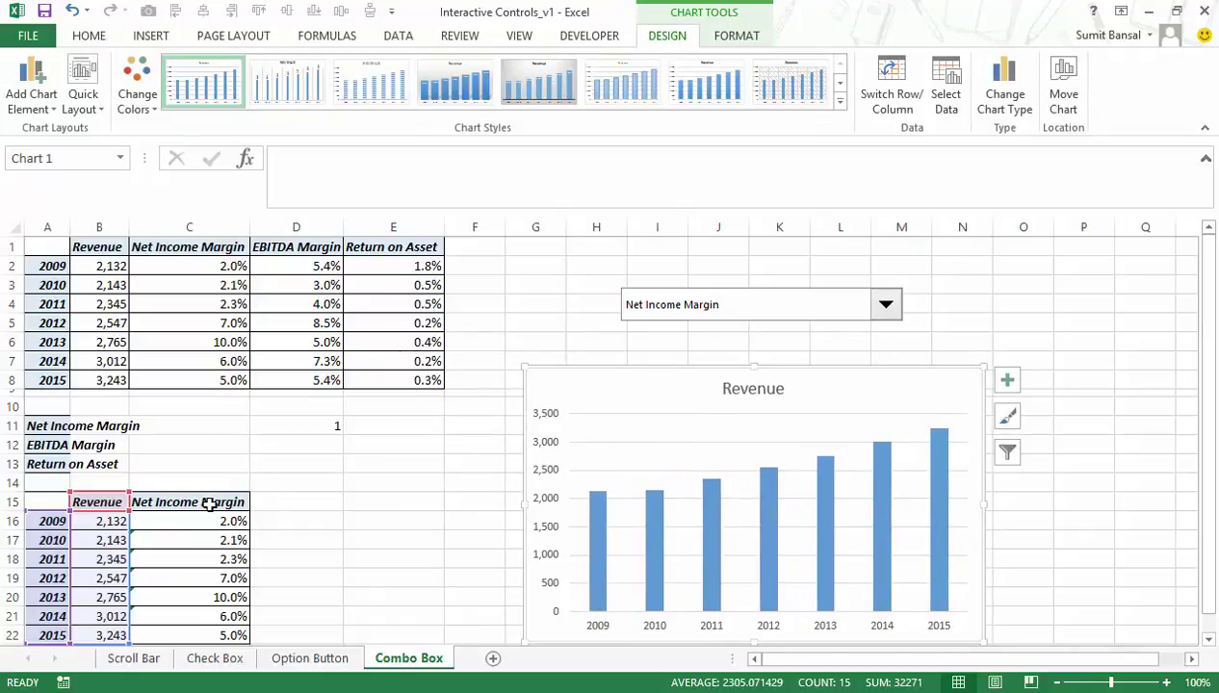
Try to add the C15:C22 margin data to the Revenue chart by copy and paste, and undo it.
{"action": "left_click_drag", "start_coordinate": [208, 501], "coordinate": [217, 632]}
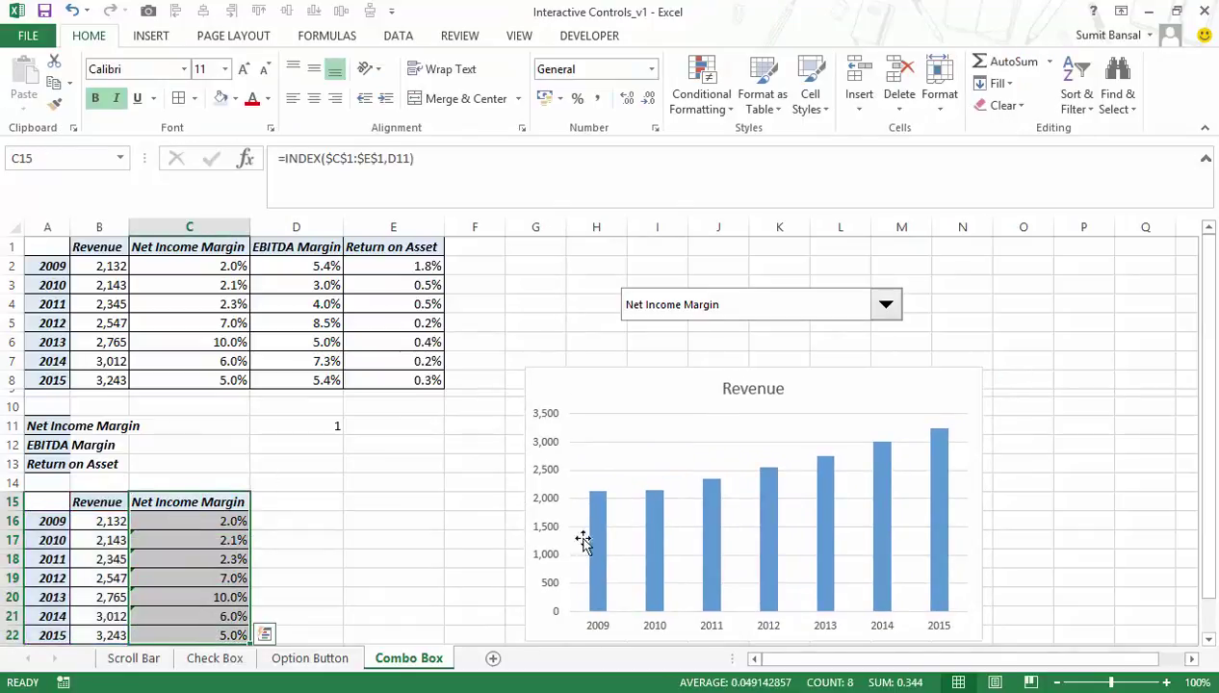
{"action": "key", "text": "ctrl+c"}
{"action": "left_click", "coordinate": [656, 449]}
{"action": "key", "text": "ctrl+v"}
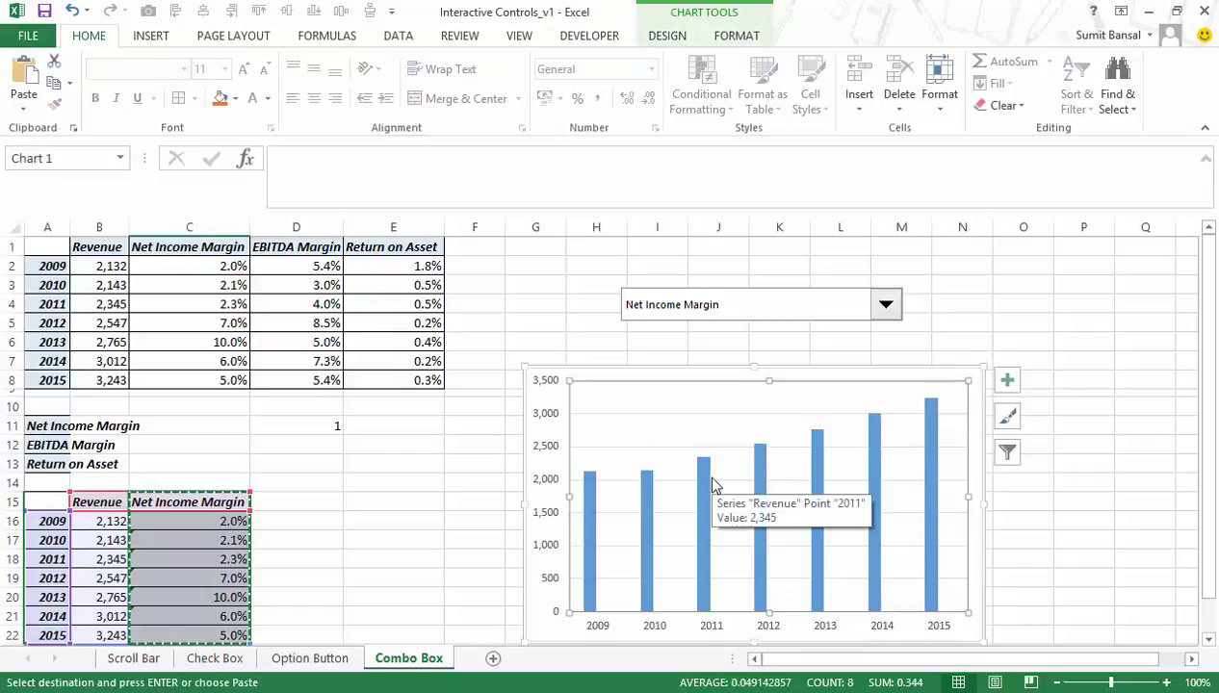
{"action": "key", "text": "ctrl+z"}
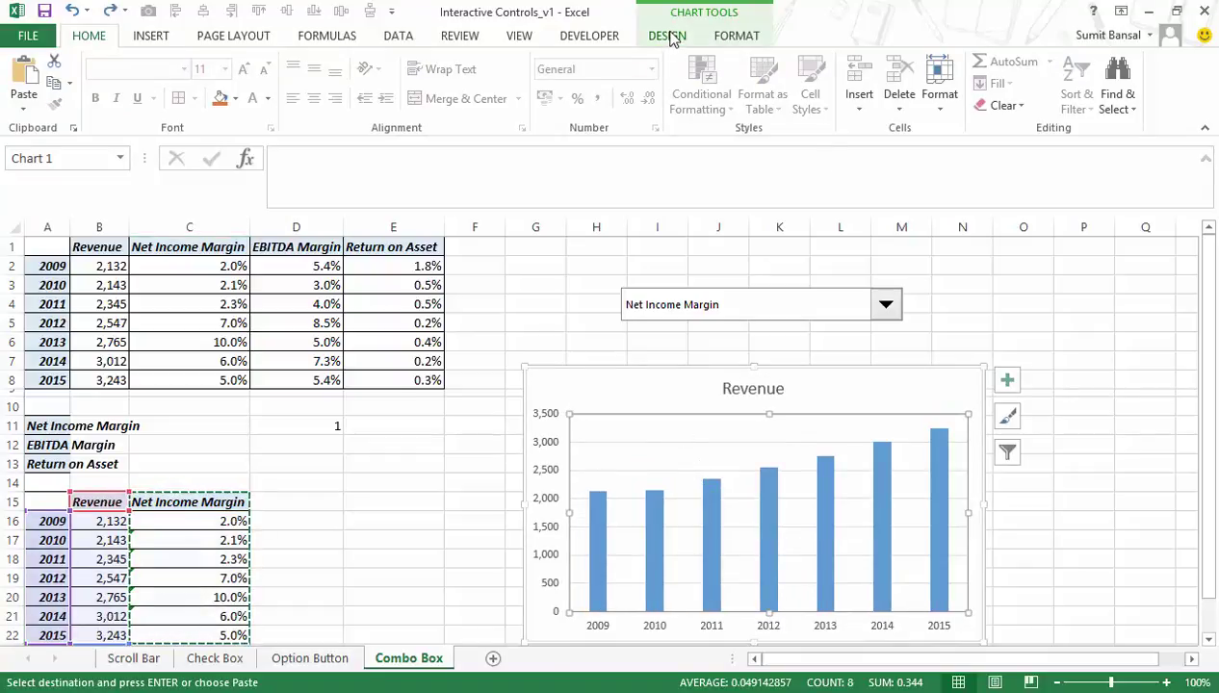
Add a second series to the chart's data source with C16:C22 as its values.
{"action": "left_click", "coordinate": [735, 39]}
{"action": "left_click", "coordinate": [688, 40]}
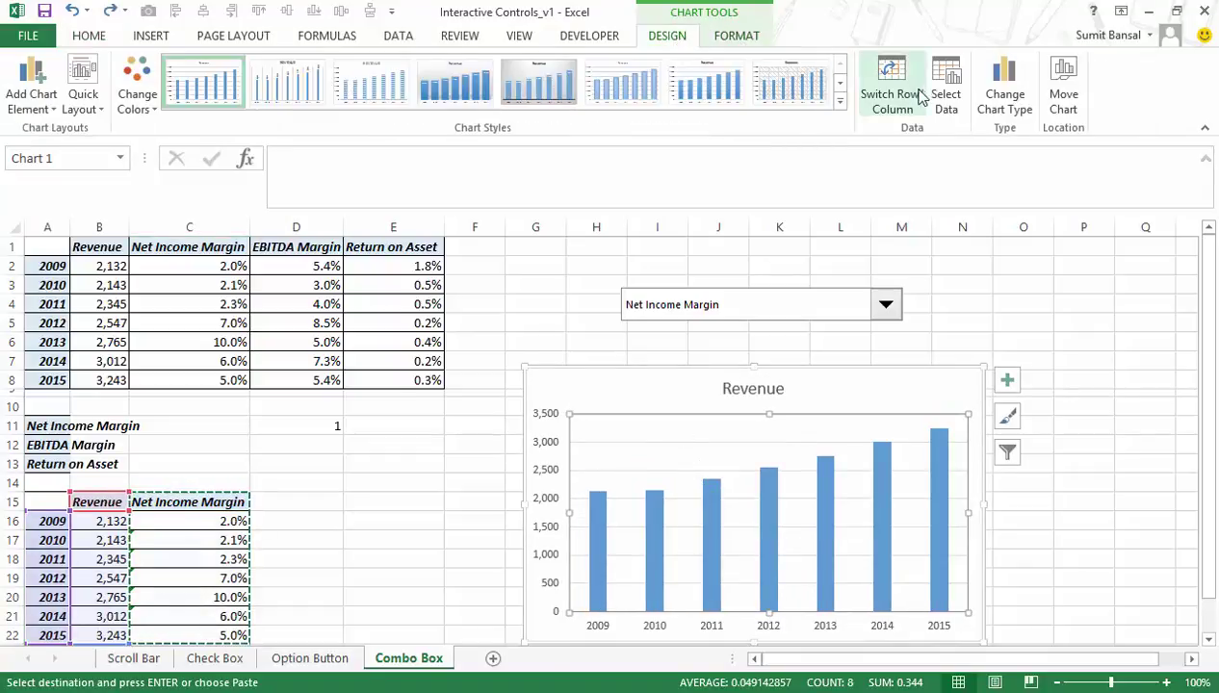
{"action": "left_click", "coordinate": [946, 92]}
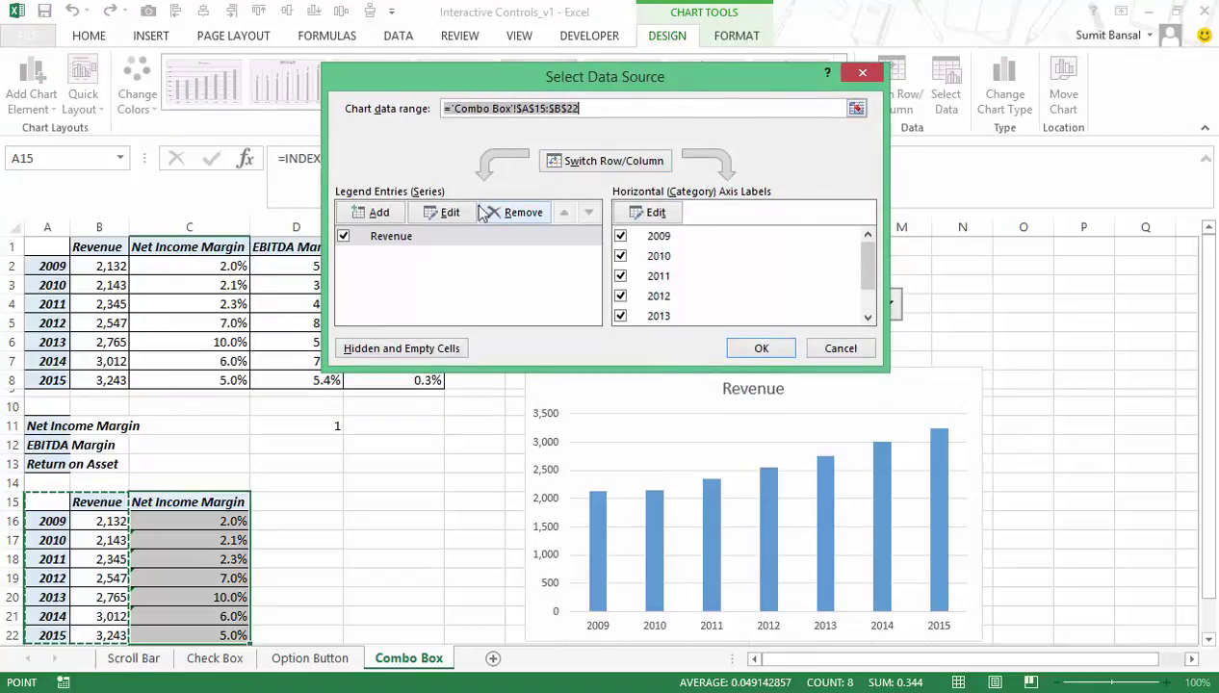
{"action": "left_click", "coordinate": [385, 212]}
{"action": "left_click", "coordinate": [498, 287]}
{"action": "left_click_drag", "start_coordinate": [201, 519], "coordinate": [198, 633]}
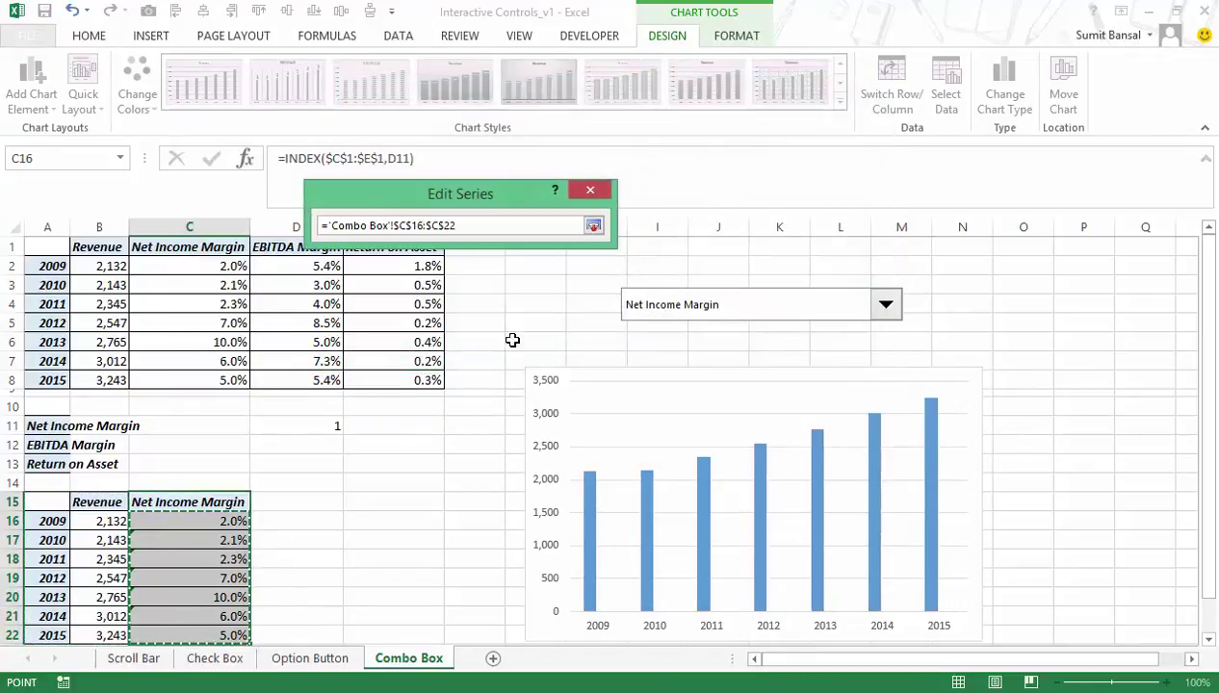
{"action": "left_click", "coordinate": [594, 225]}
{"action": "left_click", "coordinate": [488, 307]}
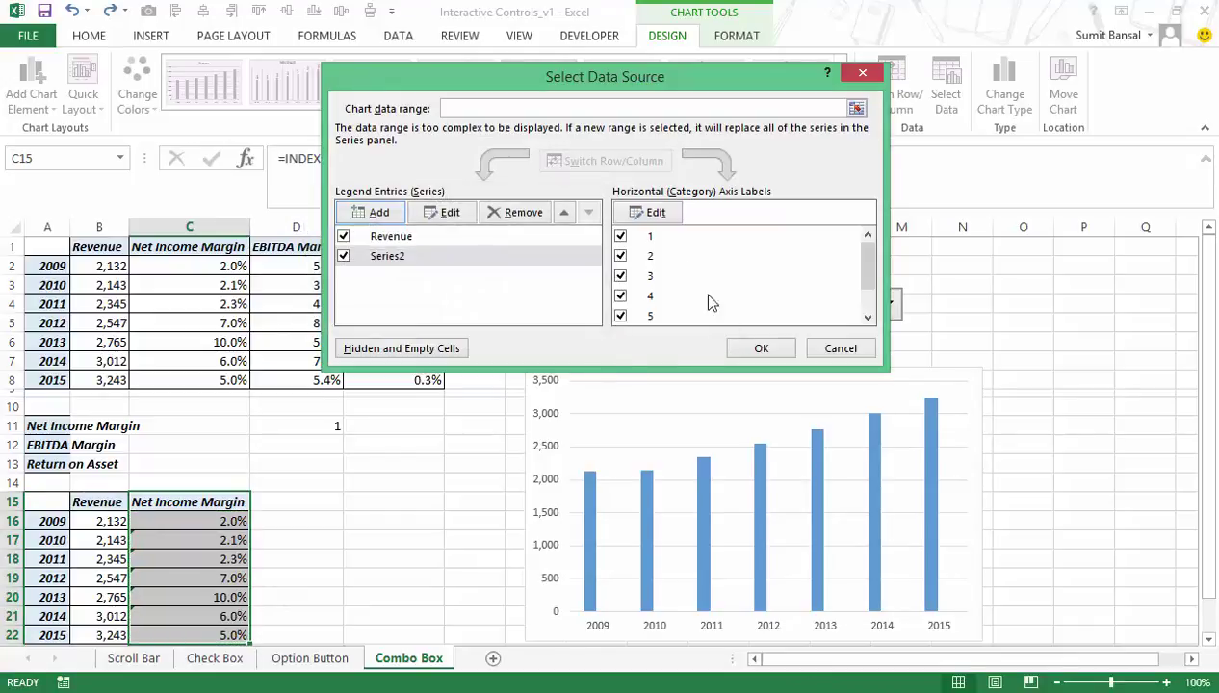
Set the chart's horizontal axis labels to the years in A16:A22 and apply the data source changes.
{"action": "left_click", "coordinate": [656, 213]}
{"action": "left_click_drag", "start_coordinate": [42, 521], "coordinate": [53, 635]}
{"action": "left_click", "coordinate": [491, 298]}
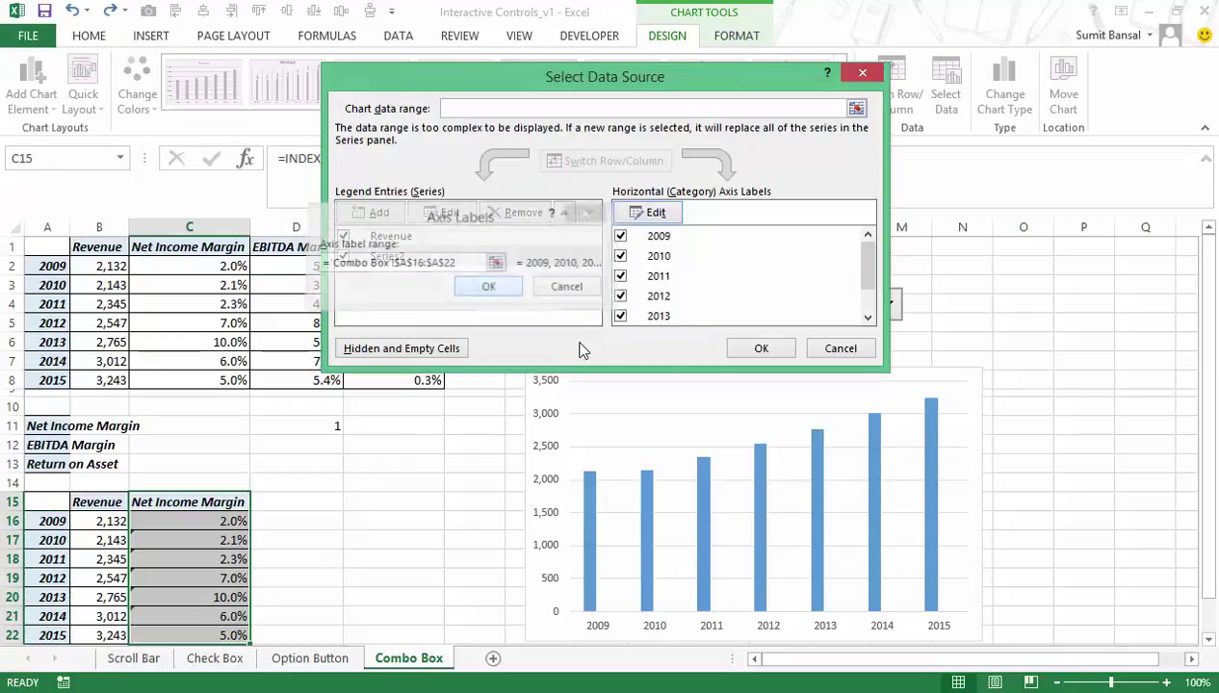
{"action": "left_click", "coordinate": [428, 235]}
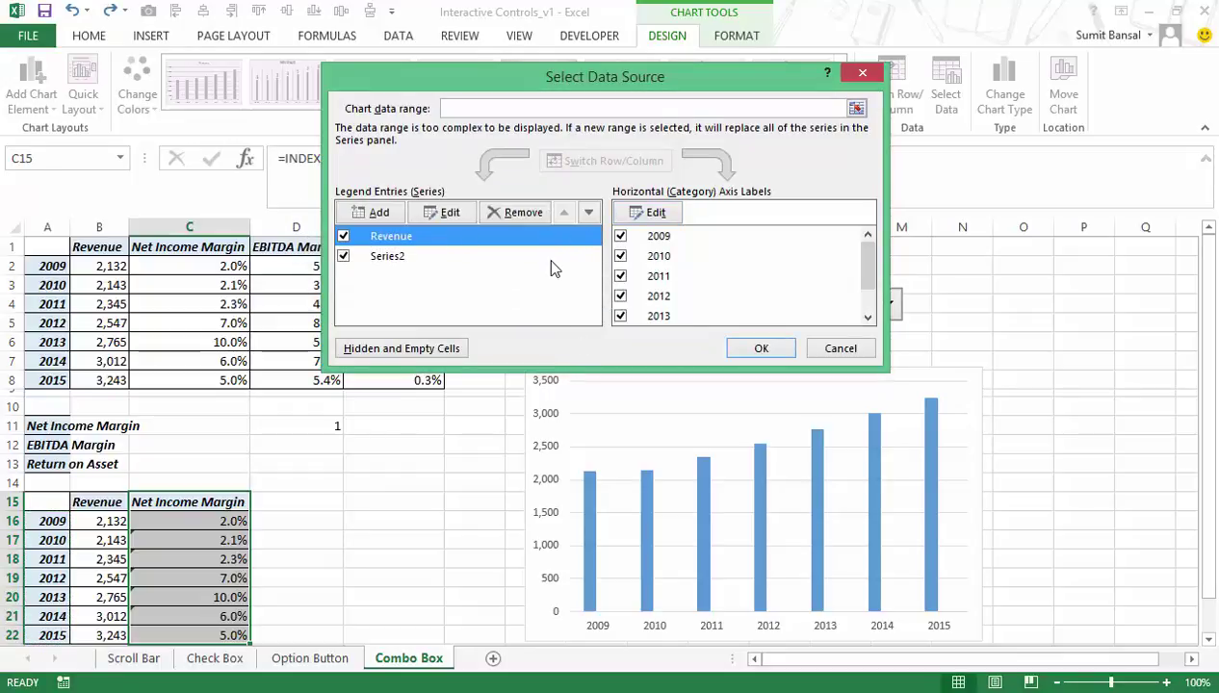
{"action": "left_click", "coordinate": [758, 349]}
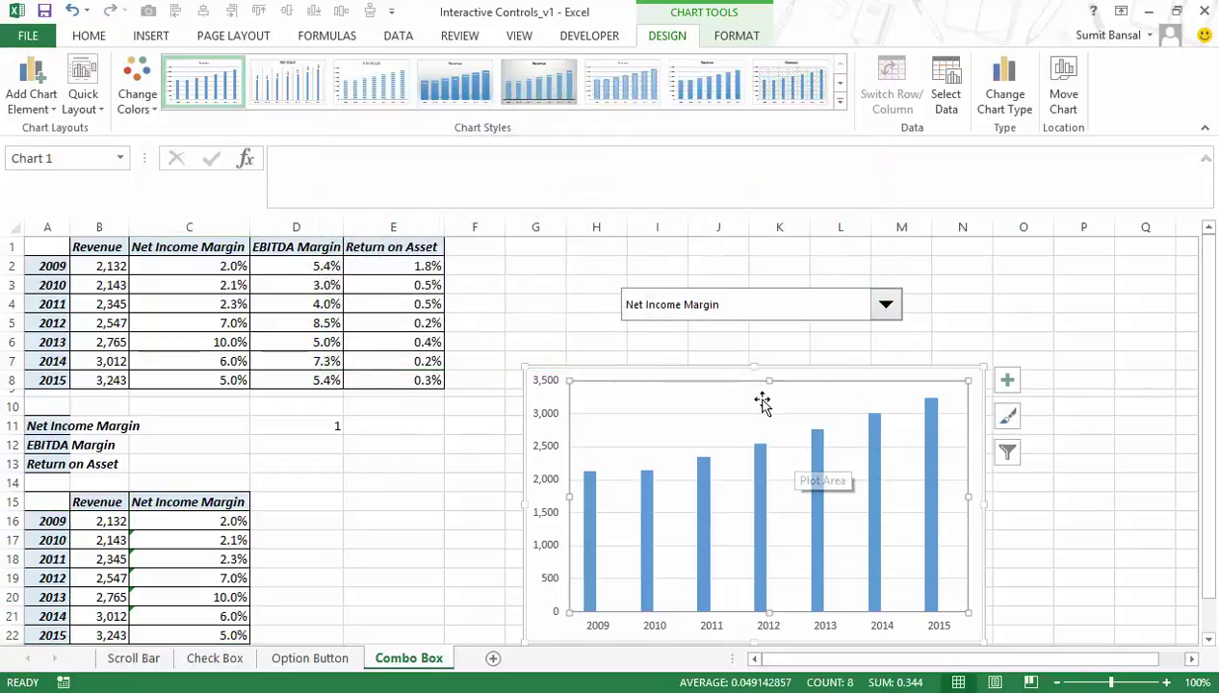
Choose Return on Asset in the combo box.
{"action": "left_click", "coordinate": [884, 304]}
{"action": "left_click", "coordinate": [860, 353]}
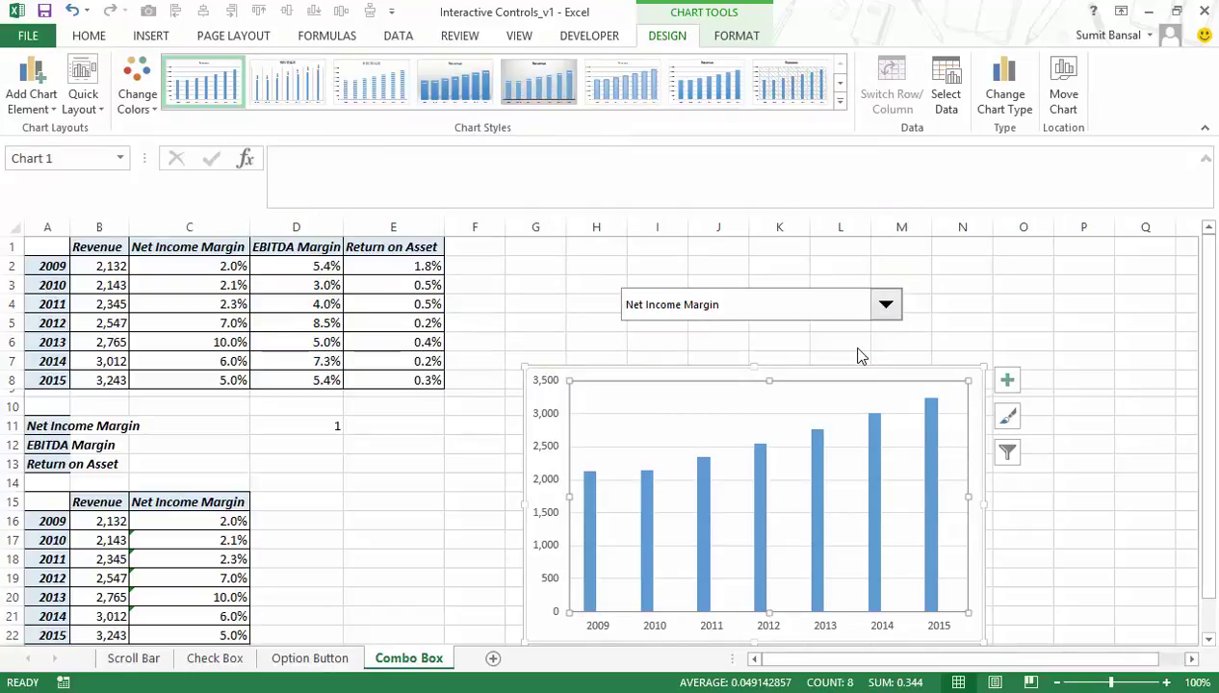
{"action": "right_click", "coordinate": [658, 408]}
{"action": "left_click", "coordinate": [739, 467]}
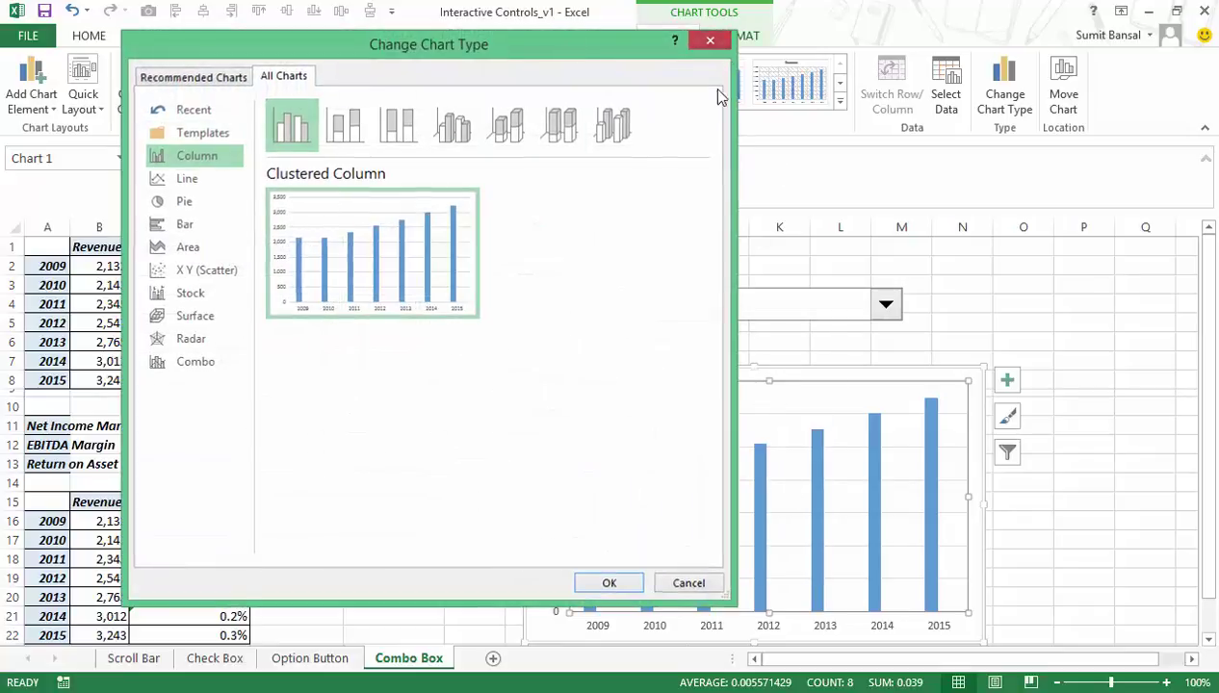
{"action": "left_click", "coordinate": [709, 39]}
Change Series2 in the chart to Line with Markers on the secondary axis, keeping Revenue as Clustered Column.
{"action": "right_click", "coordinate": [763, 457]}
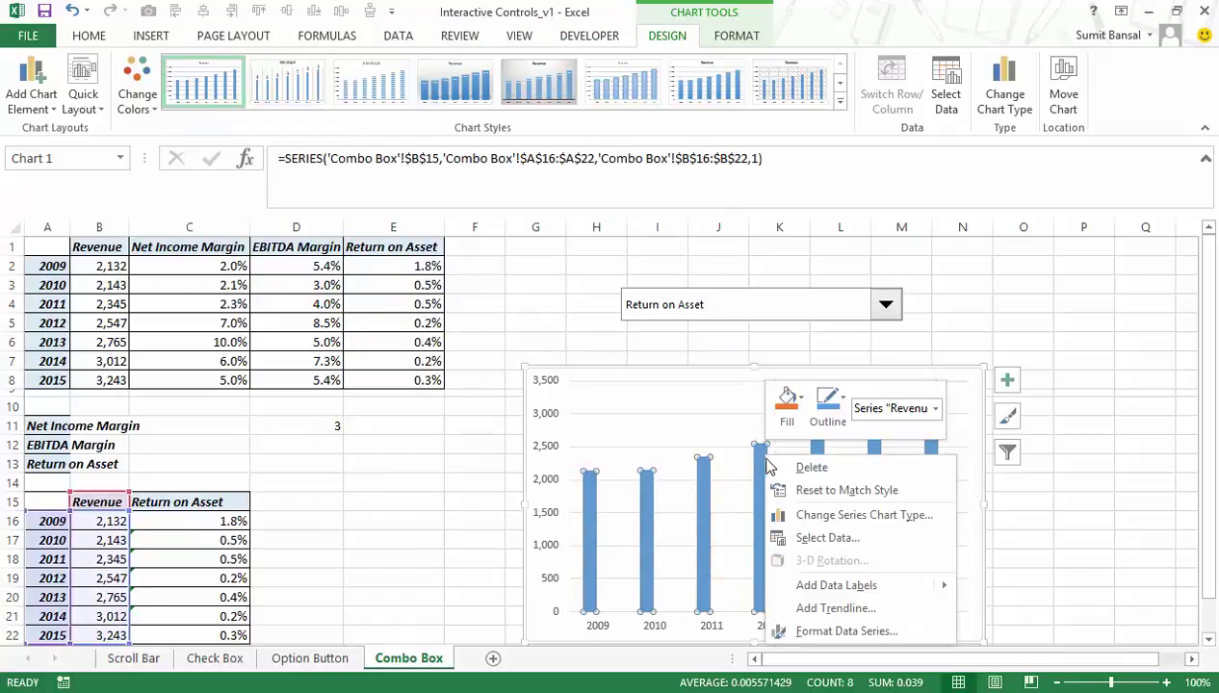
{"action": "left_click", "coordinate": [807, 515]}
{"action": "left_click_drag", "start_coordinate": [537, 49], "coordinate": [501, 19]}
{"action": "left_click", "coordinate": [564, 459]}
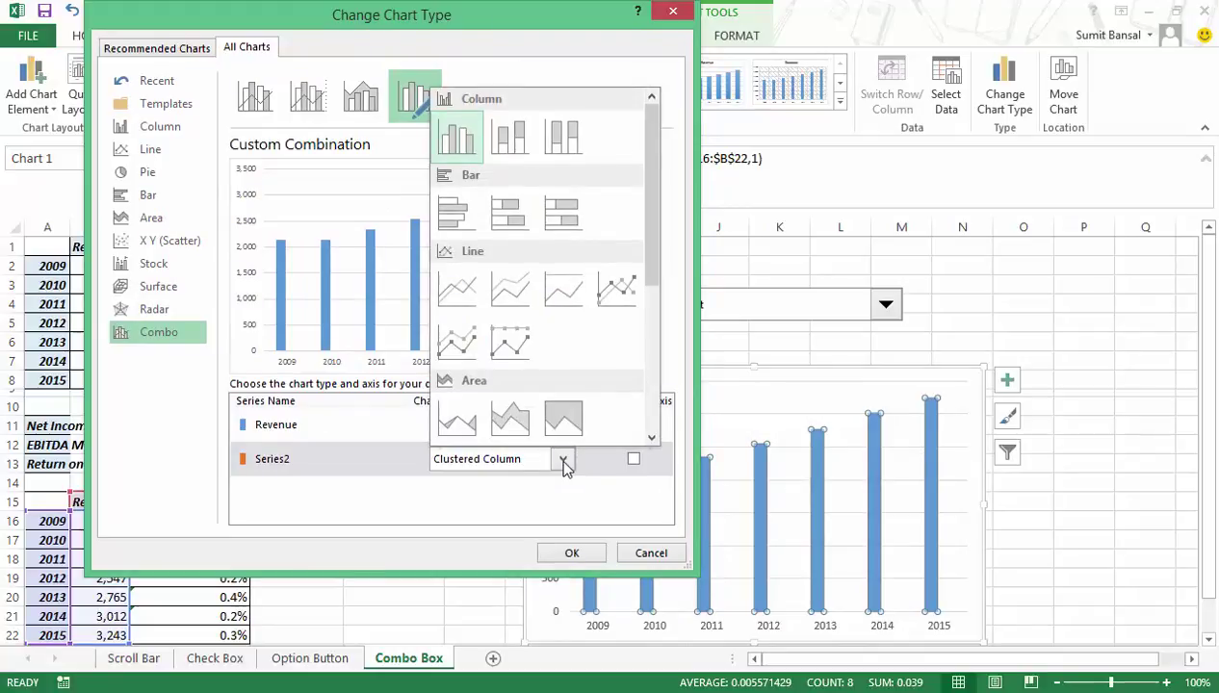
{"action": "left_click", "coordinate": [564, 459]}
{"action": "left_click", "coordinate": [634, 460]}
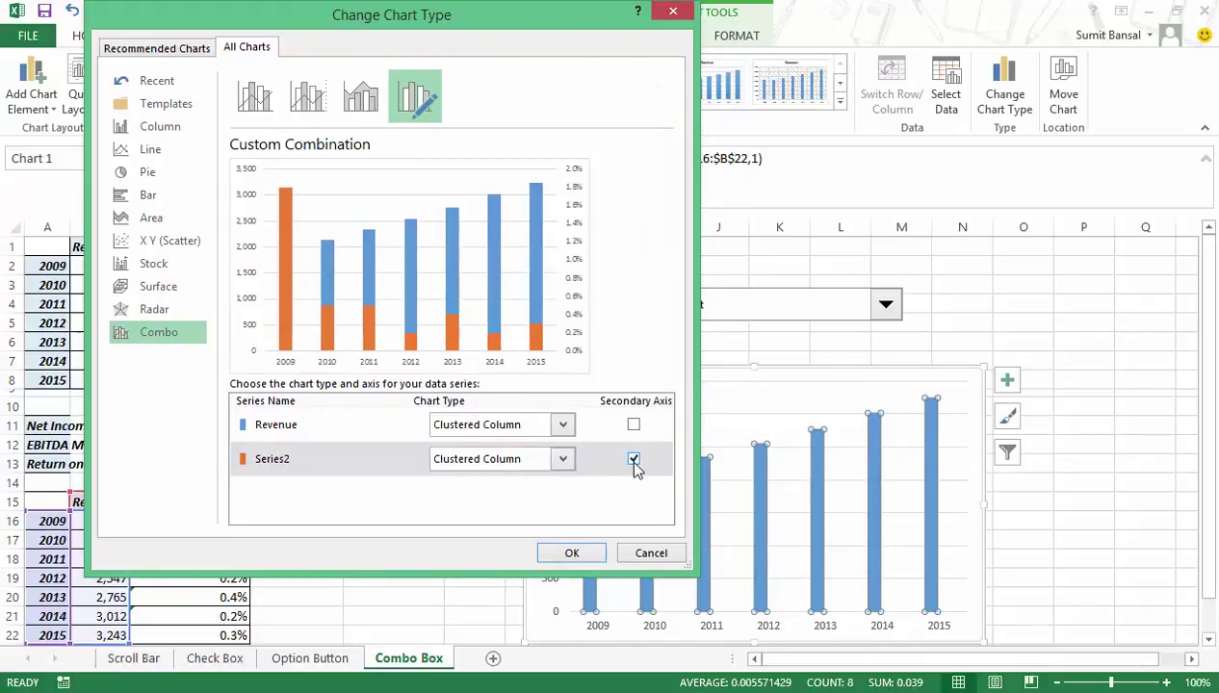
{"action": "left_click", "coordinate": [563, 459]}
{"action": "left_click", "coordinate": [617, 281]}
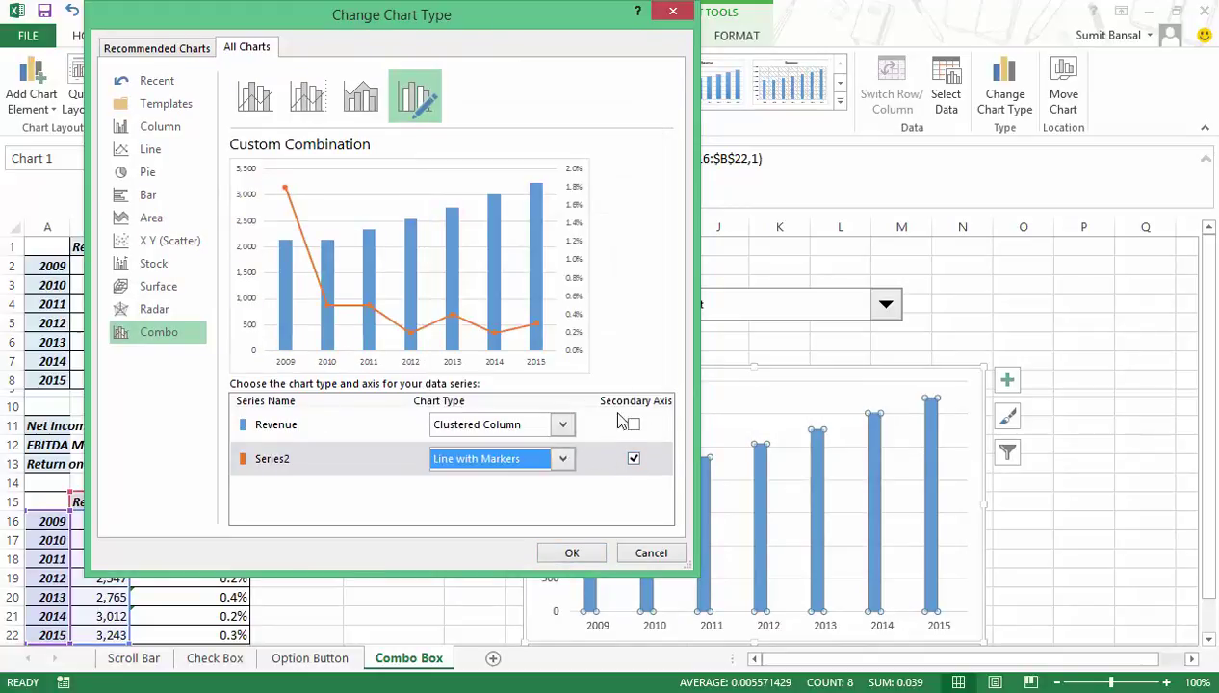
{"action": "left_click", "coordinate": [582, 554]}
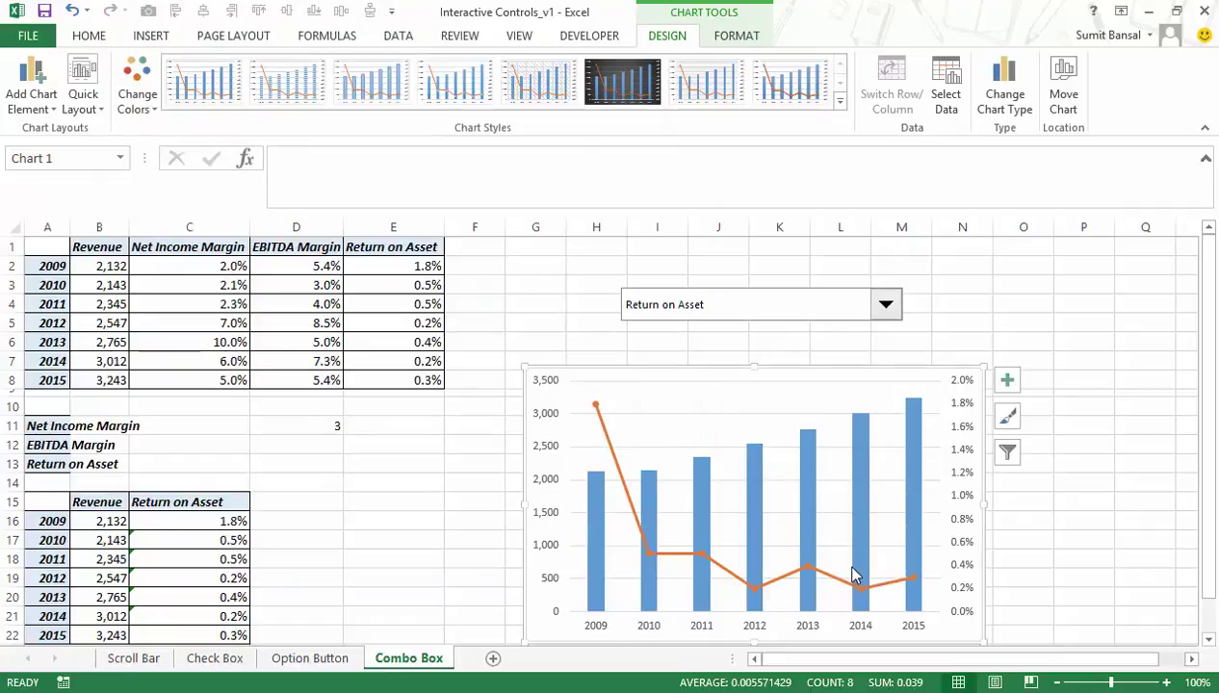
Move the combo box slightly closer to the chart and choose Net Income Margin in it.
{"action": "left_click", "coordinate": [782, 308], "text": "ctrl"}
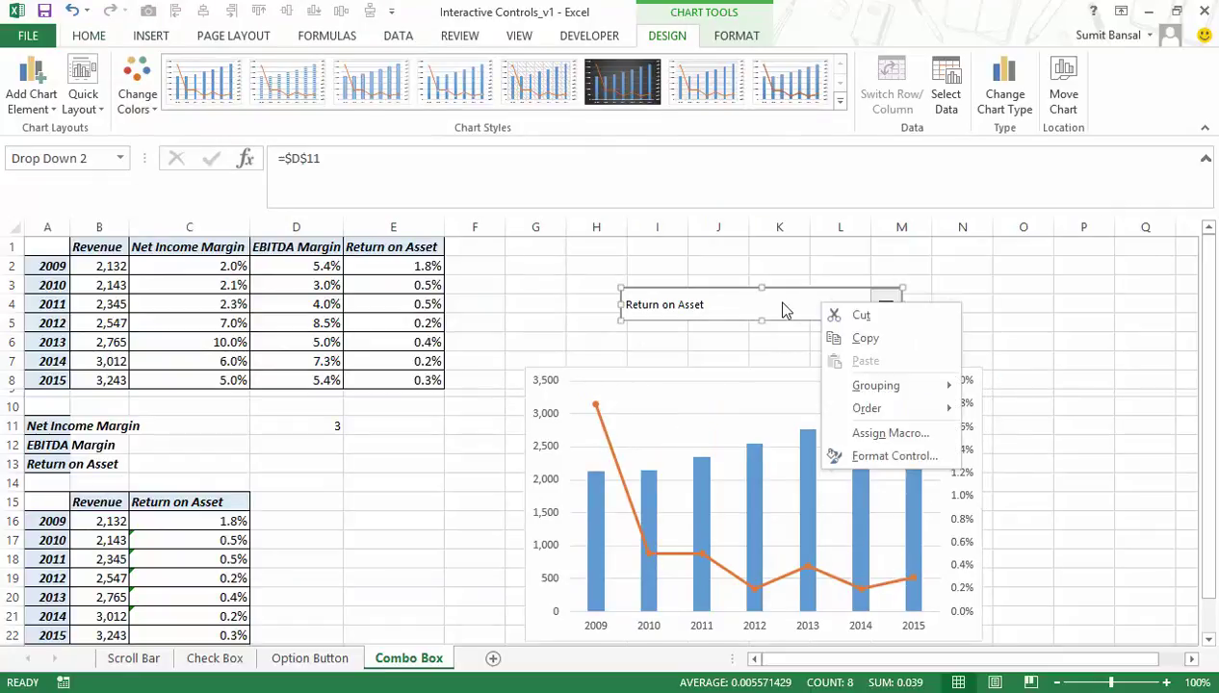
{"action": "left_click_drag", "start_coordinate": [780, 314], "coordinate": [768, 328]}
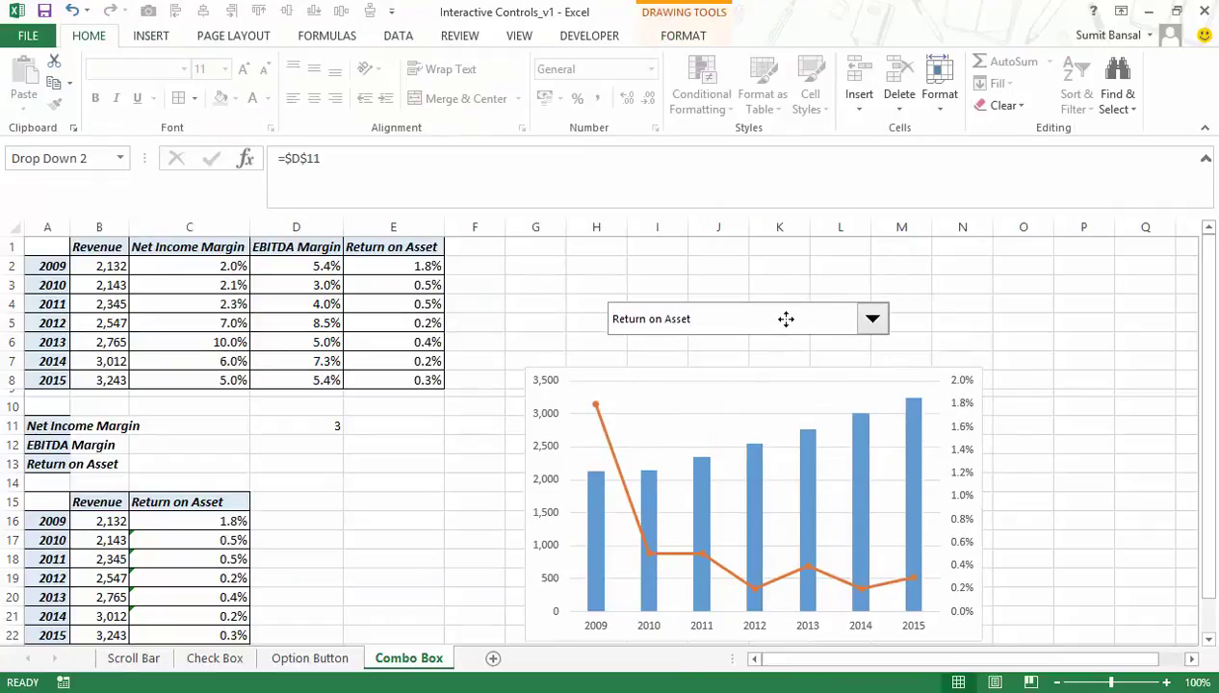
{"action": "left_click", "coordinate": [873, 319]}
{"action": "left_click", "coordinate": [874, 319]}
{"action": "left_click", "coordinate": [867, 340]}
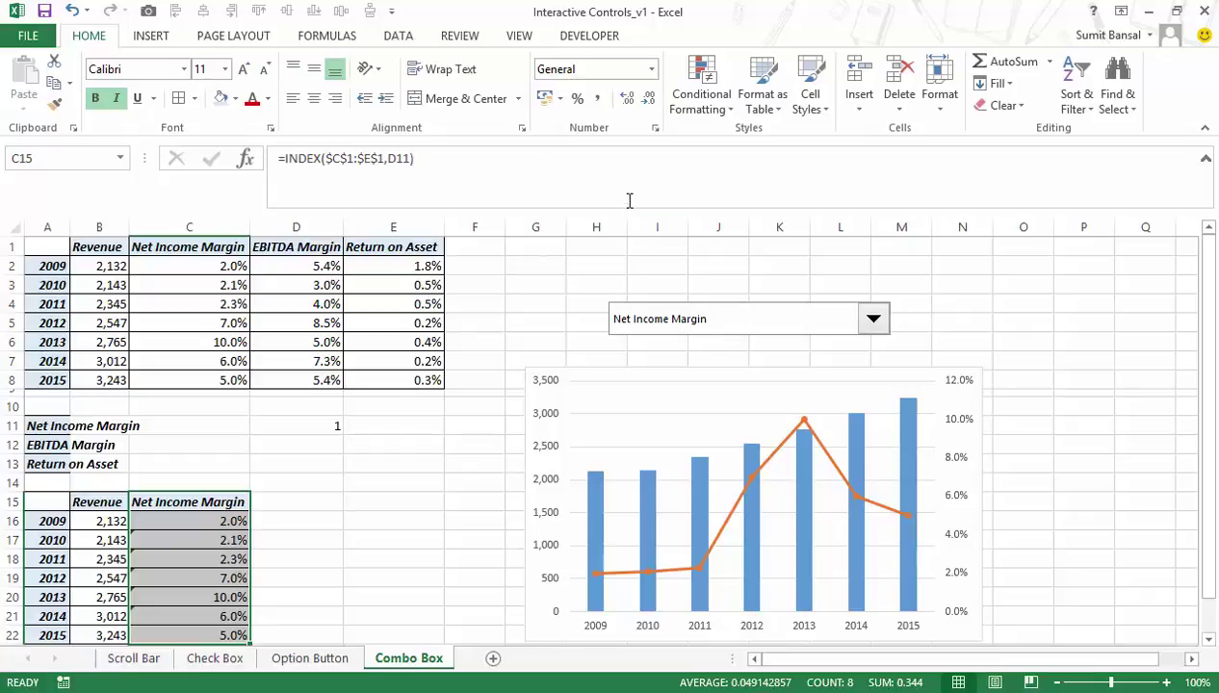
Insert a List Box form control beside the combo box, over about O1:P6.
{"action": "left_click", "coordinate": [570, 38]}
{"action": "left_click", "coordinate": [357, 93]}
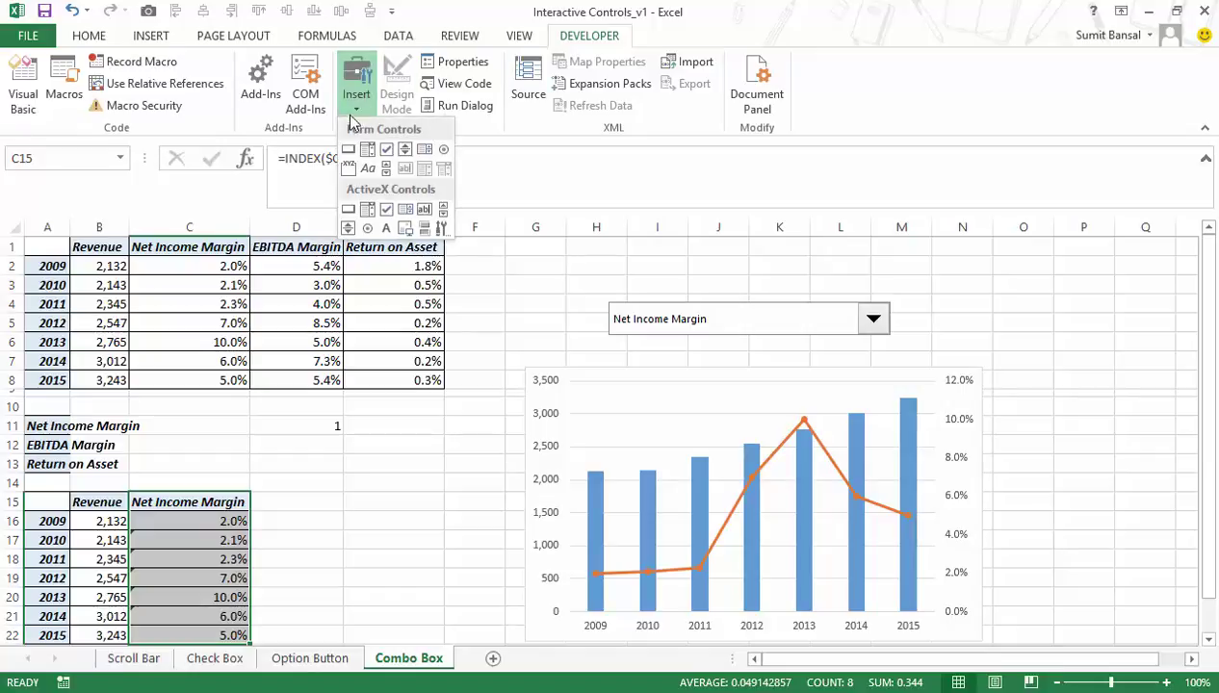
{"action": "left_click", "coordinate": [424, 152]}
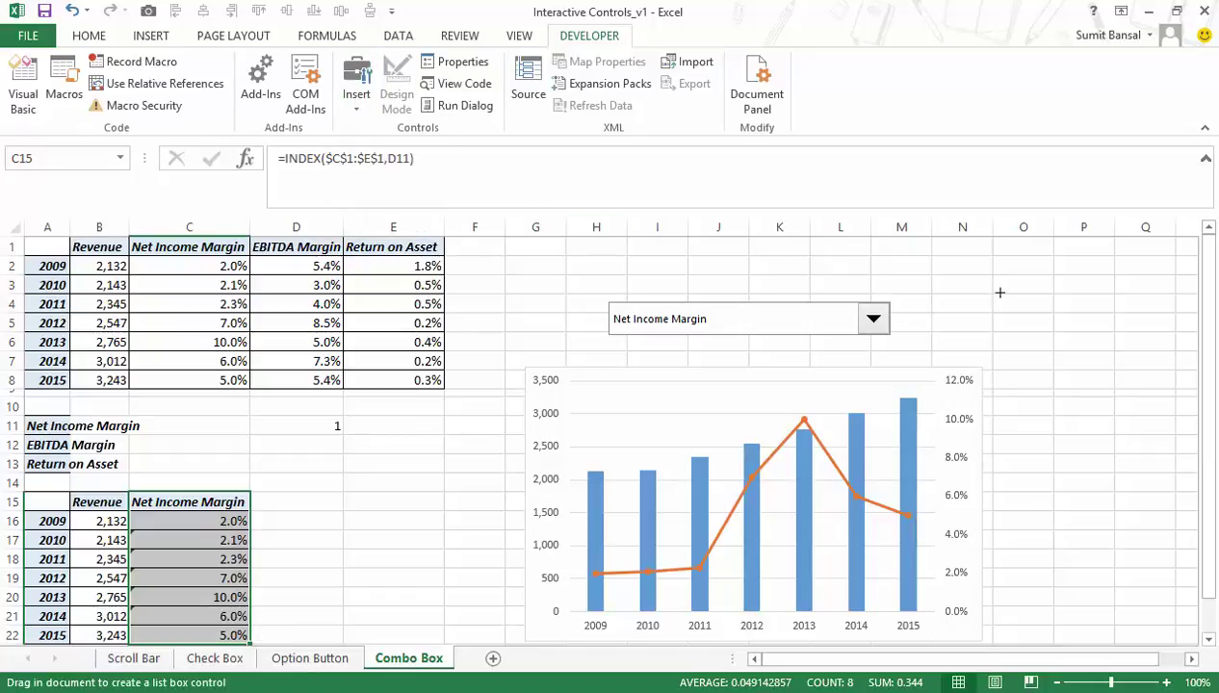
{"action": "left_click_drag", "start_coordinate": [1027, 276], "coordinate": [1120, 366]}
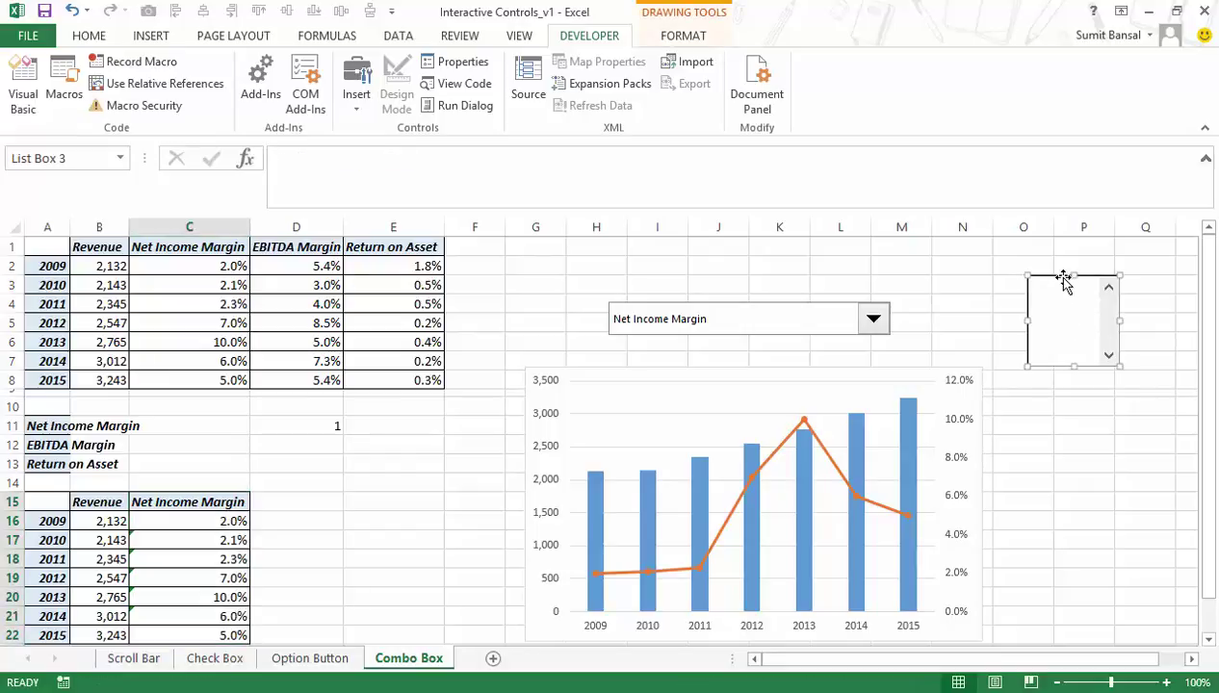
{"action": "left_click_drag", "start_coordinate": [1064, 279], "coordinate": [1047, 254]}
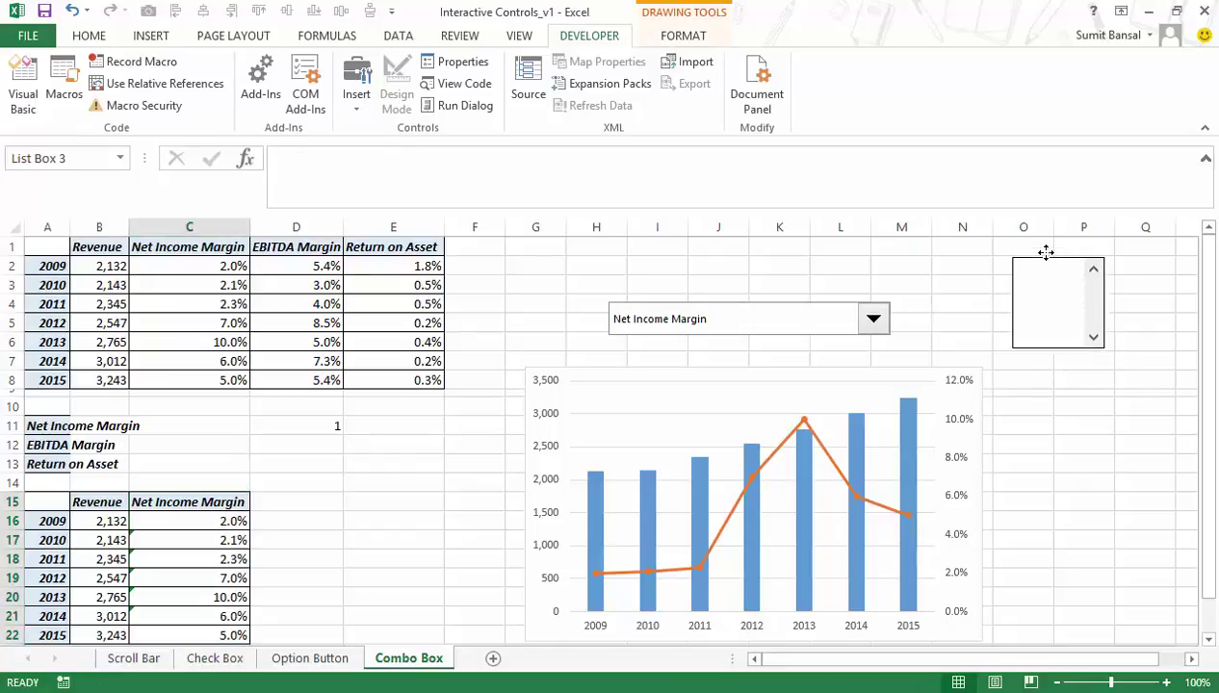
{"action": "left_click", "coordinate": [873, 323]}
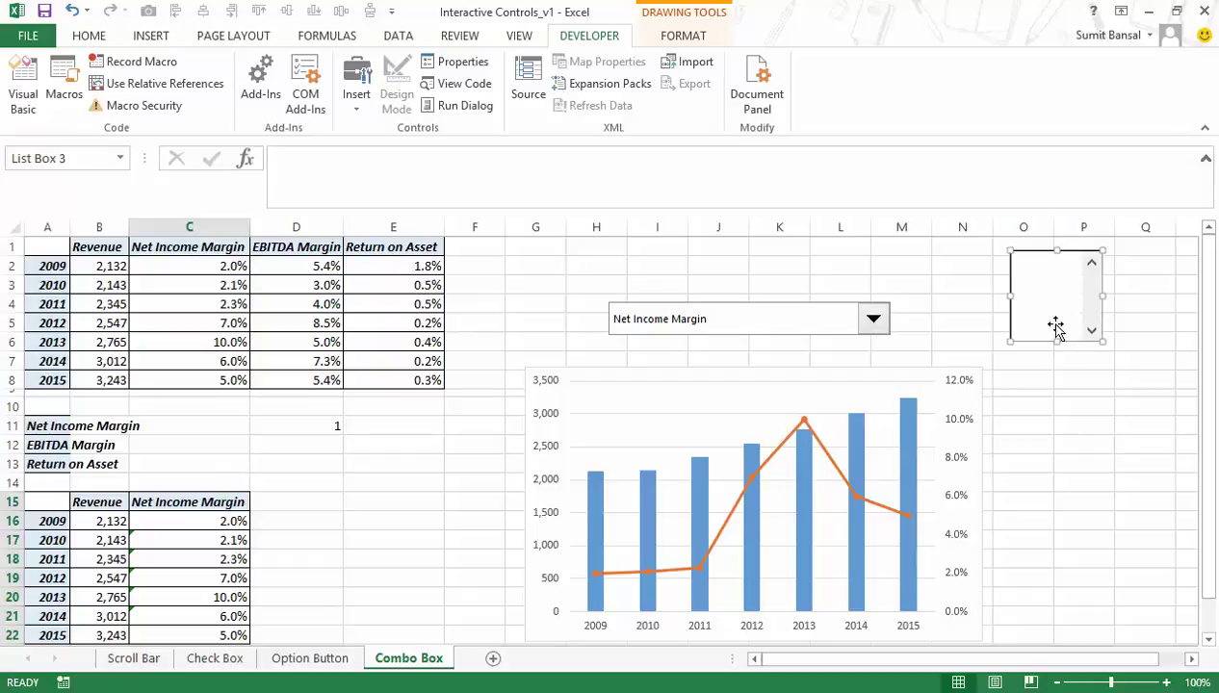
Set the list box's input range to $A$11:$A$13 and its cell link to $E$11.
{"action": "right_click", "coordinate": [1048, 288]}
{"action": "left_click", "coordinate": [1105, 441]}
{"action": "left_click", "coordinate": [654, 71]}
{"action": "left_click_drag", "start_coordinate": [58, 423], "coordinate": [91, 476]}
{"action": "left_click", "coordinate": [803, 35]}
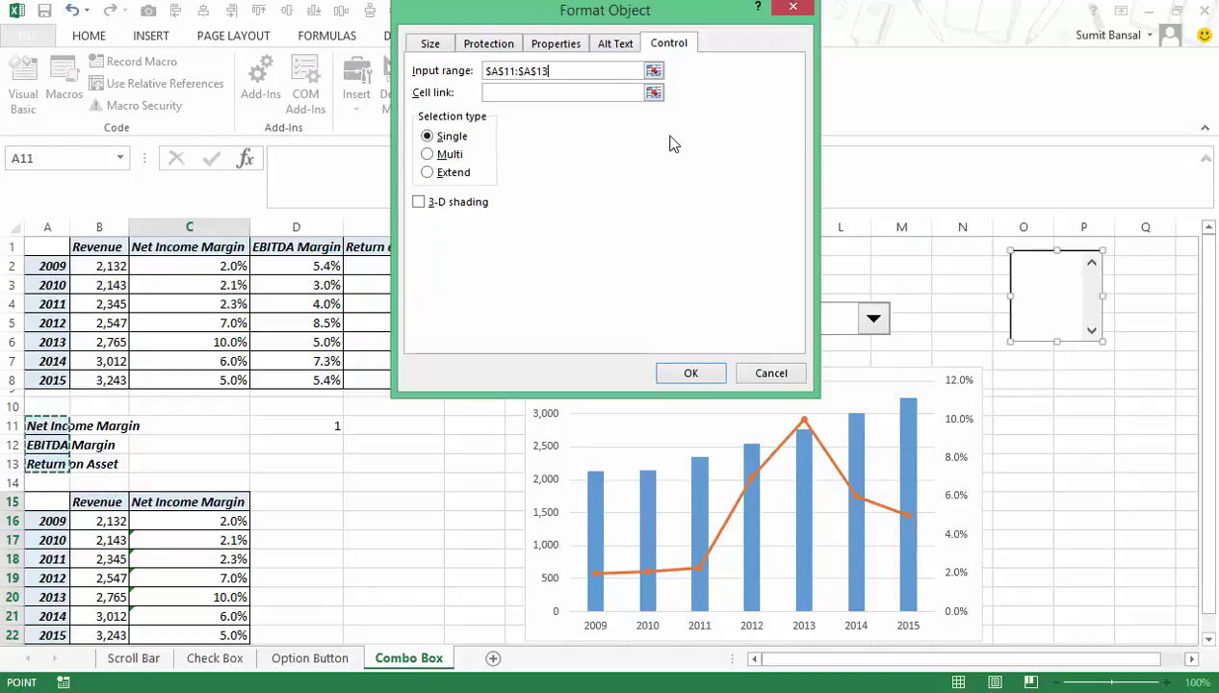
{"action": "left_click", "coordinate": [654, 92]}
{"action": "left_click", "coordinate": [405, 430]}
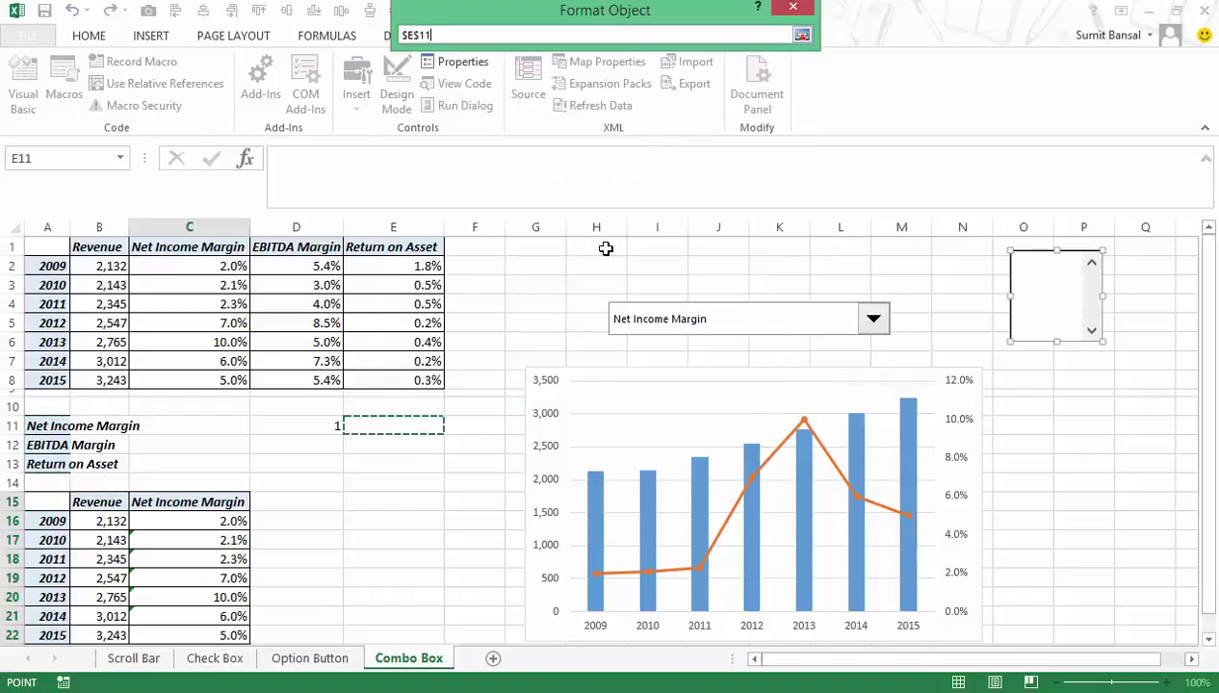
{"action": "left_click", "coordinate": [802, 35]}
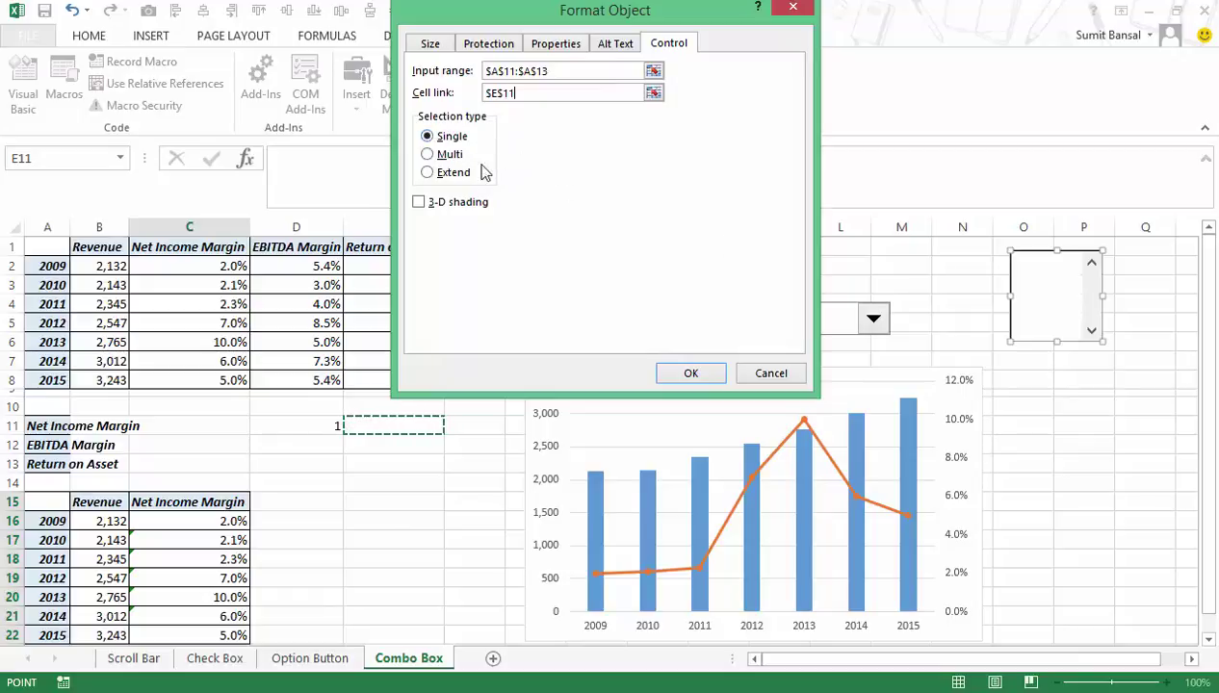
{"action": "left_click", "coordinate": [673, 376]}
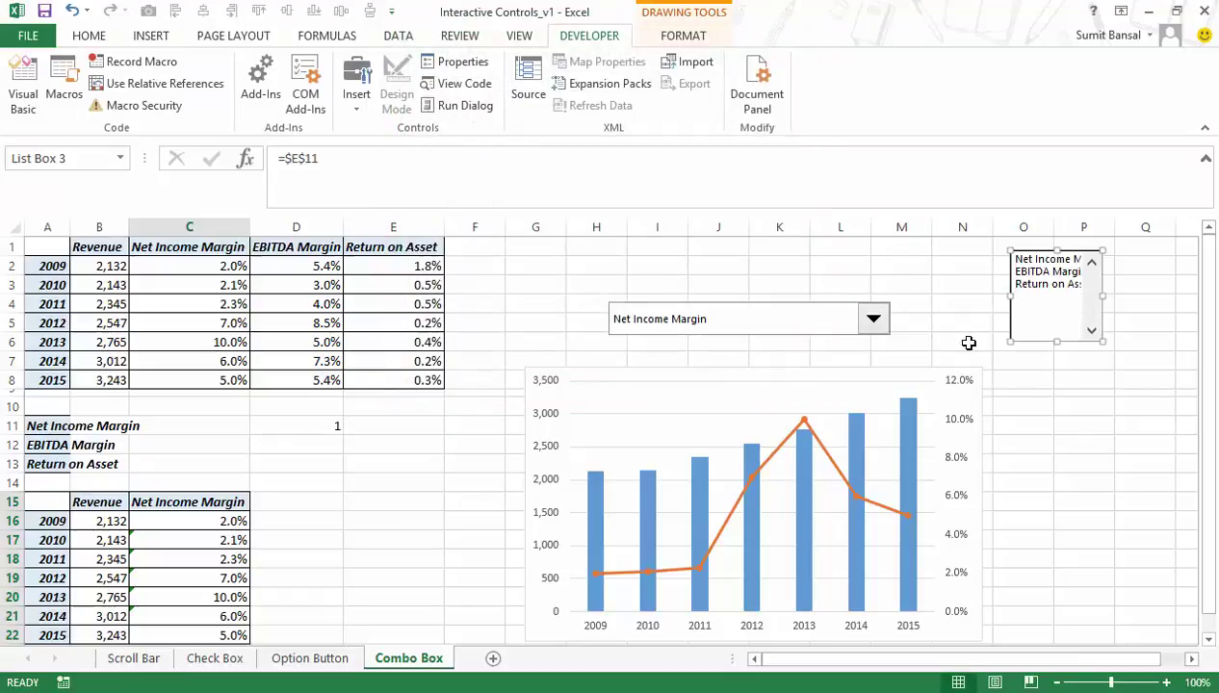
Test the list box by choosing Net Income Margin, EBITDA Margin and Return on Asset in turn, checking linked cell E11.
{"action": "left_click", "coordinate": [1129, 401]}
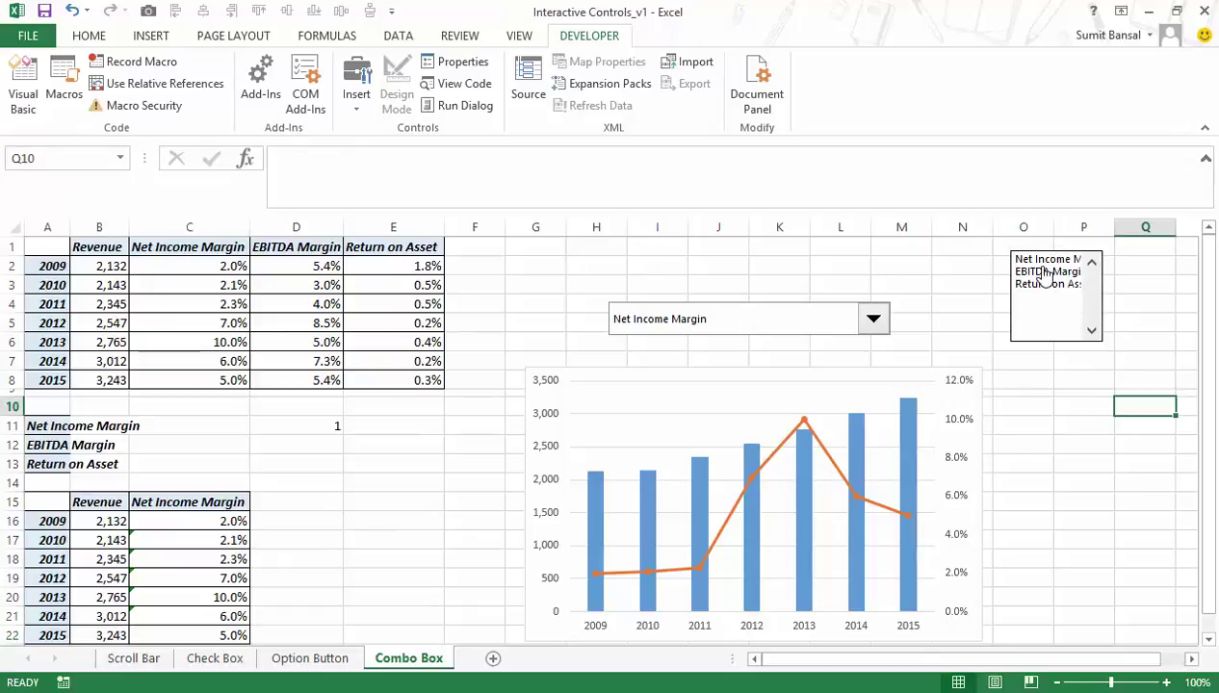
{"action": "left_click", "coordinate": [1047, 260]}
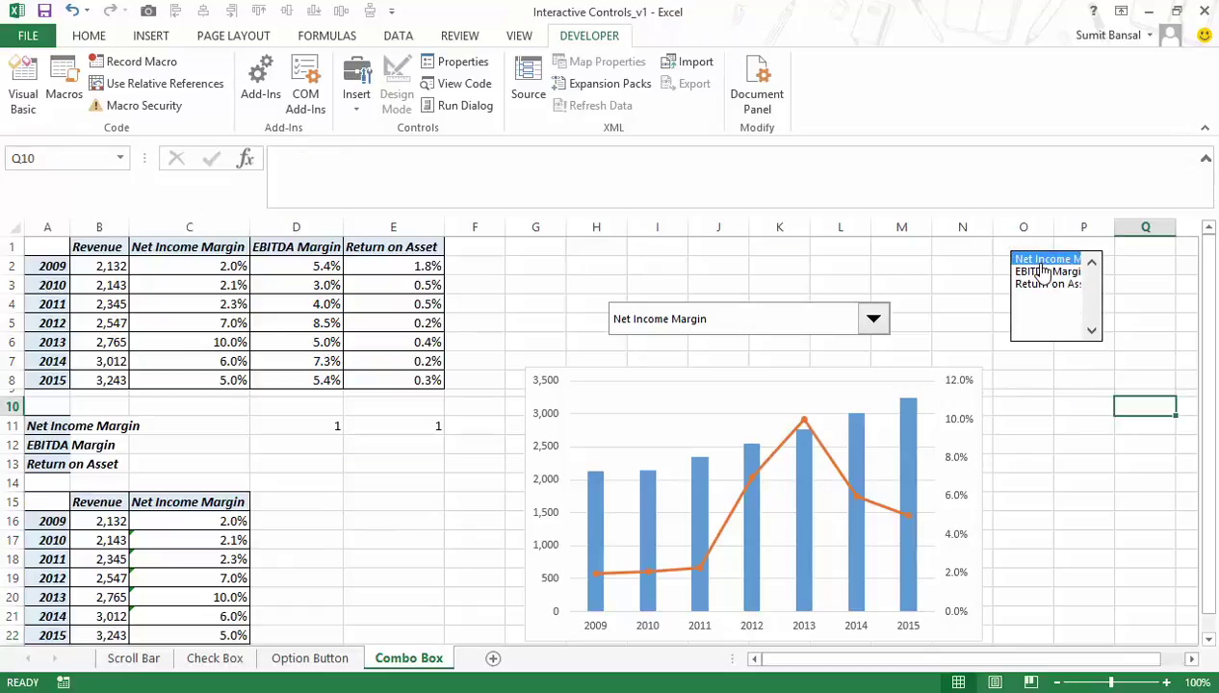
{"action": "left_click", "coordinate": [1027, 274]}
{"action": "left_click", "coordinate": [424, 424]}
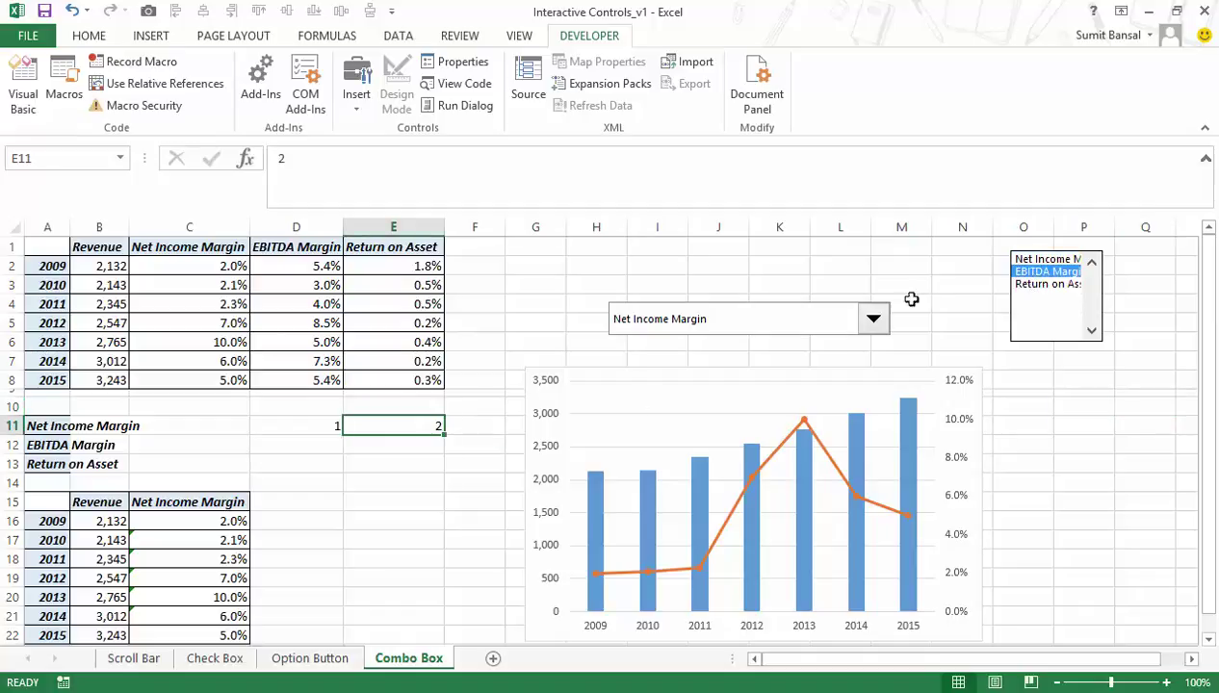
{"action": "left_click", "coordinate": [1029, 285]}
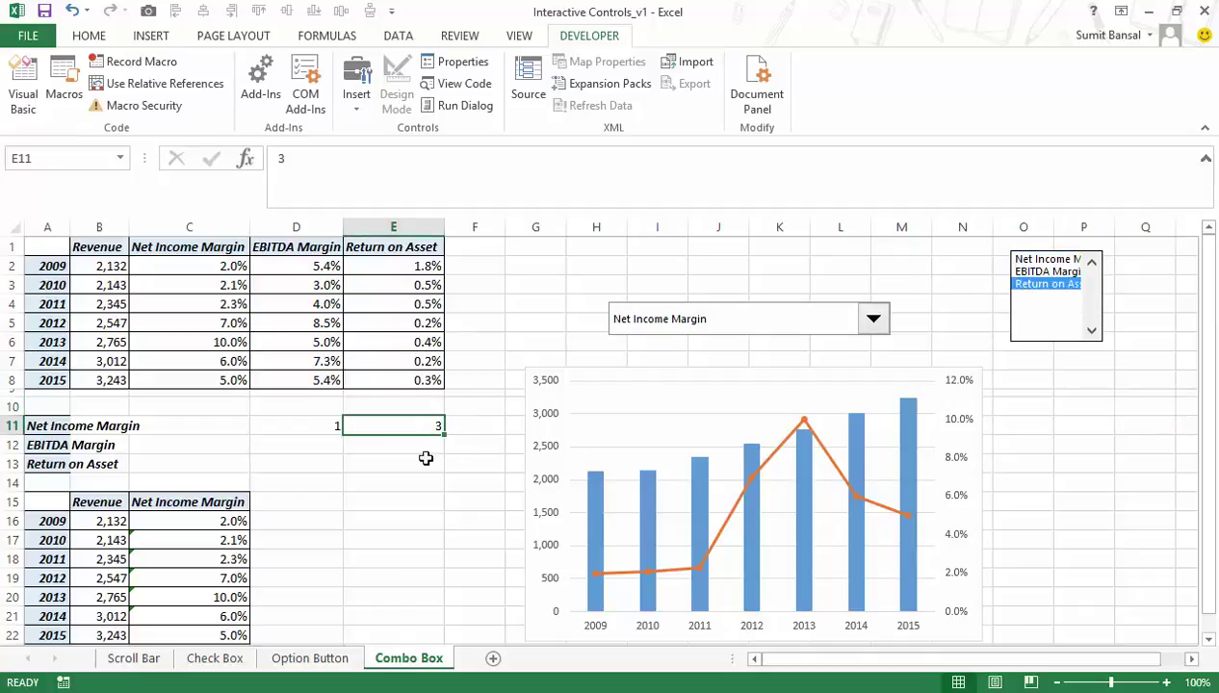
{"action": "left_click", "coordinate": [467, 533]}
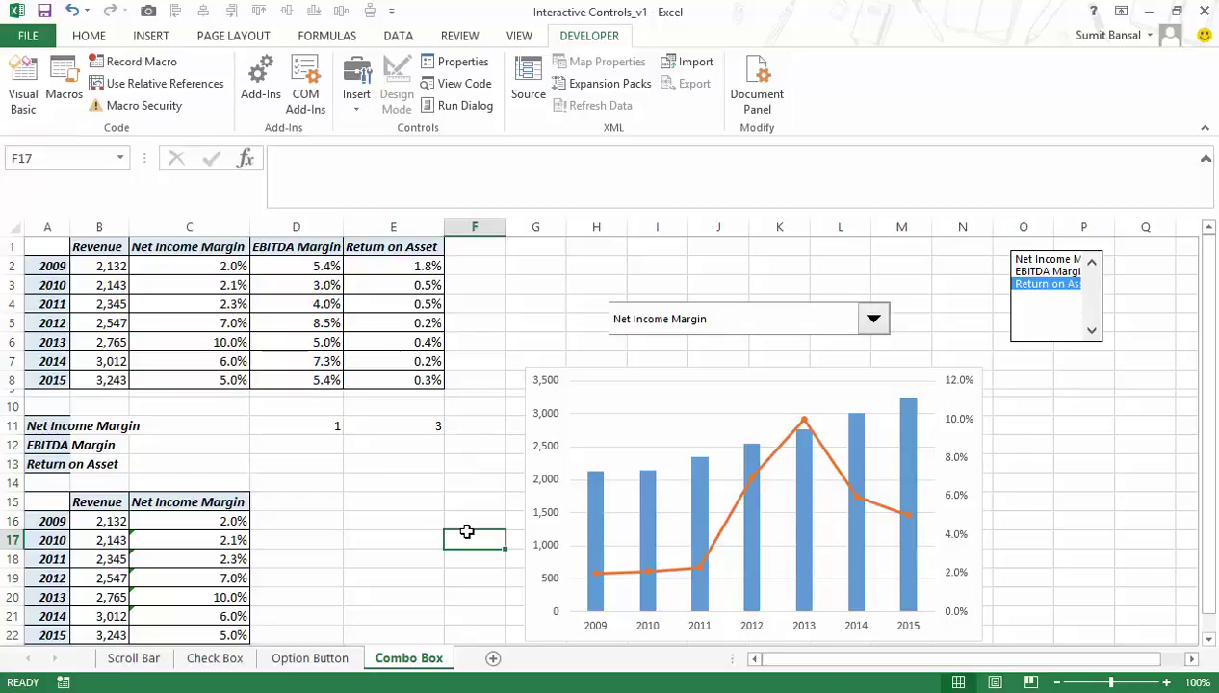